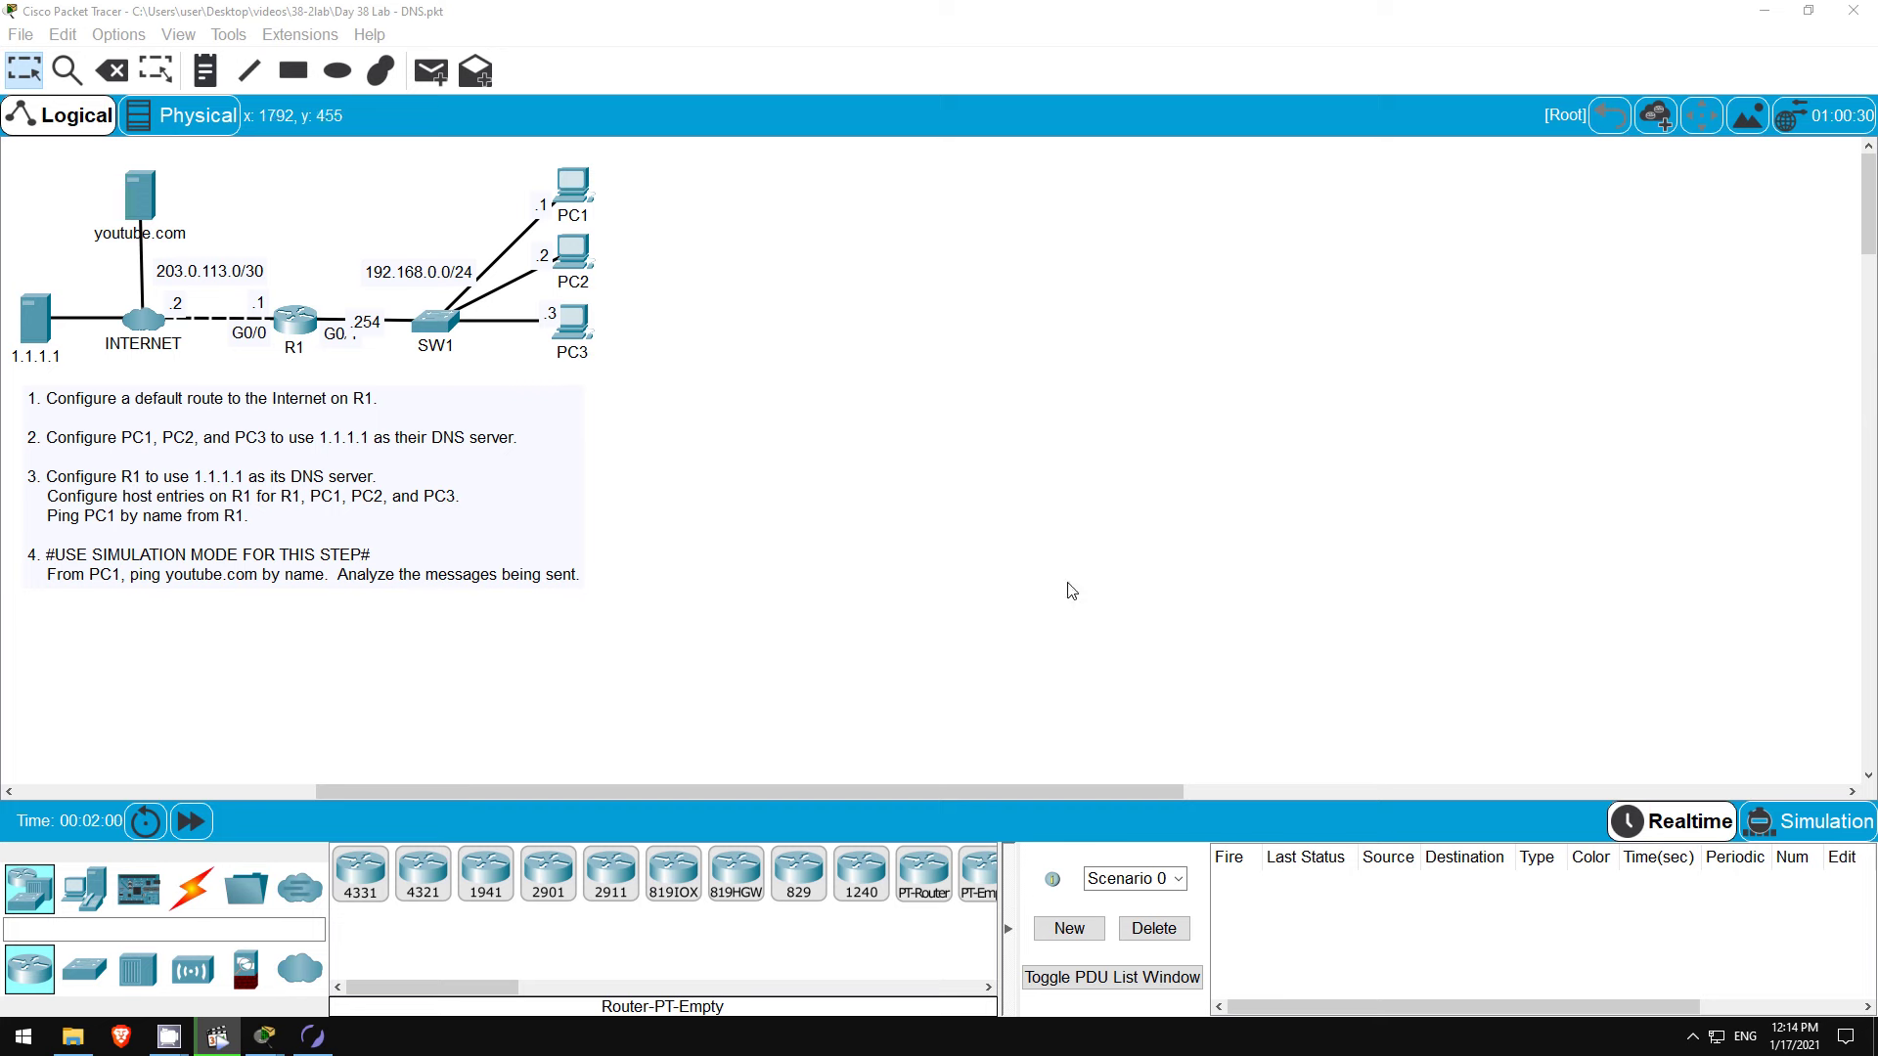
# Step: Preview the Switch and Workstation Configuration, IP Addressing on a Switch, Trunking, Telnet II and OSPF labs
pyautogui.click(314, 1038)
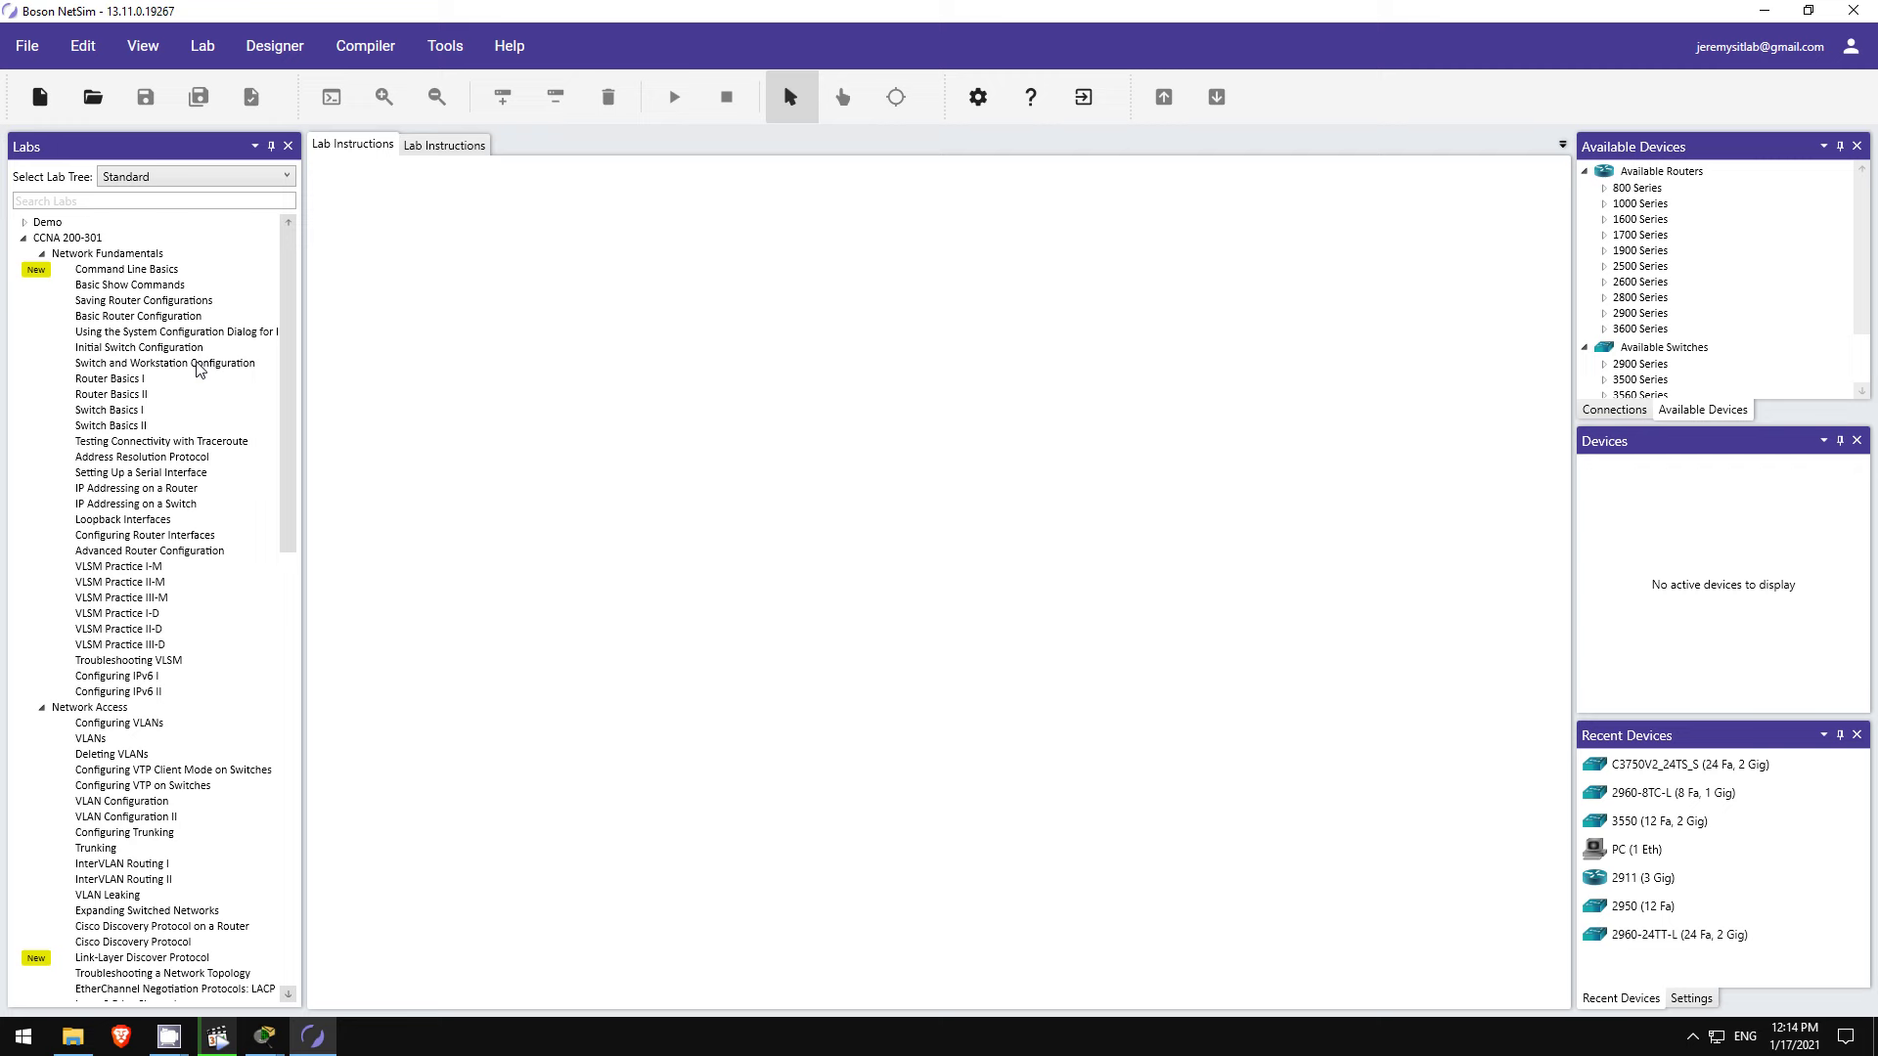
pyautogui.click(196, 363)
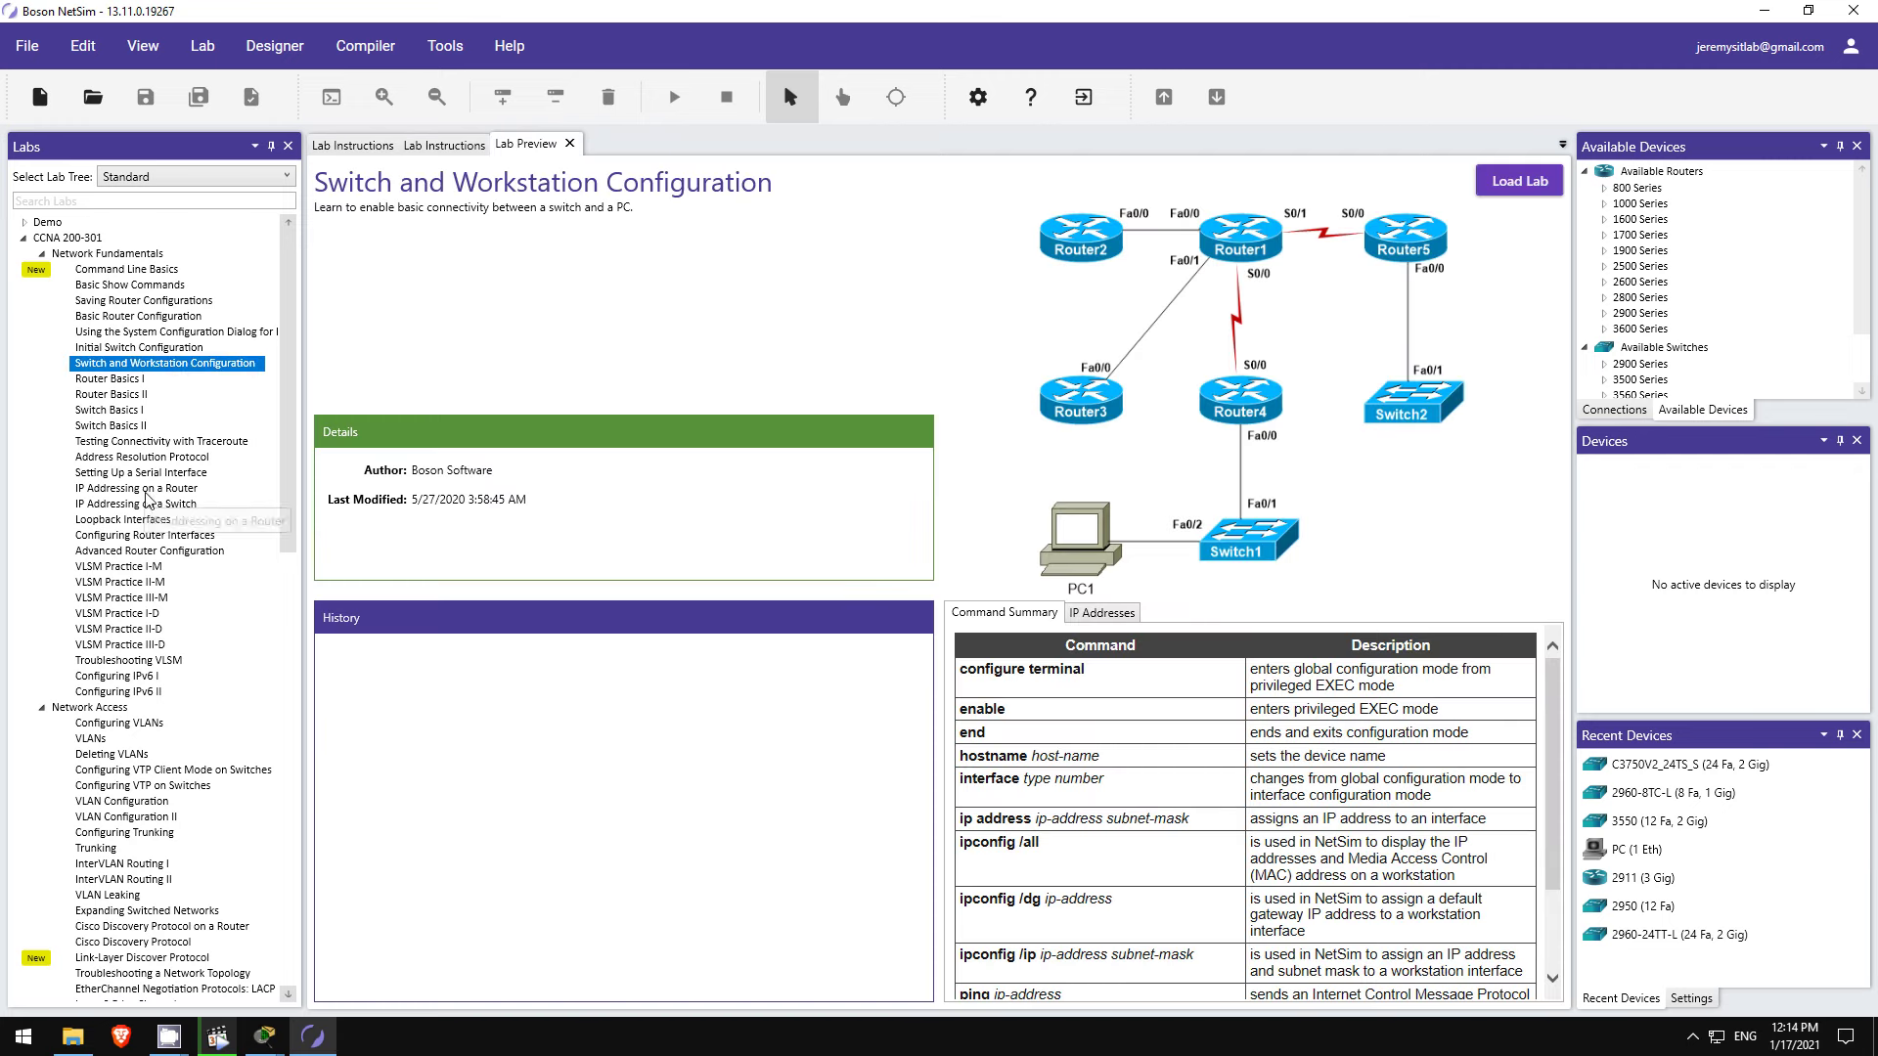
pyautogui.click(125, 507)
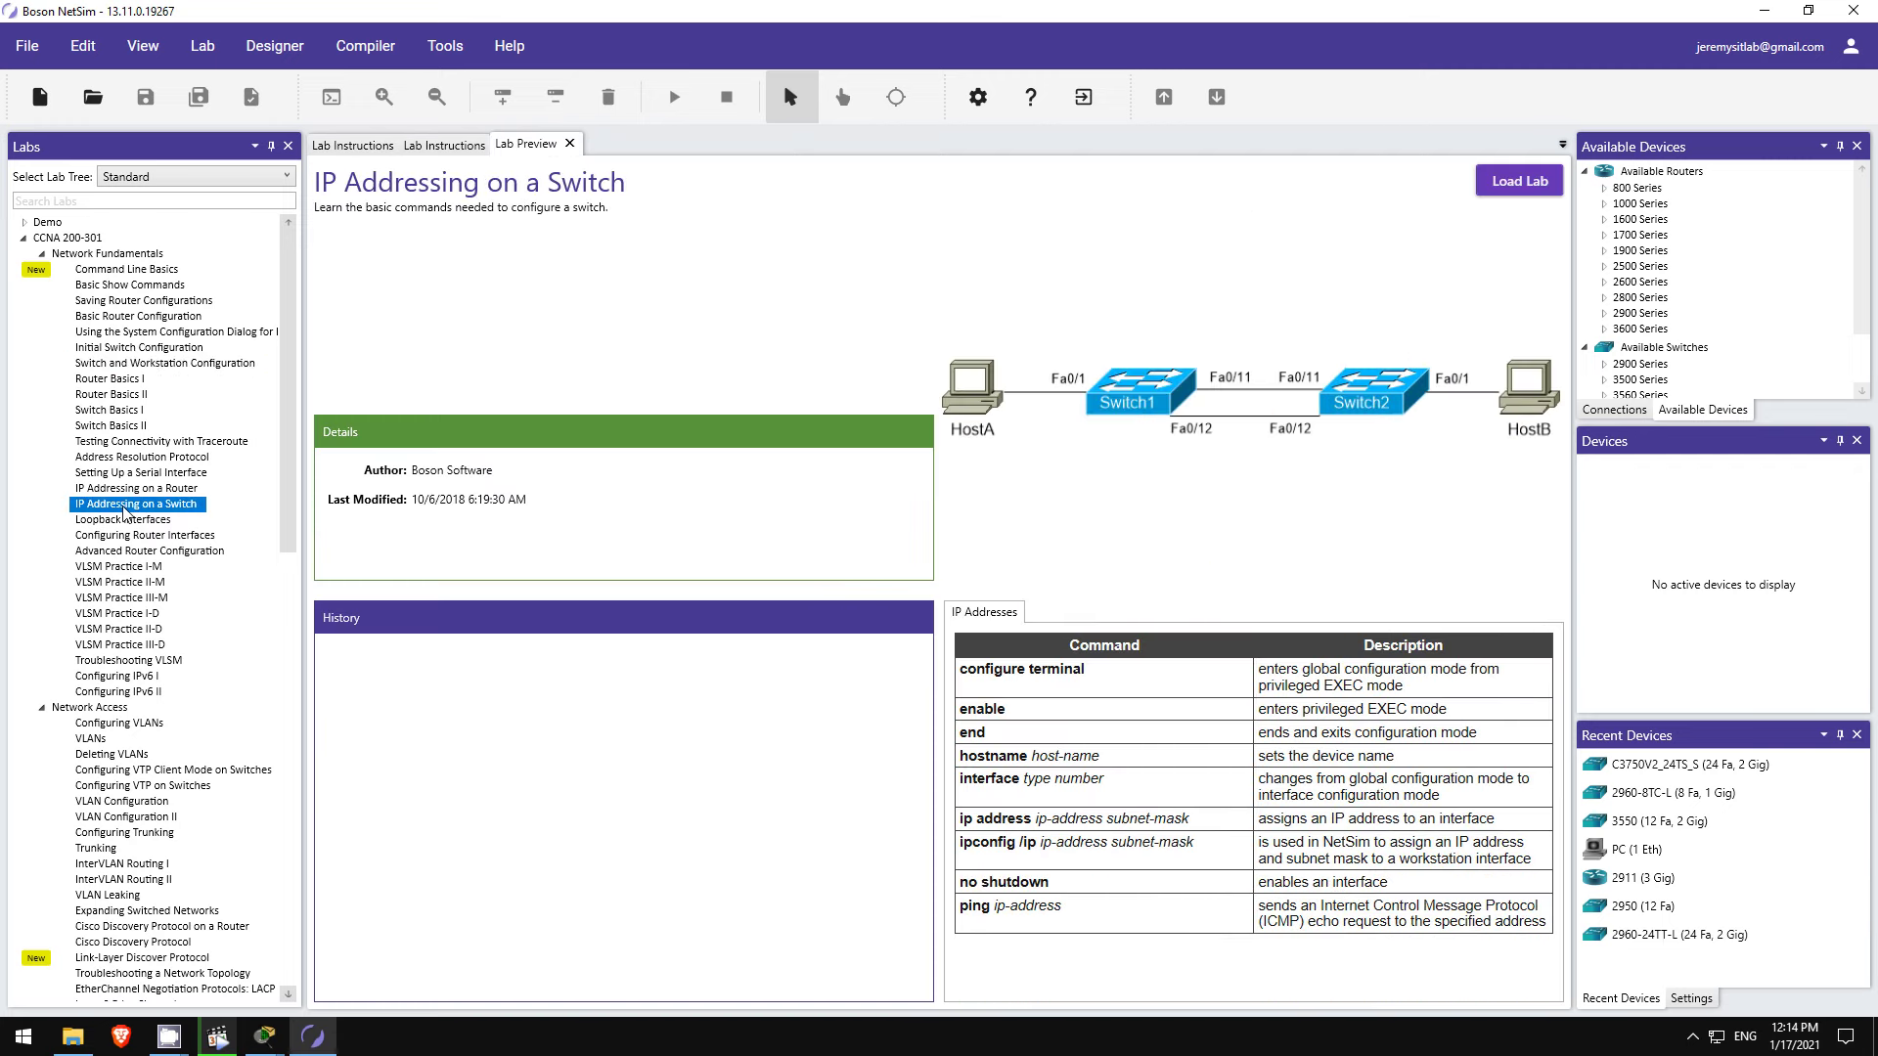
pyautogui.scroll(-2, 124, 510)
pyautogui.click(135, 740)
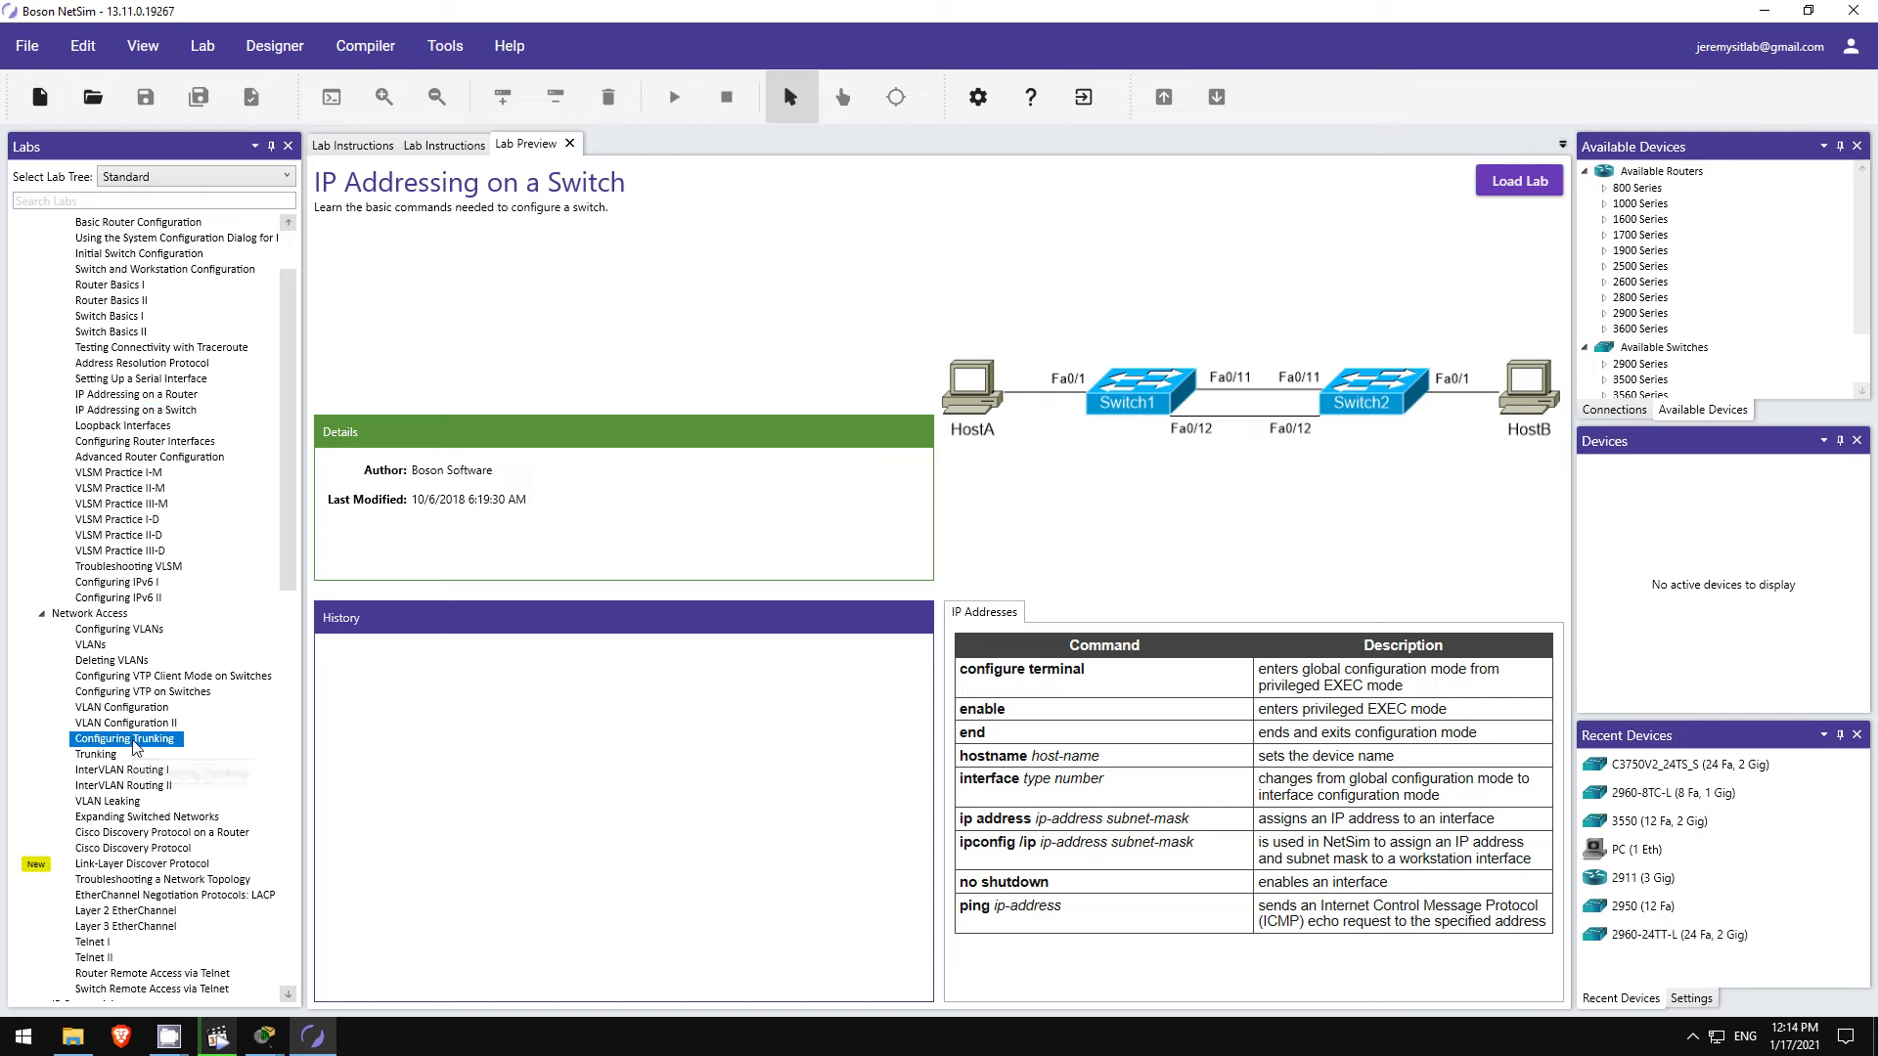
pyautogui.scroll(-3, 134, 743)
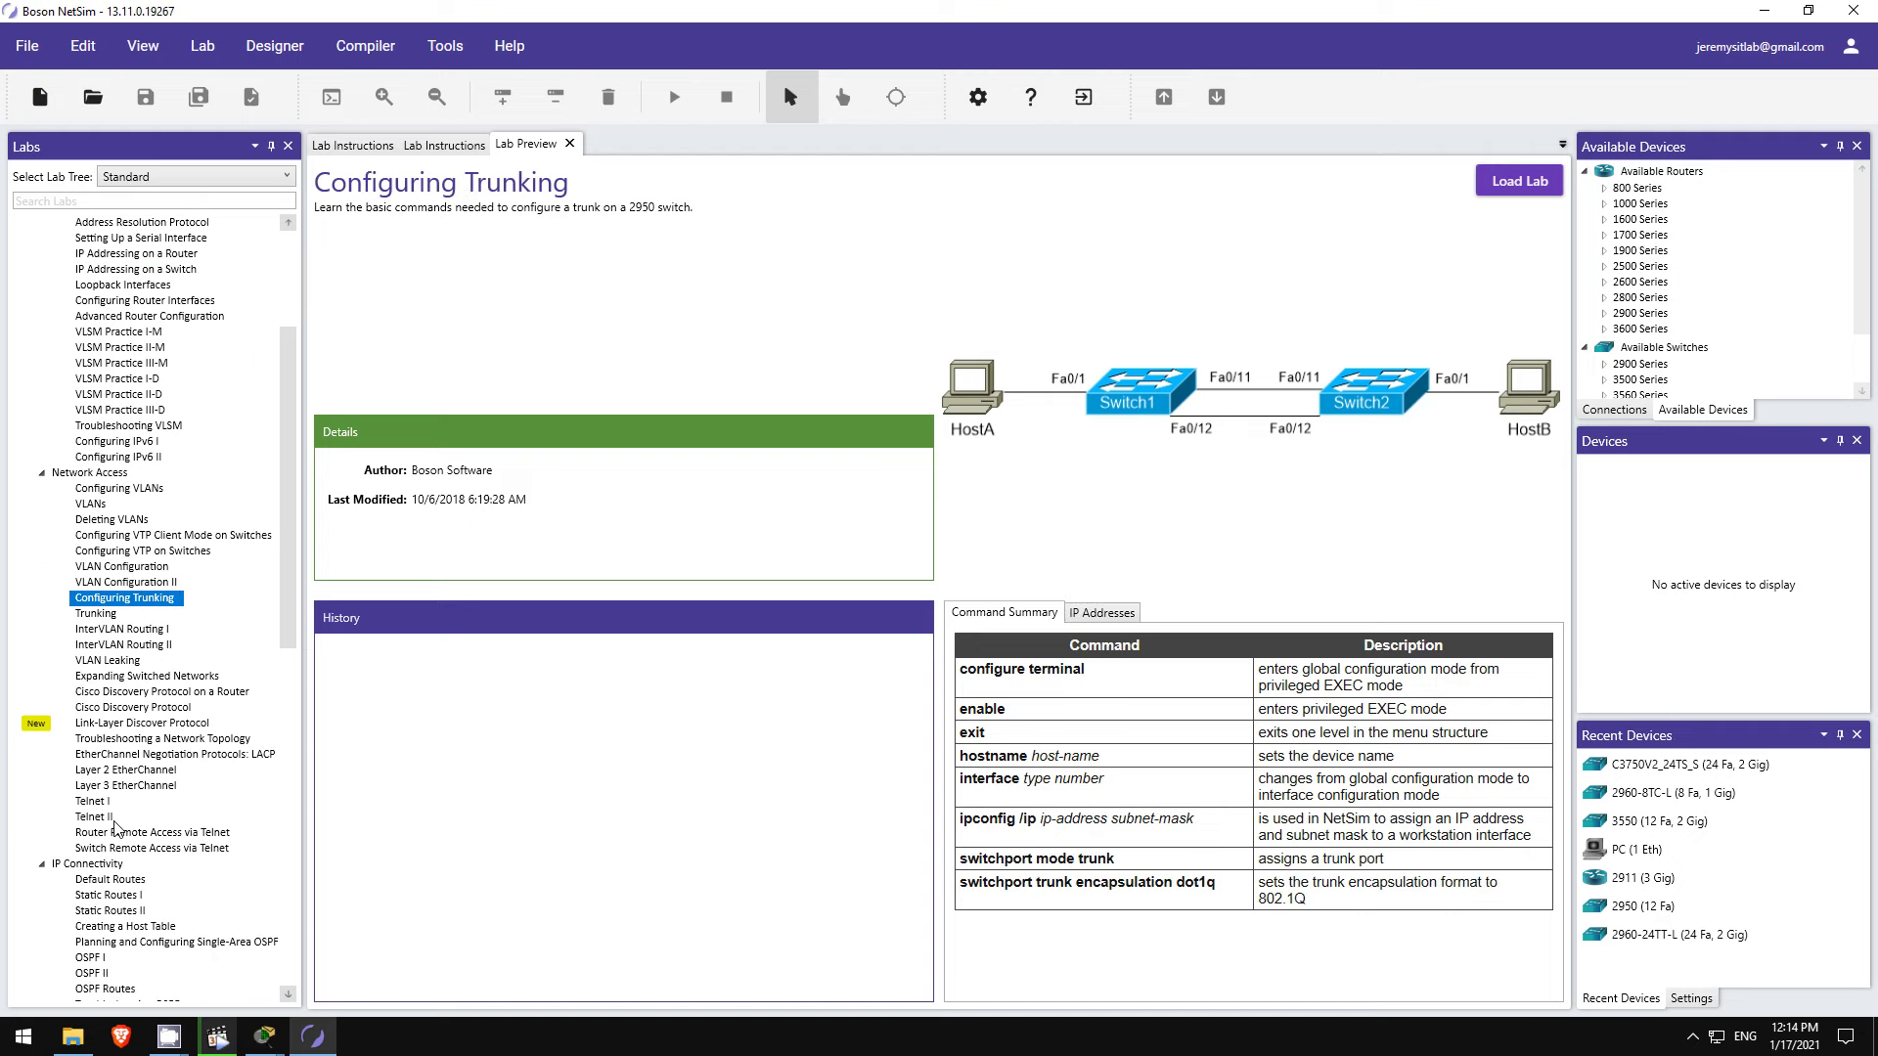
pyautogui.click(113, 818)
pyautogui.scroll(-3, 107, 824)
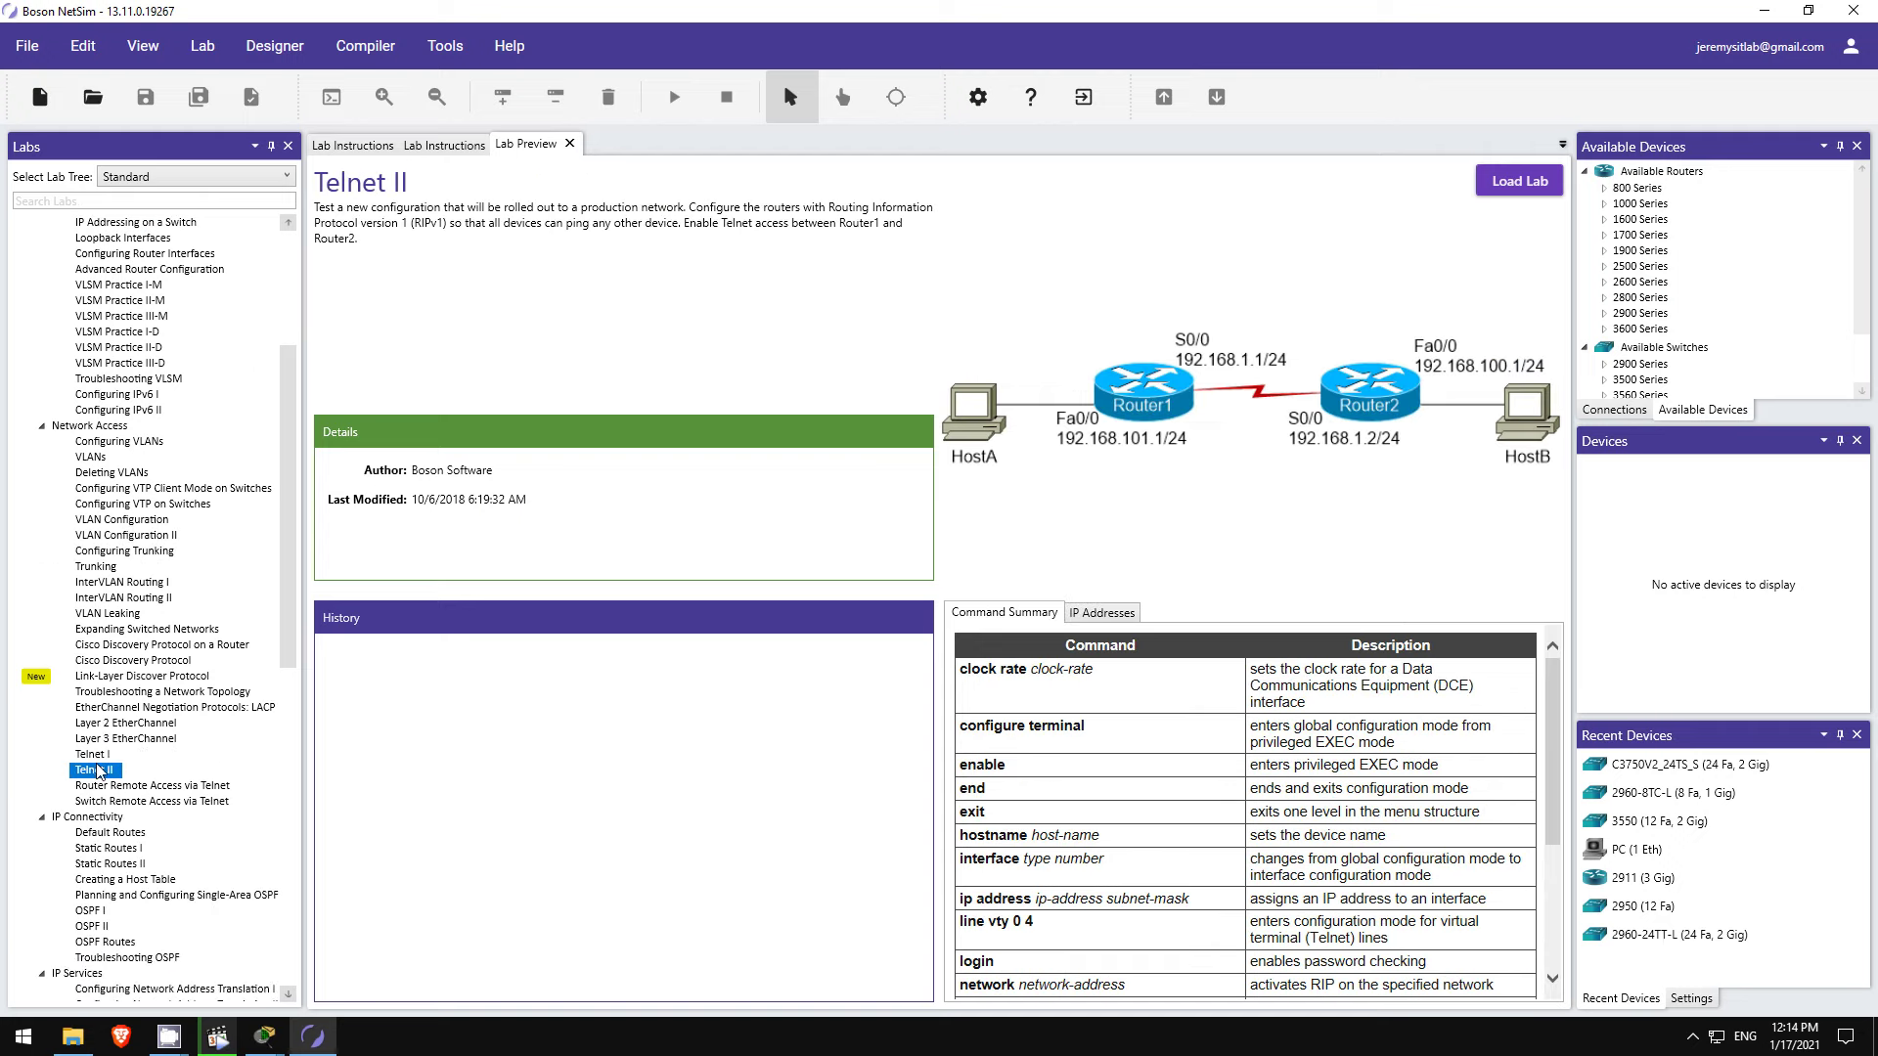
pyautogui.click(104, 818)
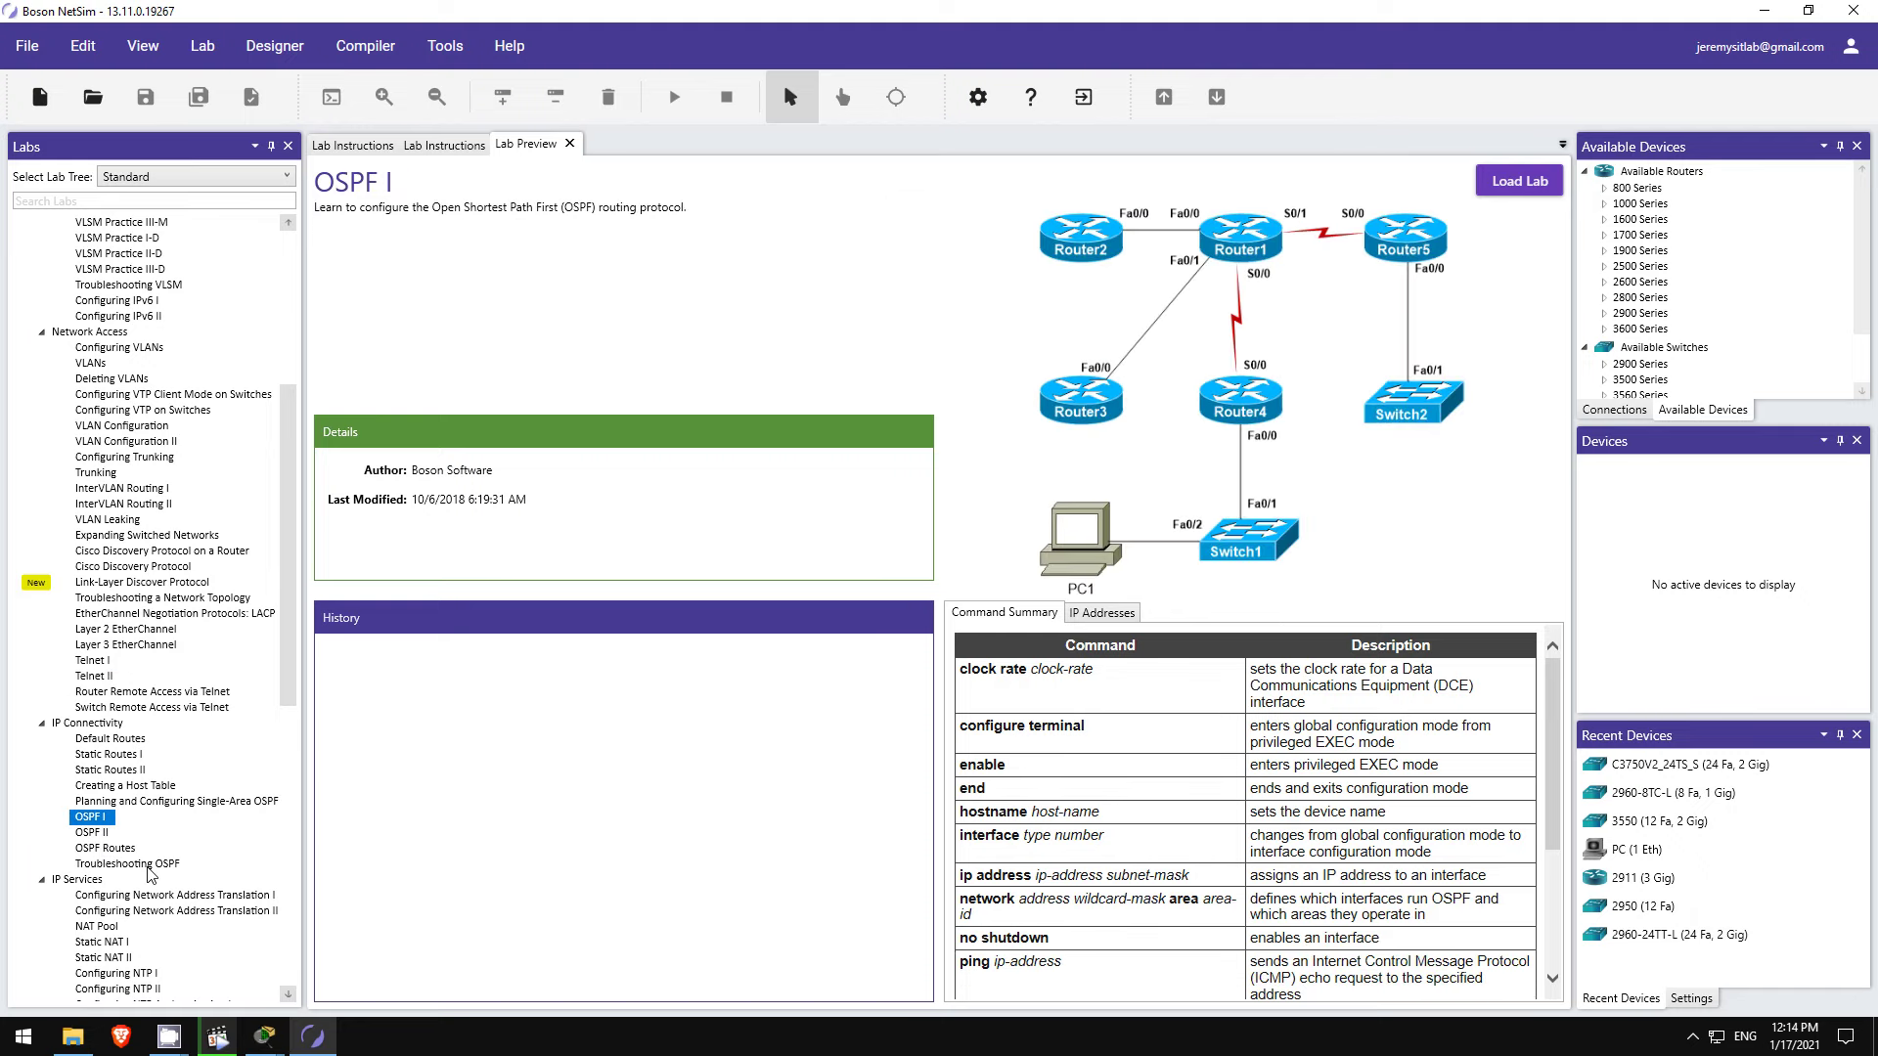
pyautogui.click(148, 865)
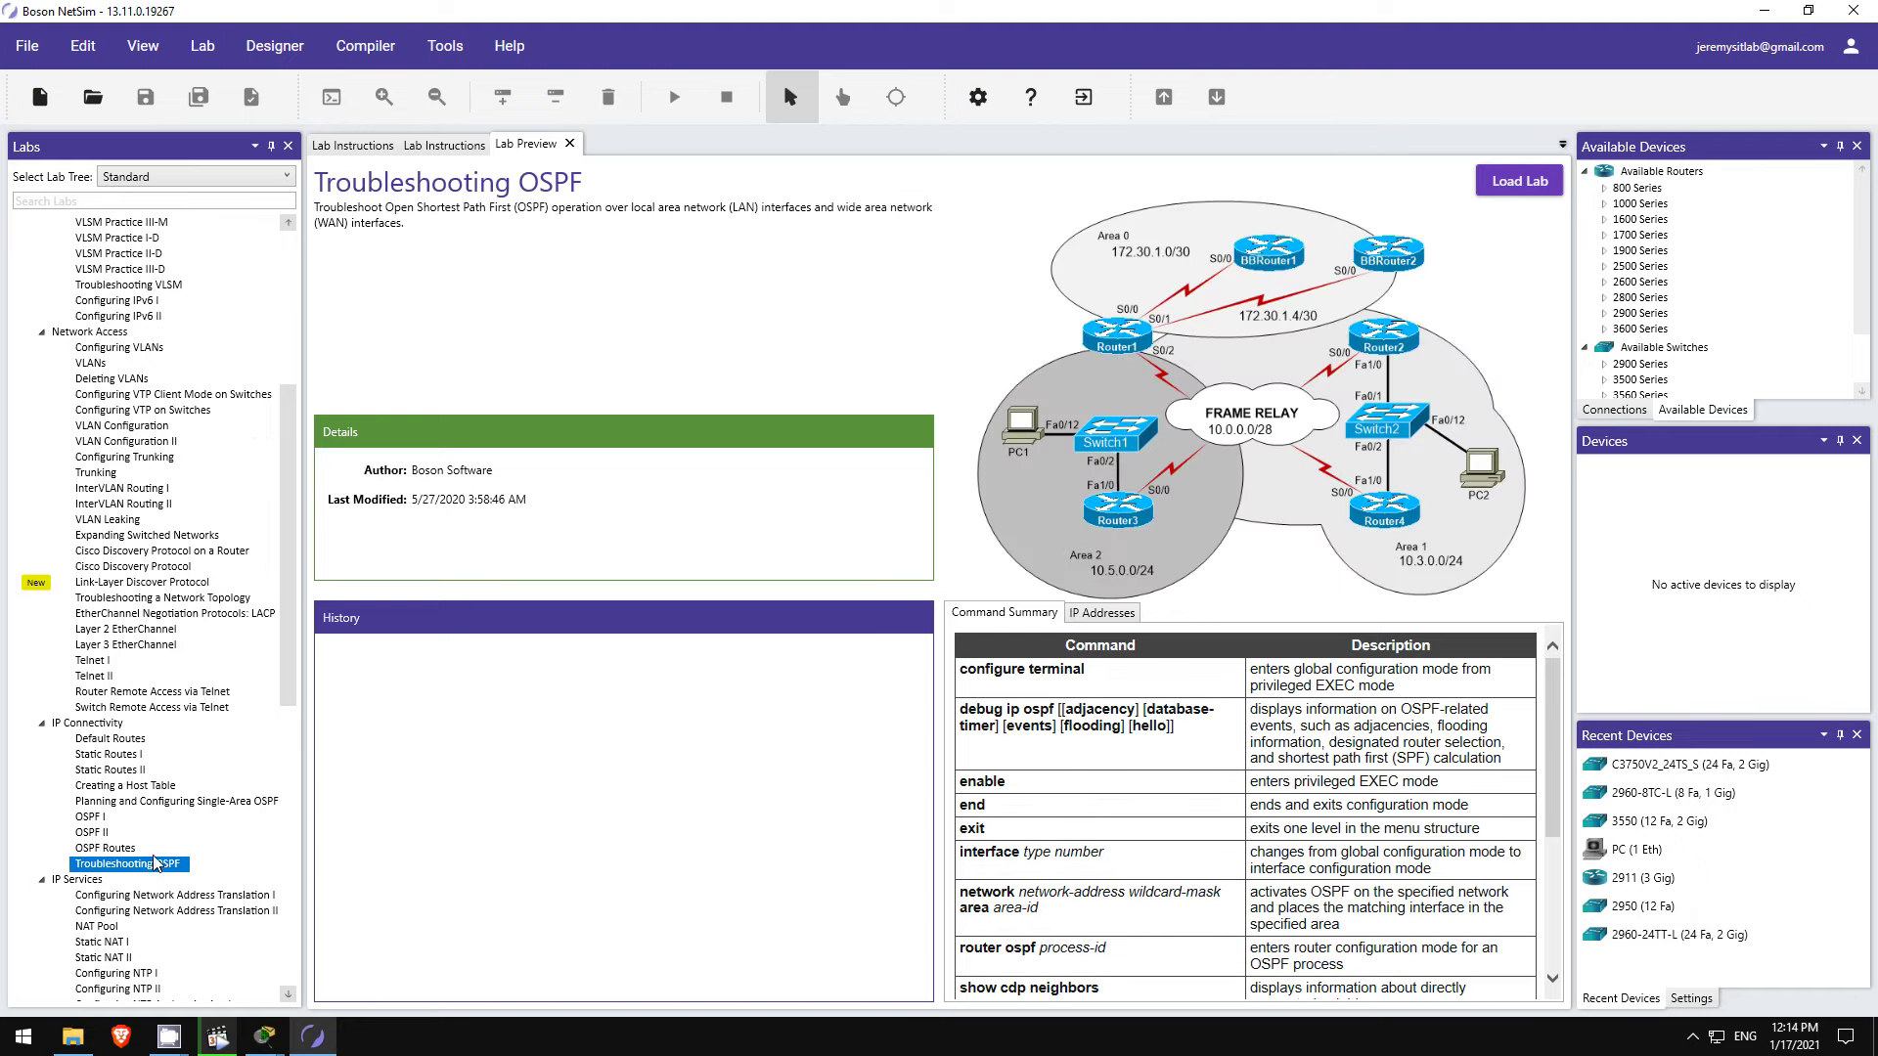
# Step: Preview the NAT Pool, DHCP Relay Agents II, IP Access Lists, Configuring DNS II and Troubleshooting DNS I labs
pyautogui.scroll(-3, 152, 871)
pyautogui.click(117, 786)
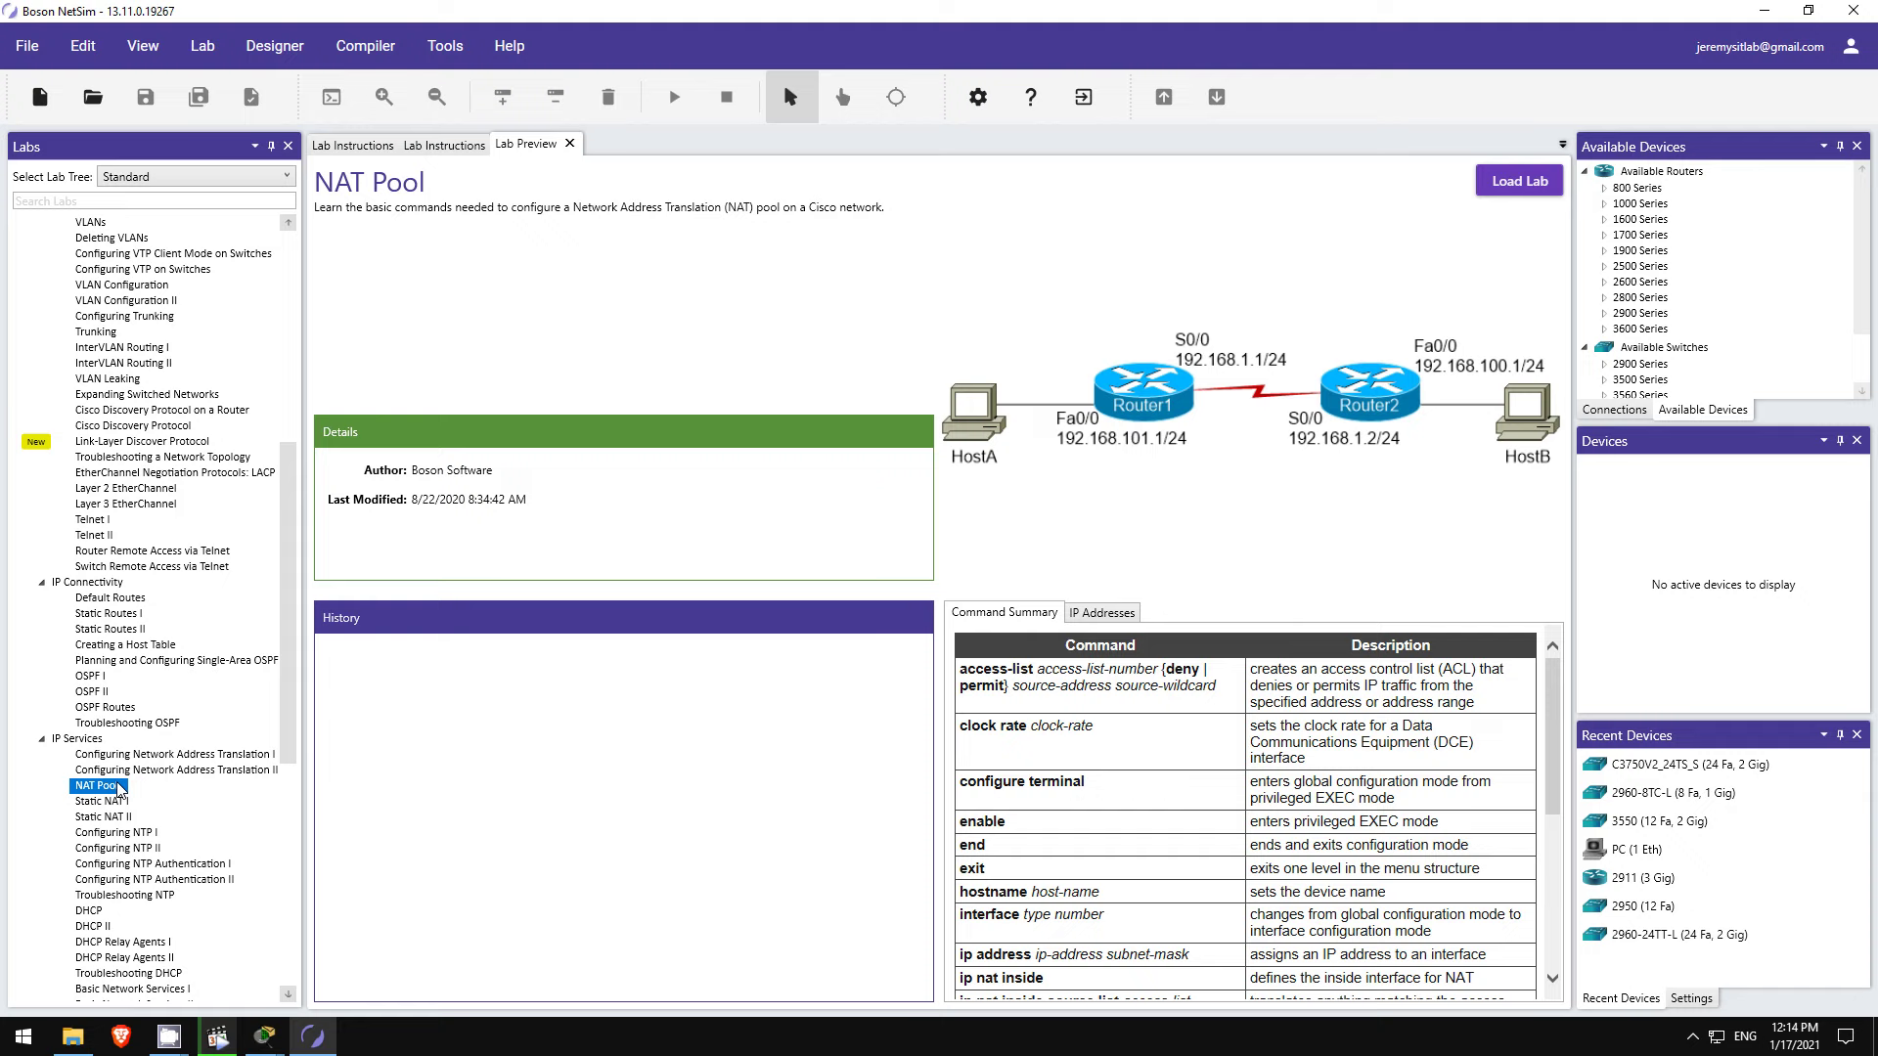
pyautogui.scroll(-5, 119, 788)
pyautogui.click(130, 725)
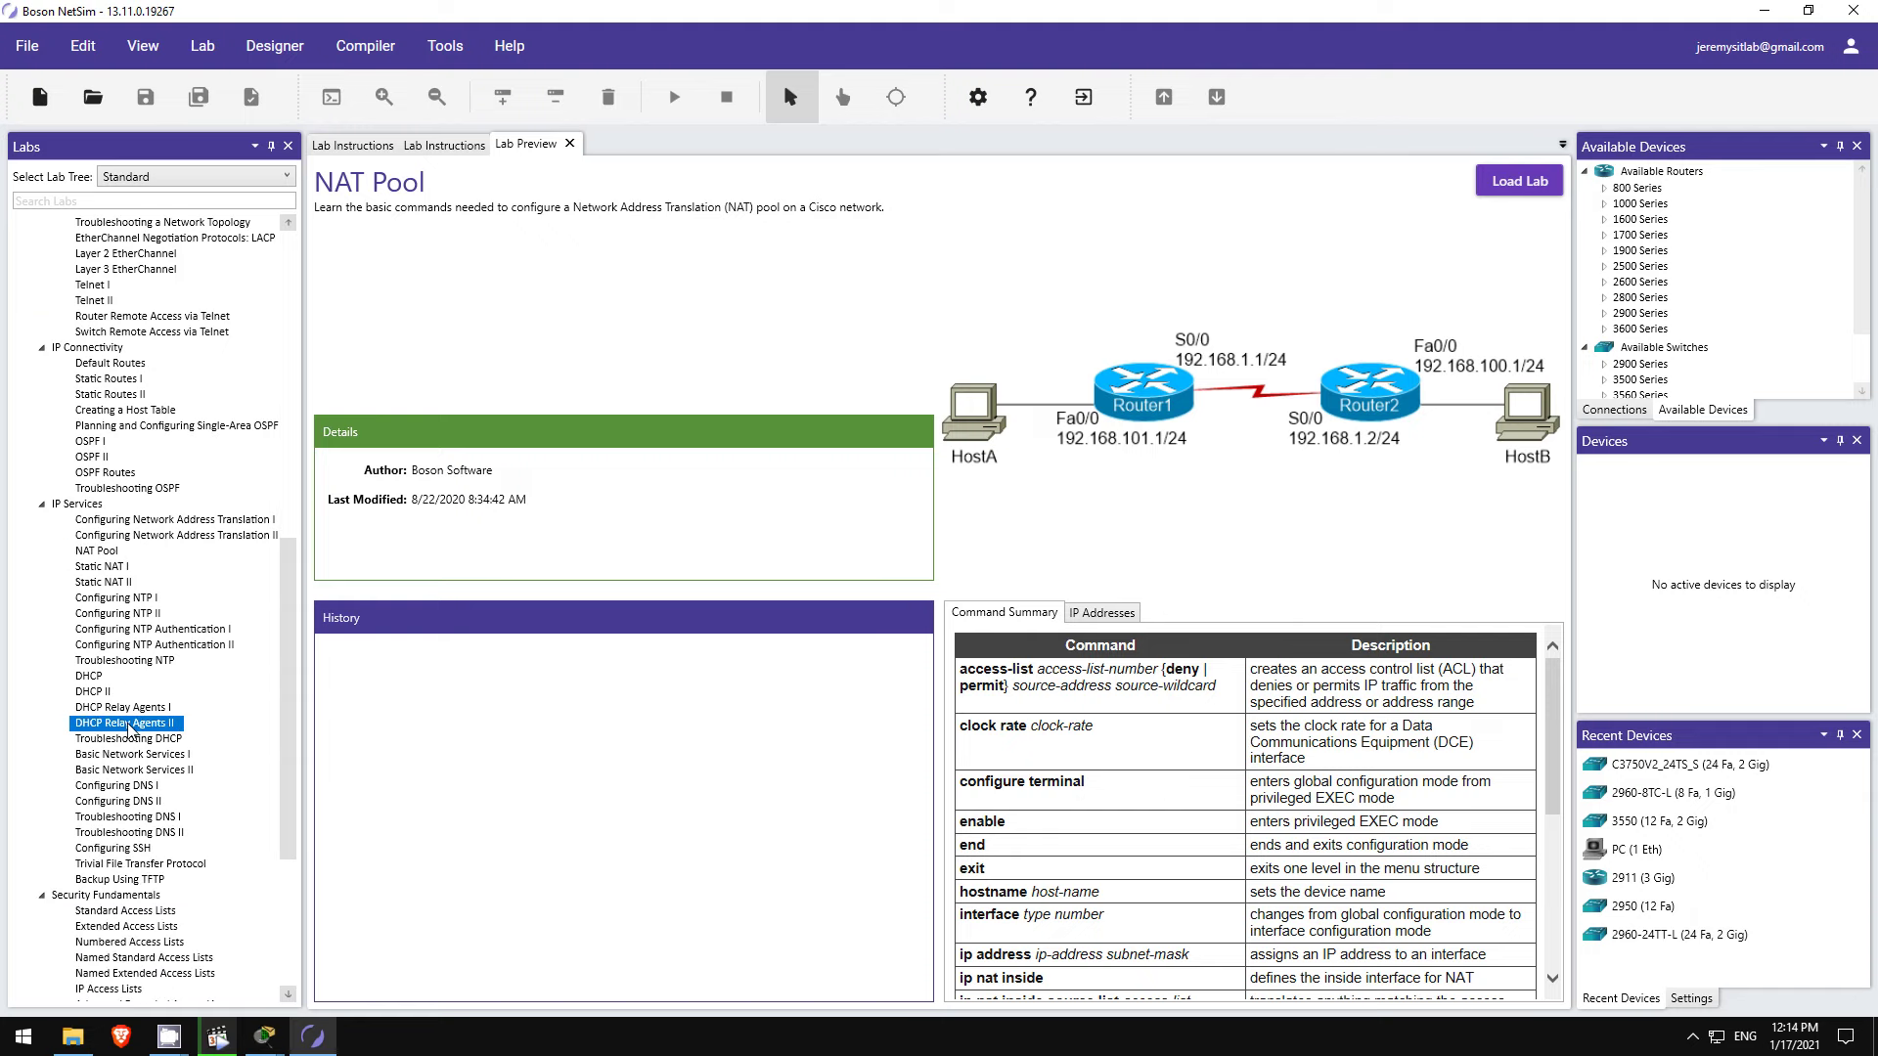
pyautogui.scroll(-6, 130, 725)
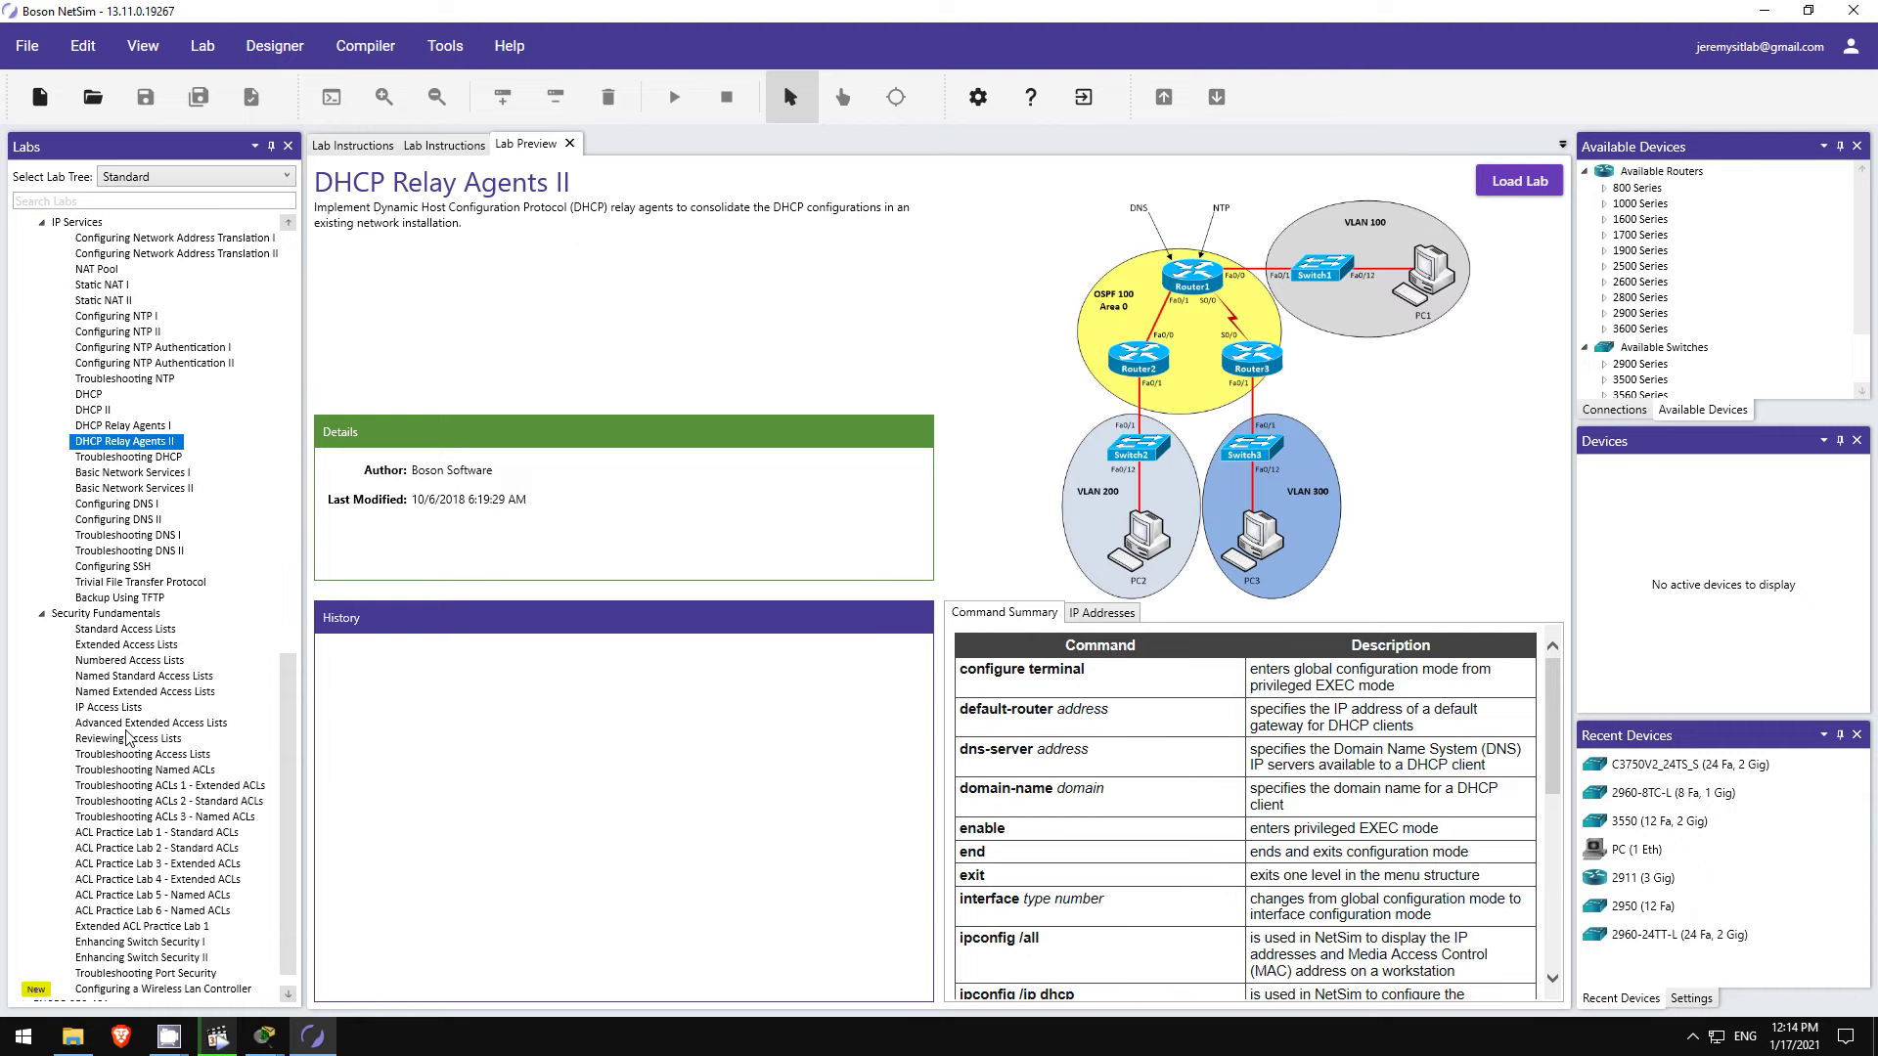
pyautogui.click(129, 709)
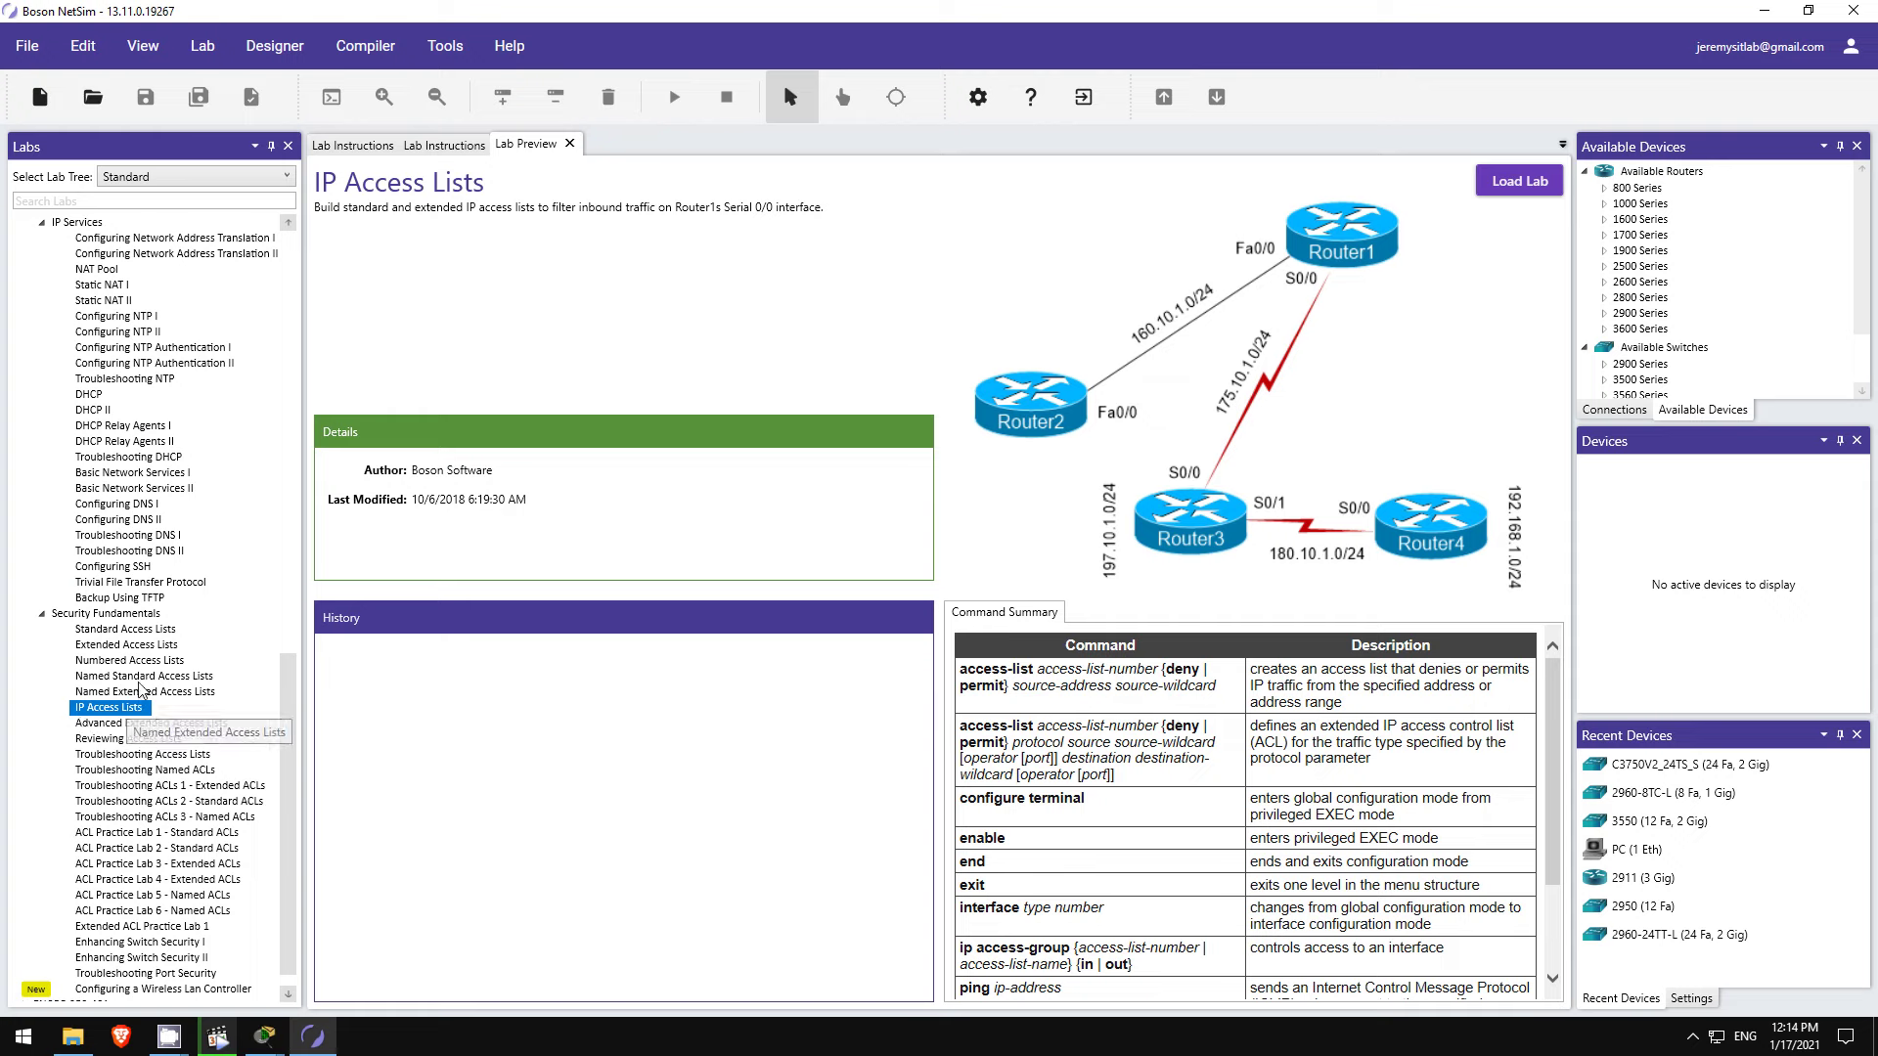
pyautogui.click(151, 520)
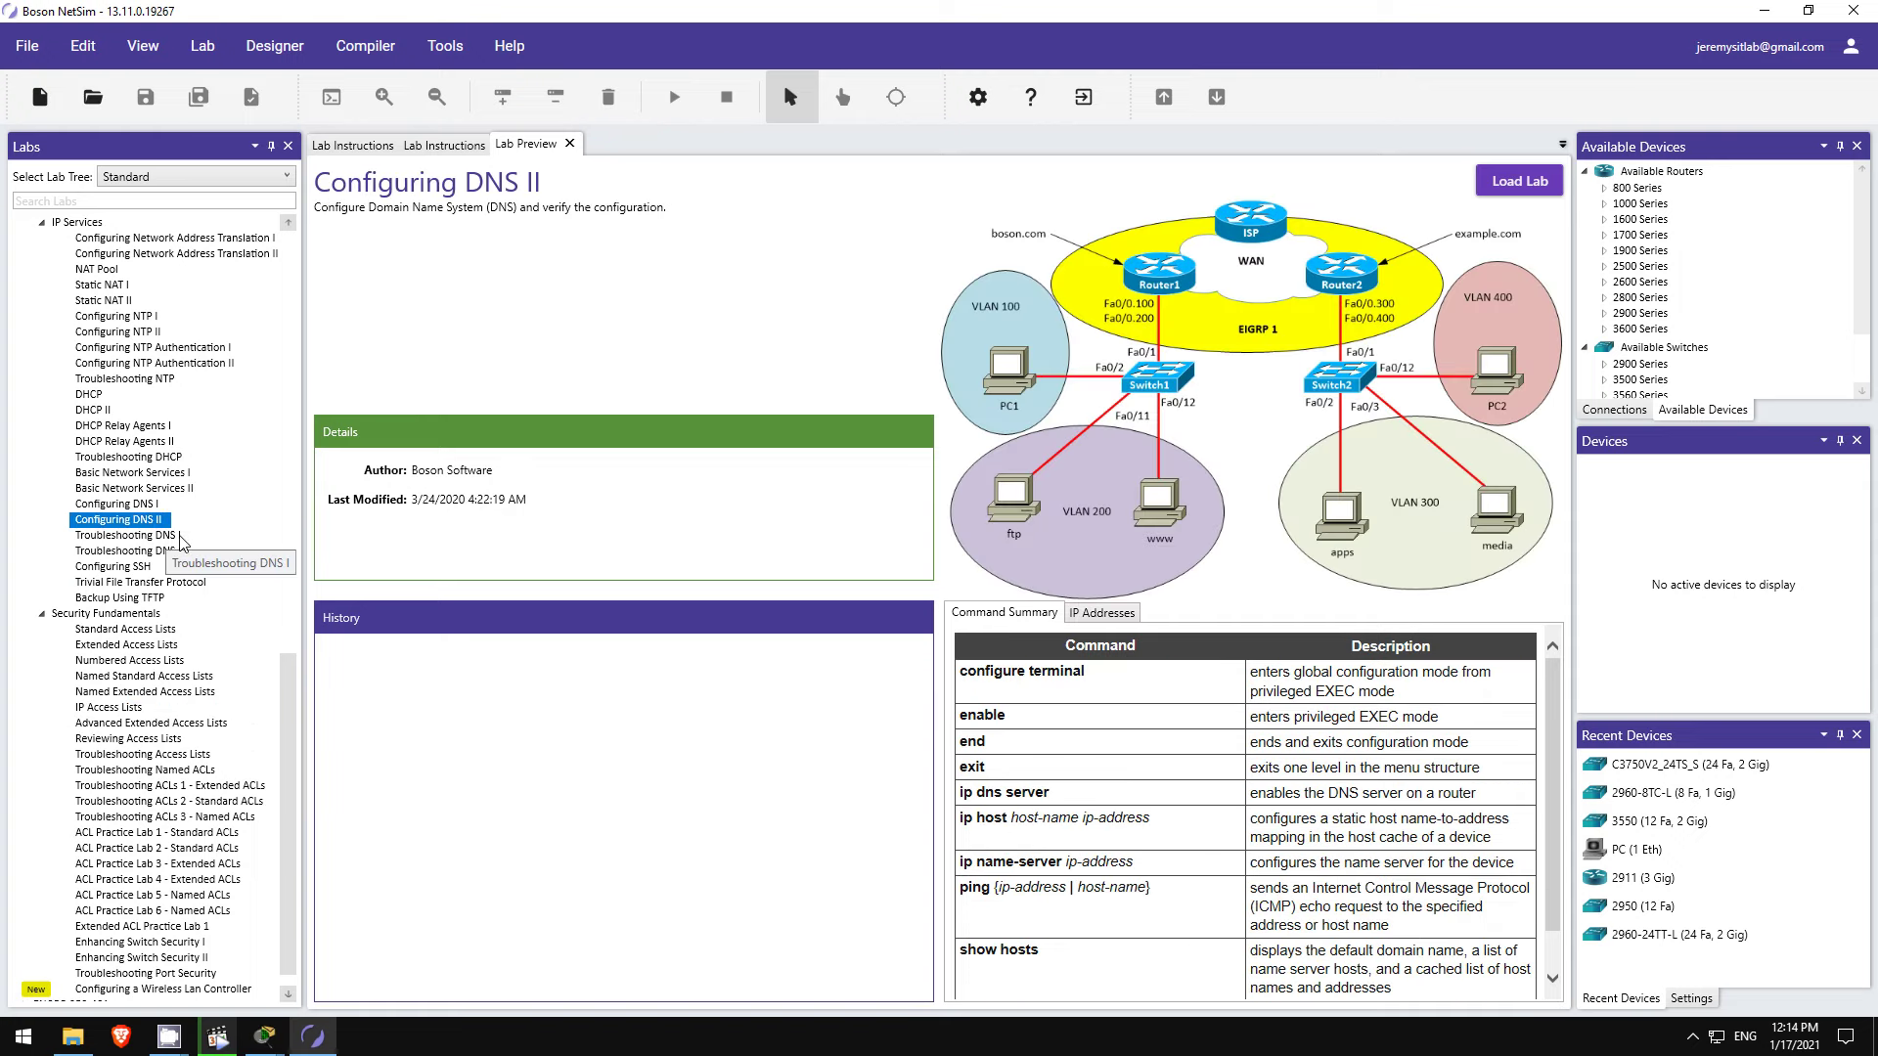
pyautogui.click(180, 537)
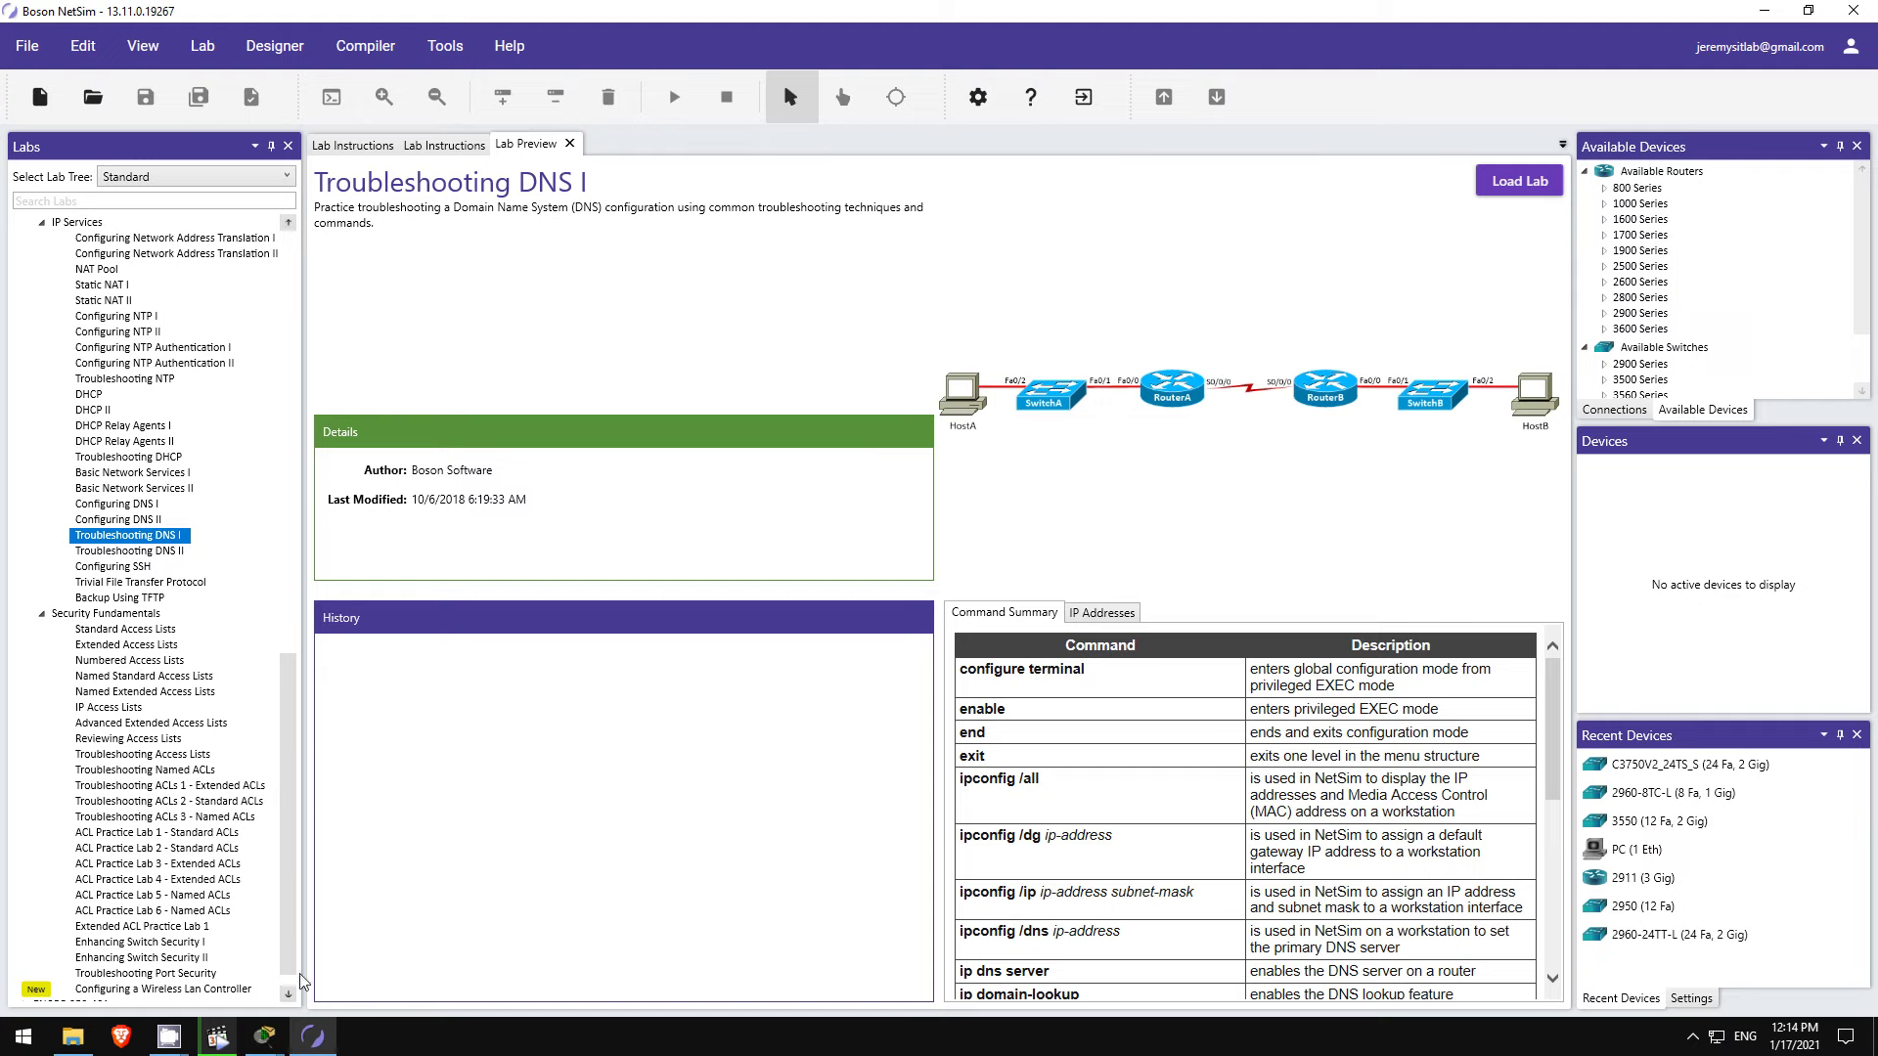
pyautogui.moveTo(264, 1036)
pyautogui.click(108, 968)
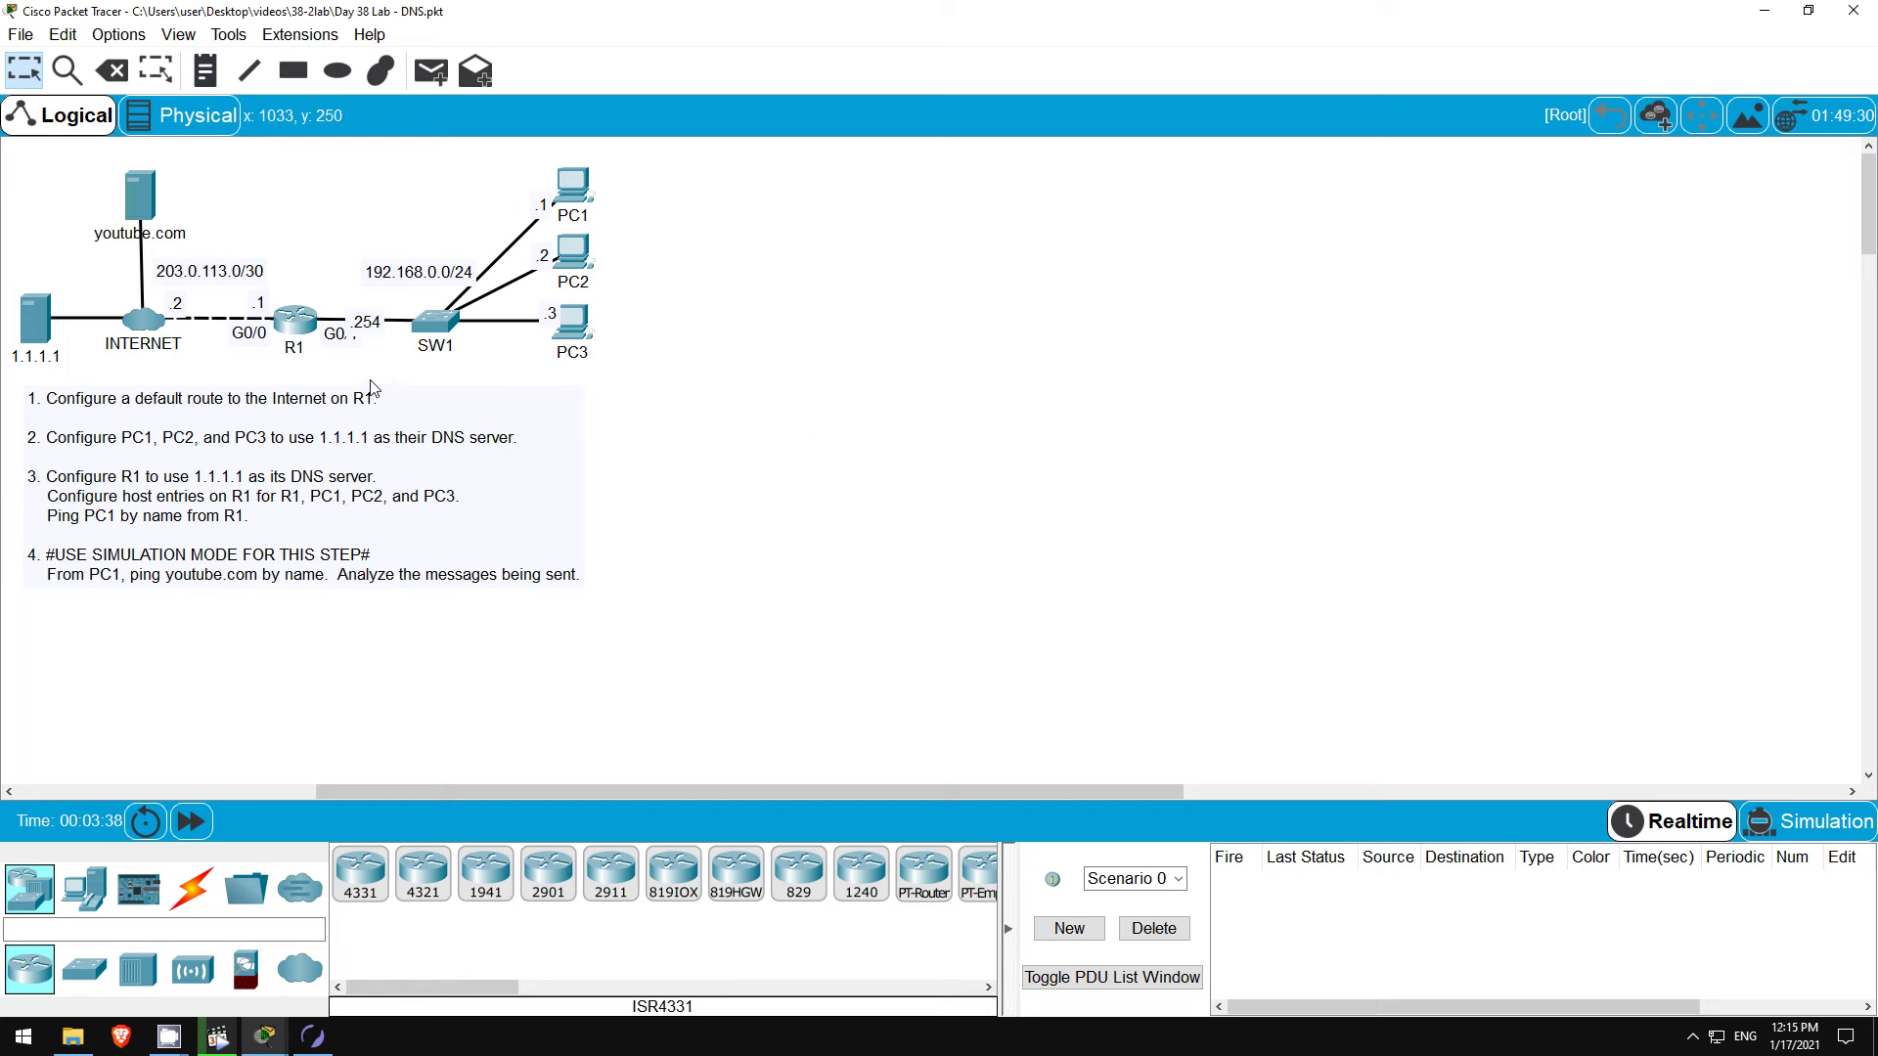
# Step: On R1, add the default route ip route 0.0.0.0 0.0.0.0 203.0.113.2
pyautogui.click(298, 322)
pyautogui.press('Return')
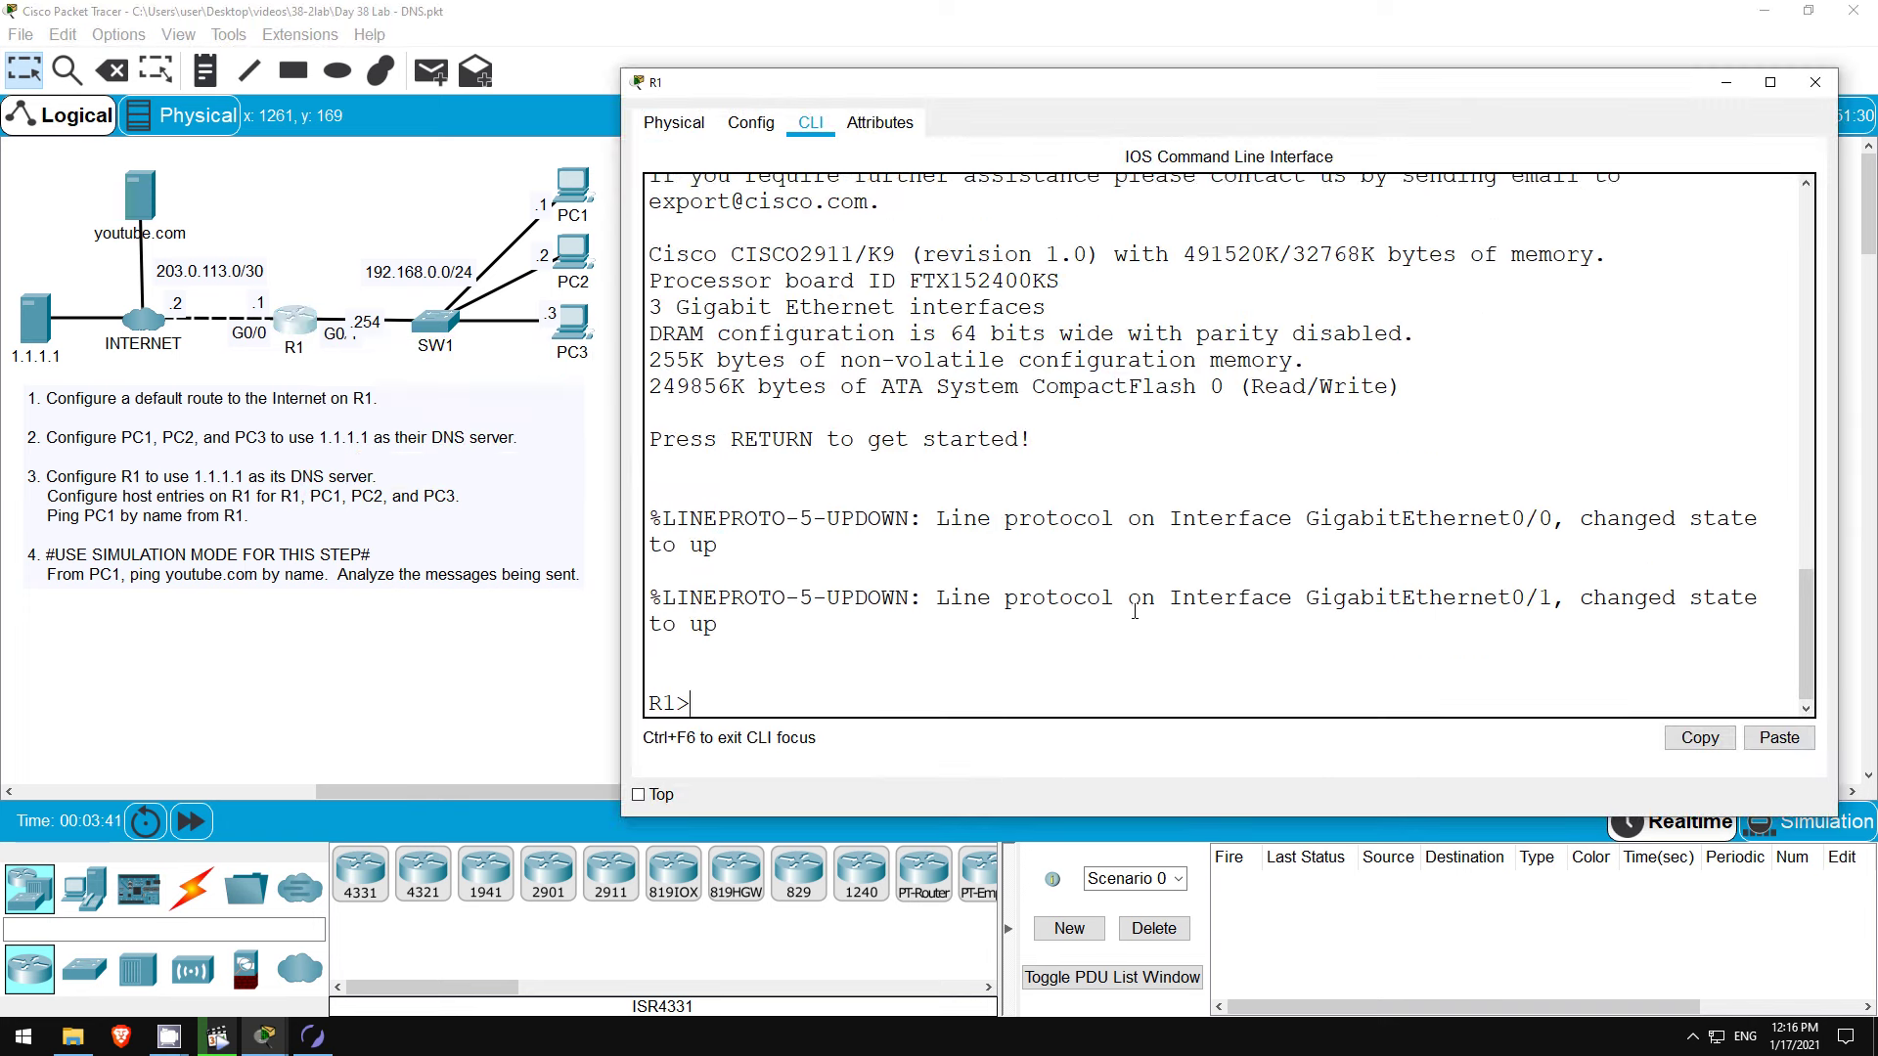
pyautogui.press('Return')
pyautogui.write('en')
pyautogui.press('Return')
pyautogui.write('conf t')
pyautogui.press('Return')
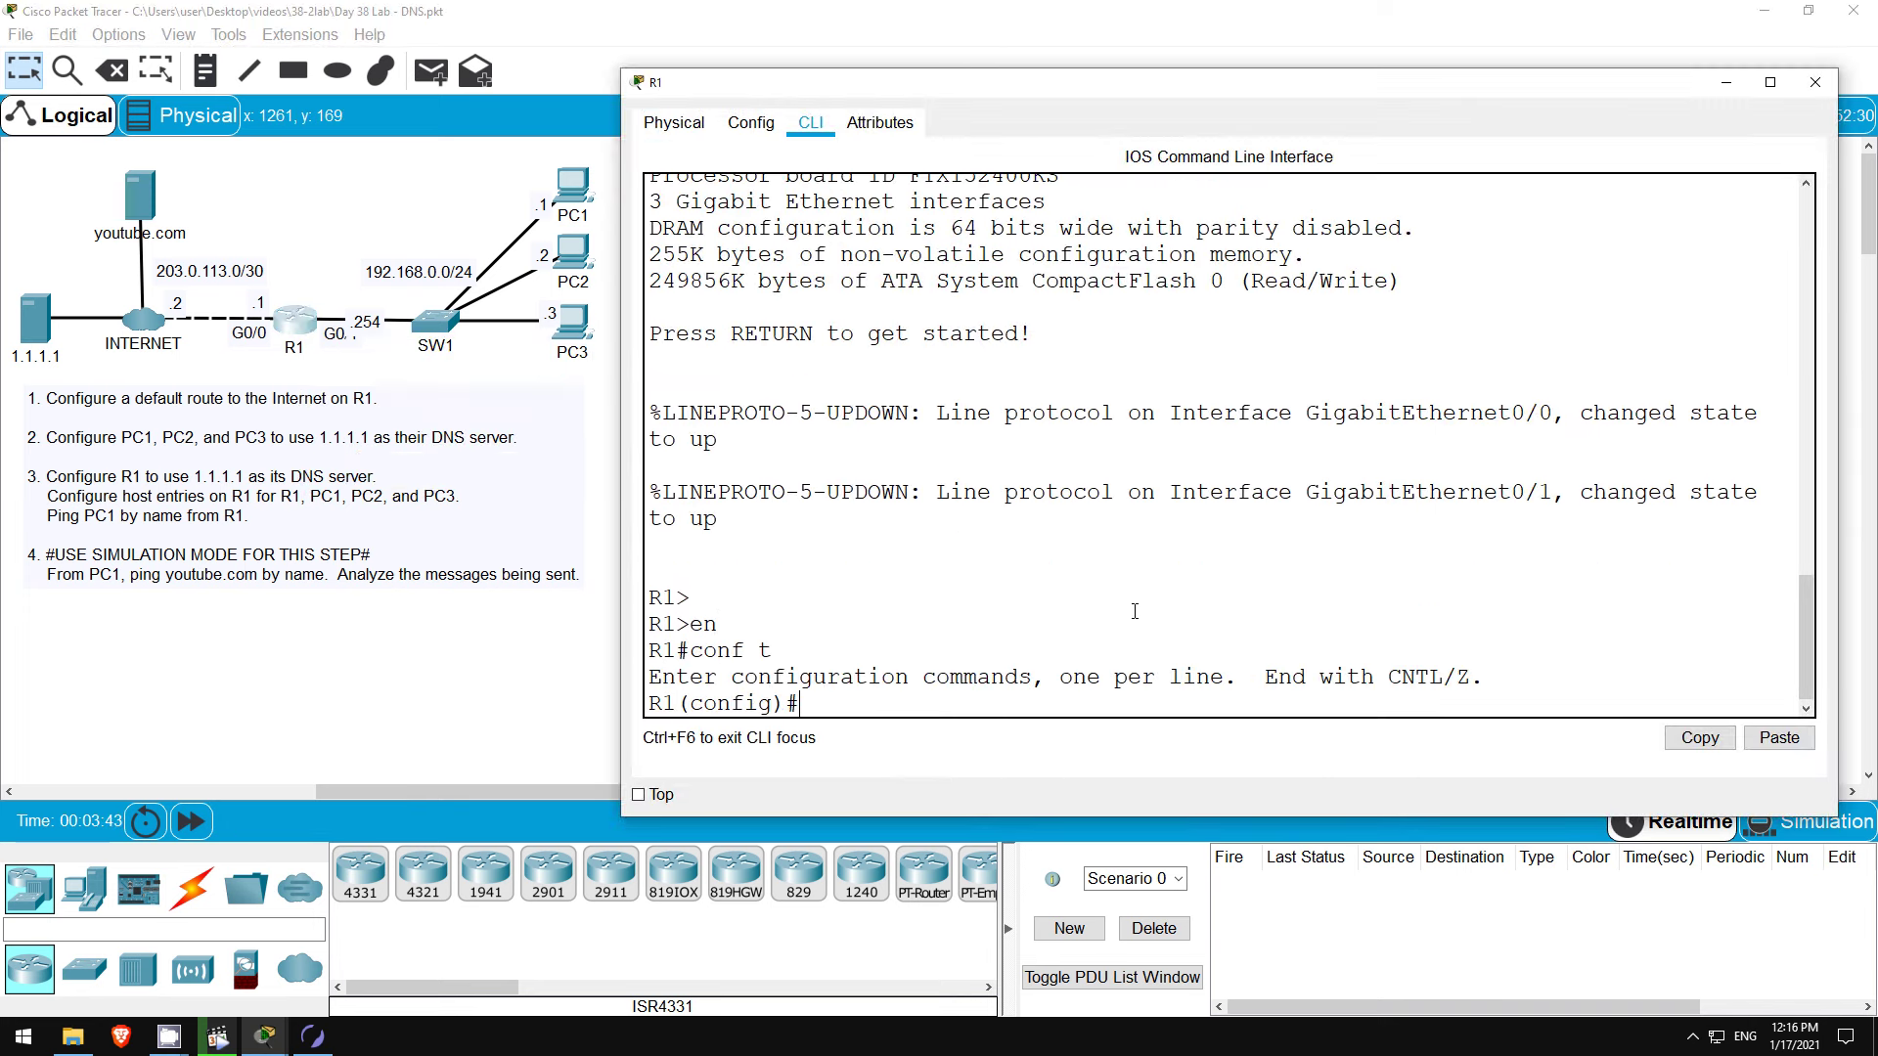
pyautogui.write('ip route 0.0.0.0 0.0.0.0')
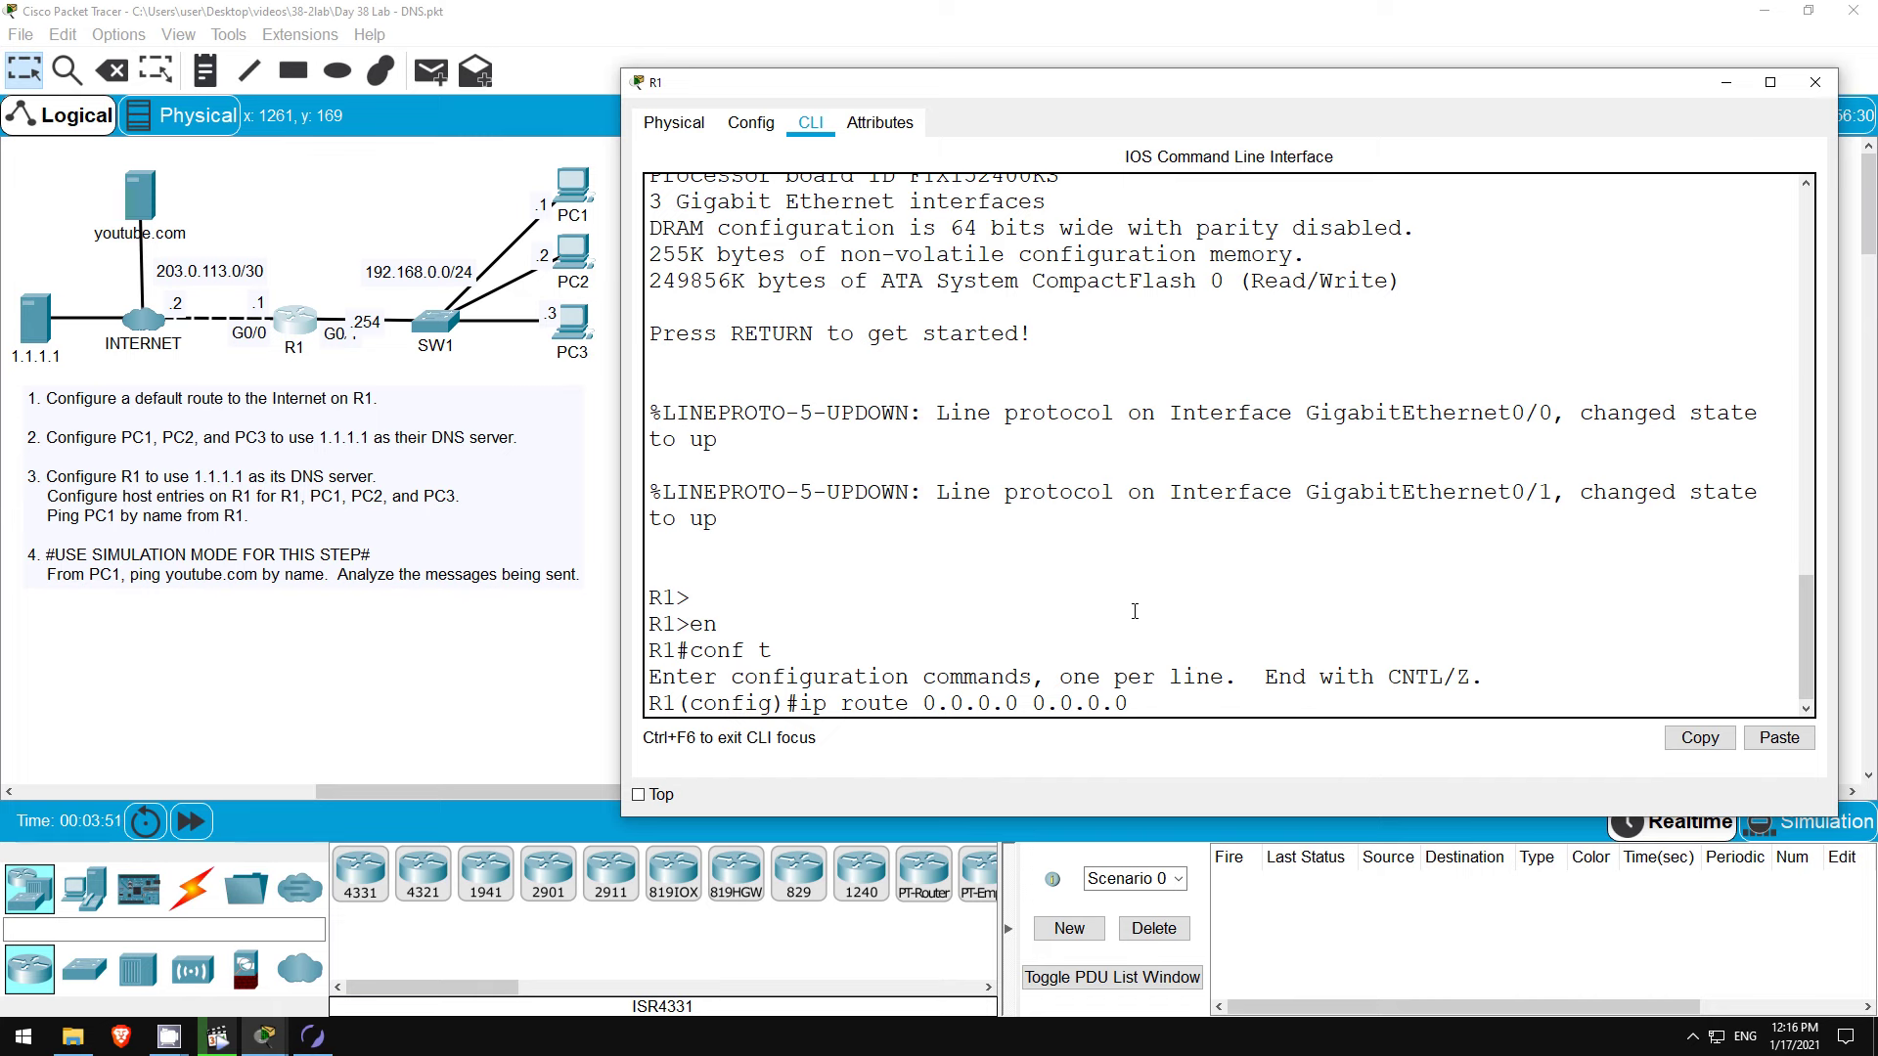
pyautogui.write(' 203.0.113.2')
pyautogui.press('Return')
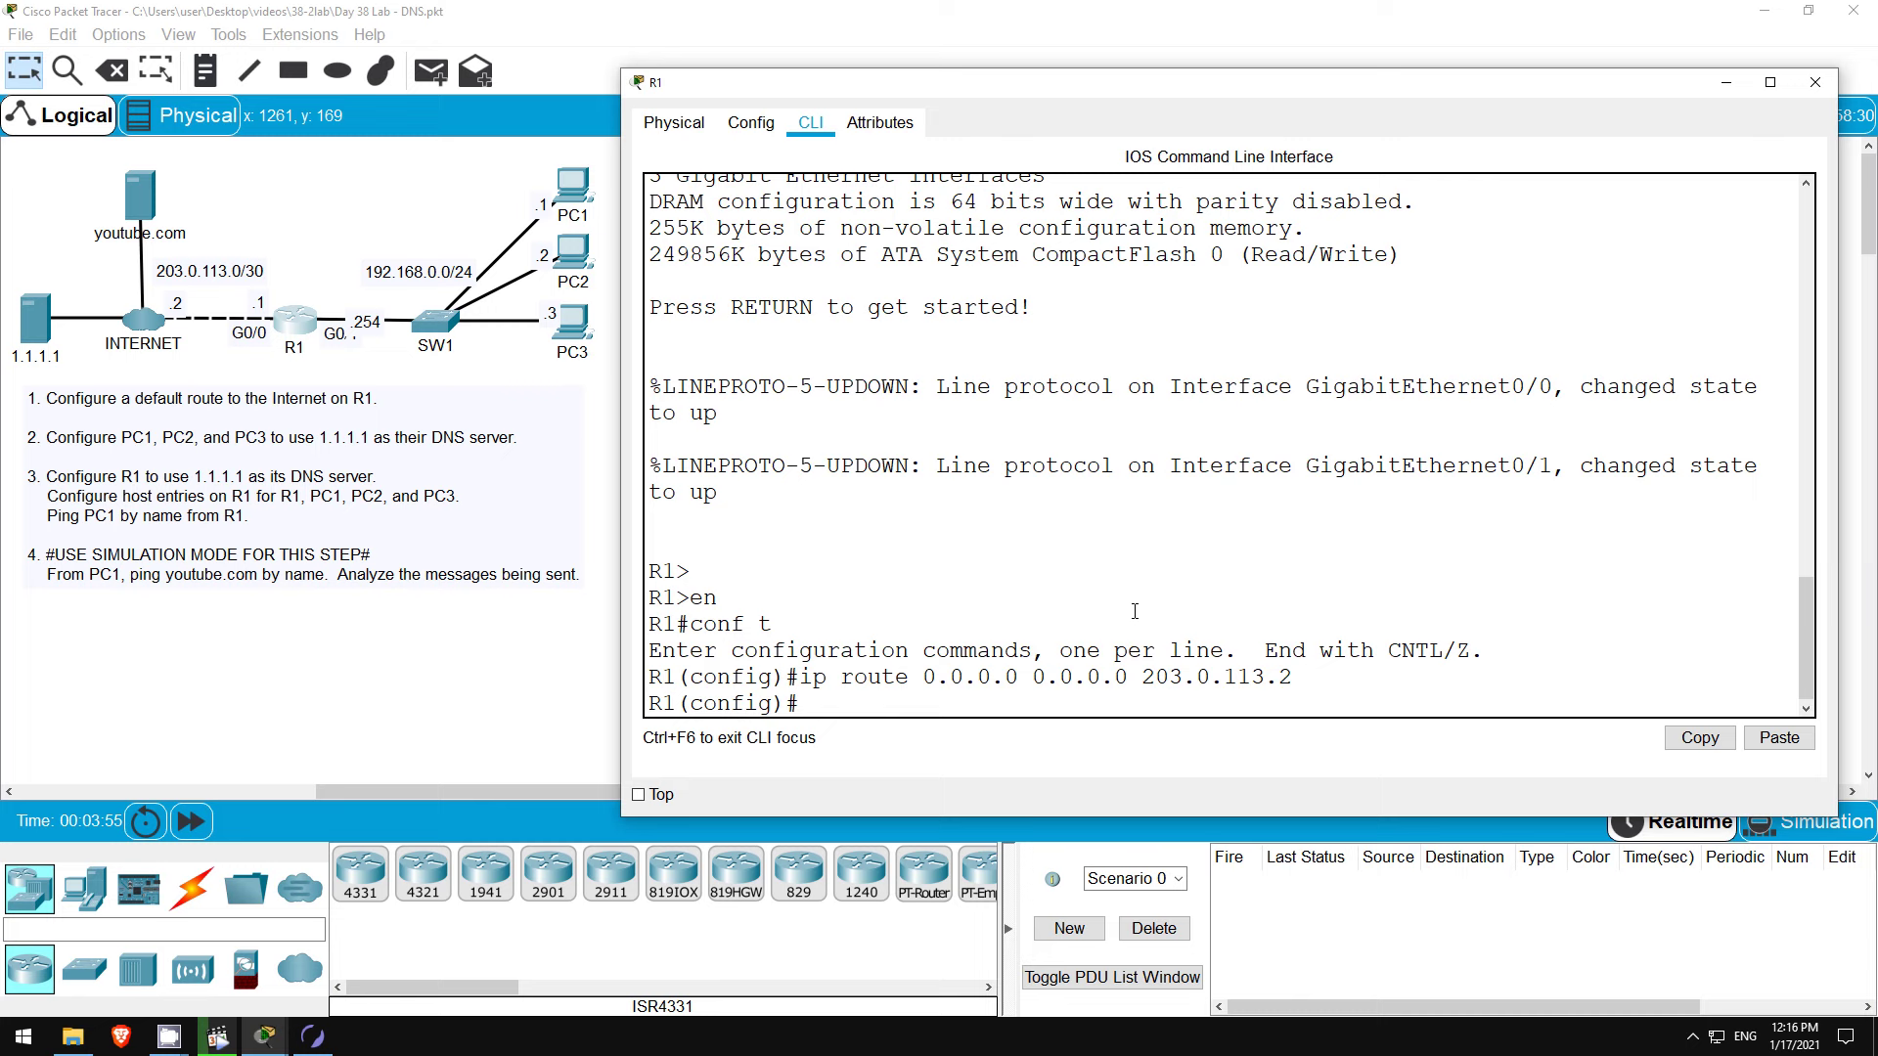
# Step: Ping 1.1.1.1 from R1 twice and confirm a 100 percent success rate
pyautogui.click(518, 354)
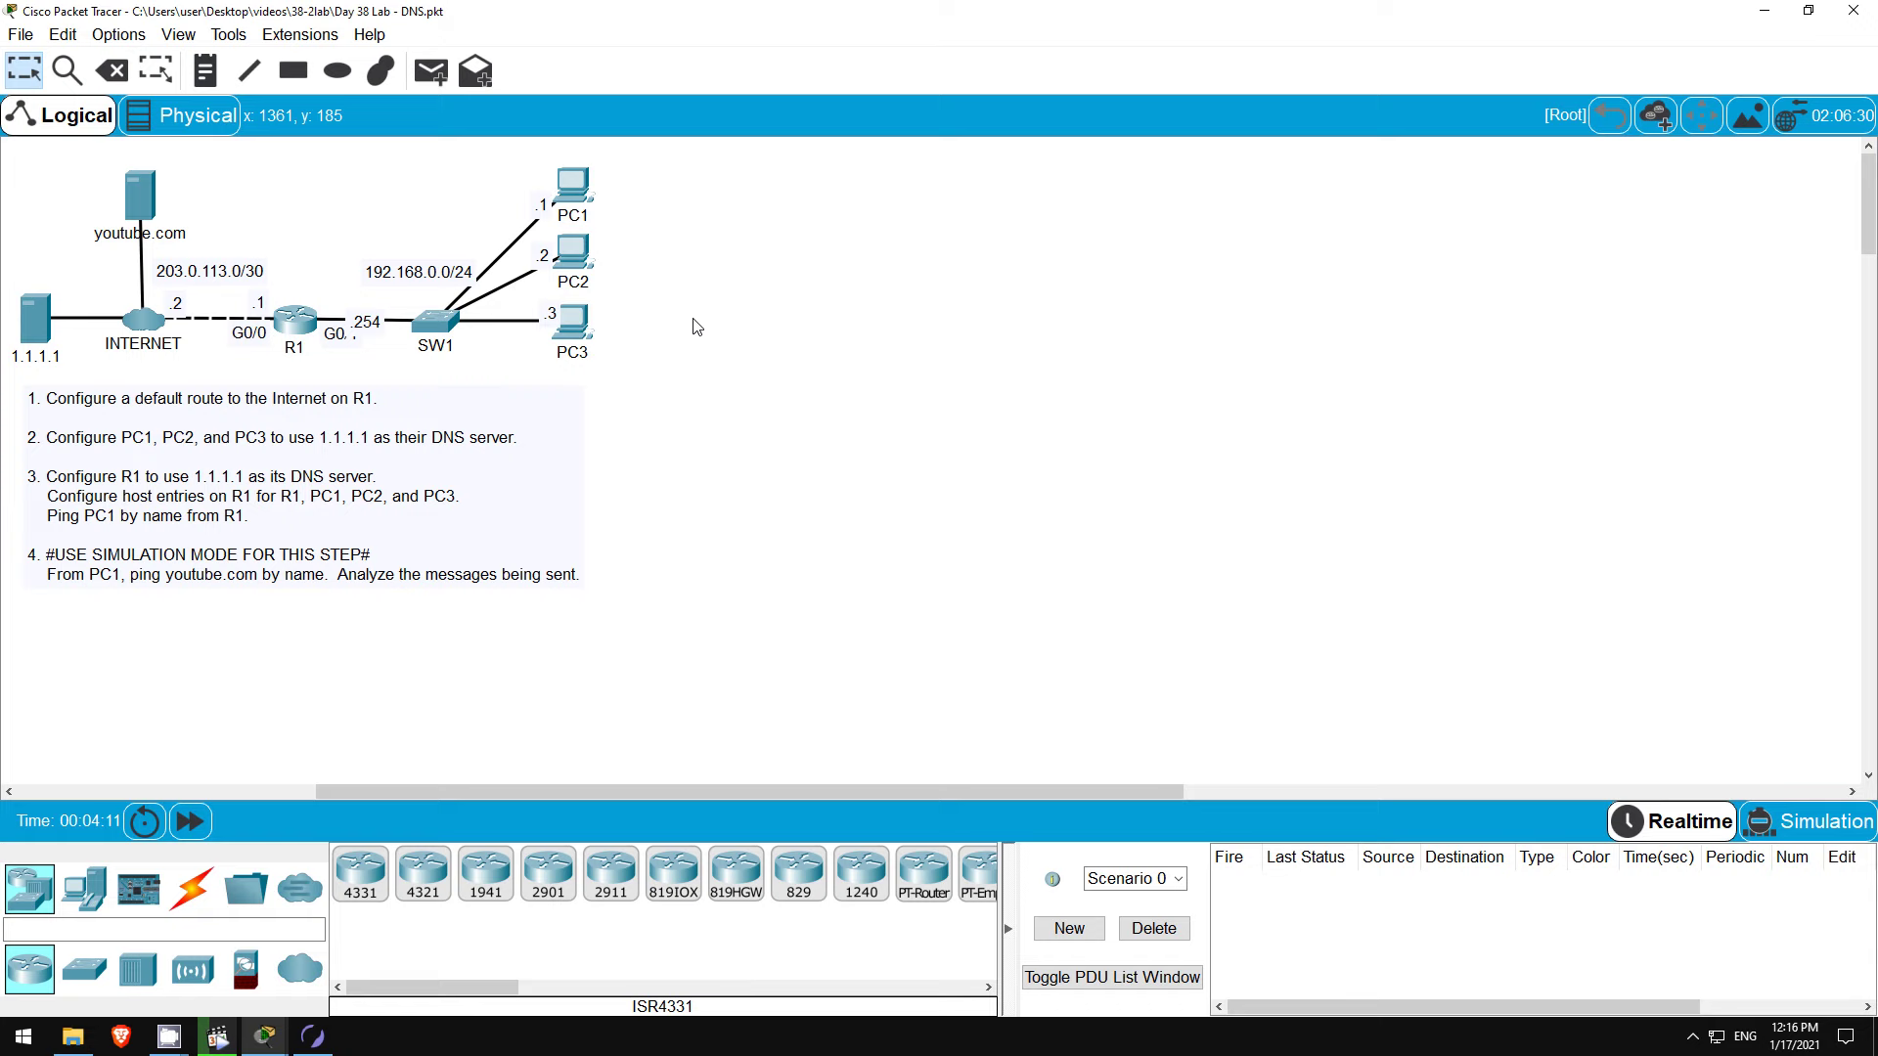
pyautogui.click(315, 333)
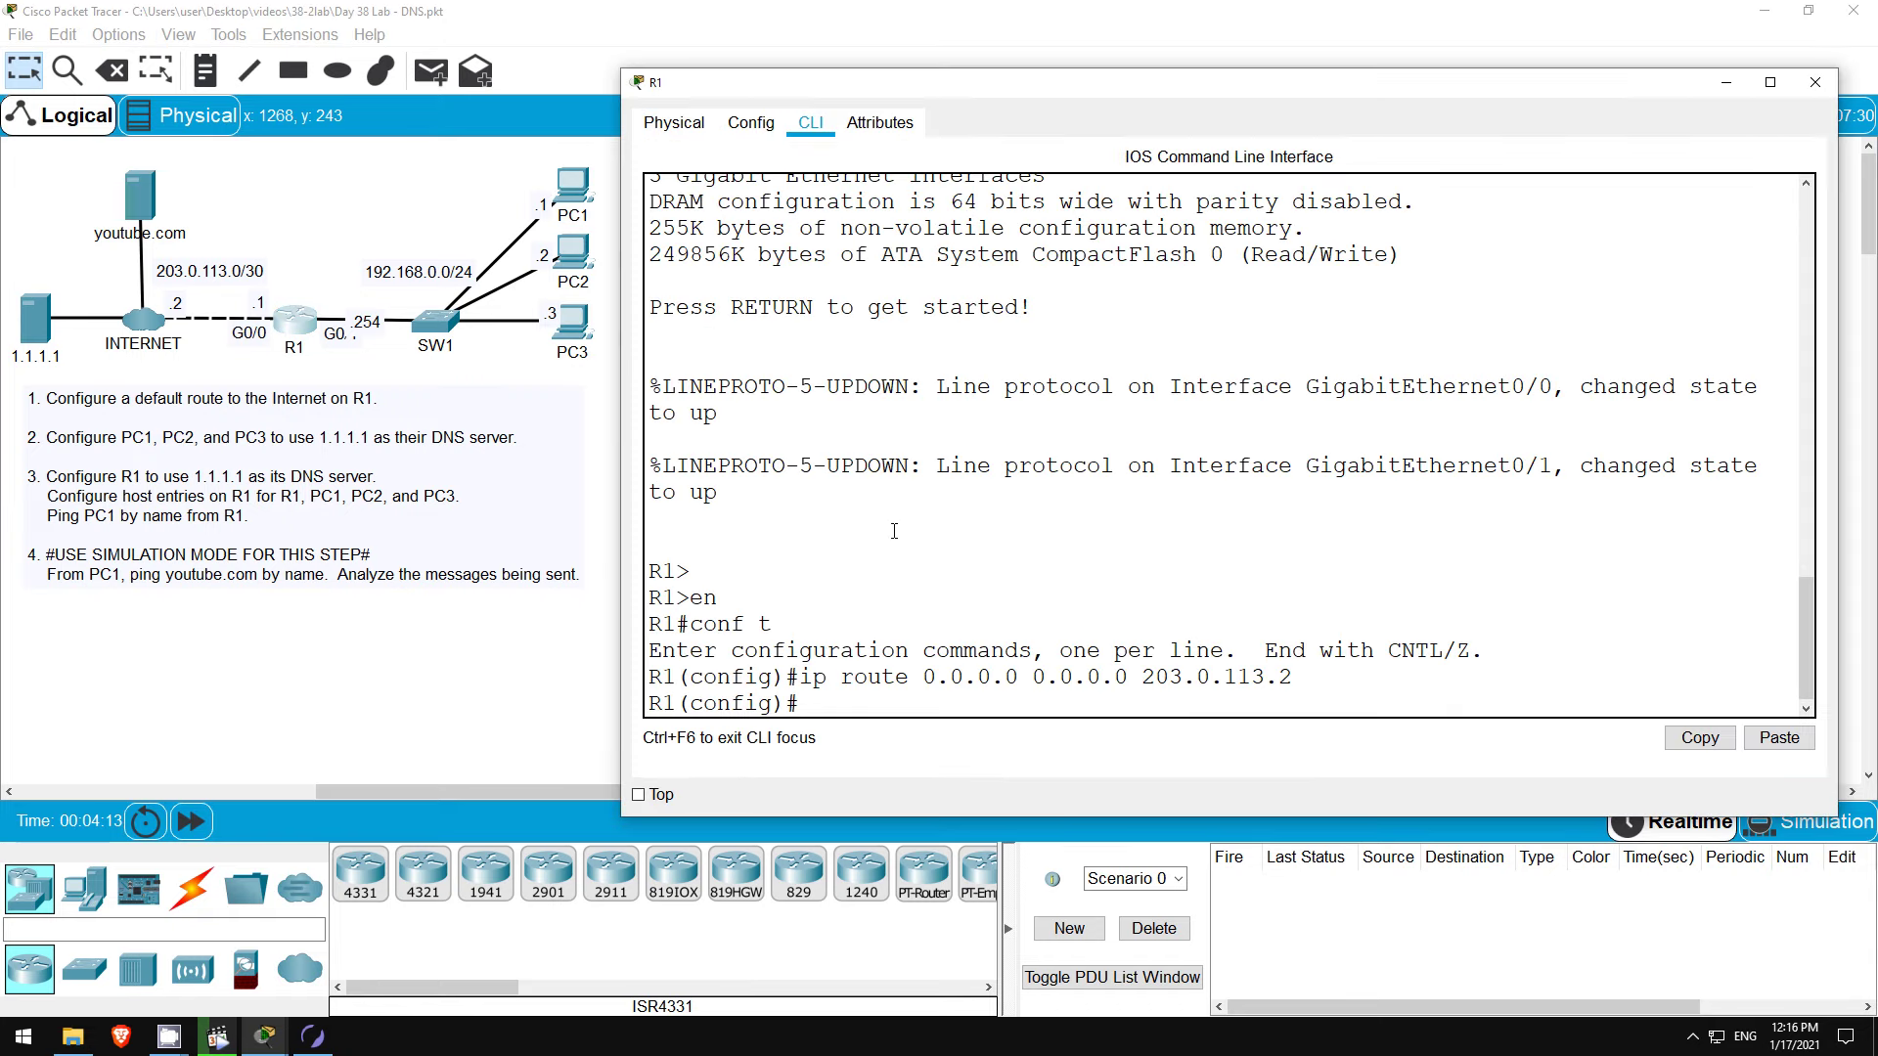
pyautogui.write('do ping 1.1.1.1')
pyautogui.press('Return')
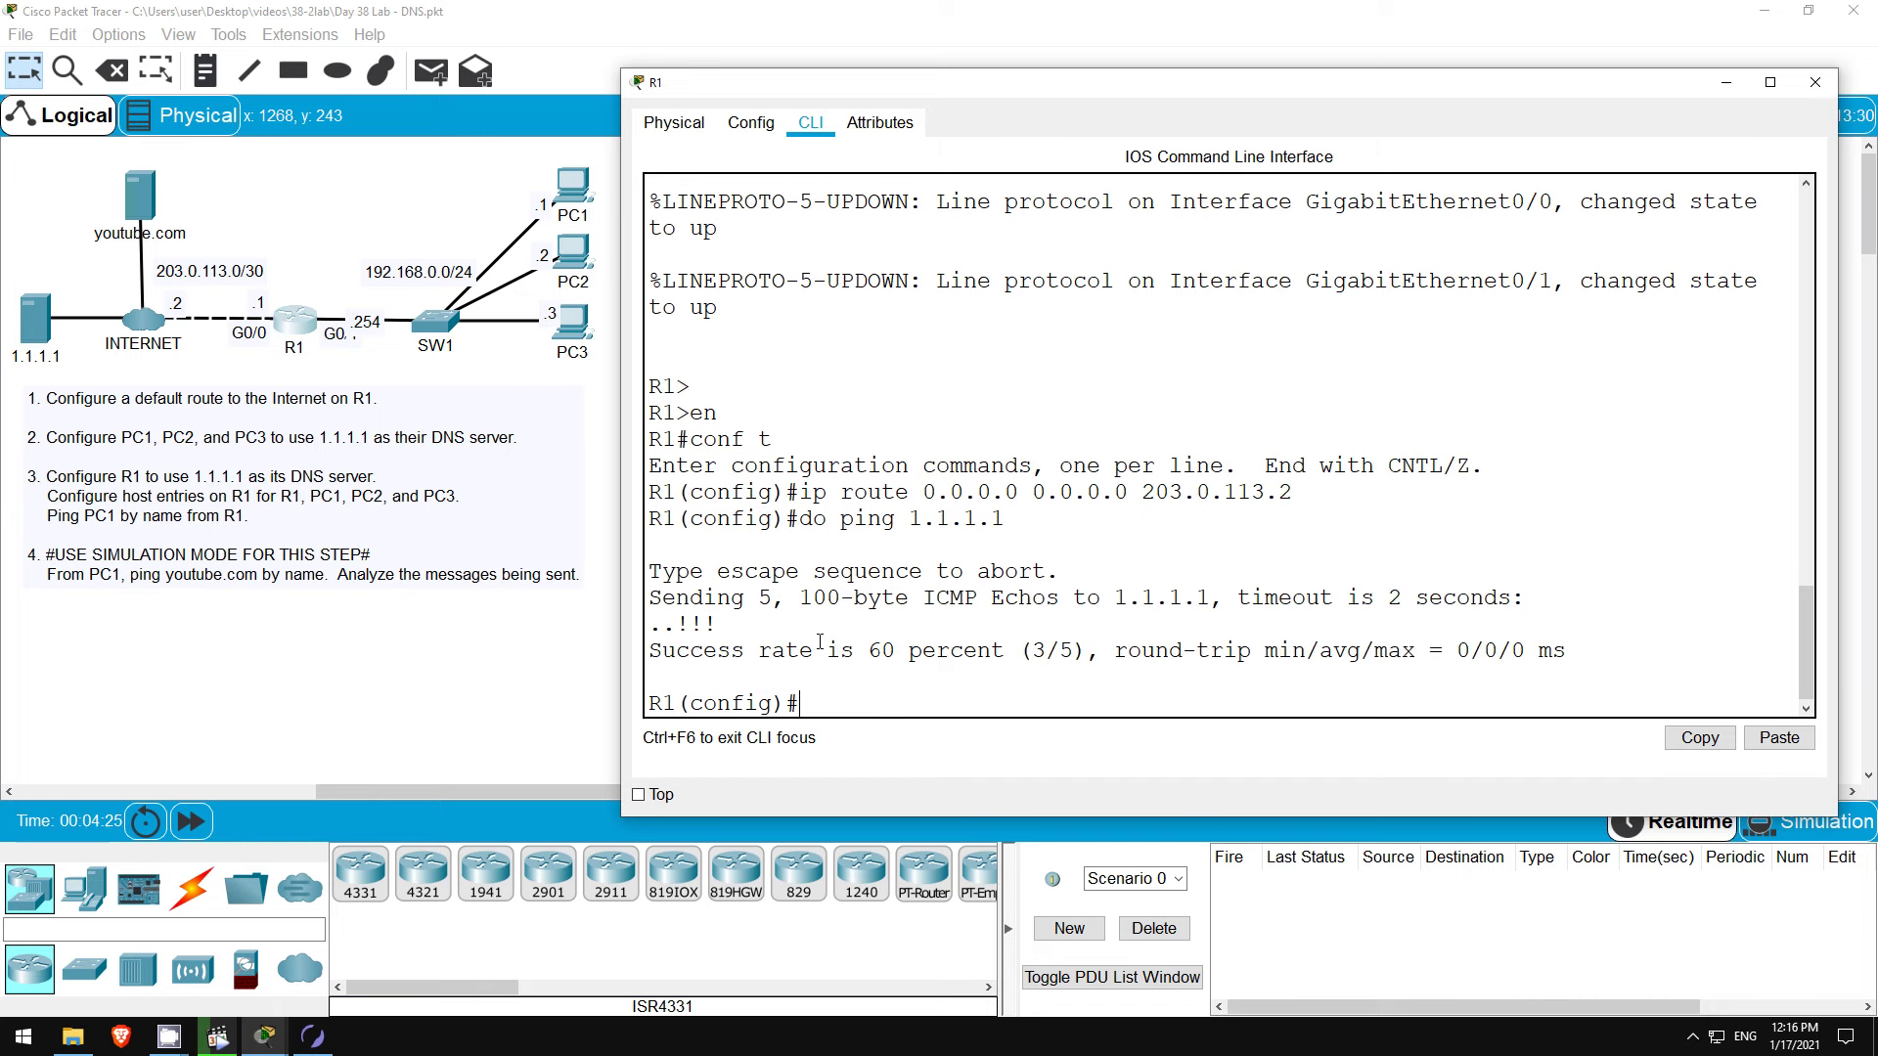
pyautogui.moveTo(682, 622); pyautogui.dragTo(717, 623)
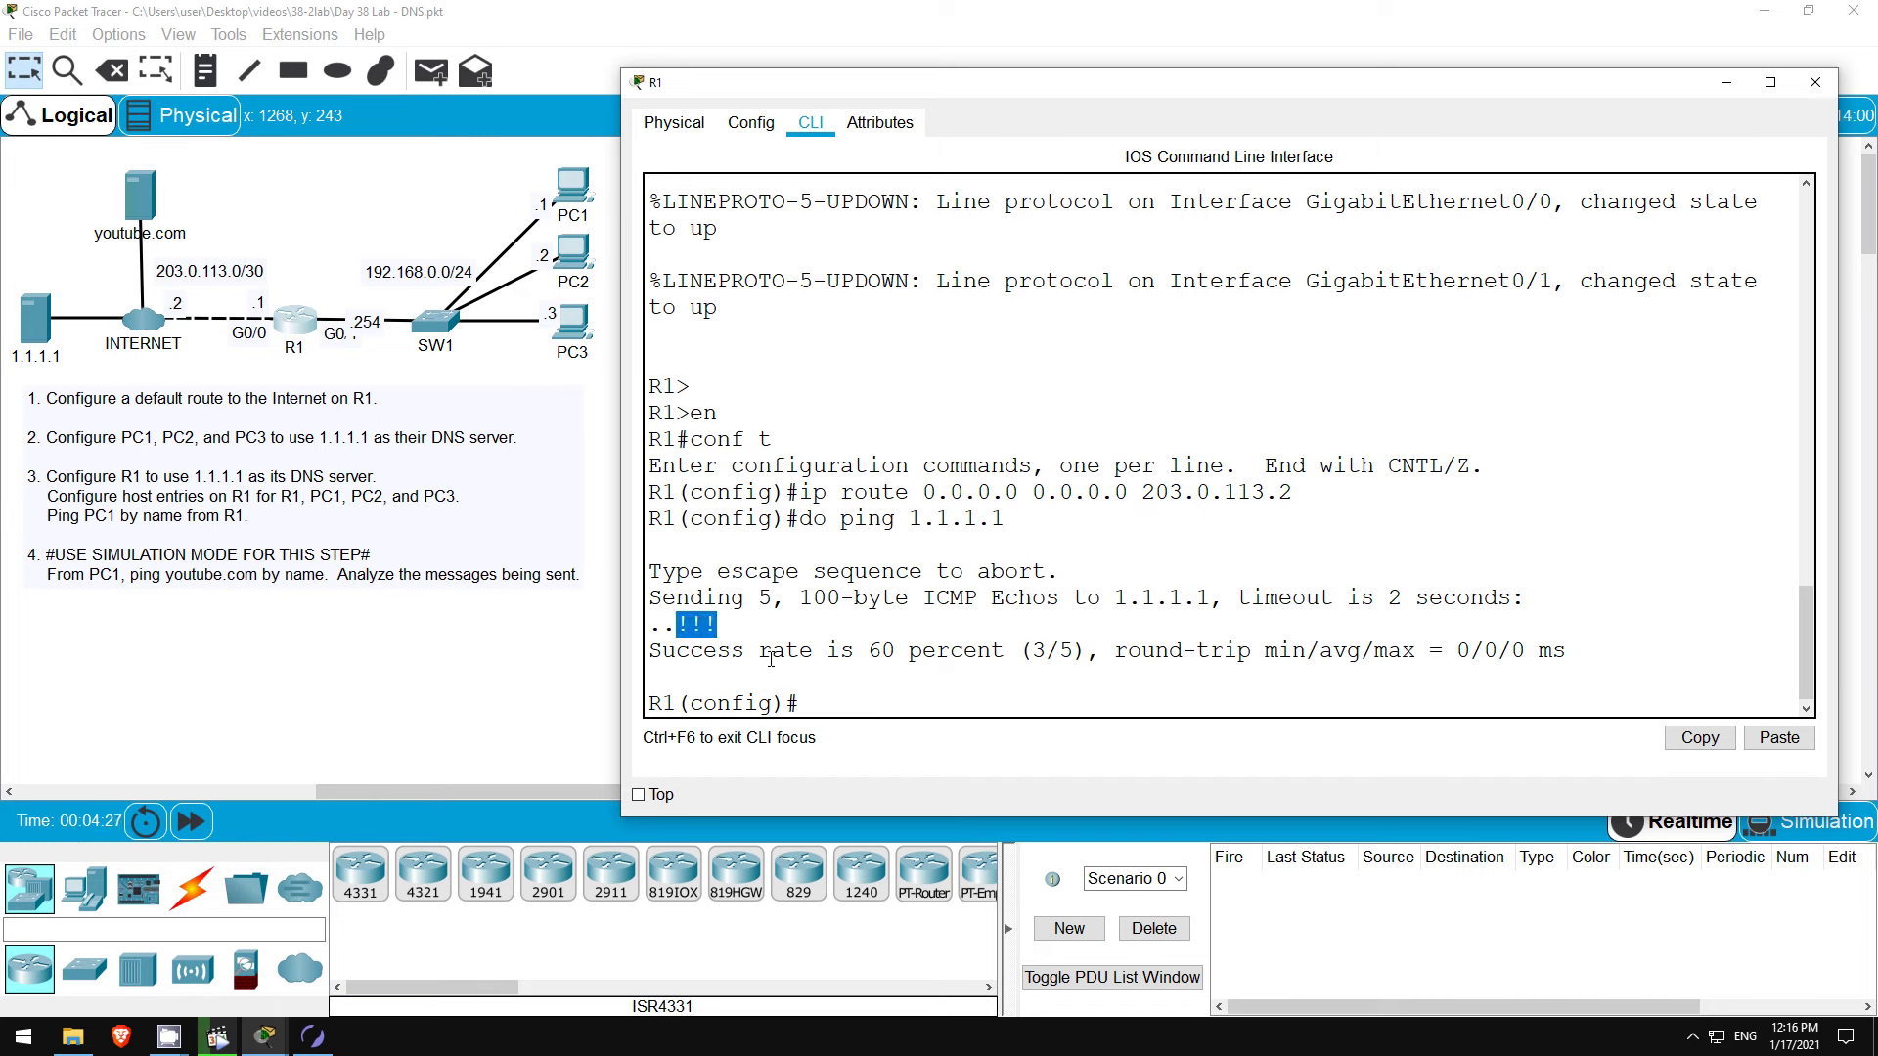
pyautogui.click(830, 705)
pyautogui.press('Up')
pyautogui.press('Return')
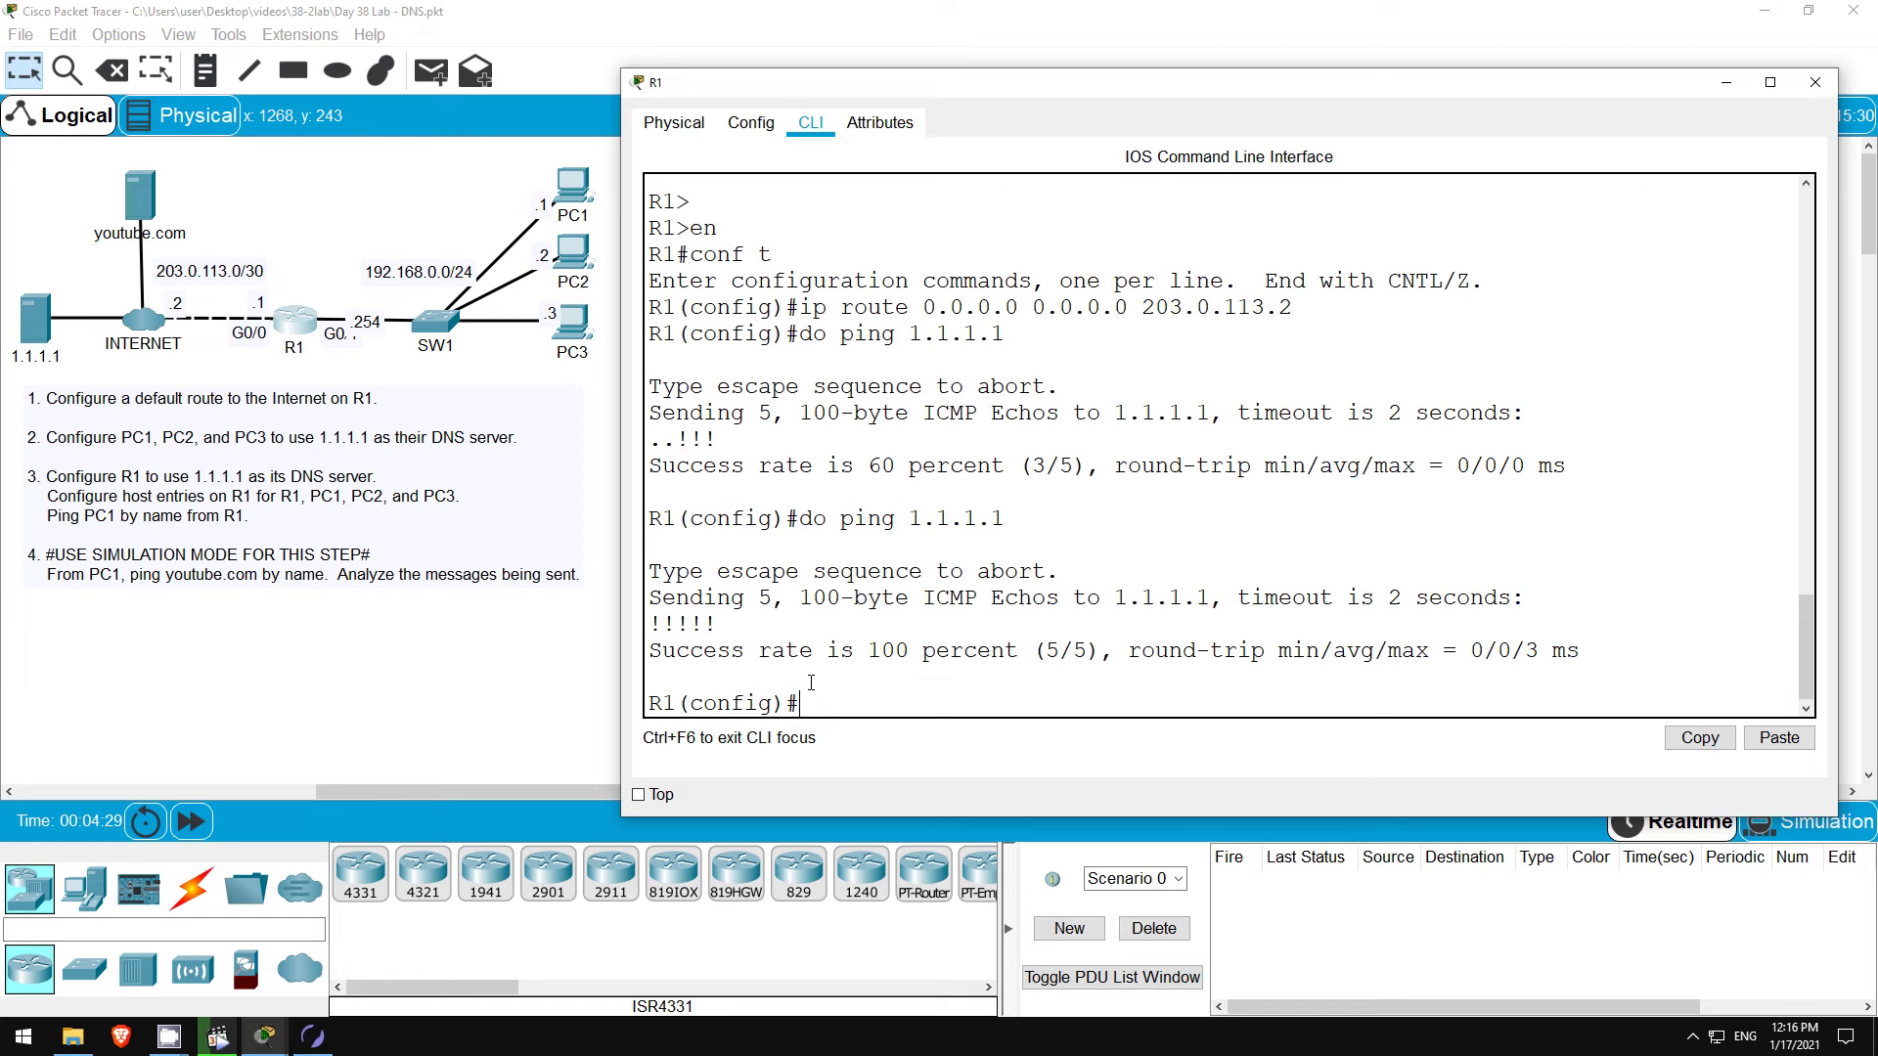
# Step: Set PC1's IPv4 DNS server to 1.1.1.1 in its global settings
pyautogui.click(390, 185)
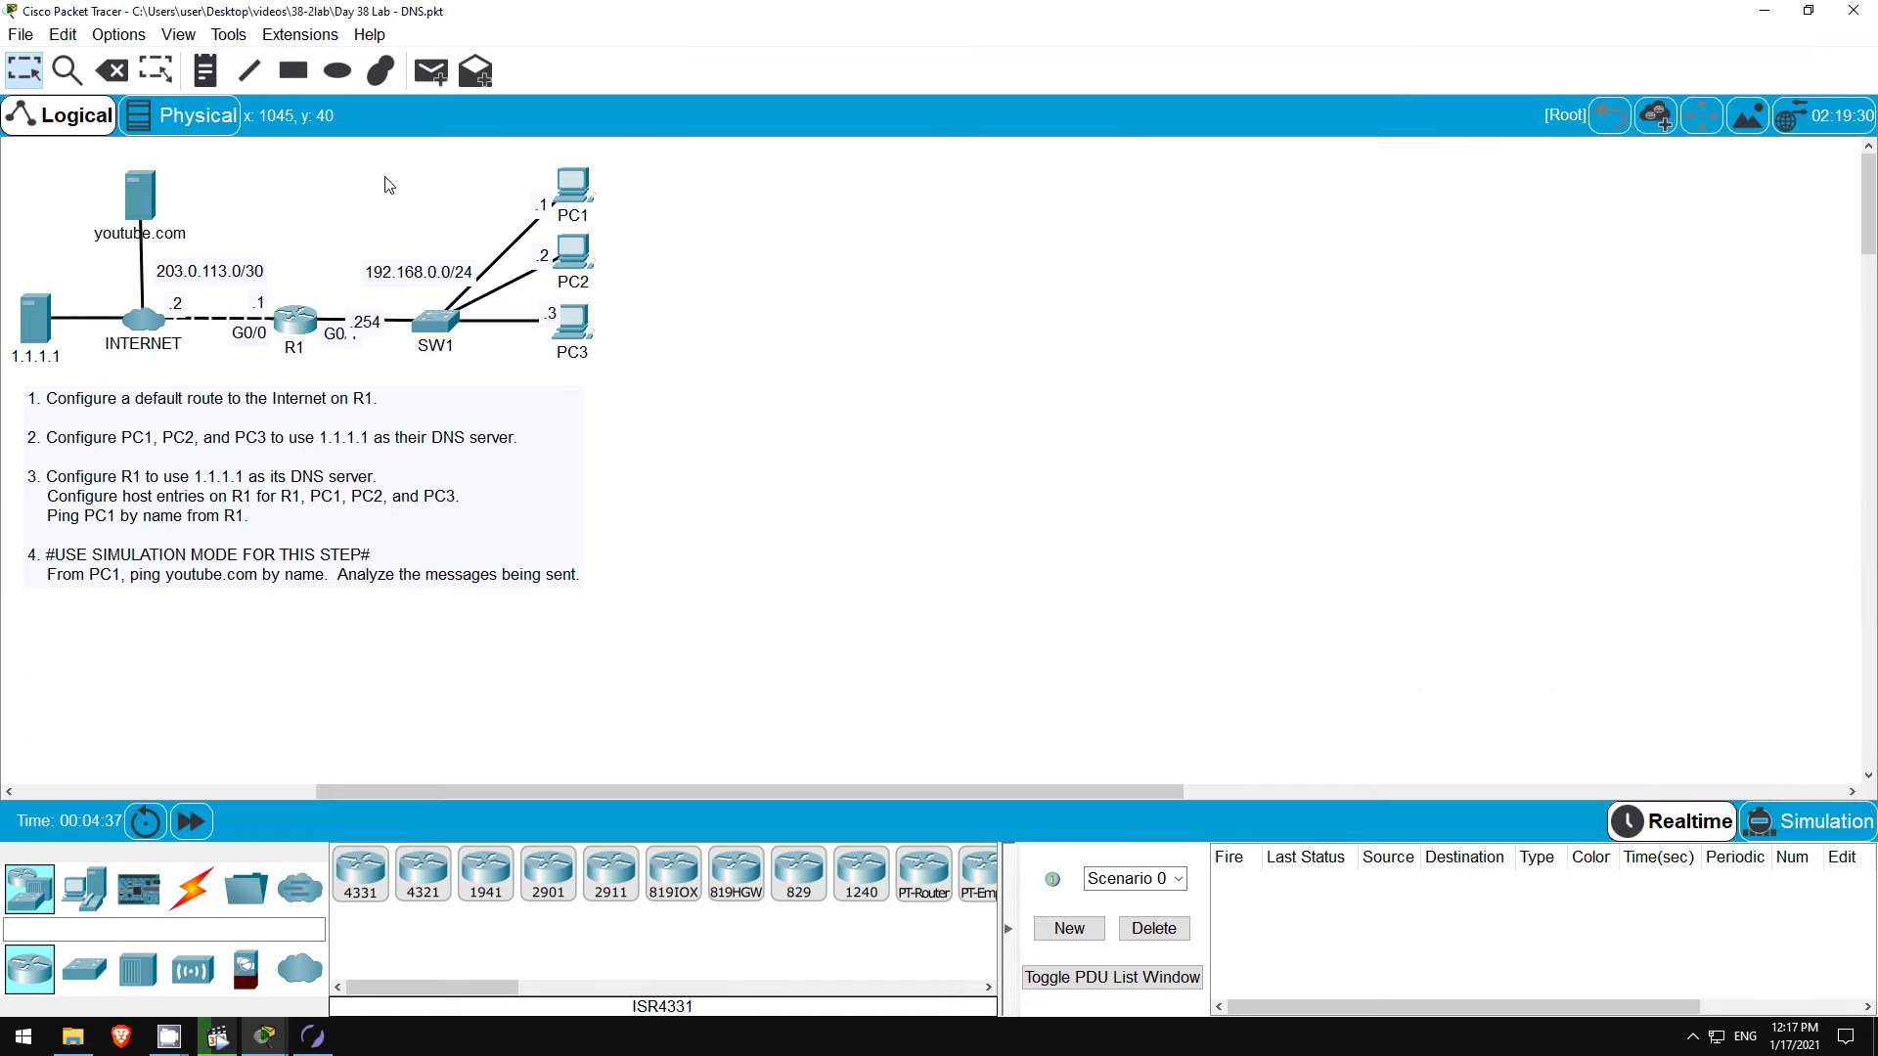
pyautogui.click(579, 190)
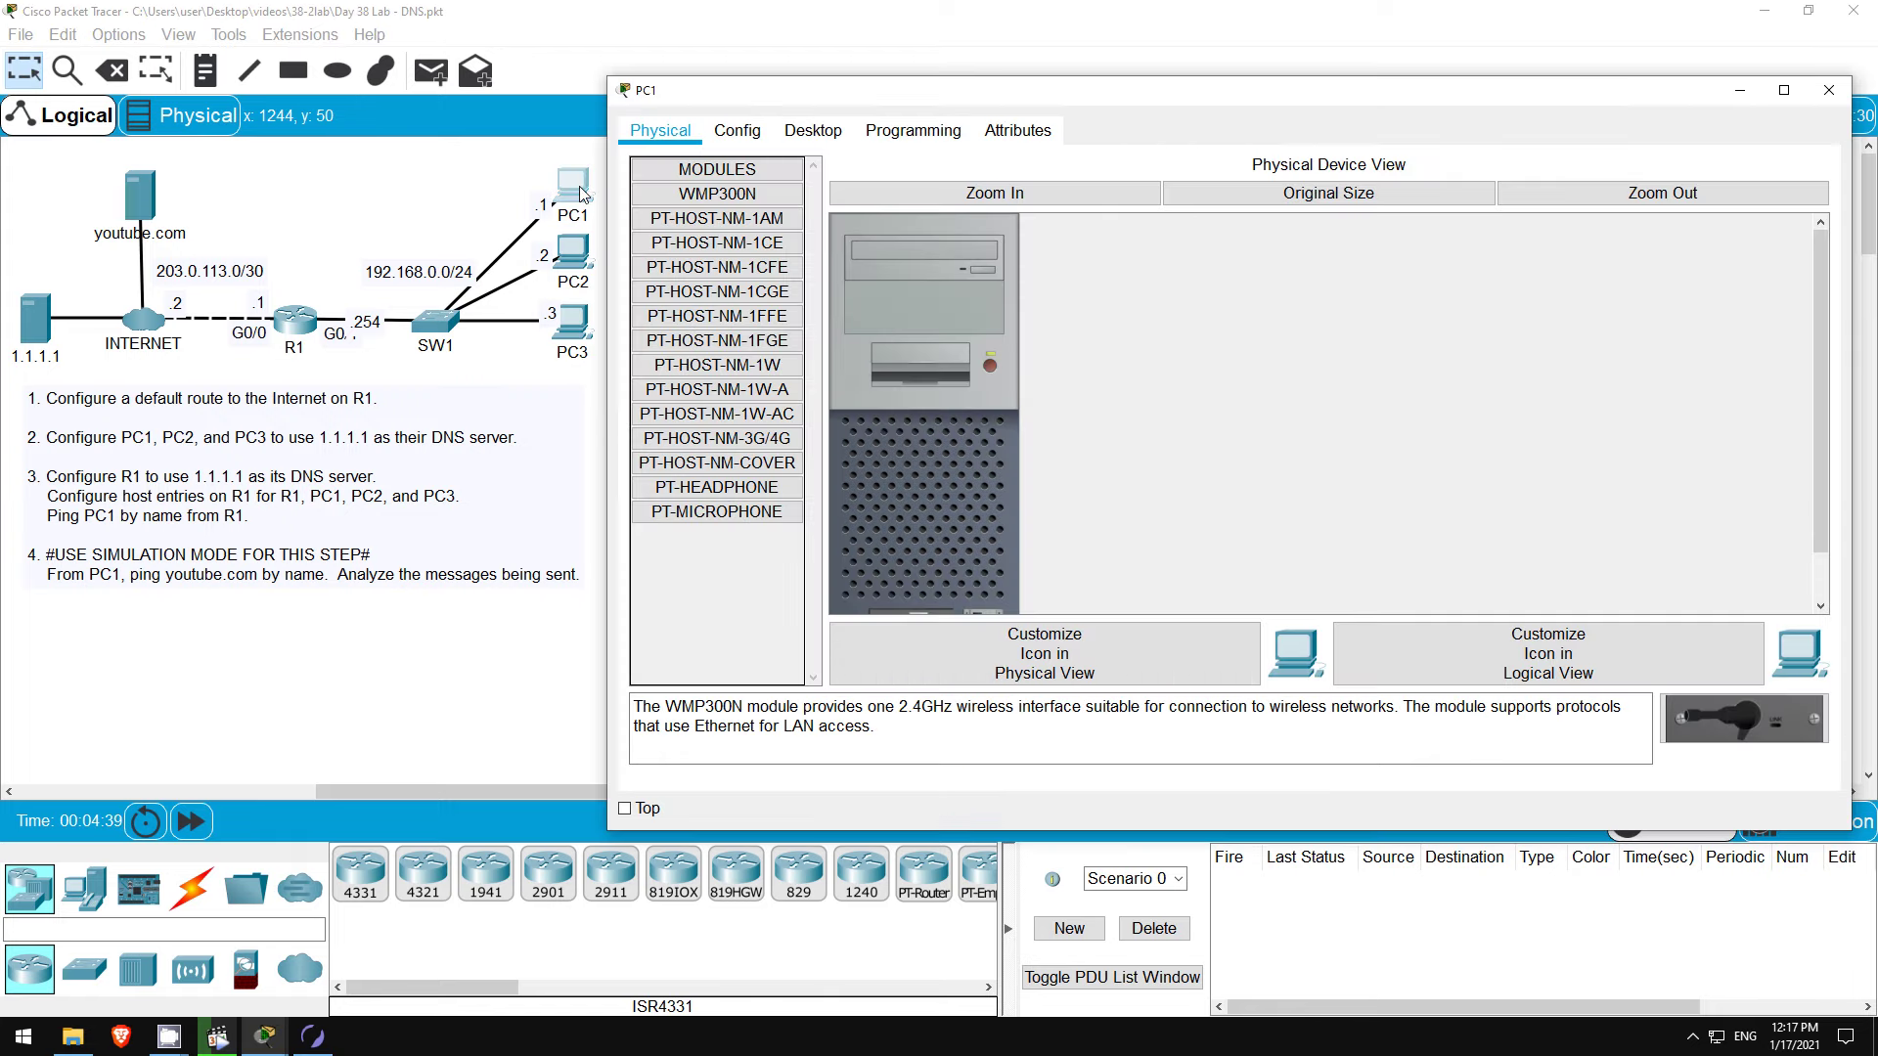
pyautogui.click(755, 135)
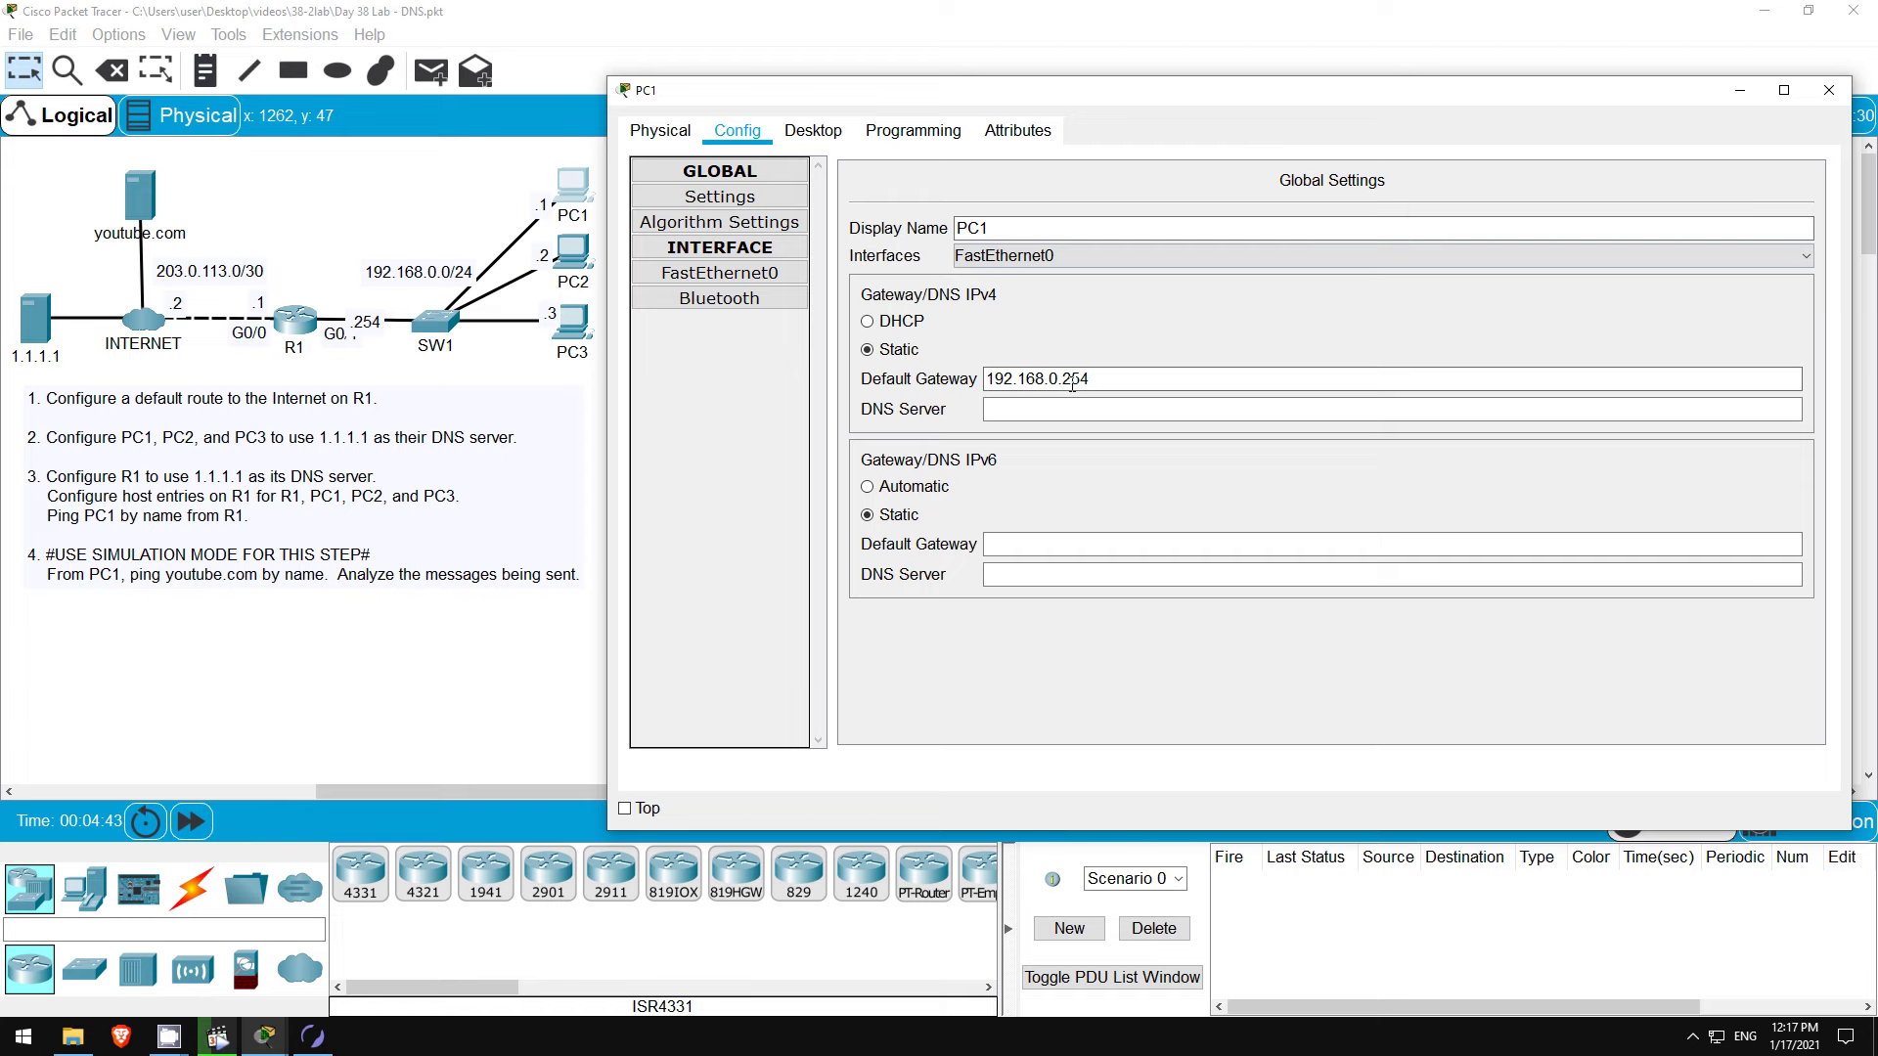
pyautogui.doubleClick(1039, 379)
pyautogui.click(1085, 410)
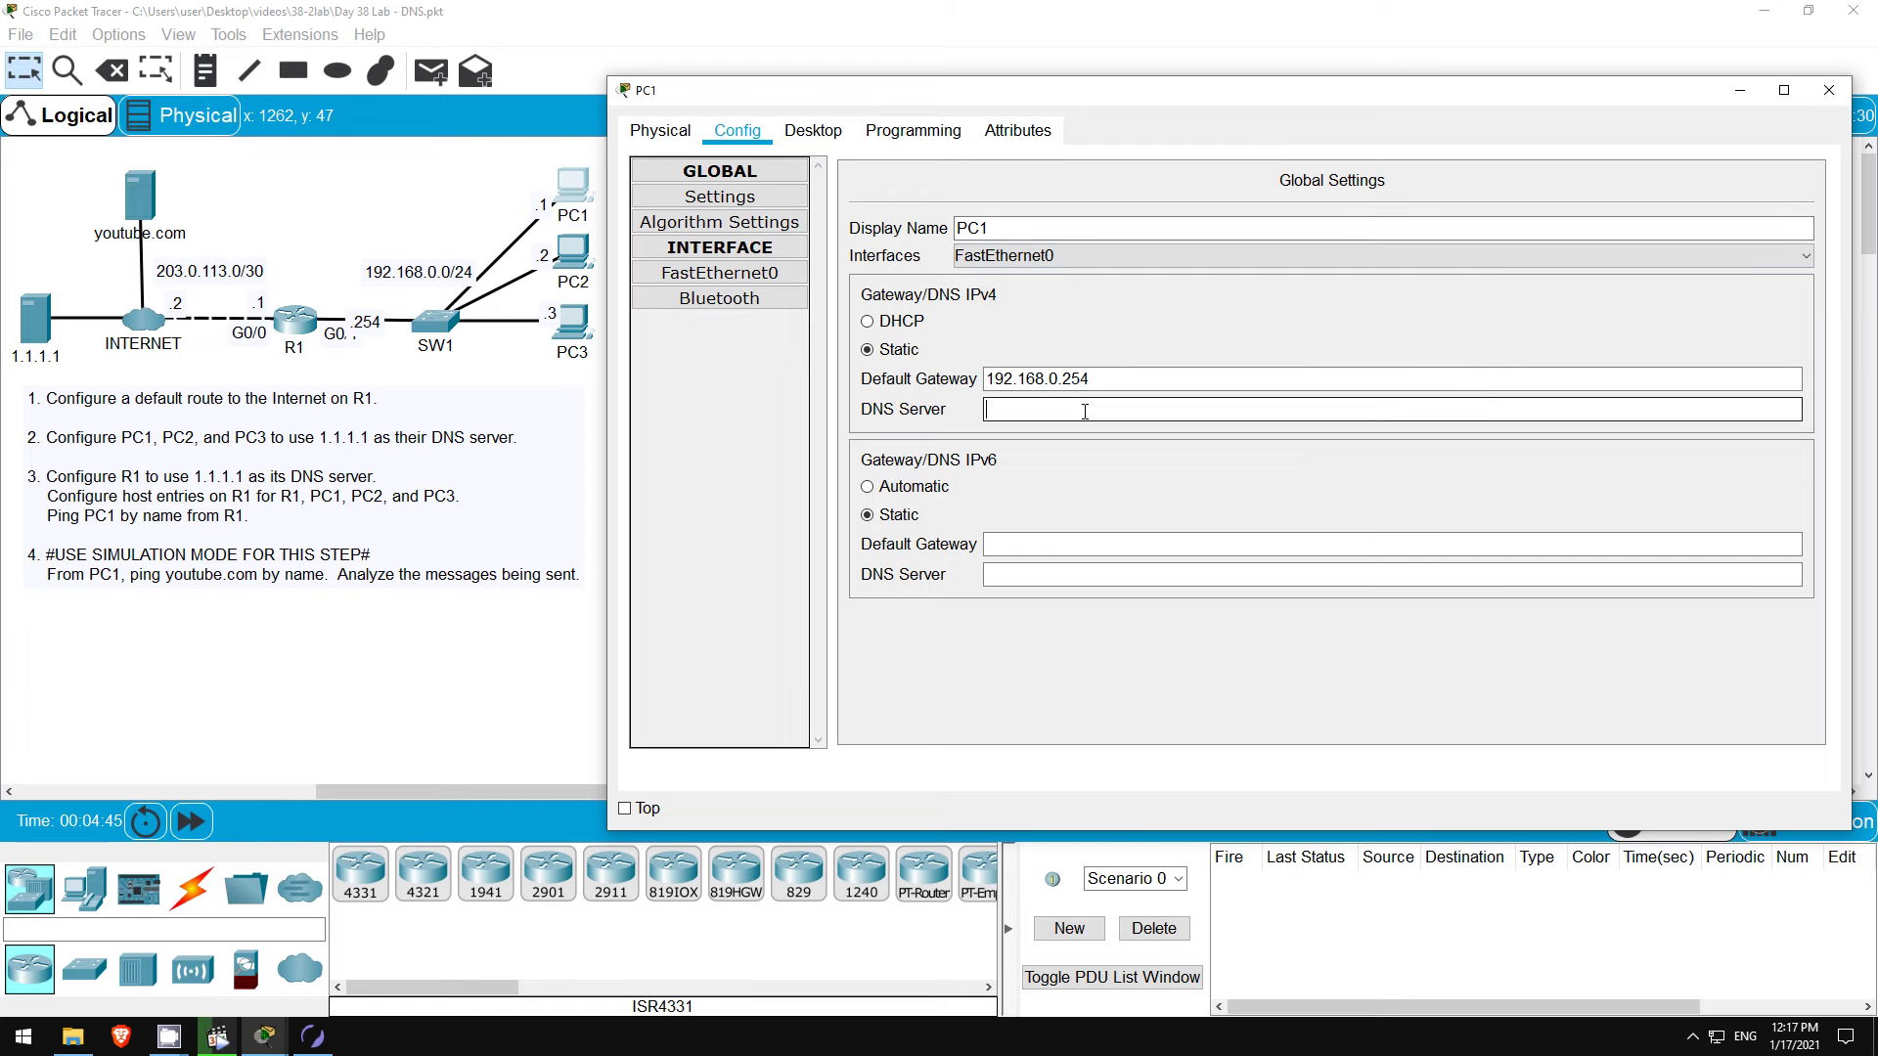
pyautogui.write('1.1.1.1')
pyautogui.click(1086, 388)
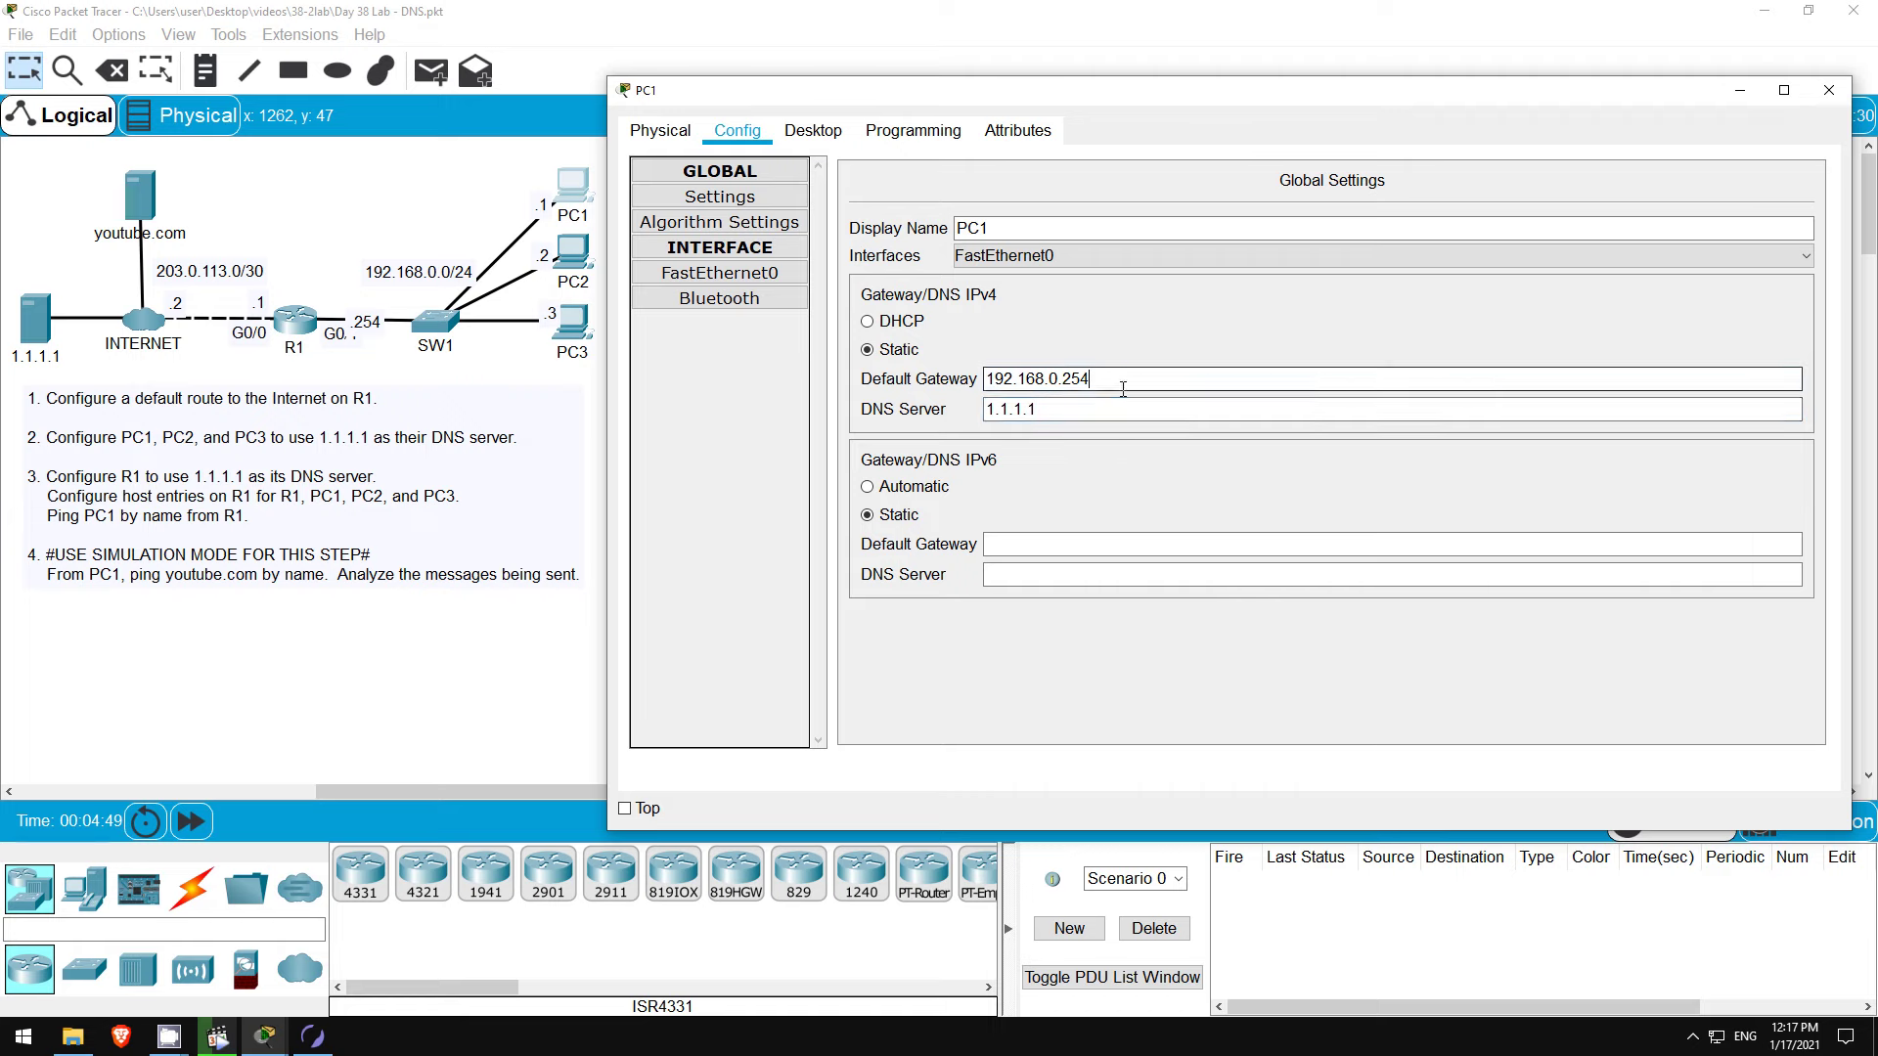
# Step: Set PC2's IPv4 DNS server to 1.1.1.1
pyautogui.click(580, 256)
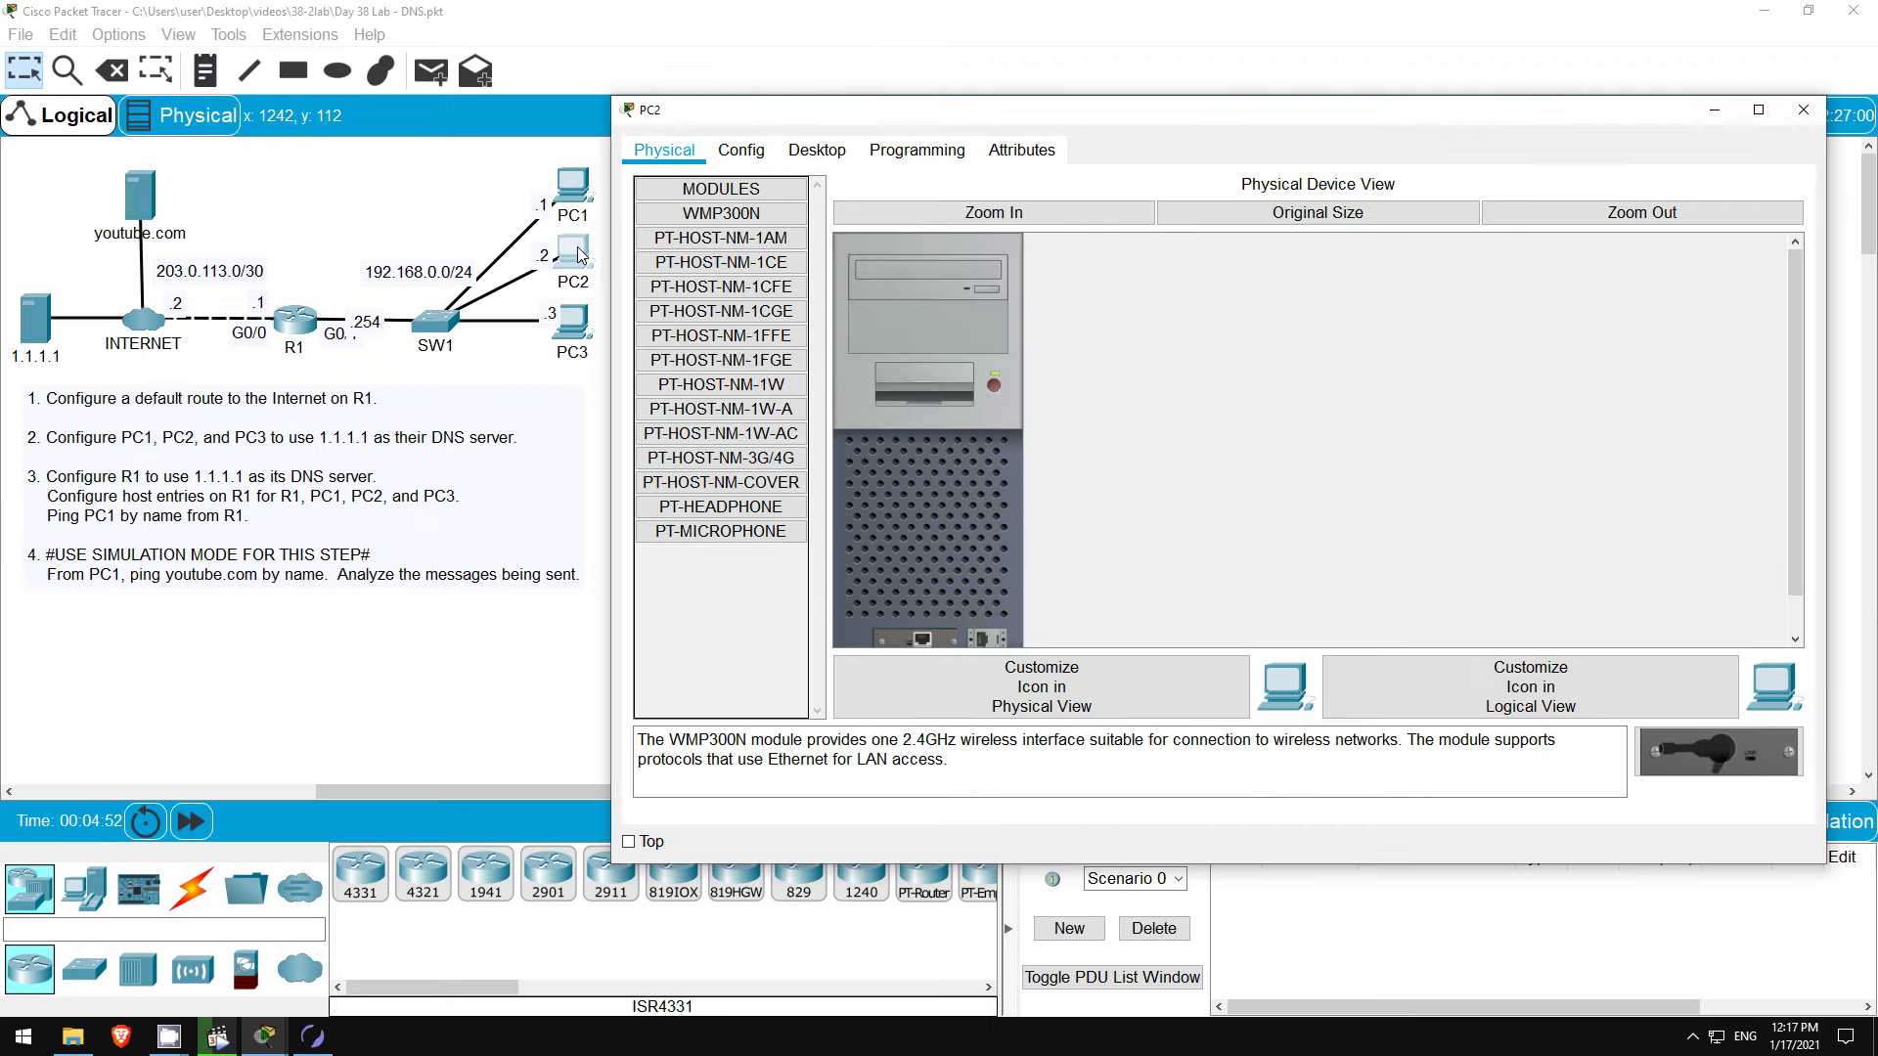
pyautogui.click(740, 150)
pyautogui.click(1090, 428)
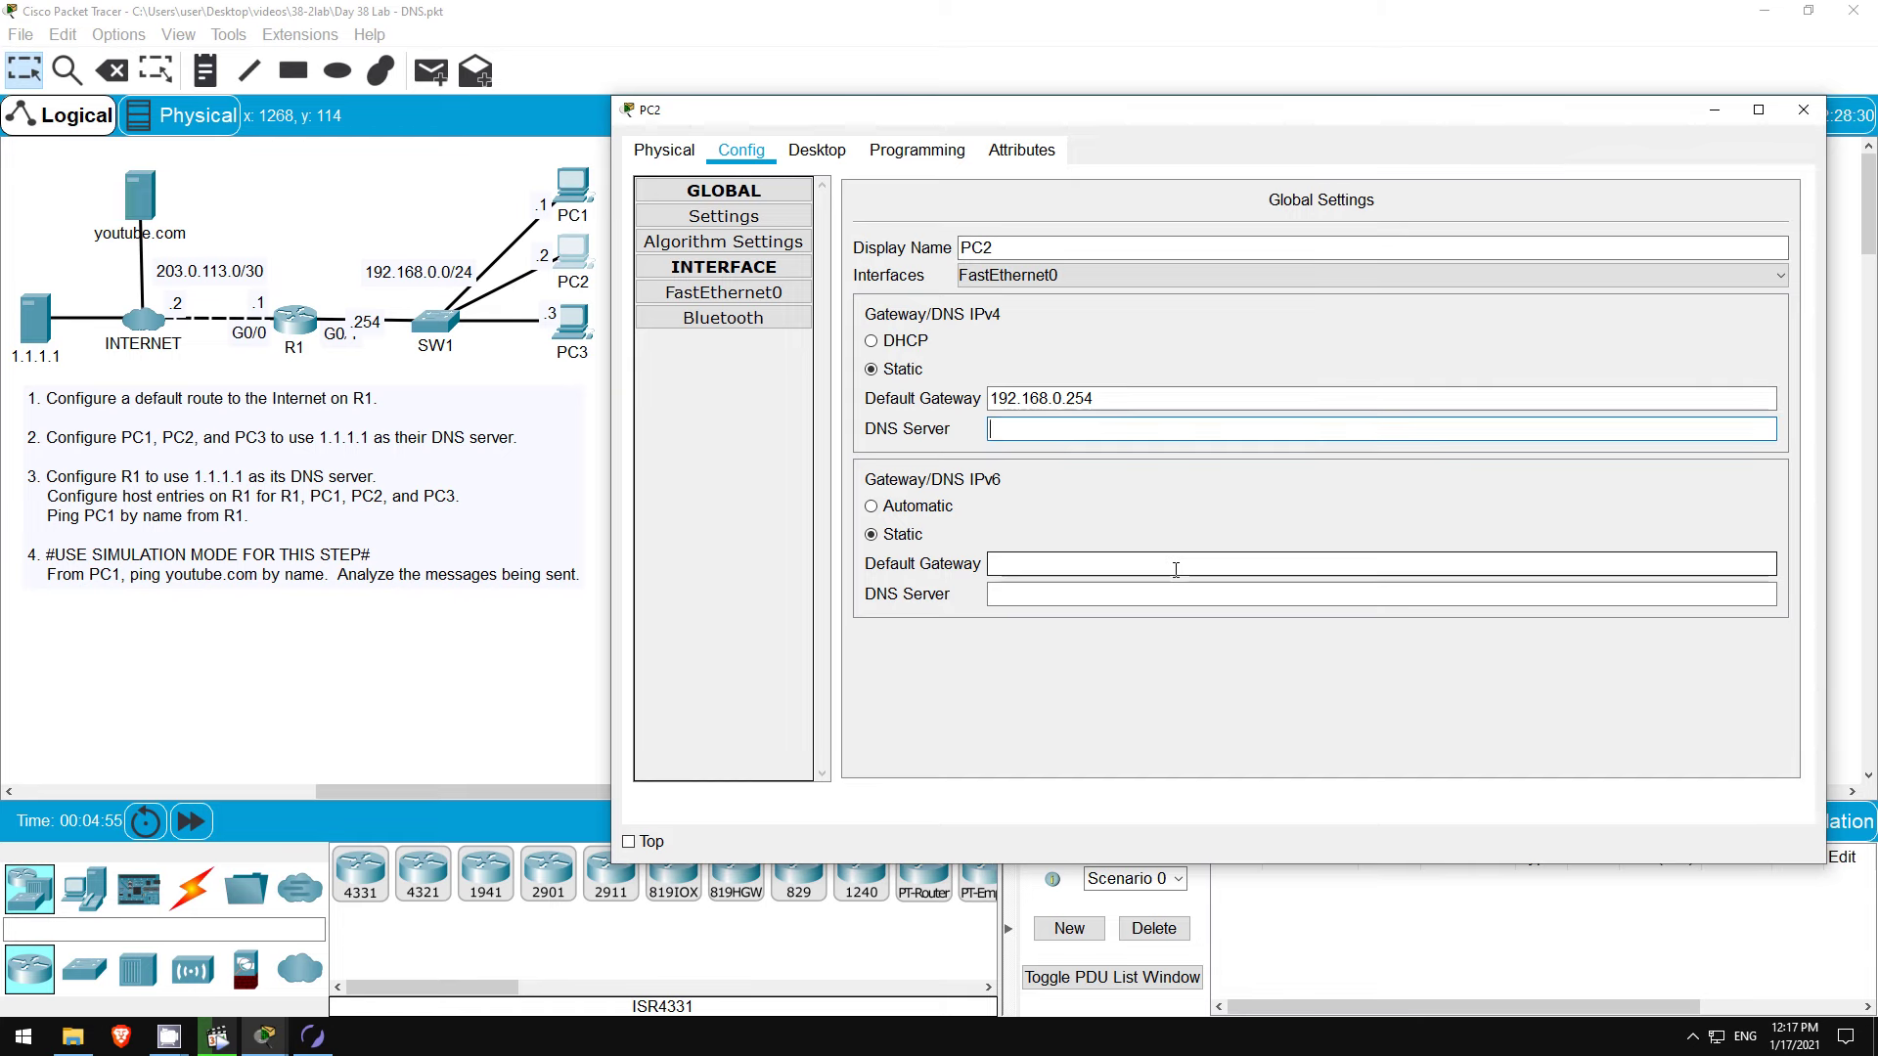
pyautogui.write('1.1.1.1')
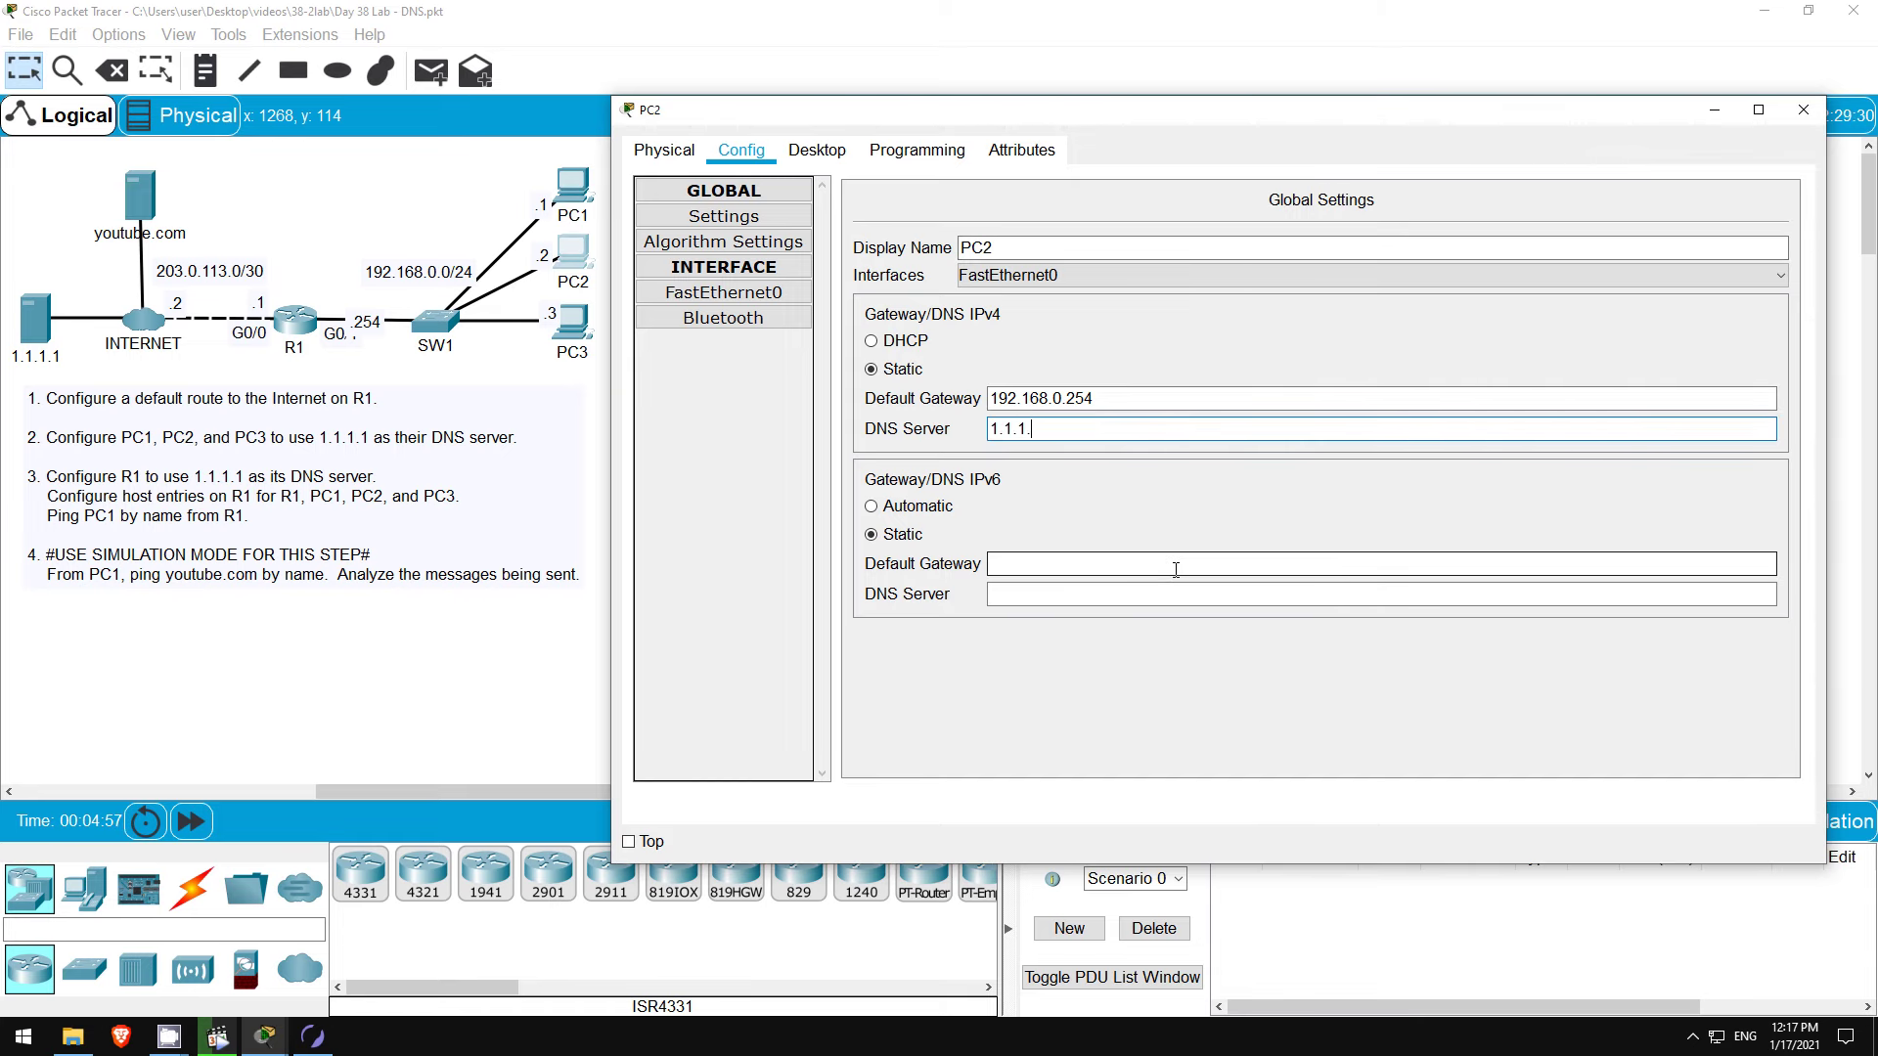
pyautogui.click(1096, 497)
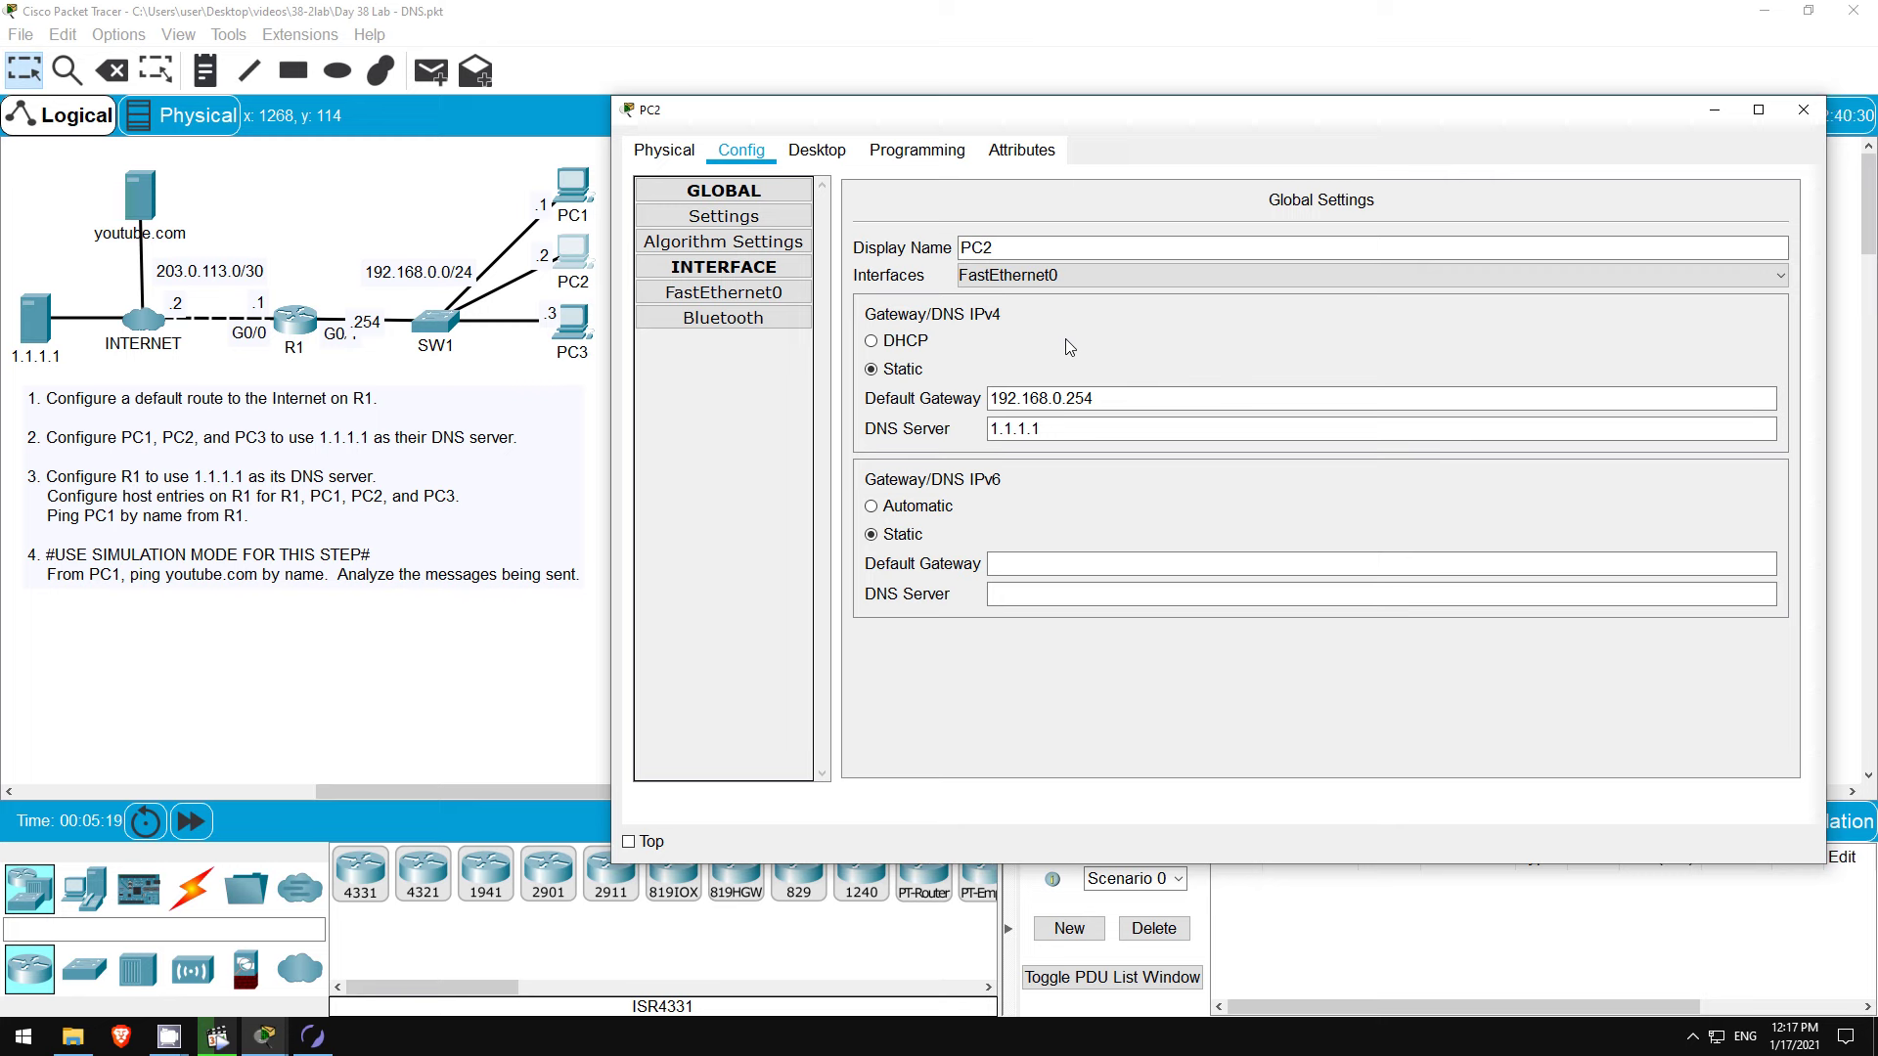
# Step: Set PC3's IPv4 DNS server to 1.1.1.1 and close its window
pyautogui.click(574, 323)
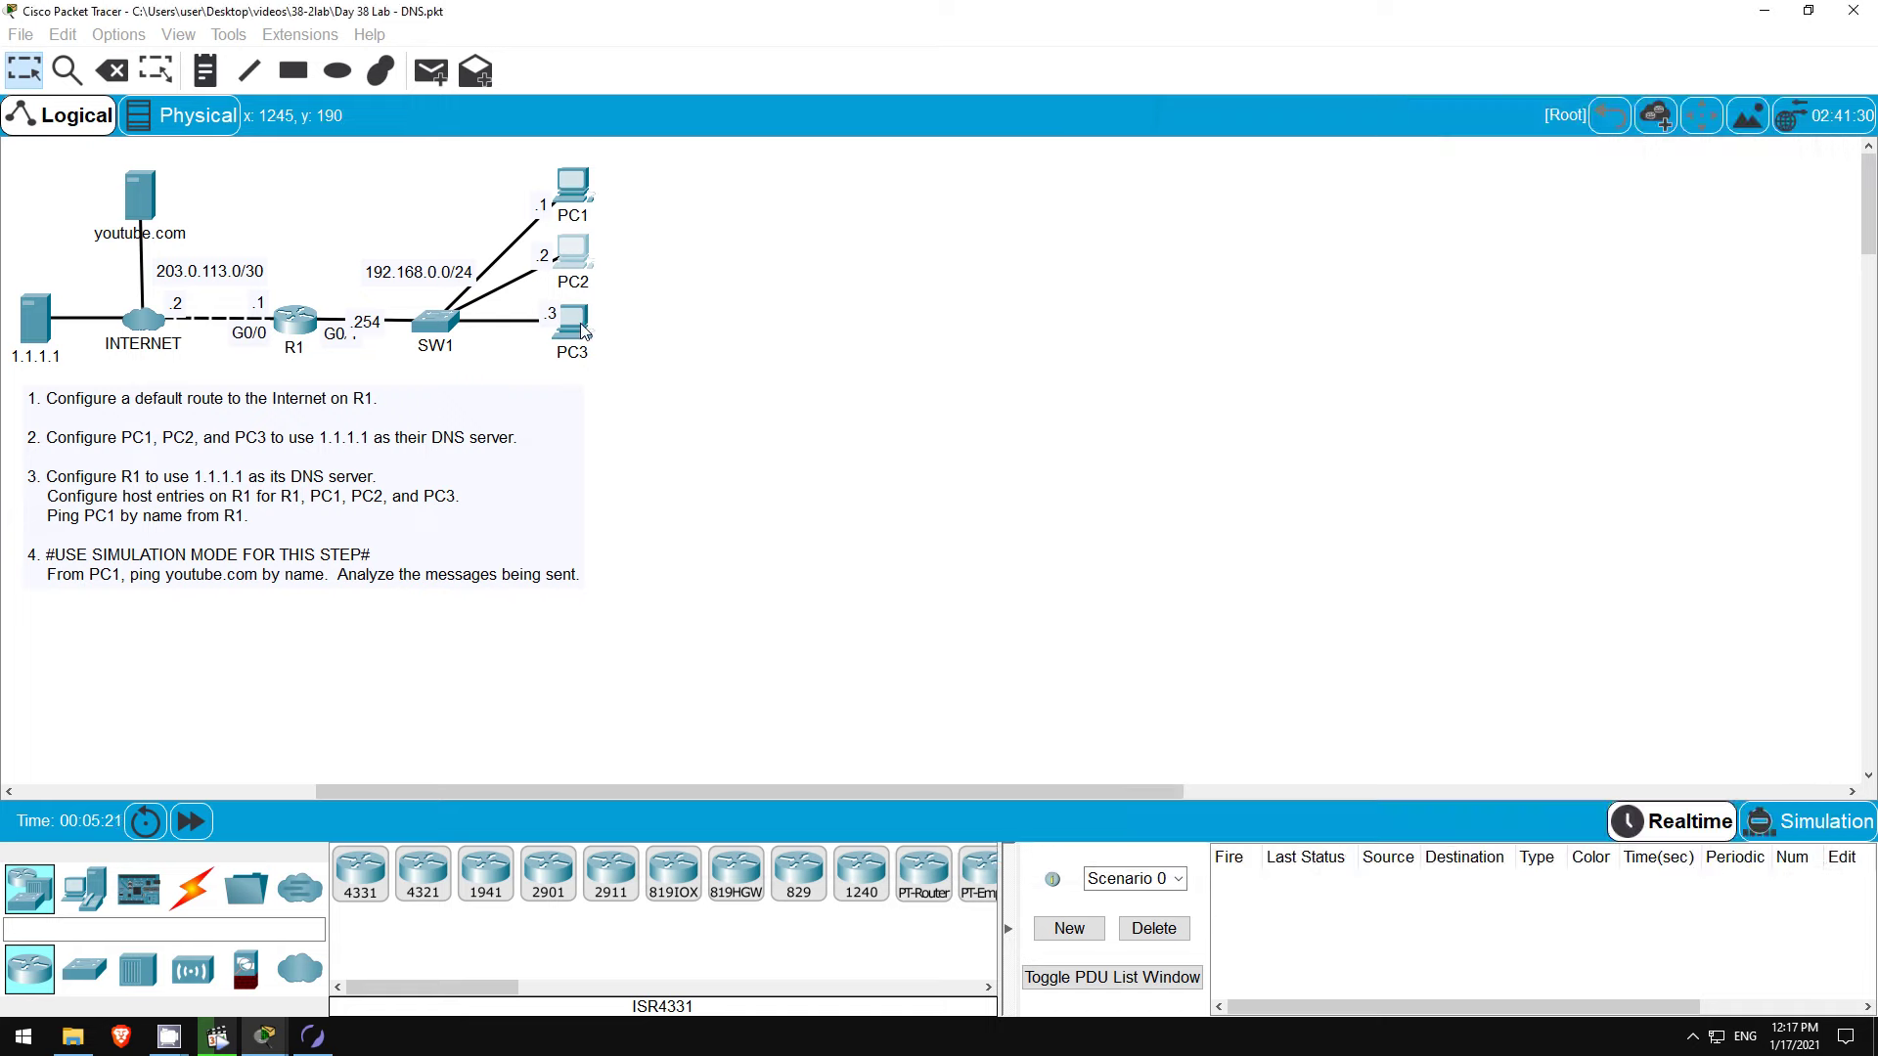
pyautogui.click(755, 161)
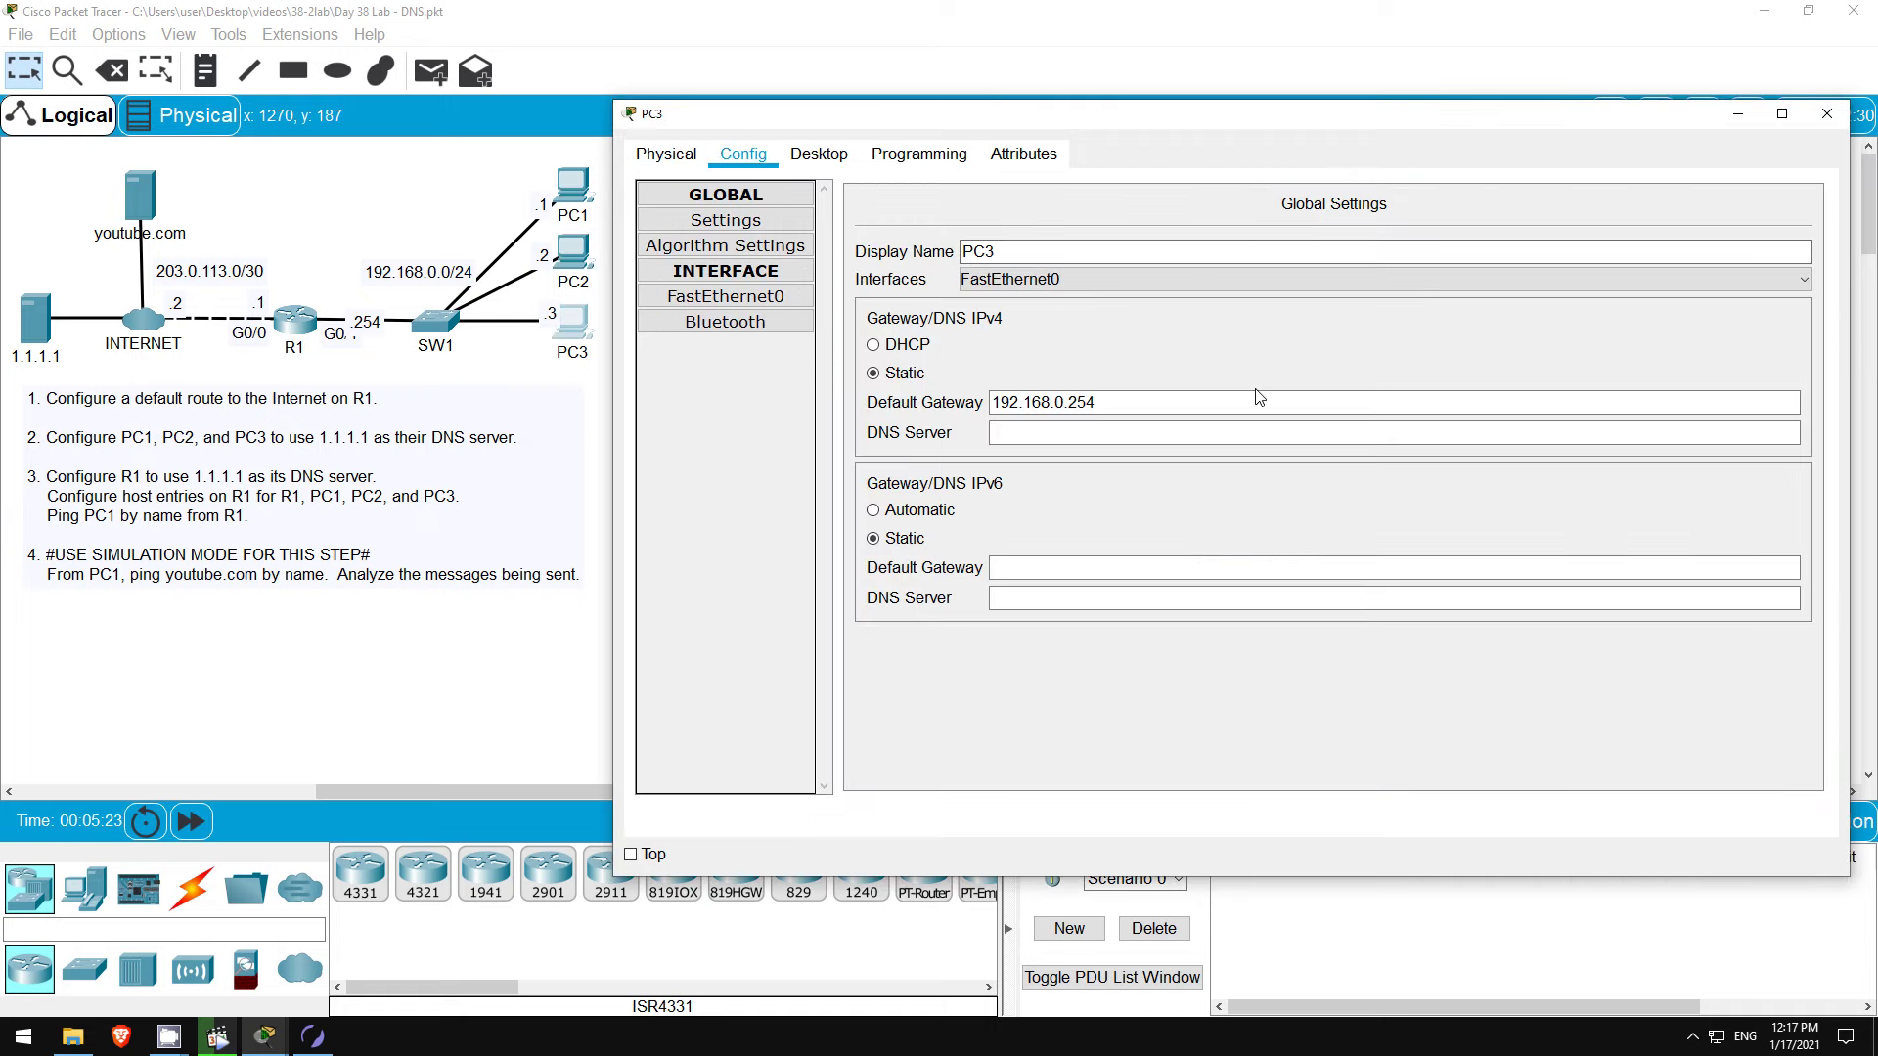
pyautogui.click(1078, 430)
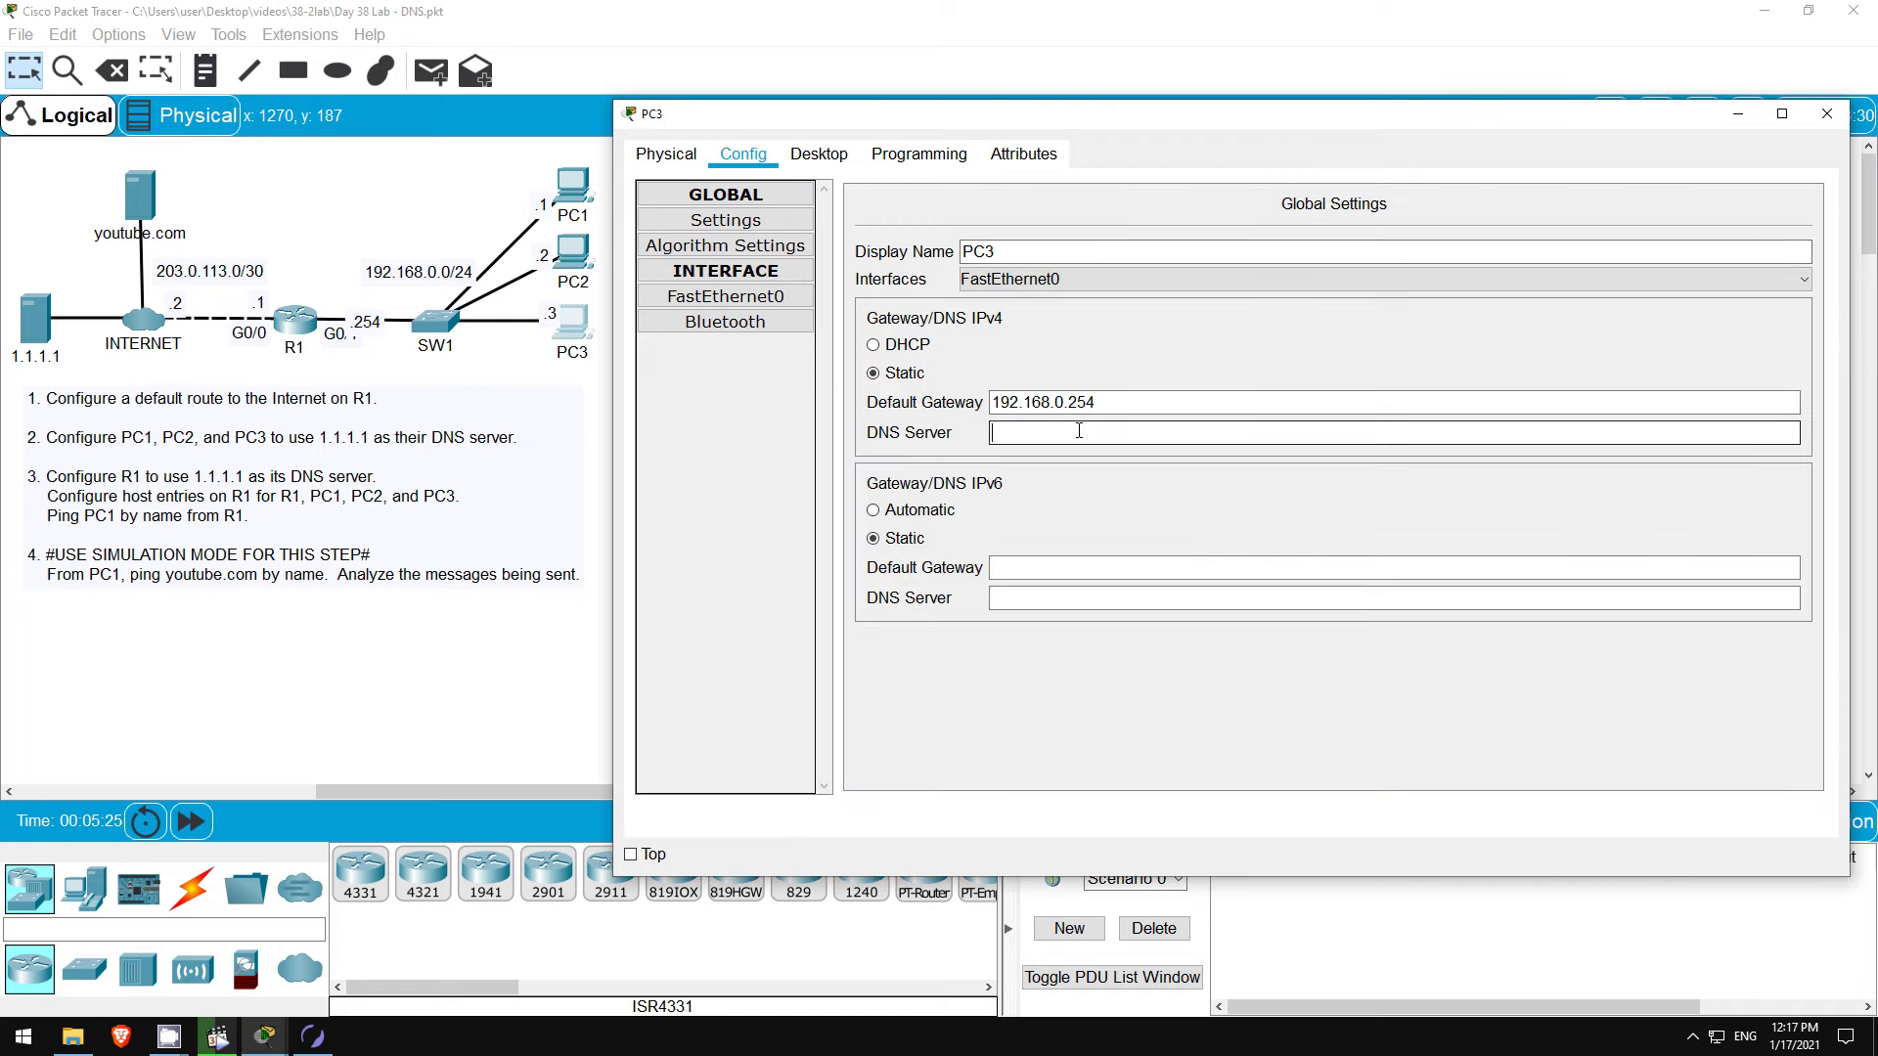
pyautogui.write('1.1.1.1')
pyautogui.click(1087, 379)
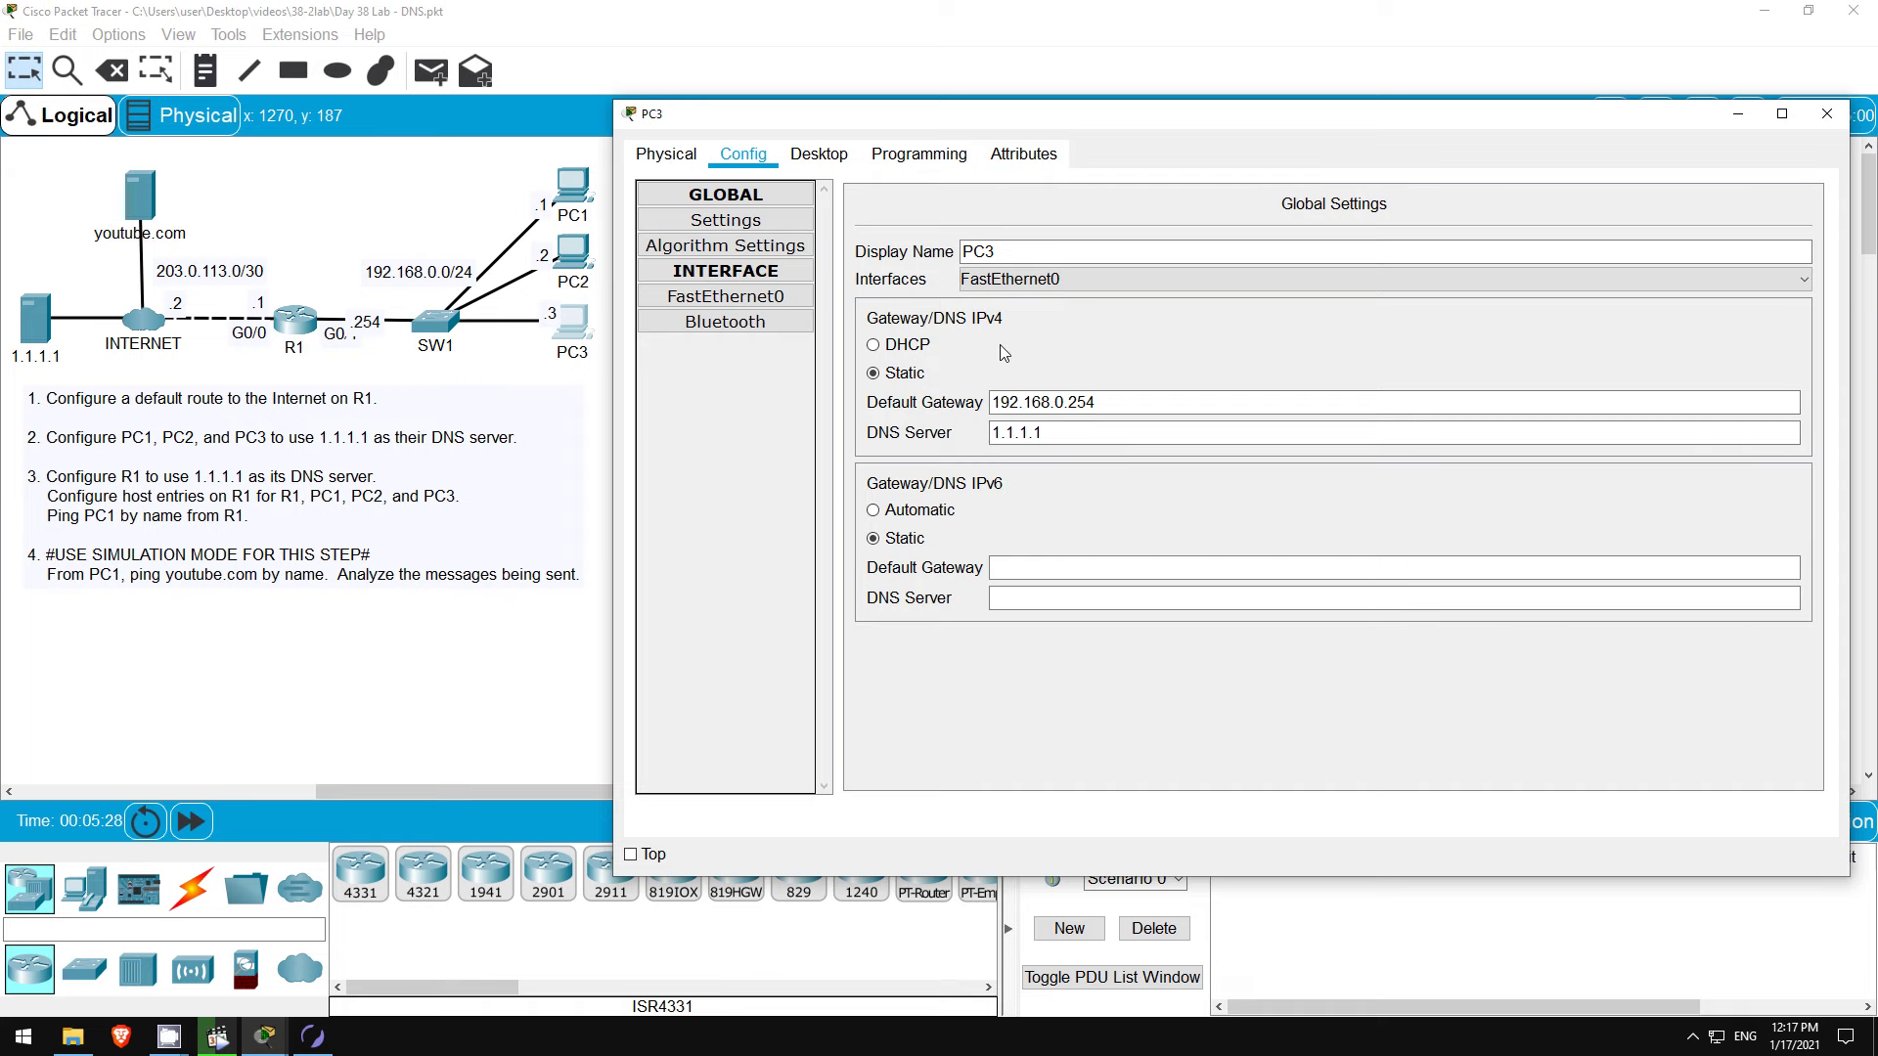
pyautogui.click(448, 188)
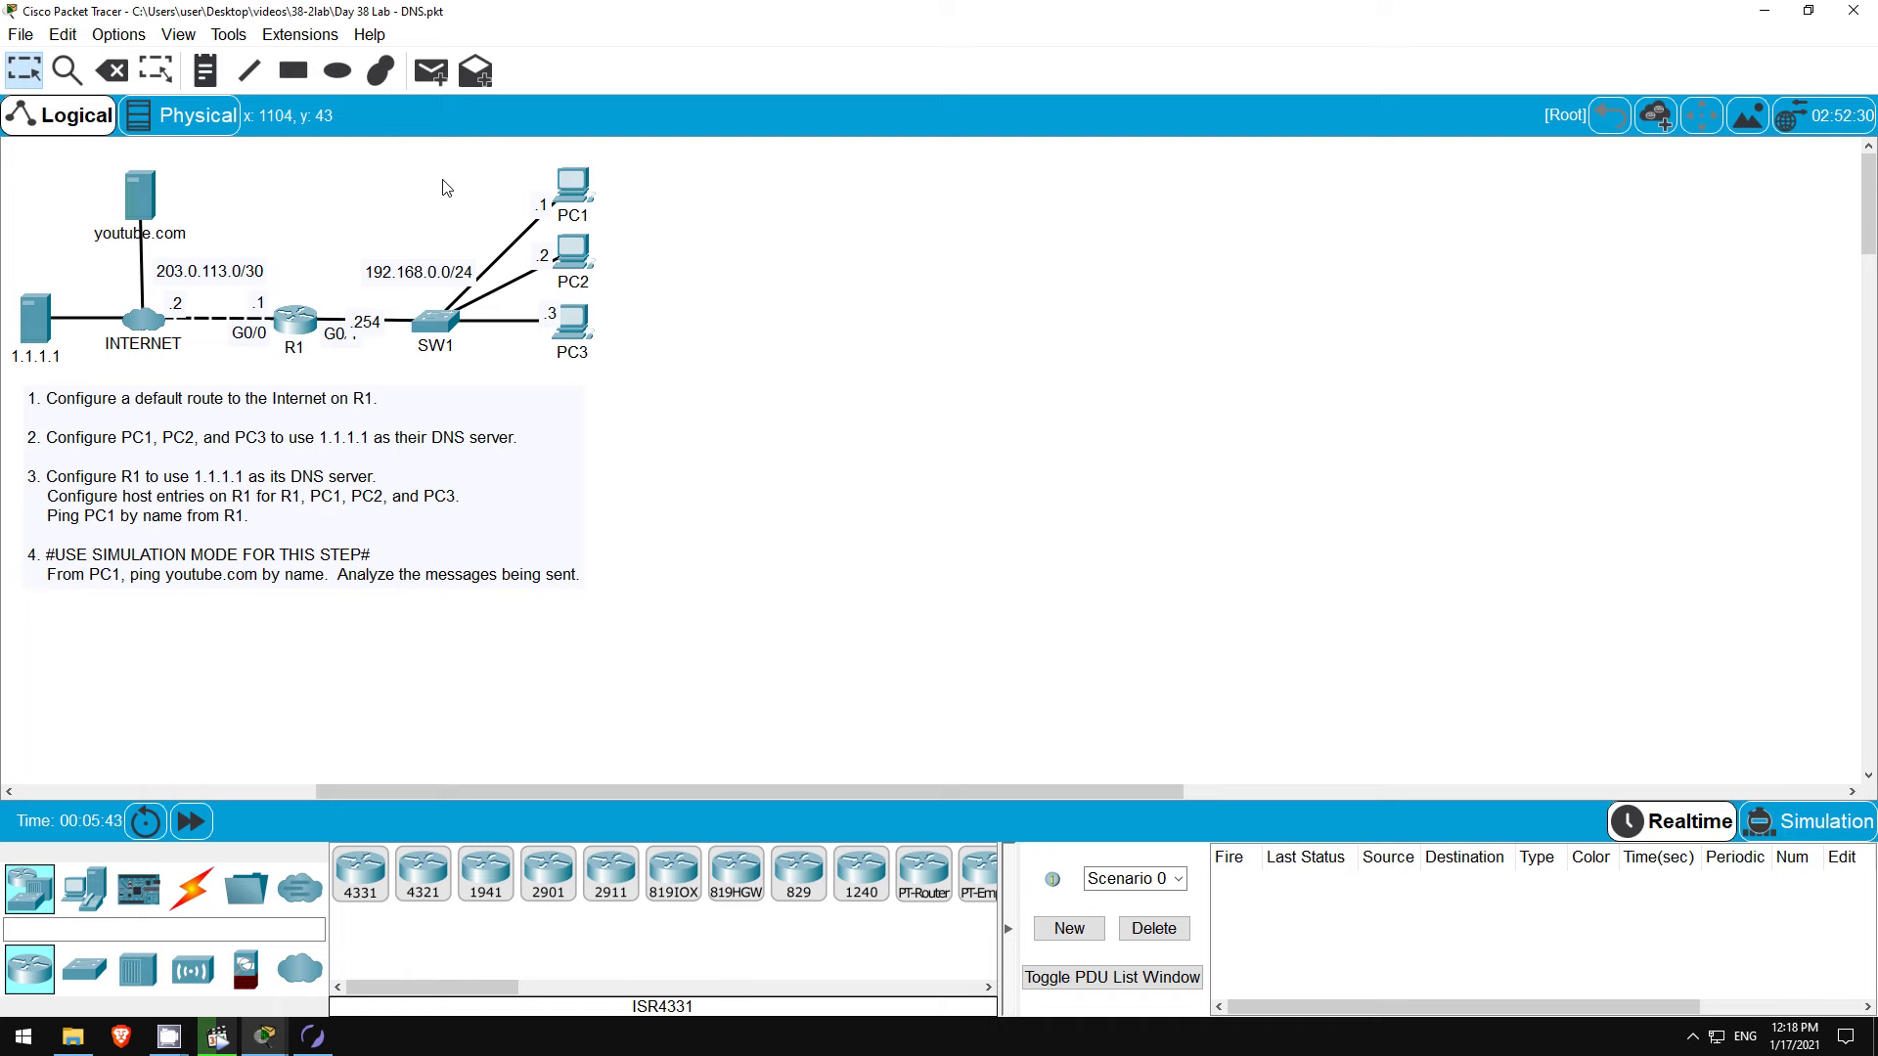
# Step: Configure R1 with ip name-server 1.1.1.1
pyautogui.click(305, 320)
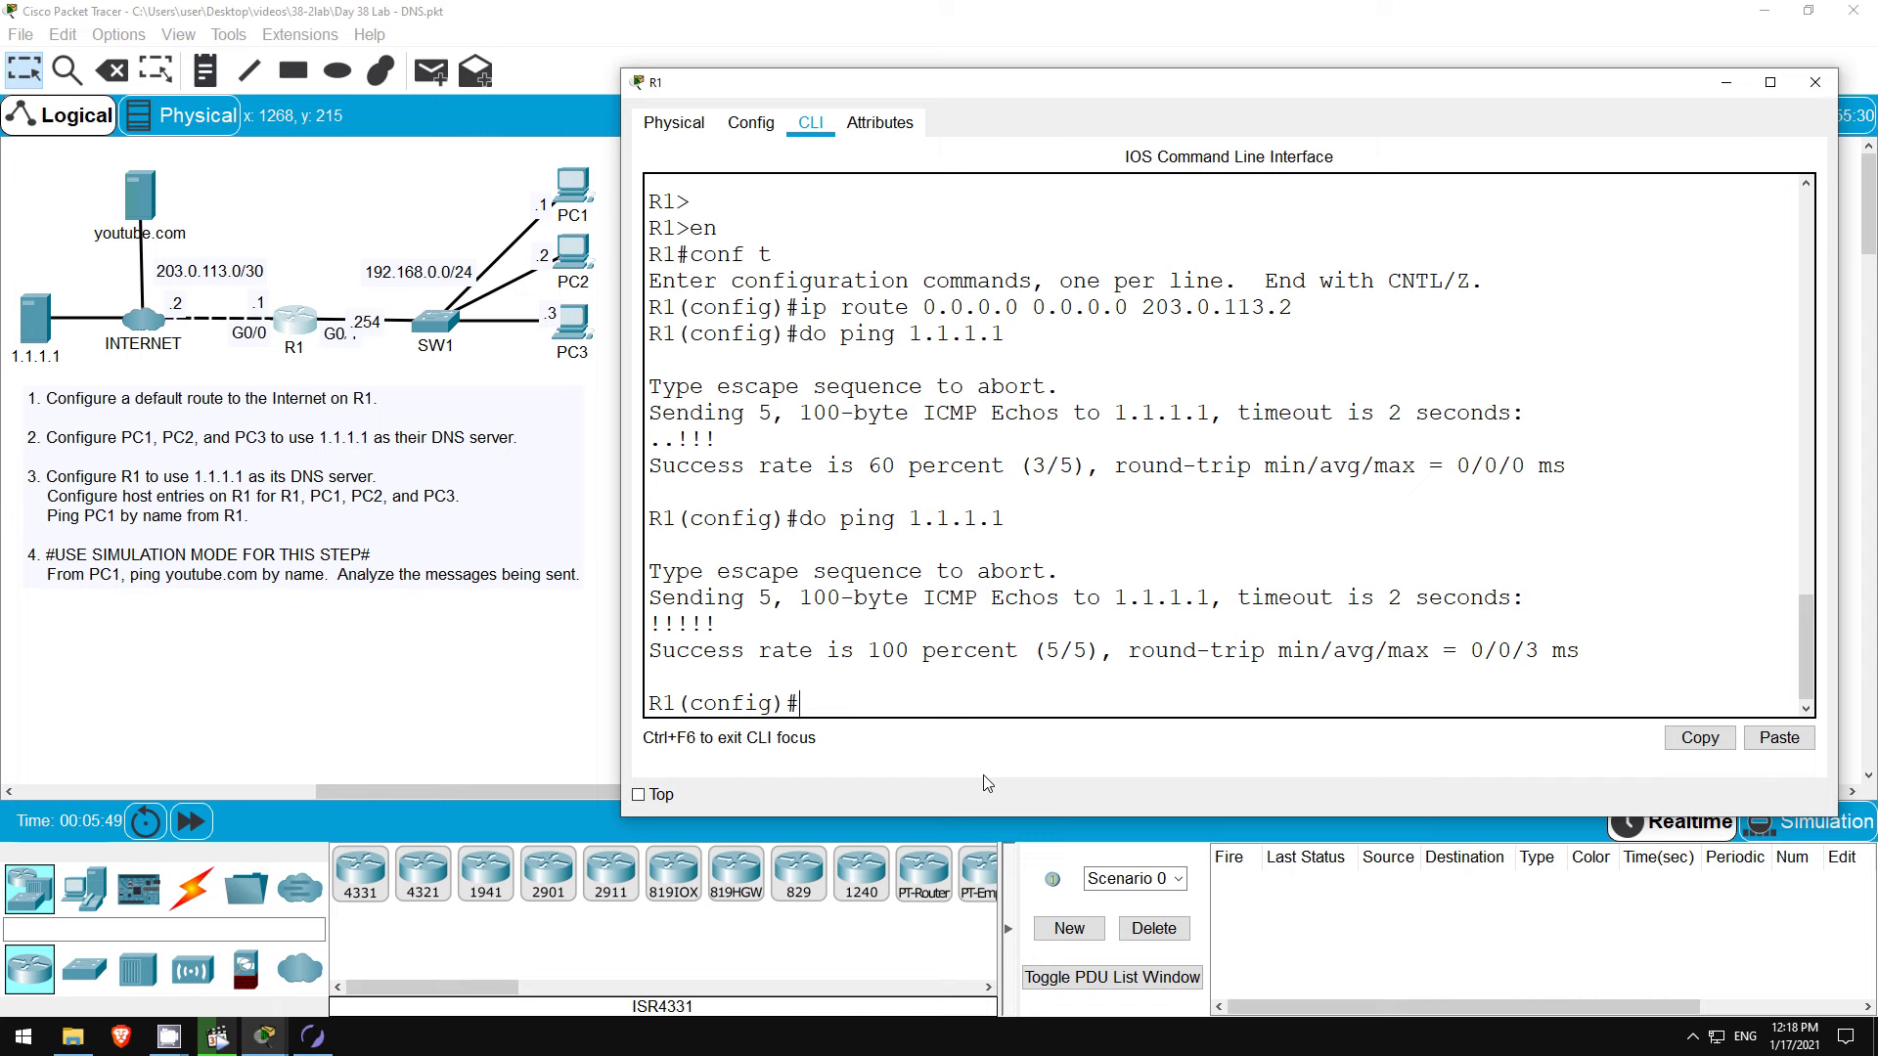
pyautogui.write('ip name')
pyautogui.press('Tab')
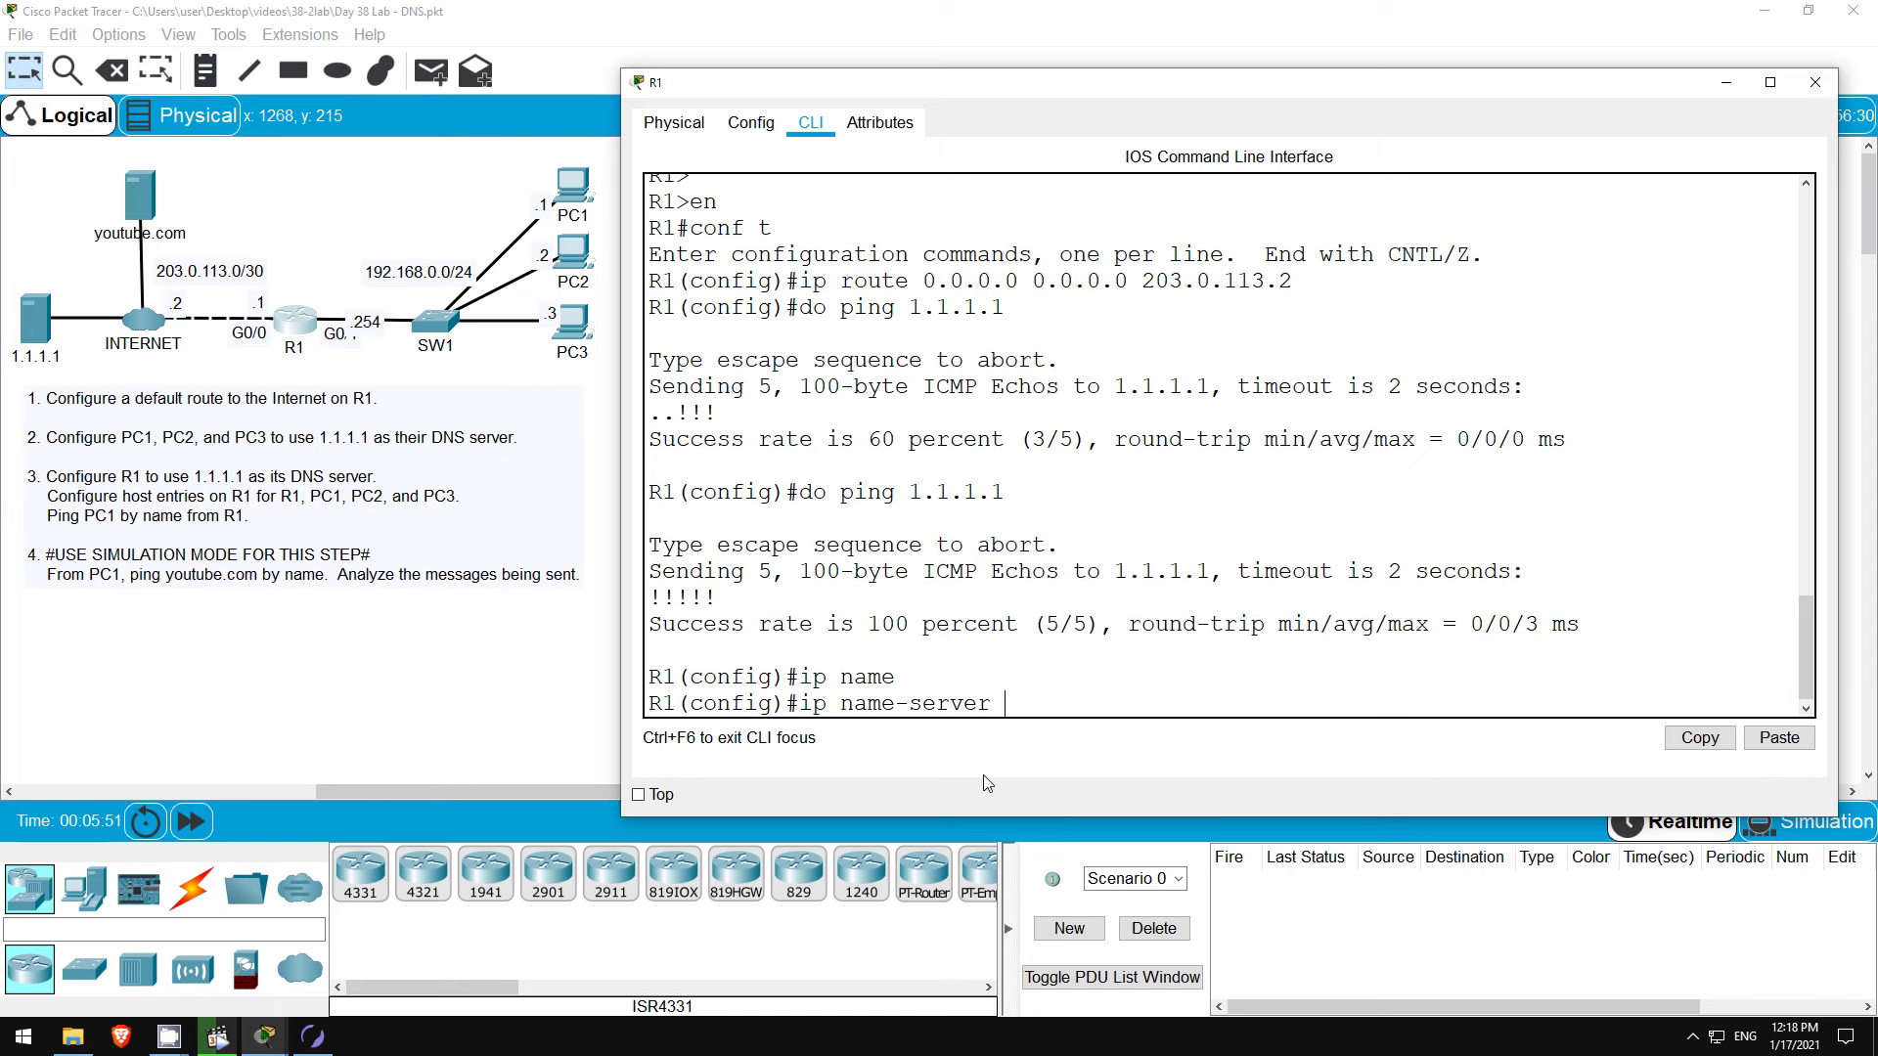
pyautogui.write('1.1.1.1')
pyautogui.press('Return')
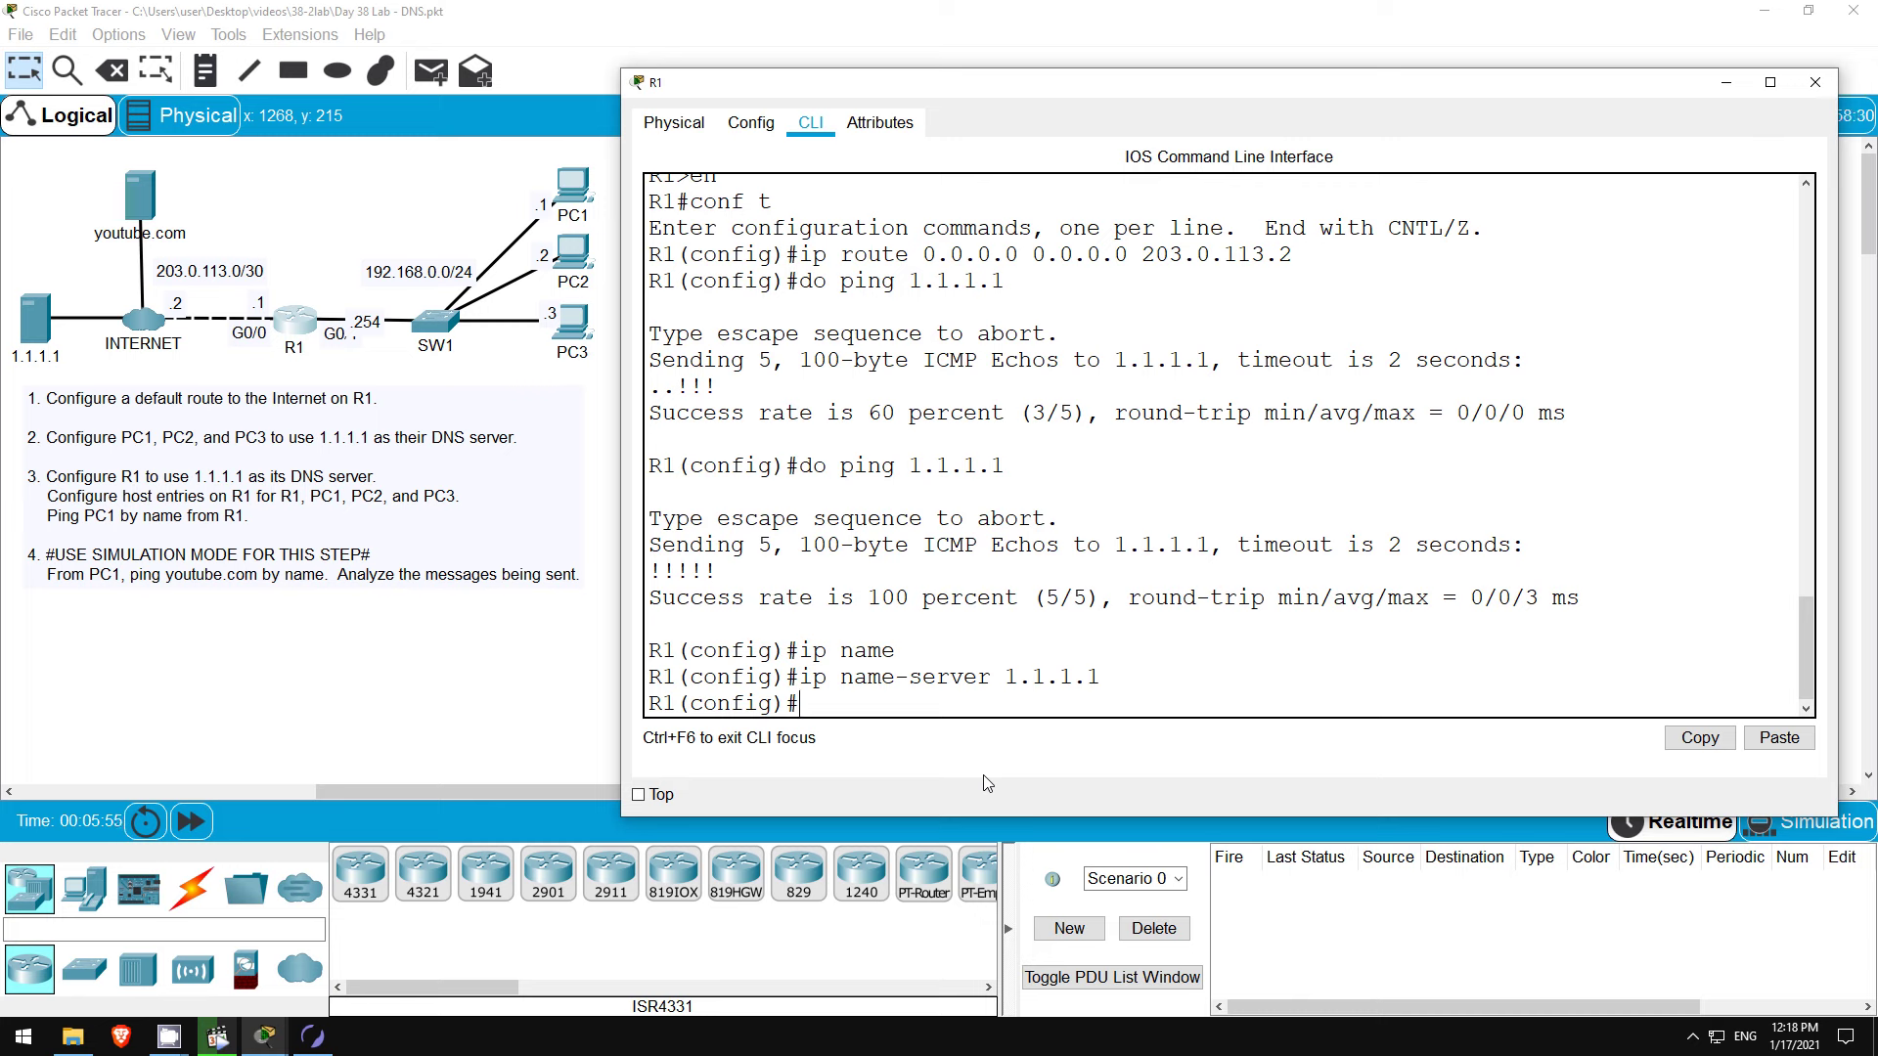
# Step: Add R1 host entries: R1 192.168.0.254, PC1 192.168.0.1, PC2 192.168.0.2, PC3 192.168.0.3
pyautogui.write('ip host R1 192.168.')
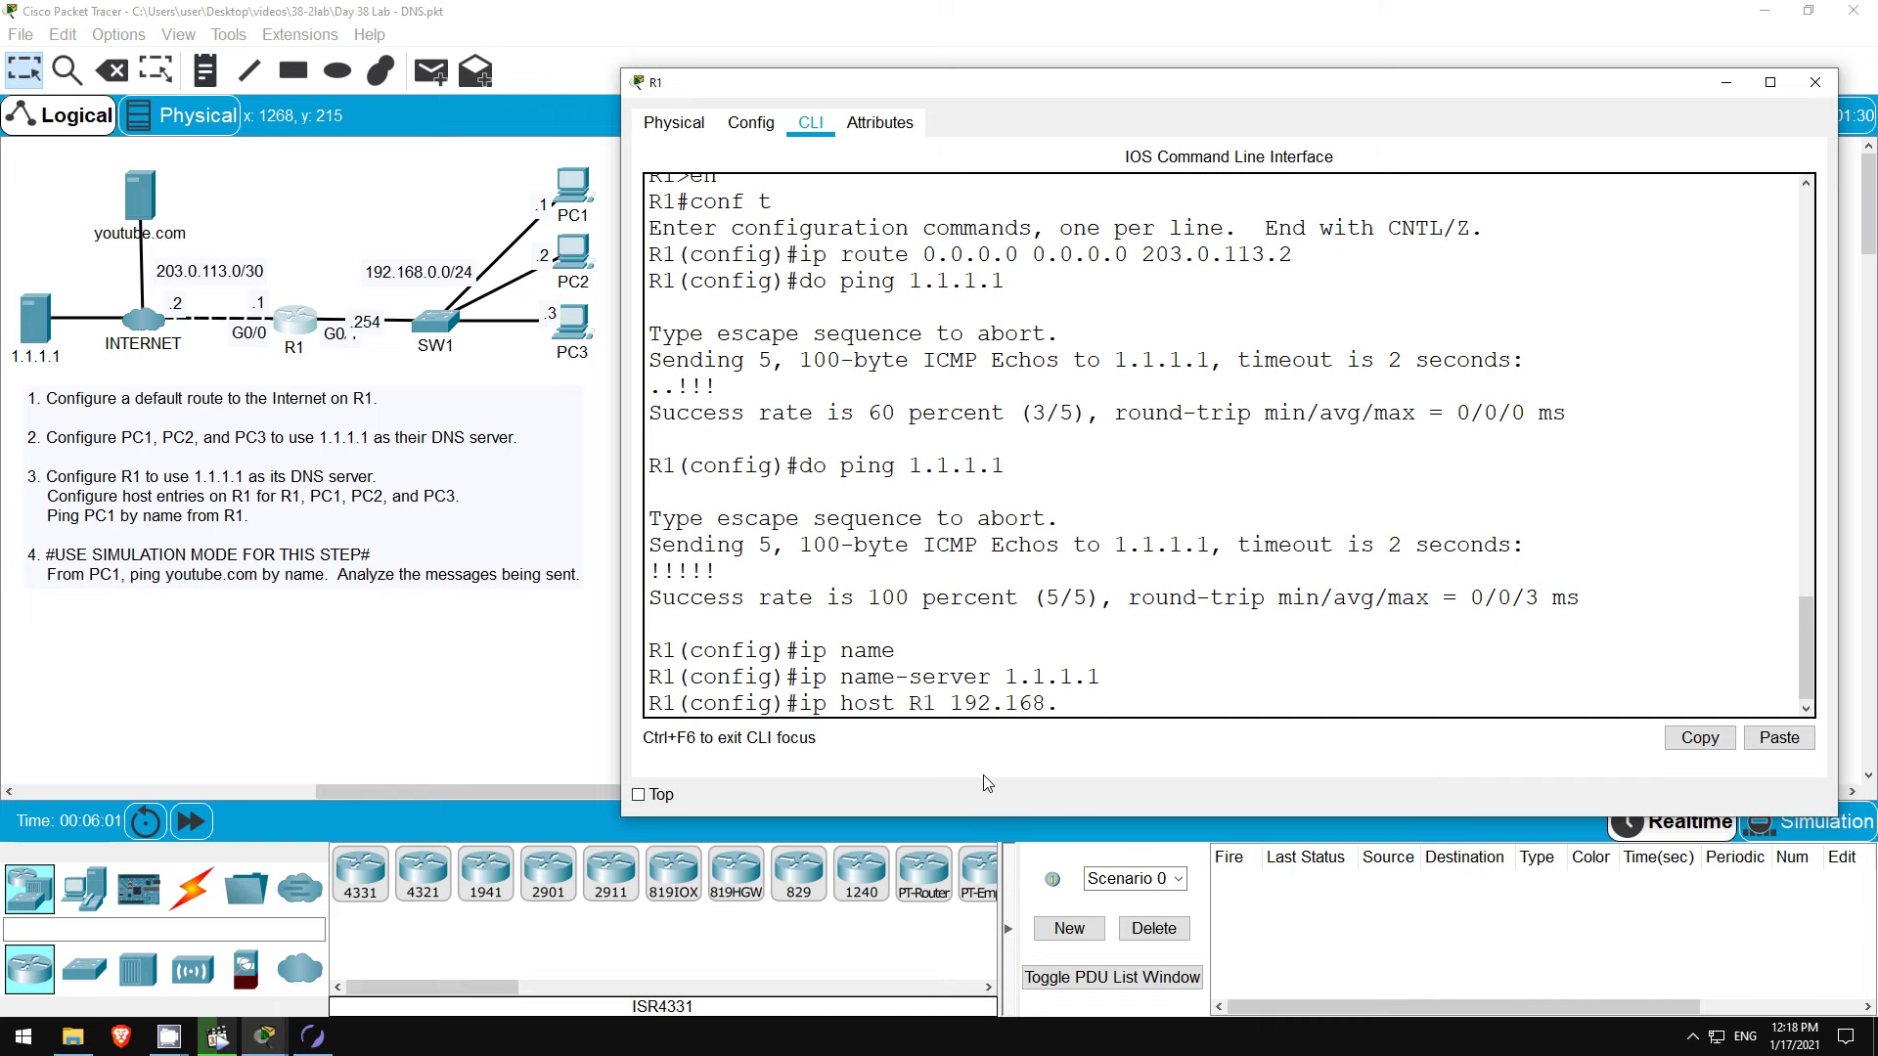
pyautogui.write('0.254')
pyautogui.press('Return')
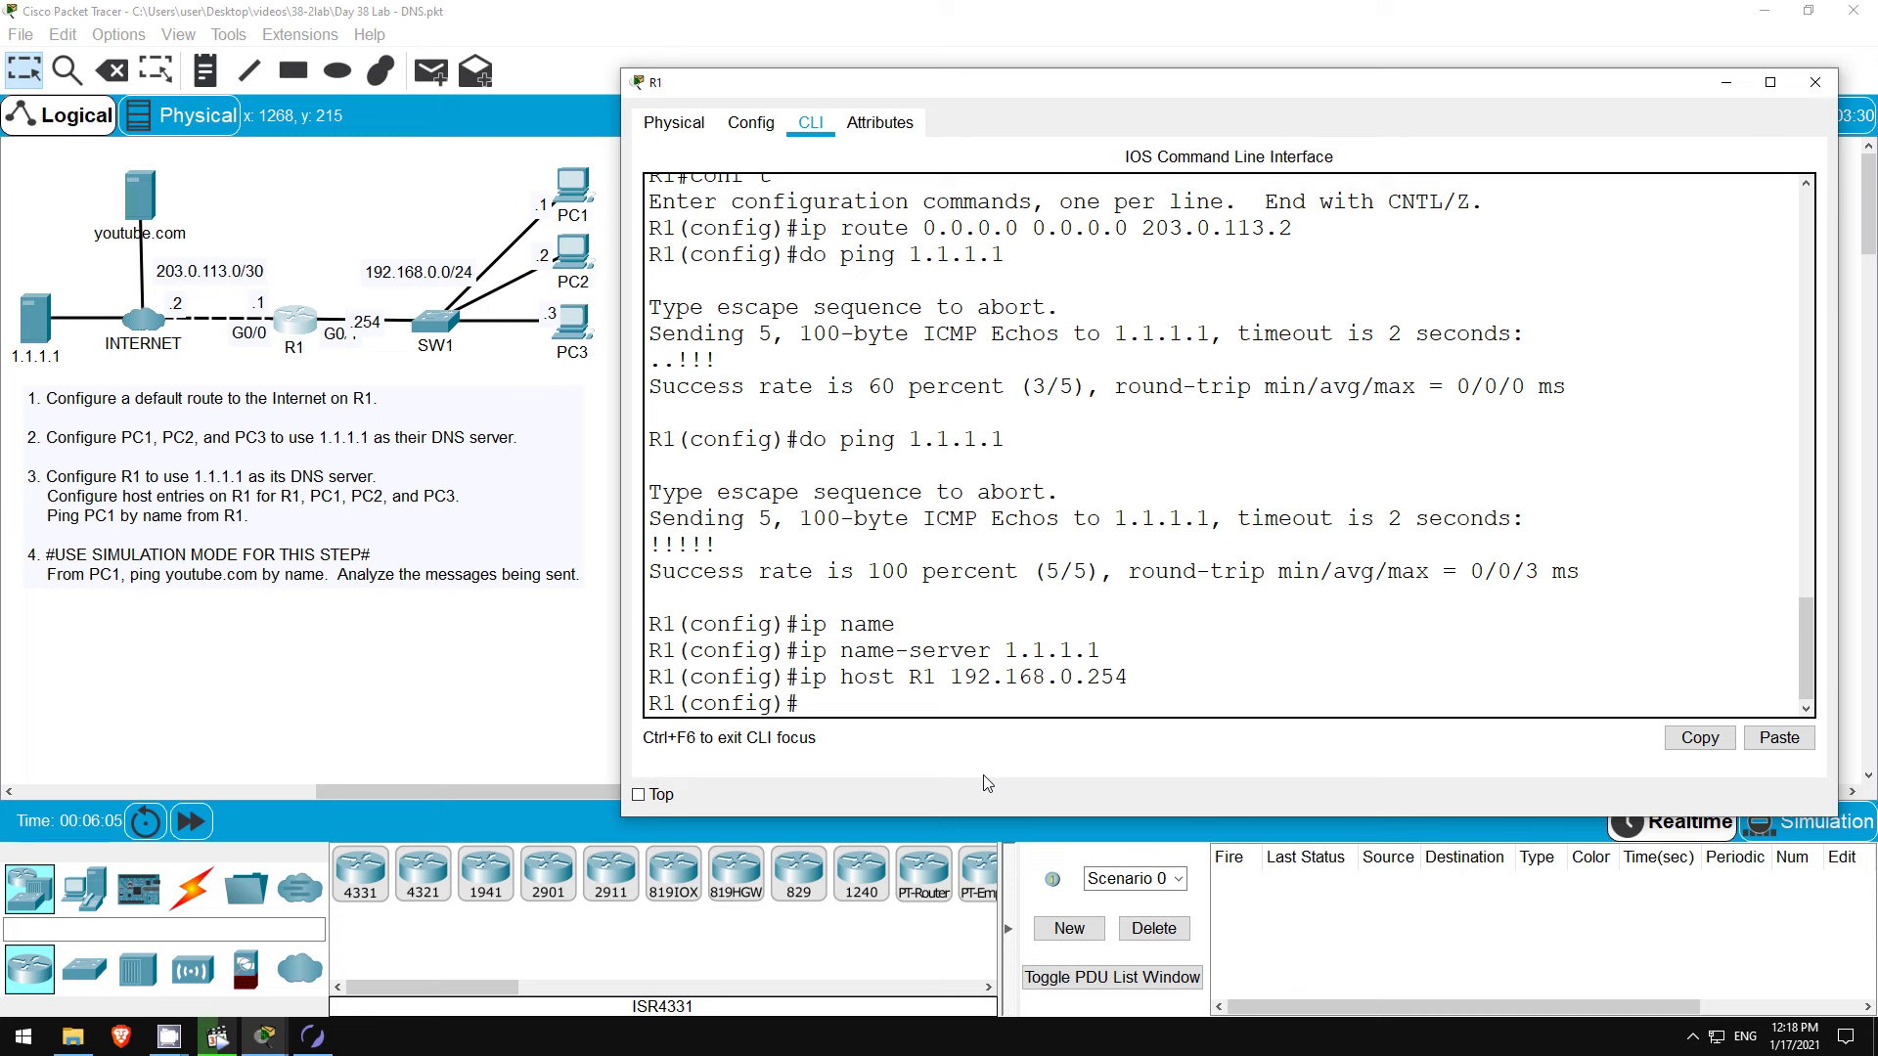
pyautogui.write('ip host PC1 192.168.0.1')
pyautogui.press('Return')
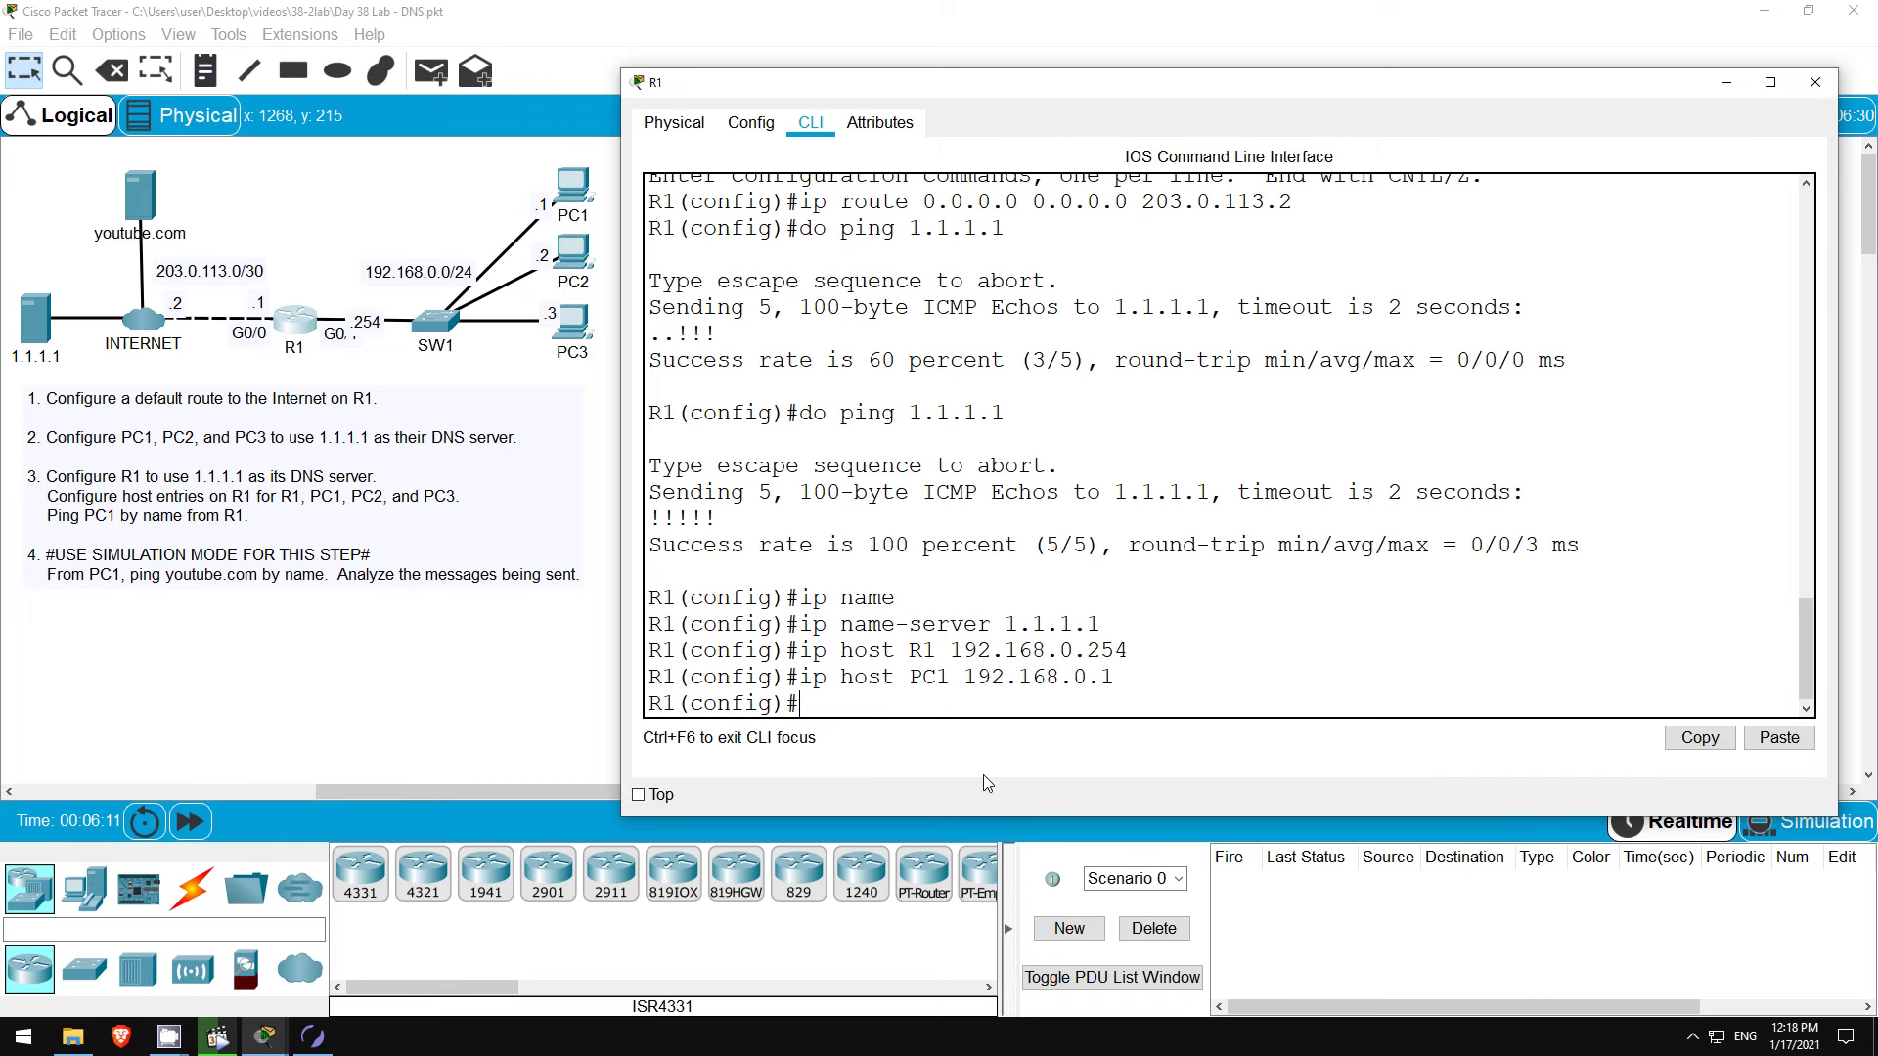
pyautogui.write('ip host PC2 192.168.0.2')
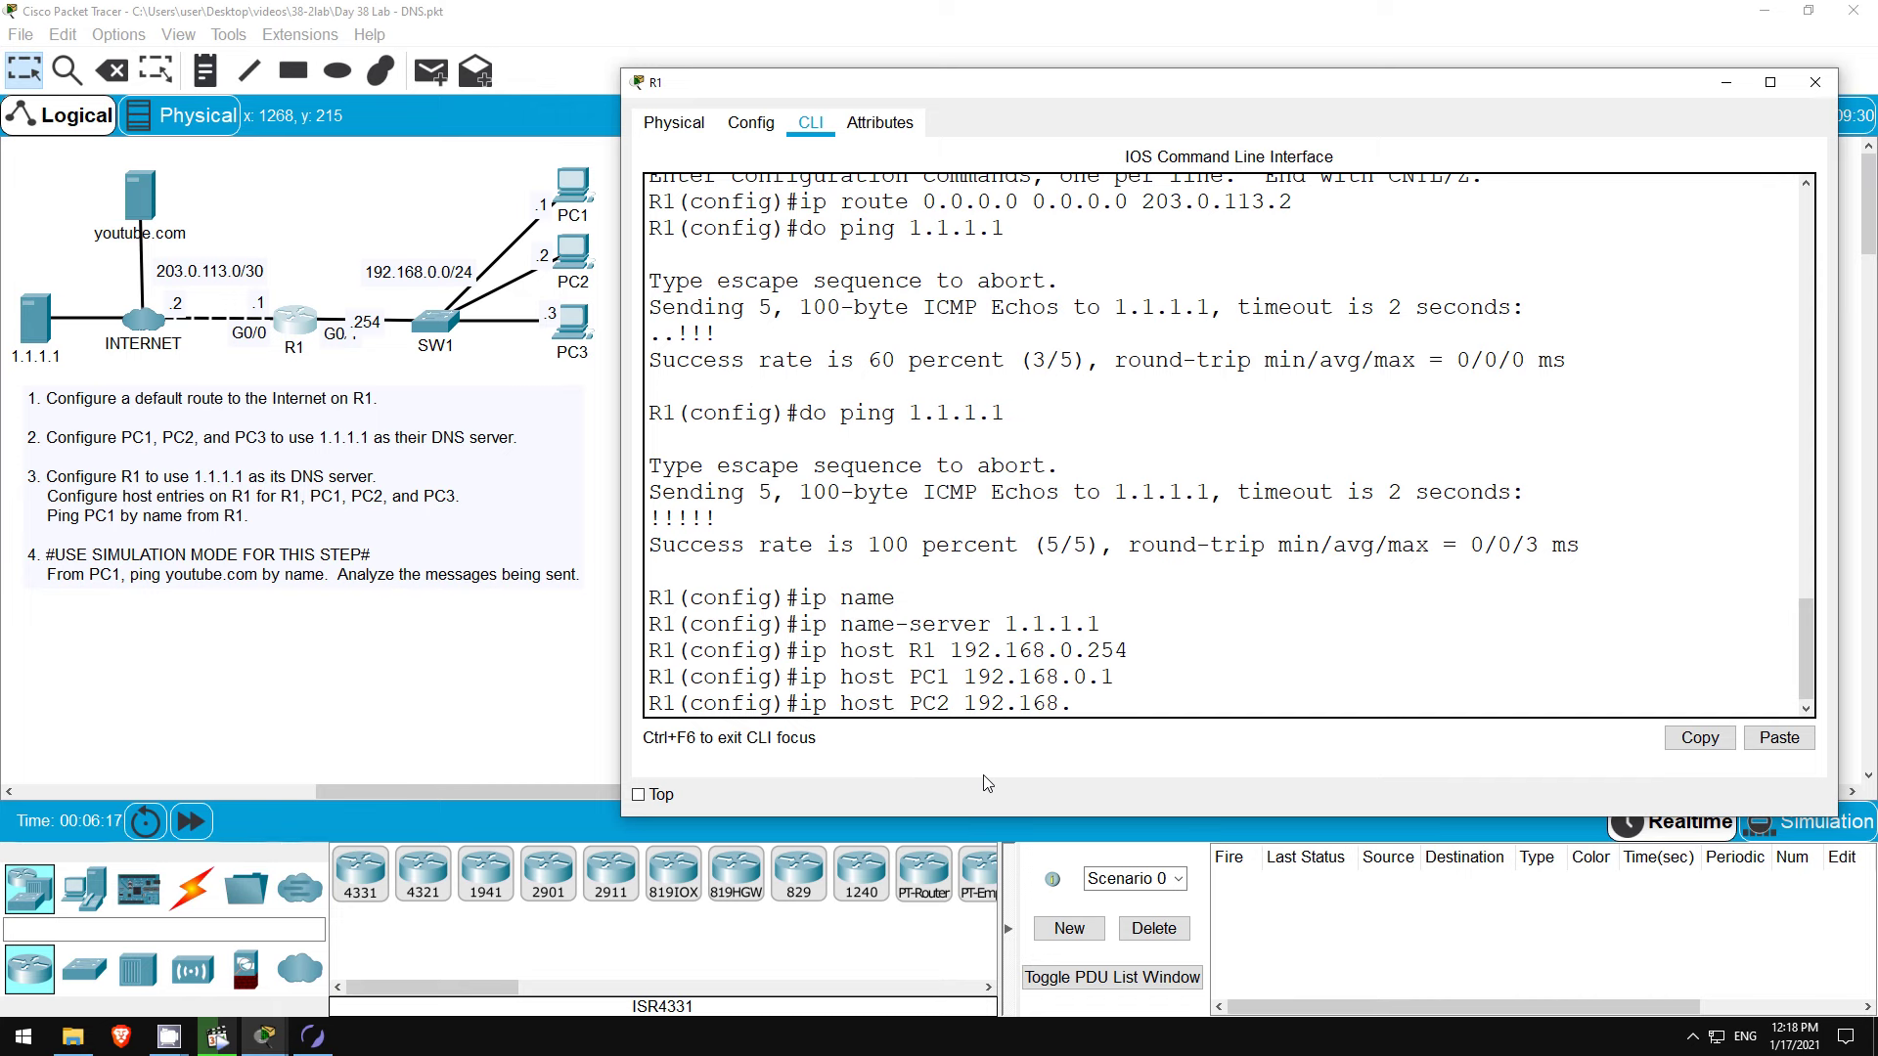
pyautogui.press('Return')
pyautogui.write('ip ')
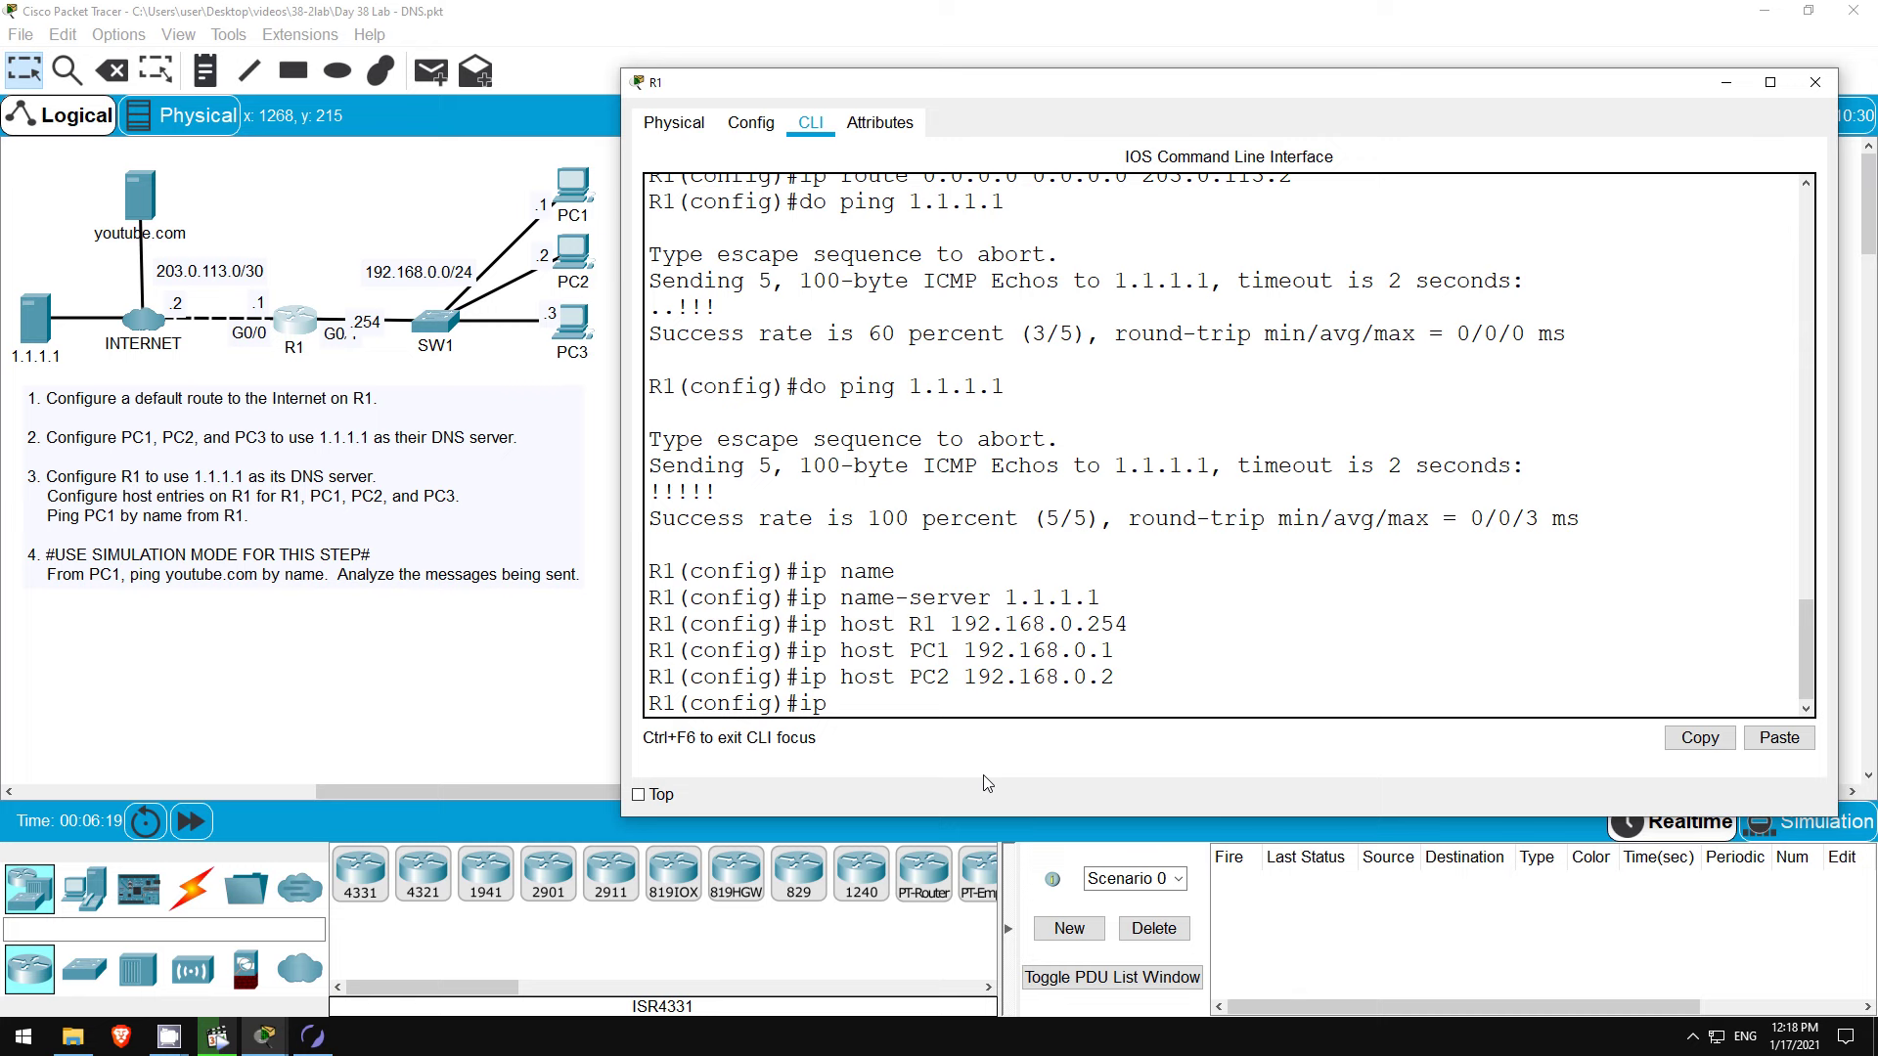
pyautogui.write('host PC3 192.168.0.3')
pyautogui.press('Return')
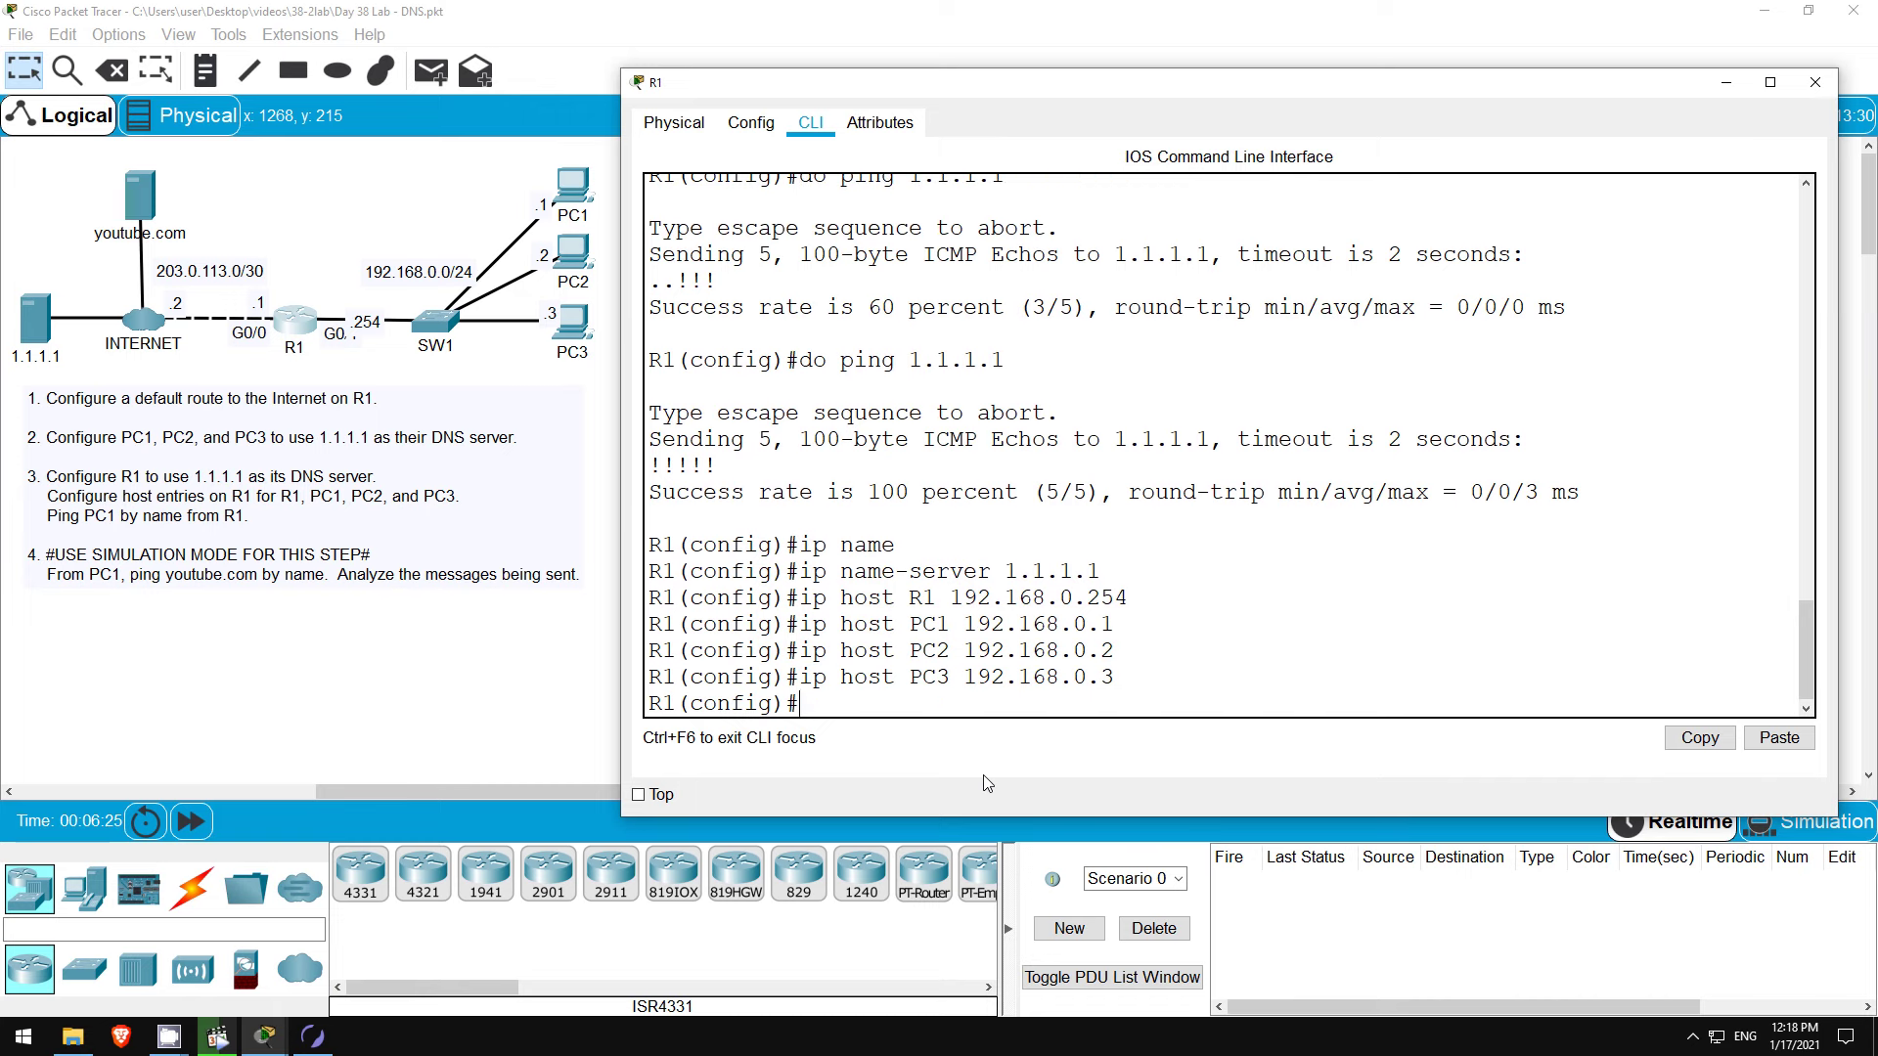
# Step: Verify the host table with do show hosts and successfully ping PC1 by name
pyautogui.press('Return')
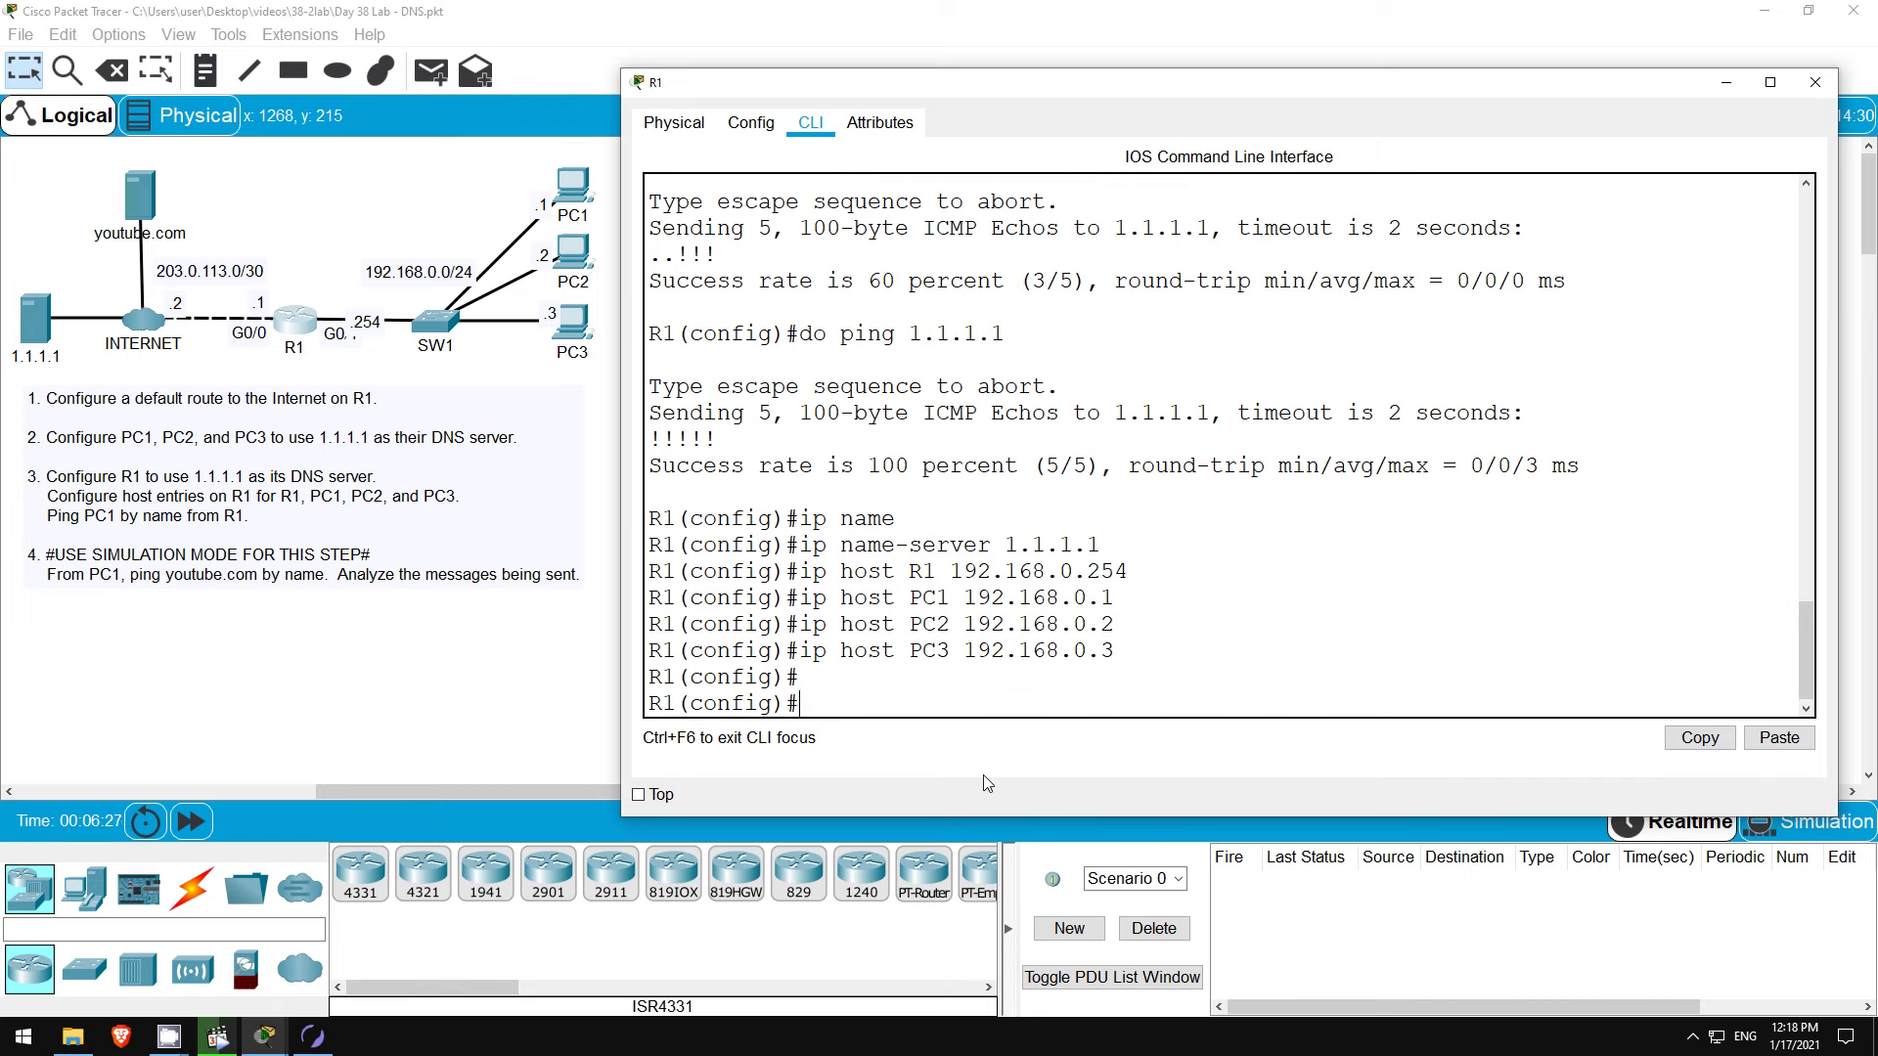
pyautogui.write('do show hosts')
pyautogui.press('Return')
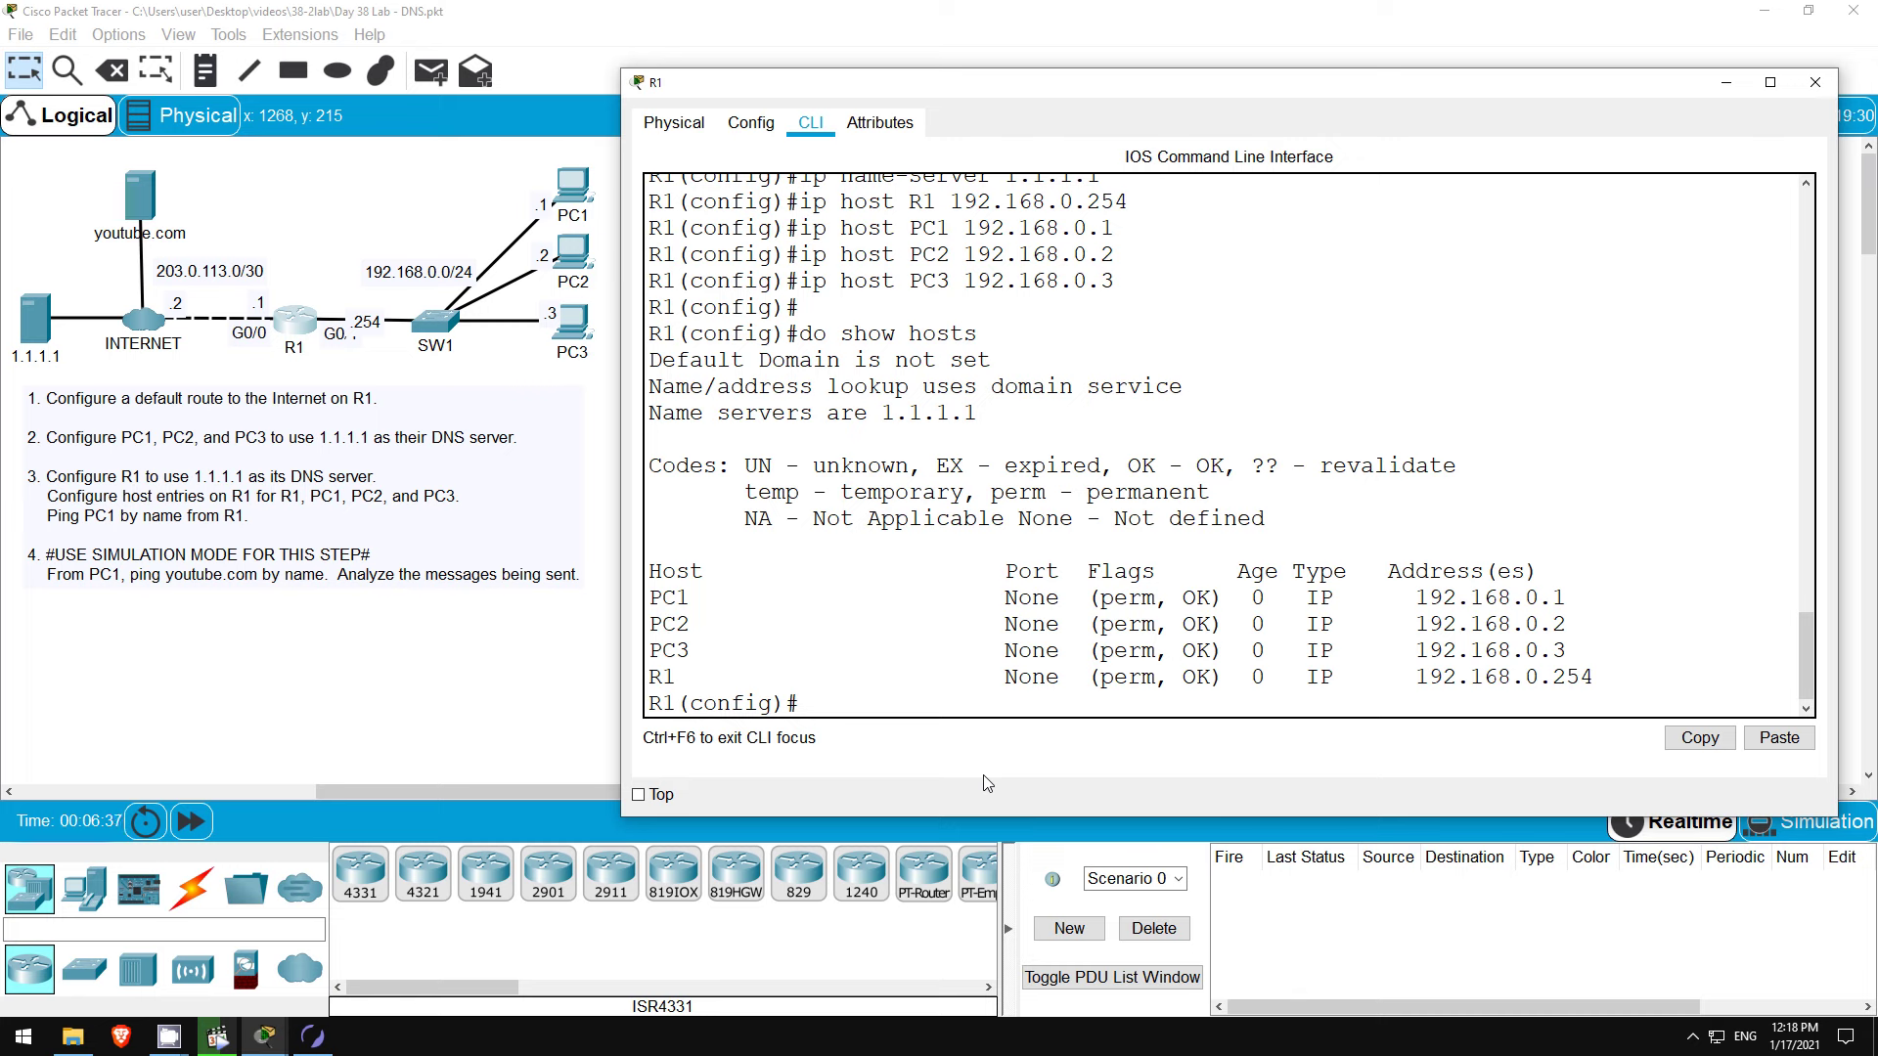
pyautogui.write('do ping PC1')
pyautogui.press('Return')
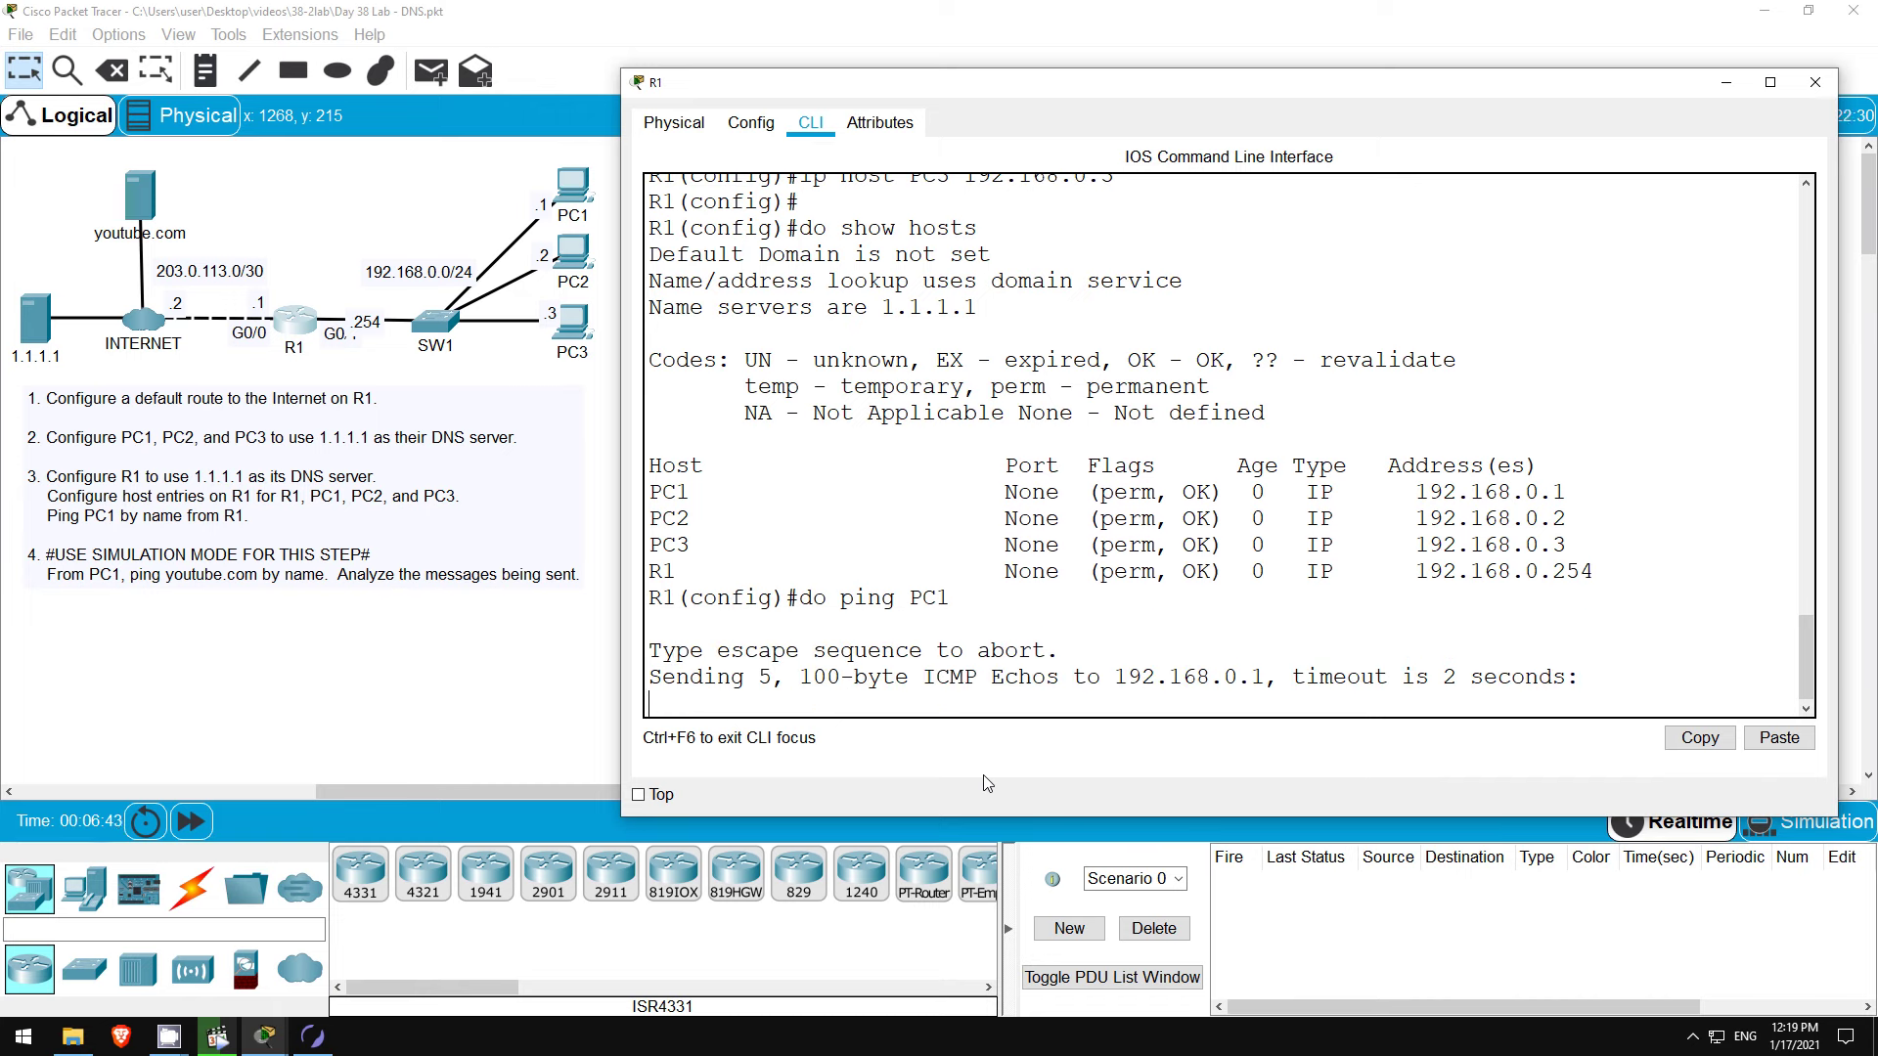
pyautogui.moveTo(662, 622); pyautogui.dragTo(745, 622)
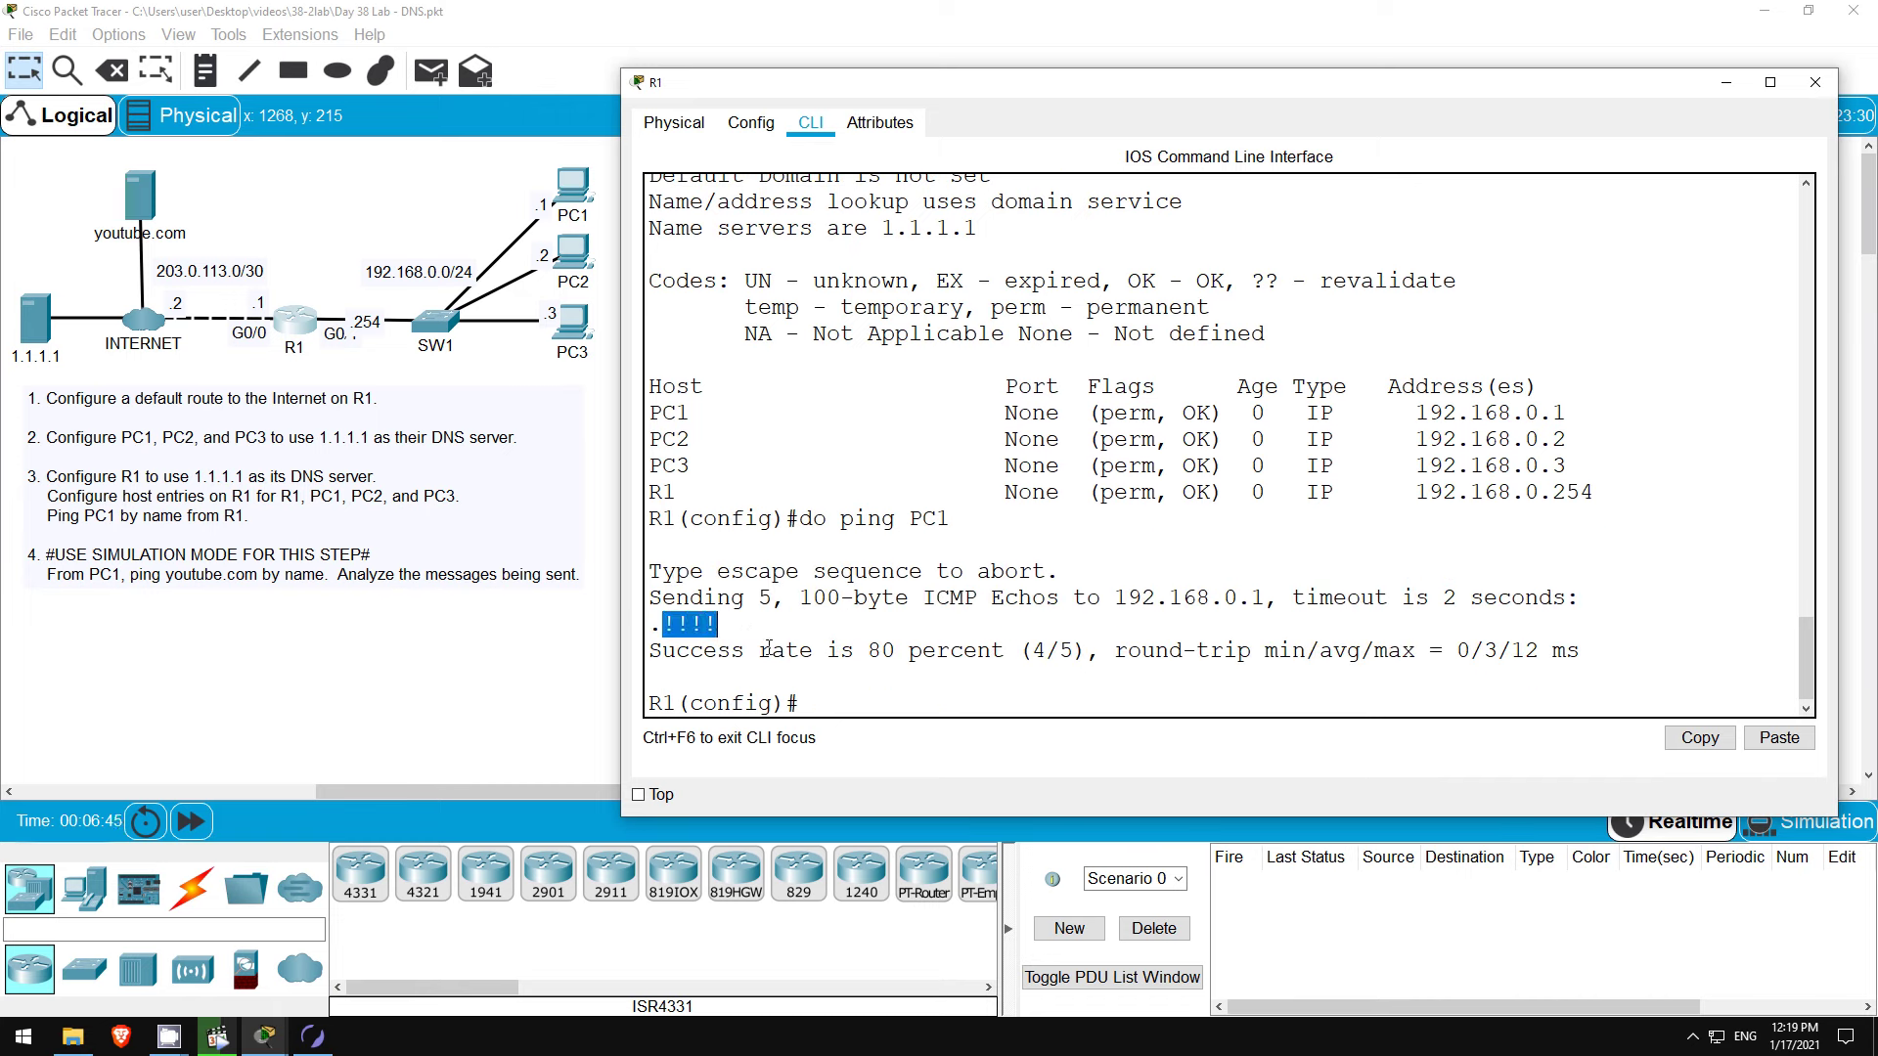
pyautogui.click(830, 695)
pyautogui.moveTo(653, 413); pyautogui.dragTo(694, 413)
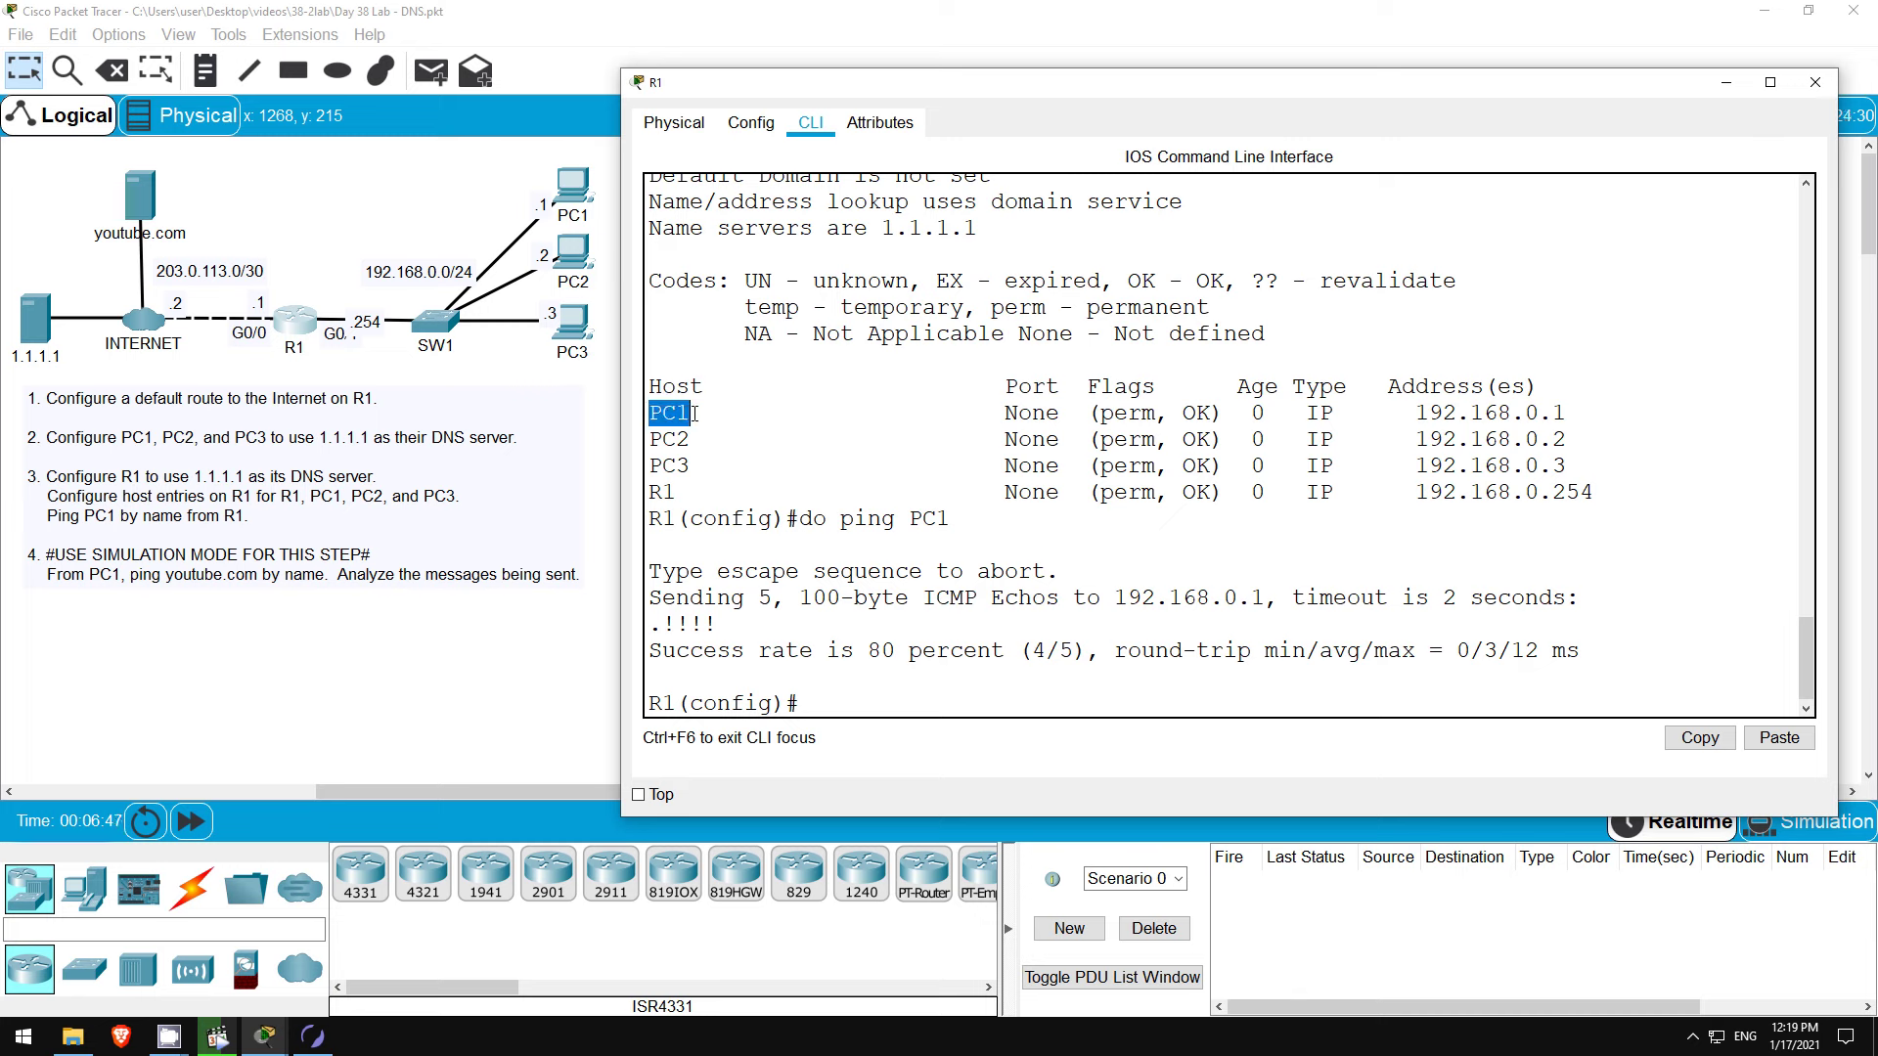
pyautogui.click(865, 706)
pyautogui.click(433, 717)
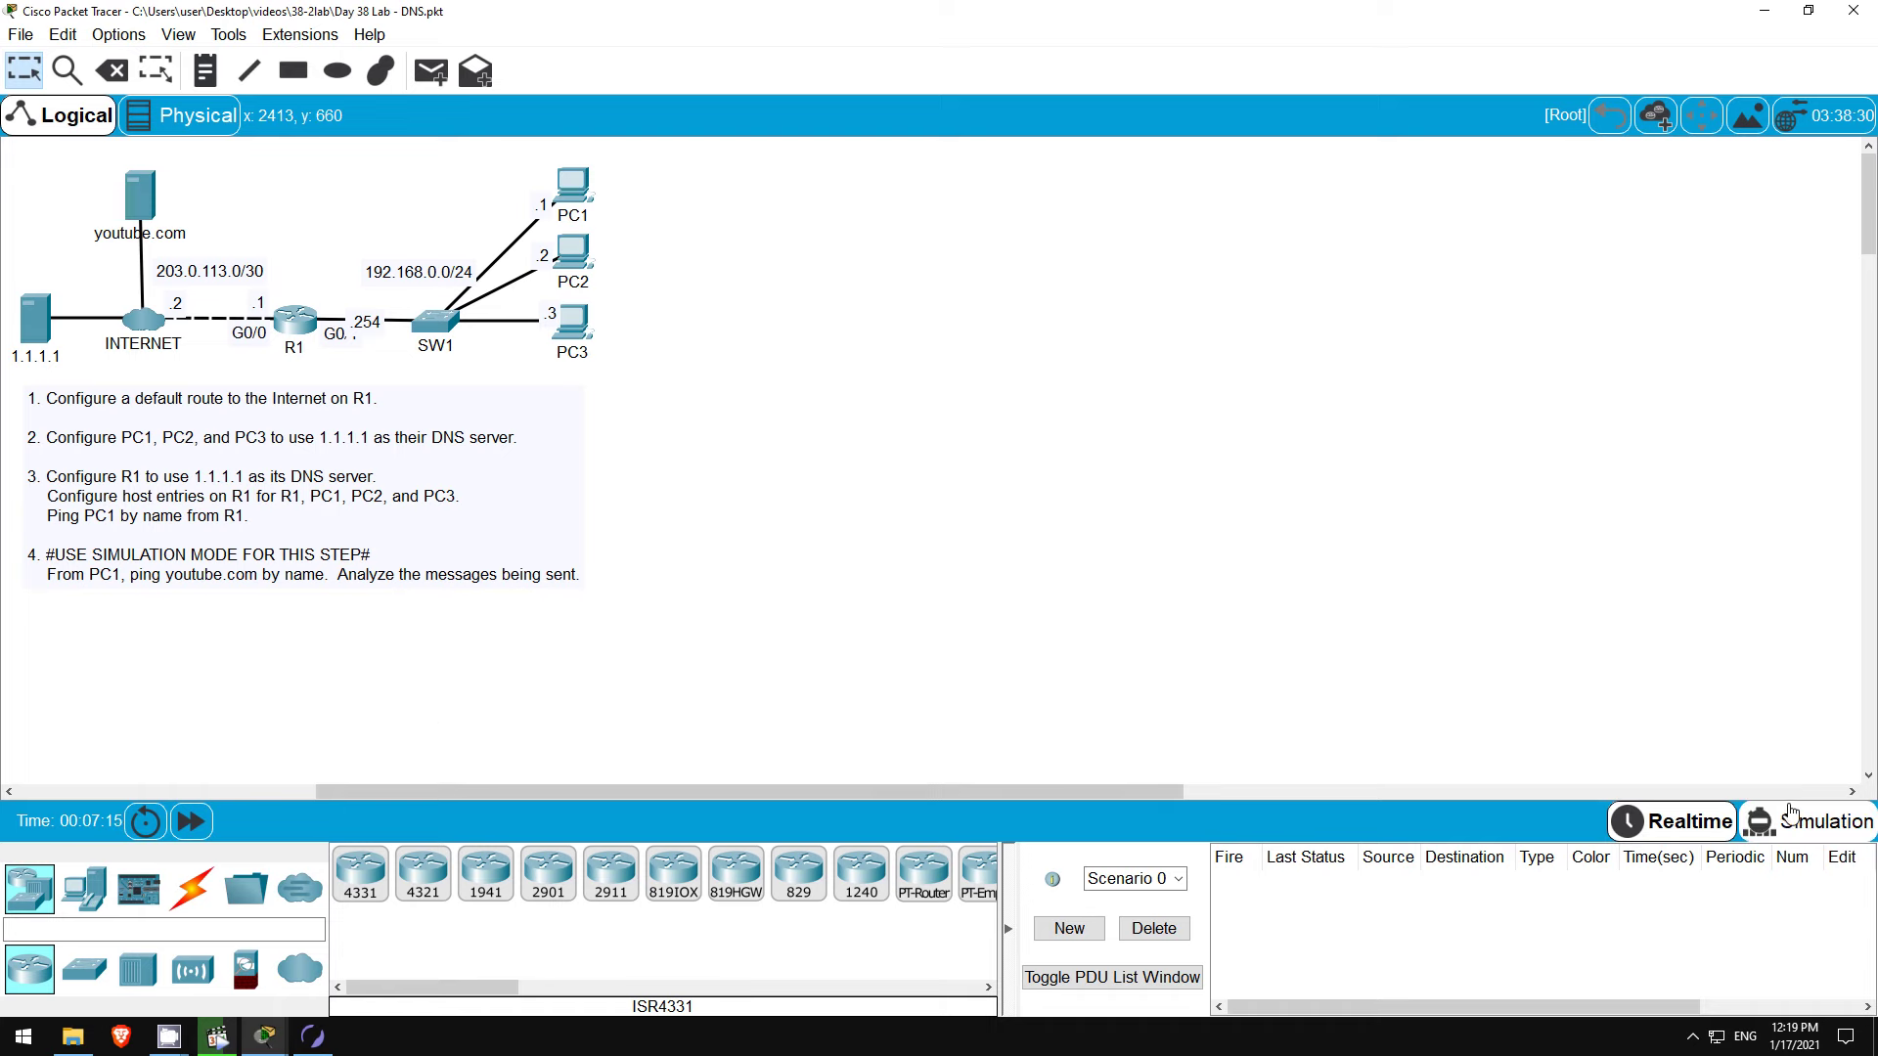
# Step: In simulation mode, start ping youtube.com from PC1's command prompt
pyautogui.click(1810, 830)
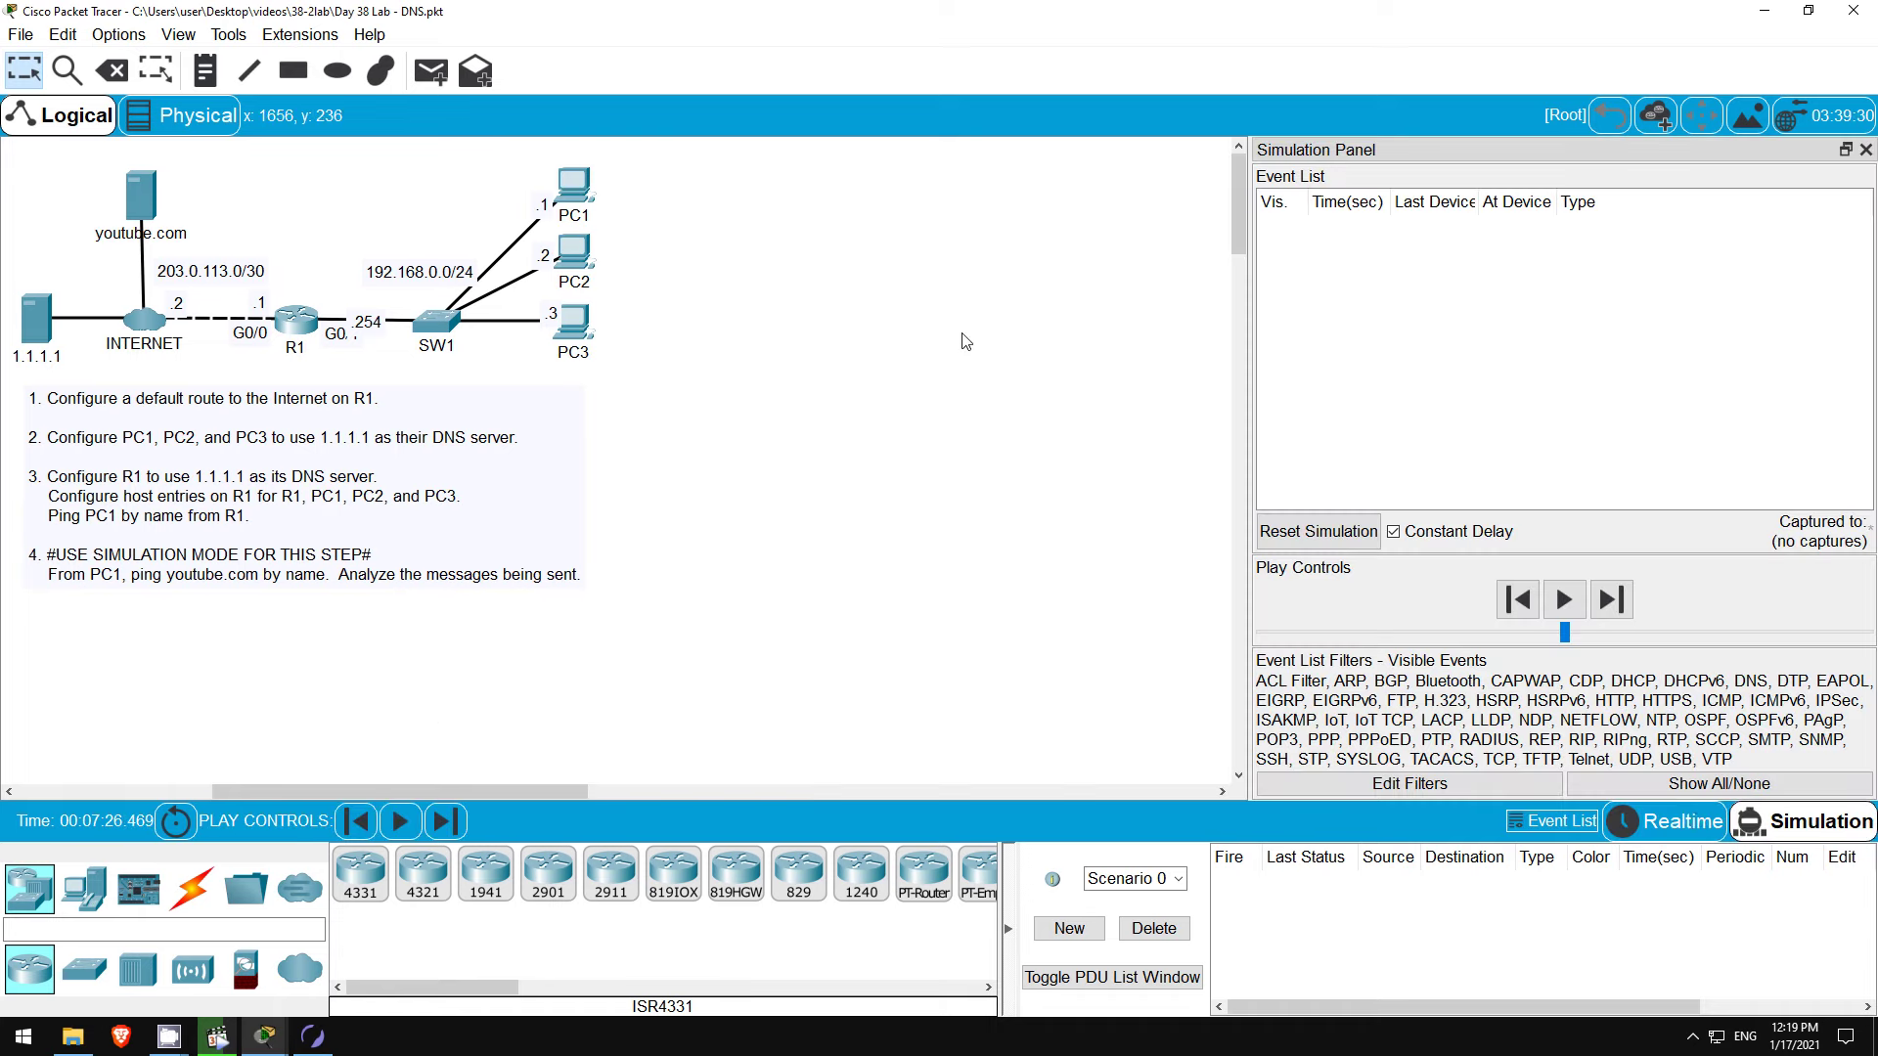
pyautogui.click(572, 184)
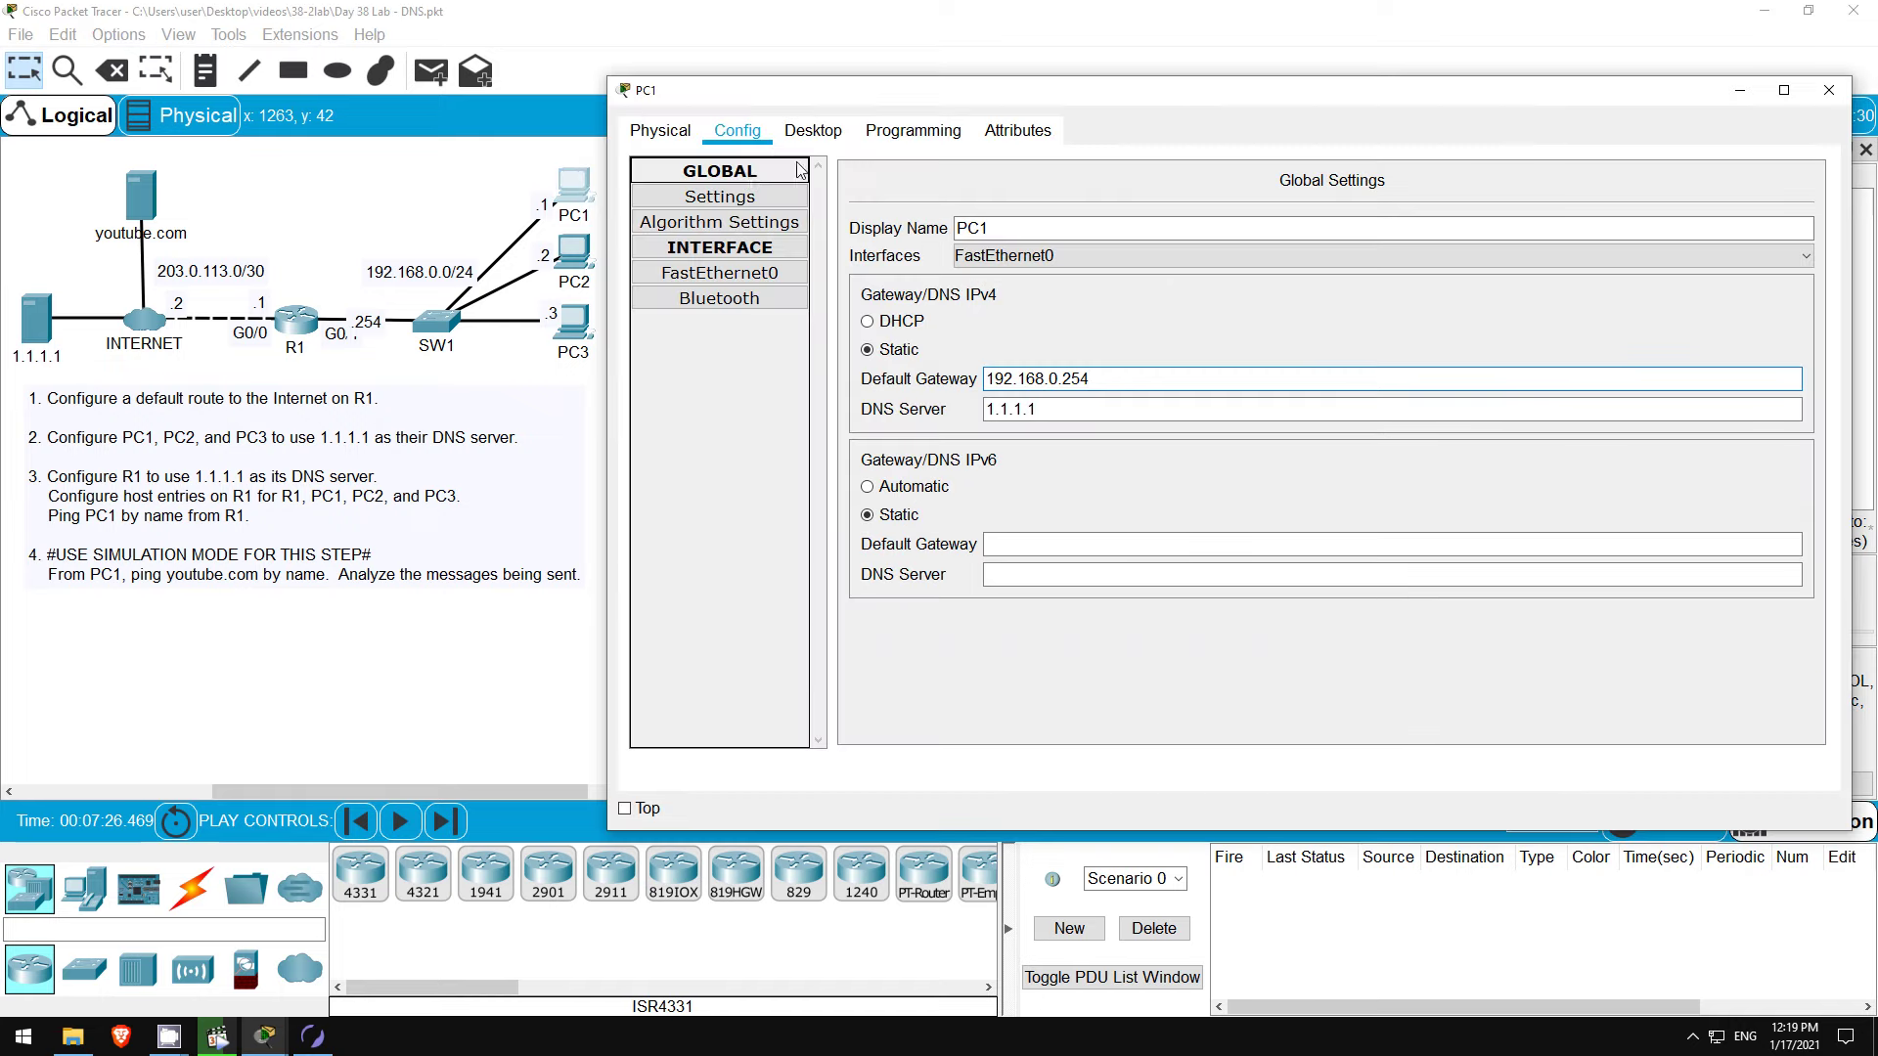
pyautogui.click(813, 131)
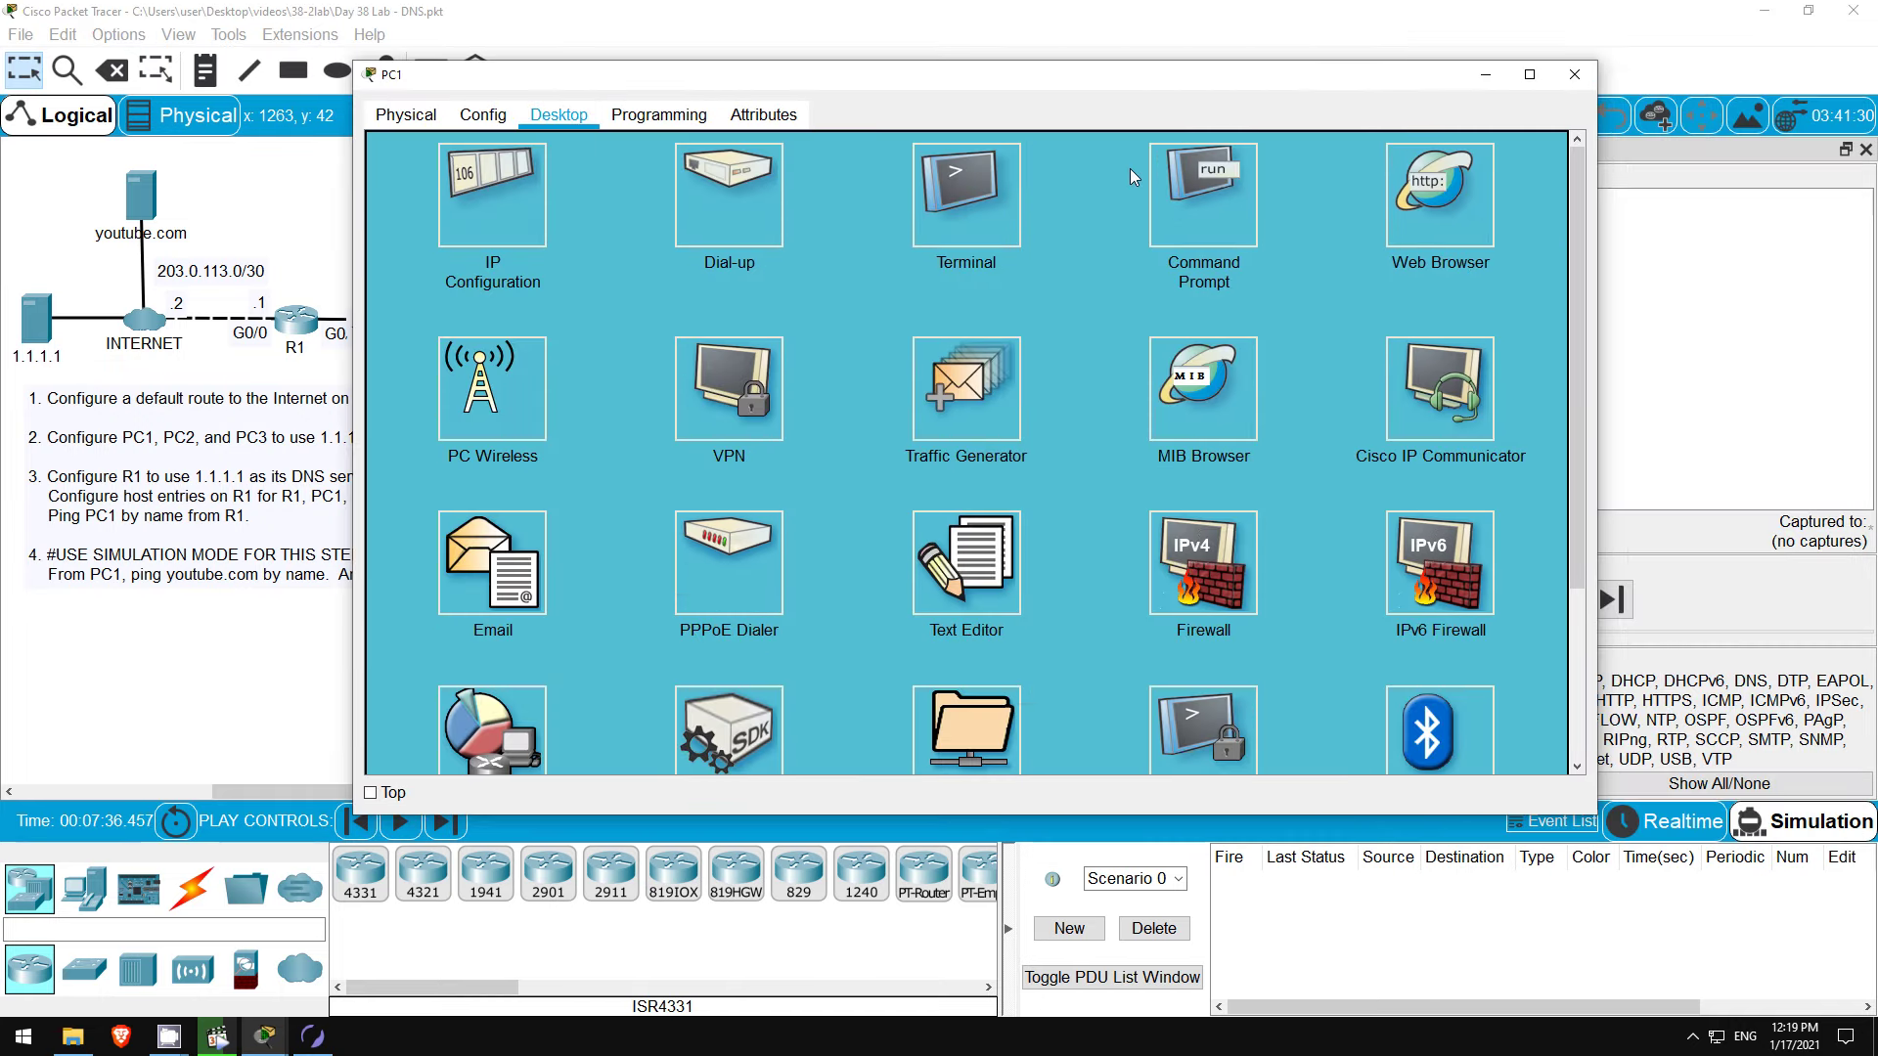
pyautogui.click(1215, 208)
pyautogui.write('ping ')
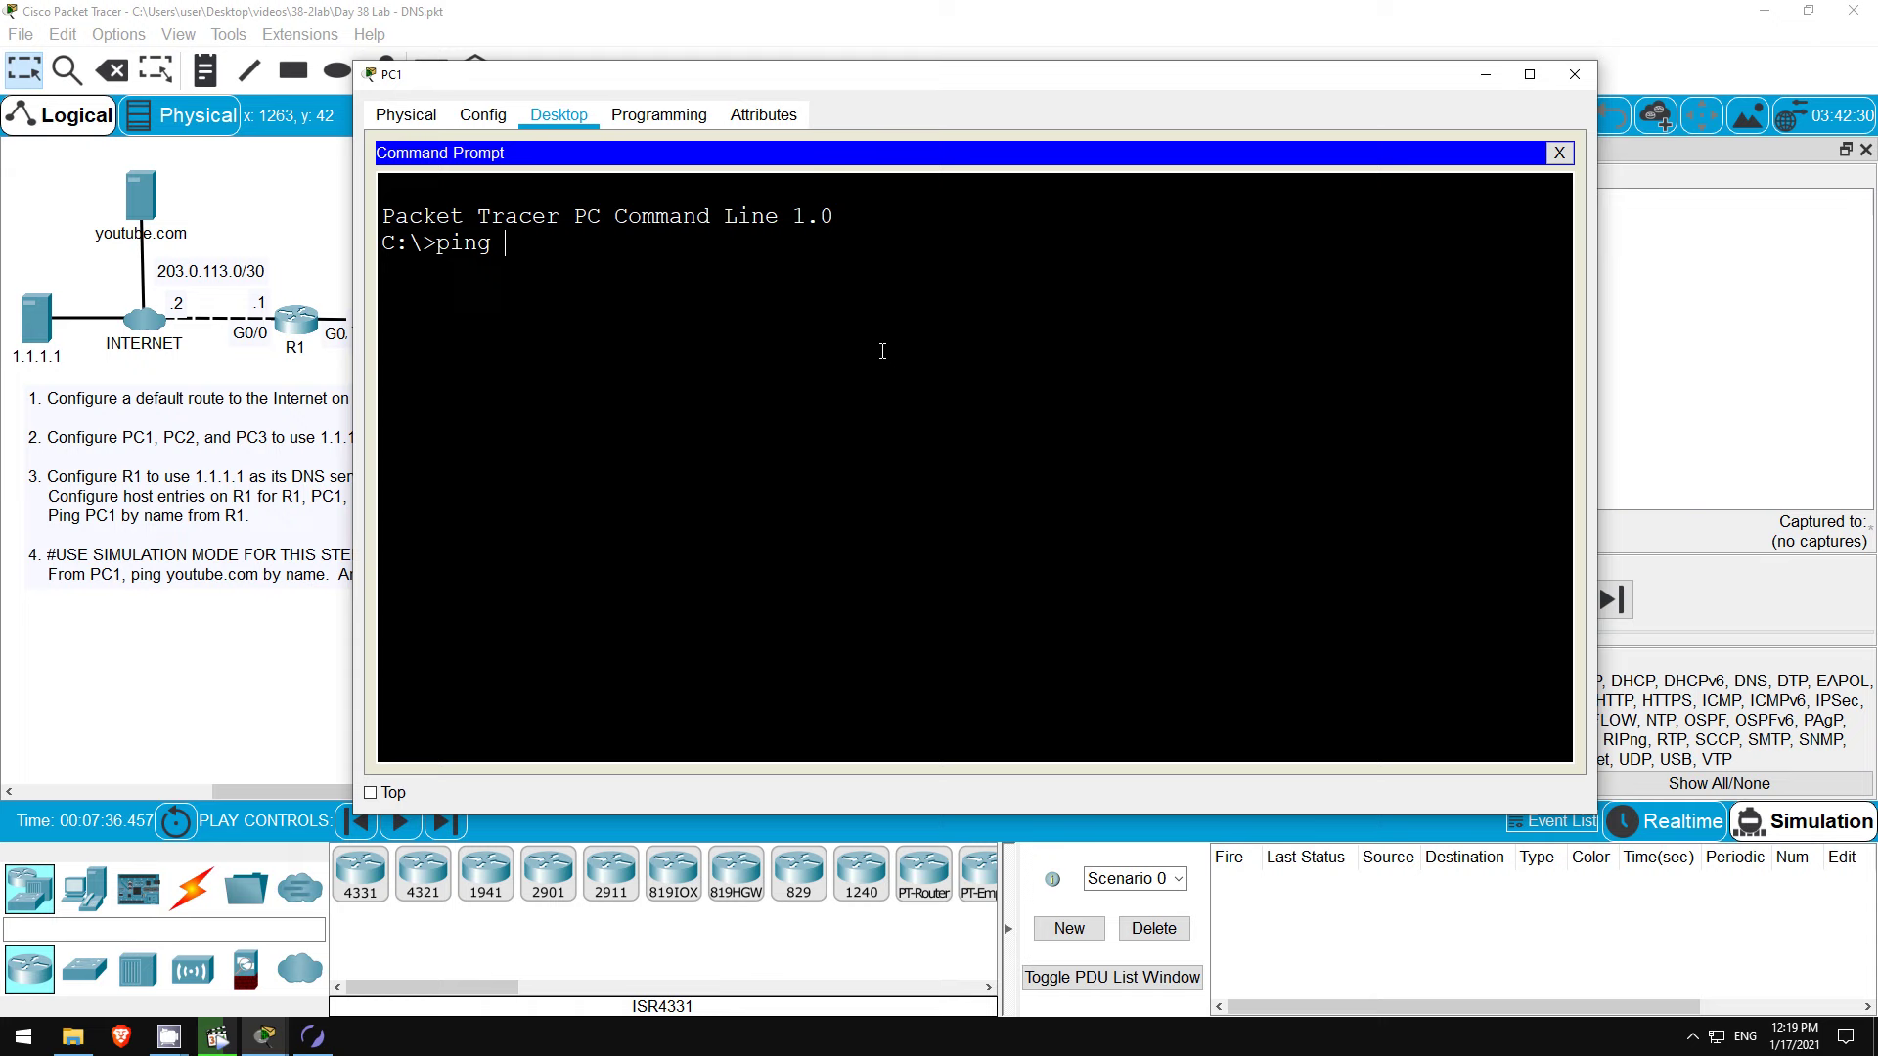
pyautogui.write('youtube.com')
pyautogui.press('Return')
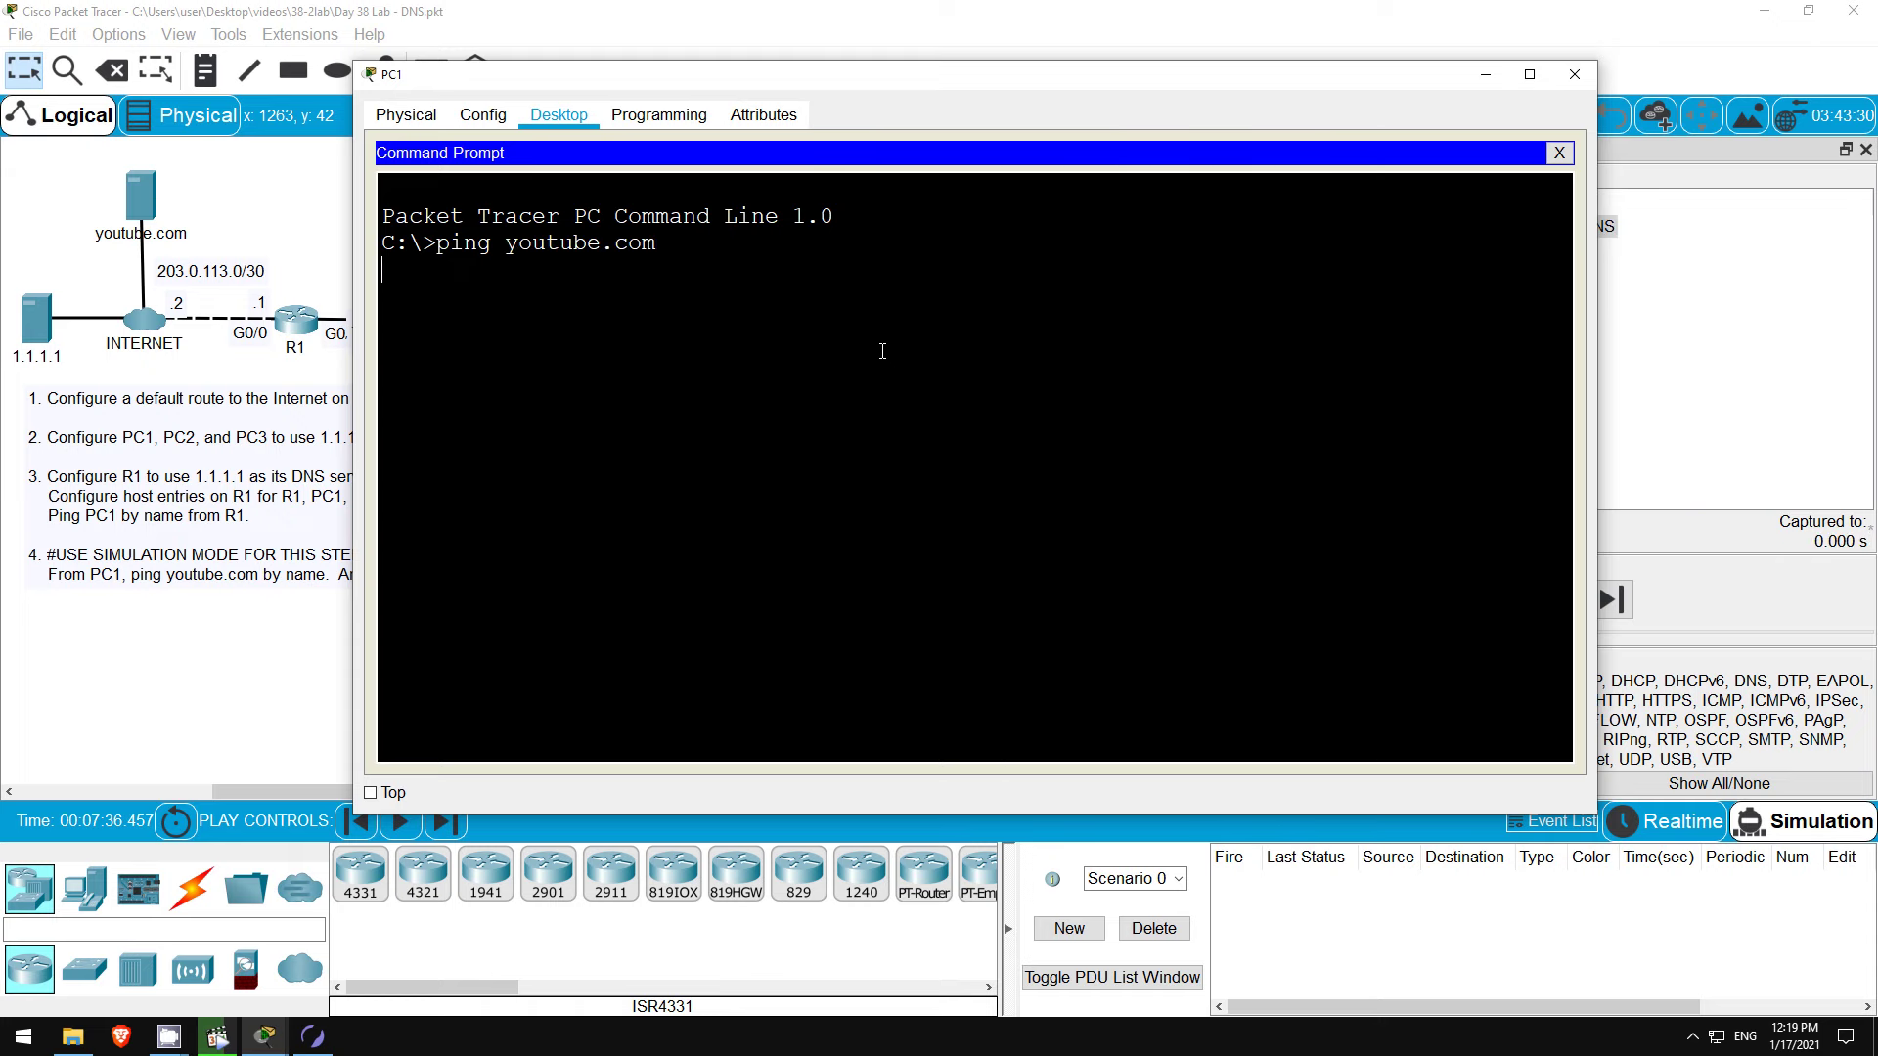
pyautogui.click(1574, 74)
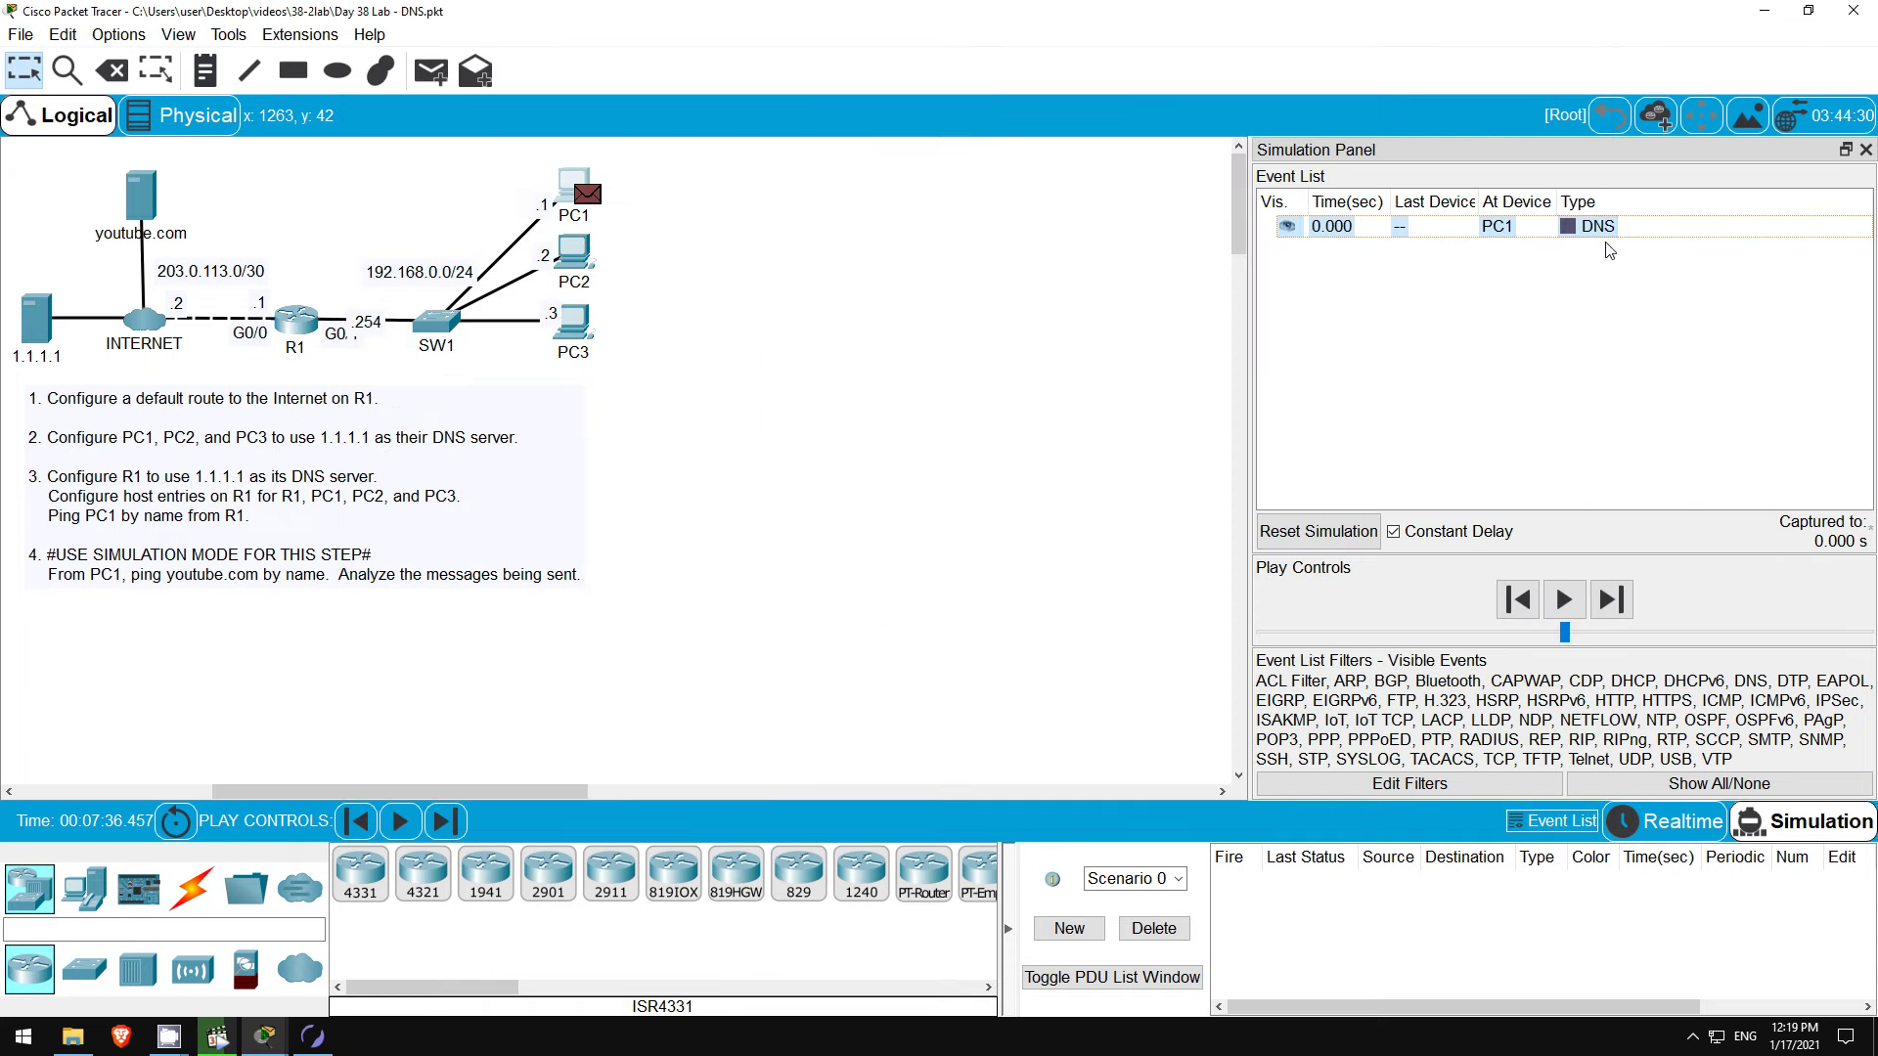
# Step: Step the DNS query through SW1, R1 and INTERNET to 1.1.1.1, and the reply back to PC1
pyautogui.click(1622, 607)
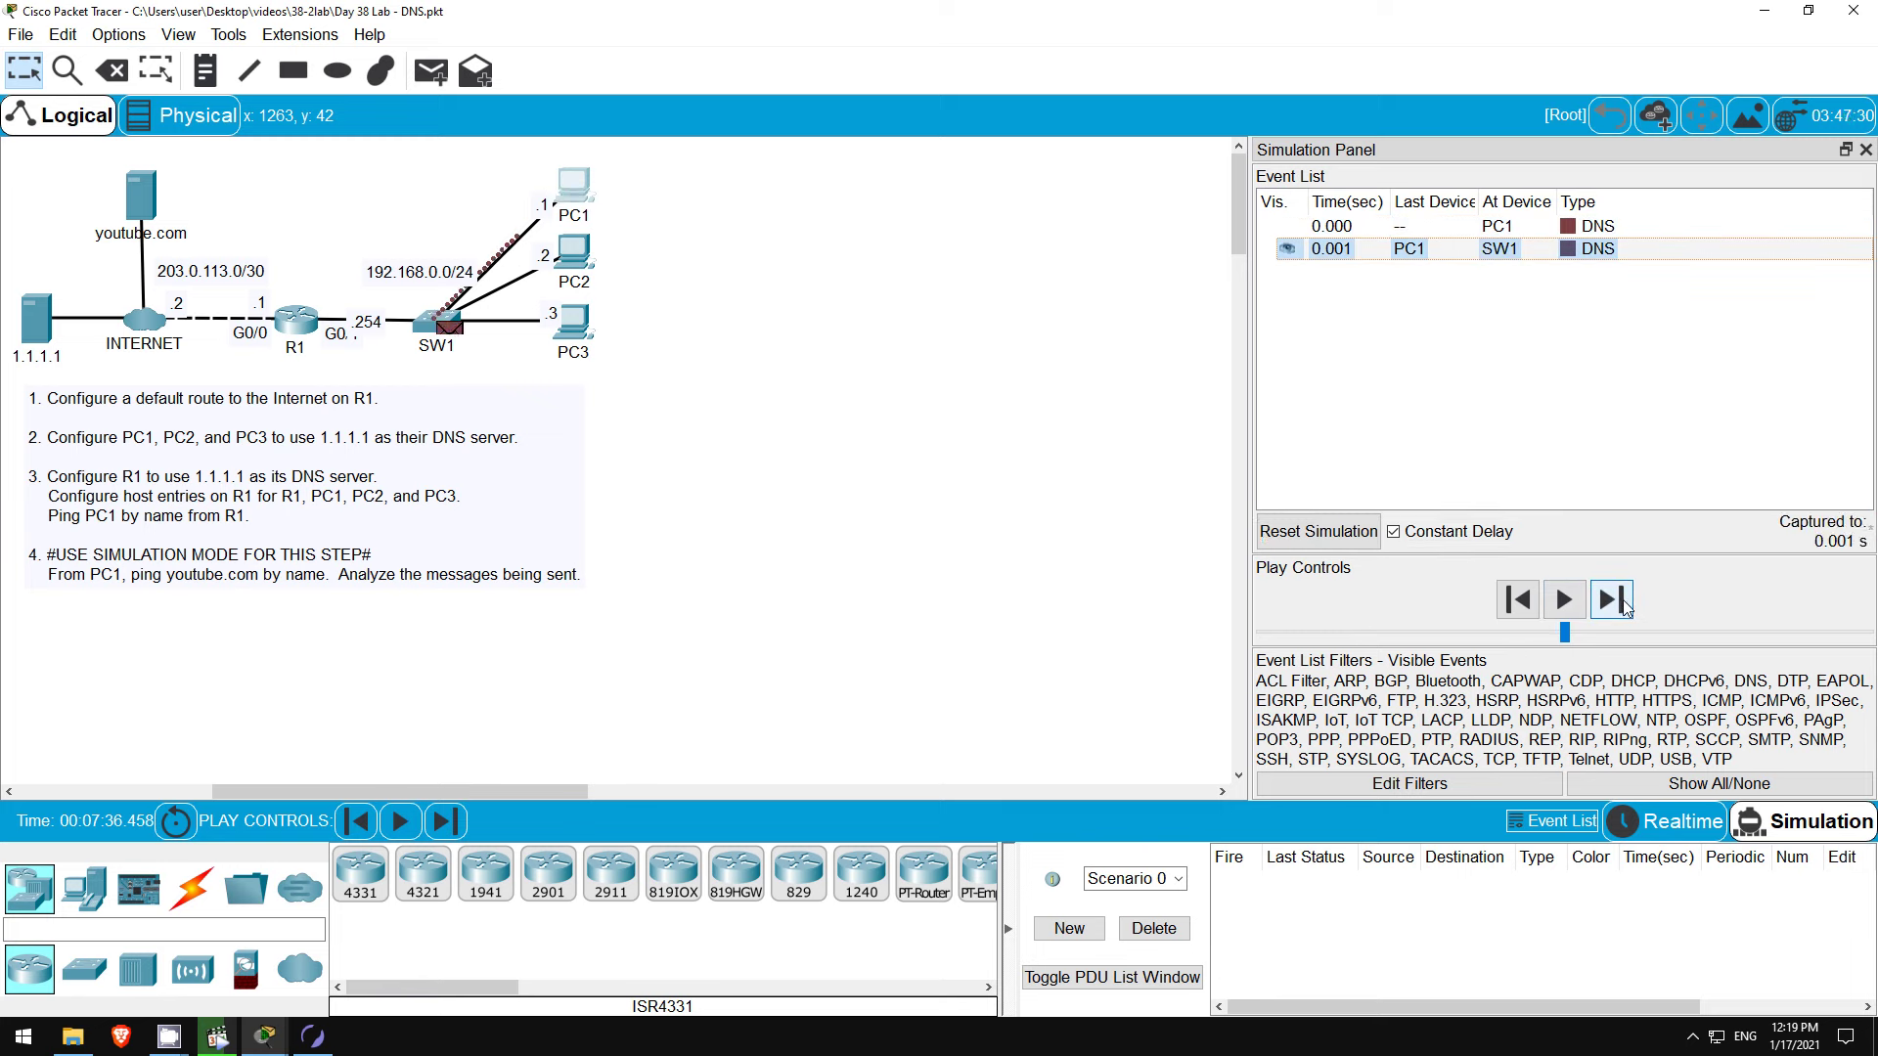
pyautogui.click(1623, 601)
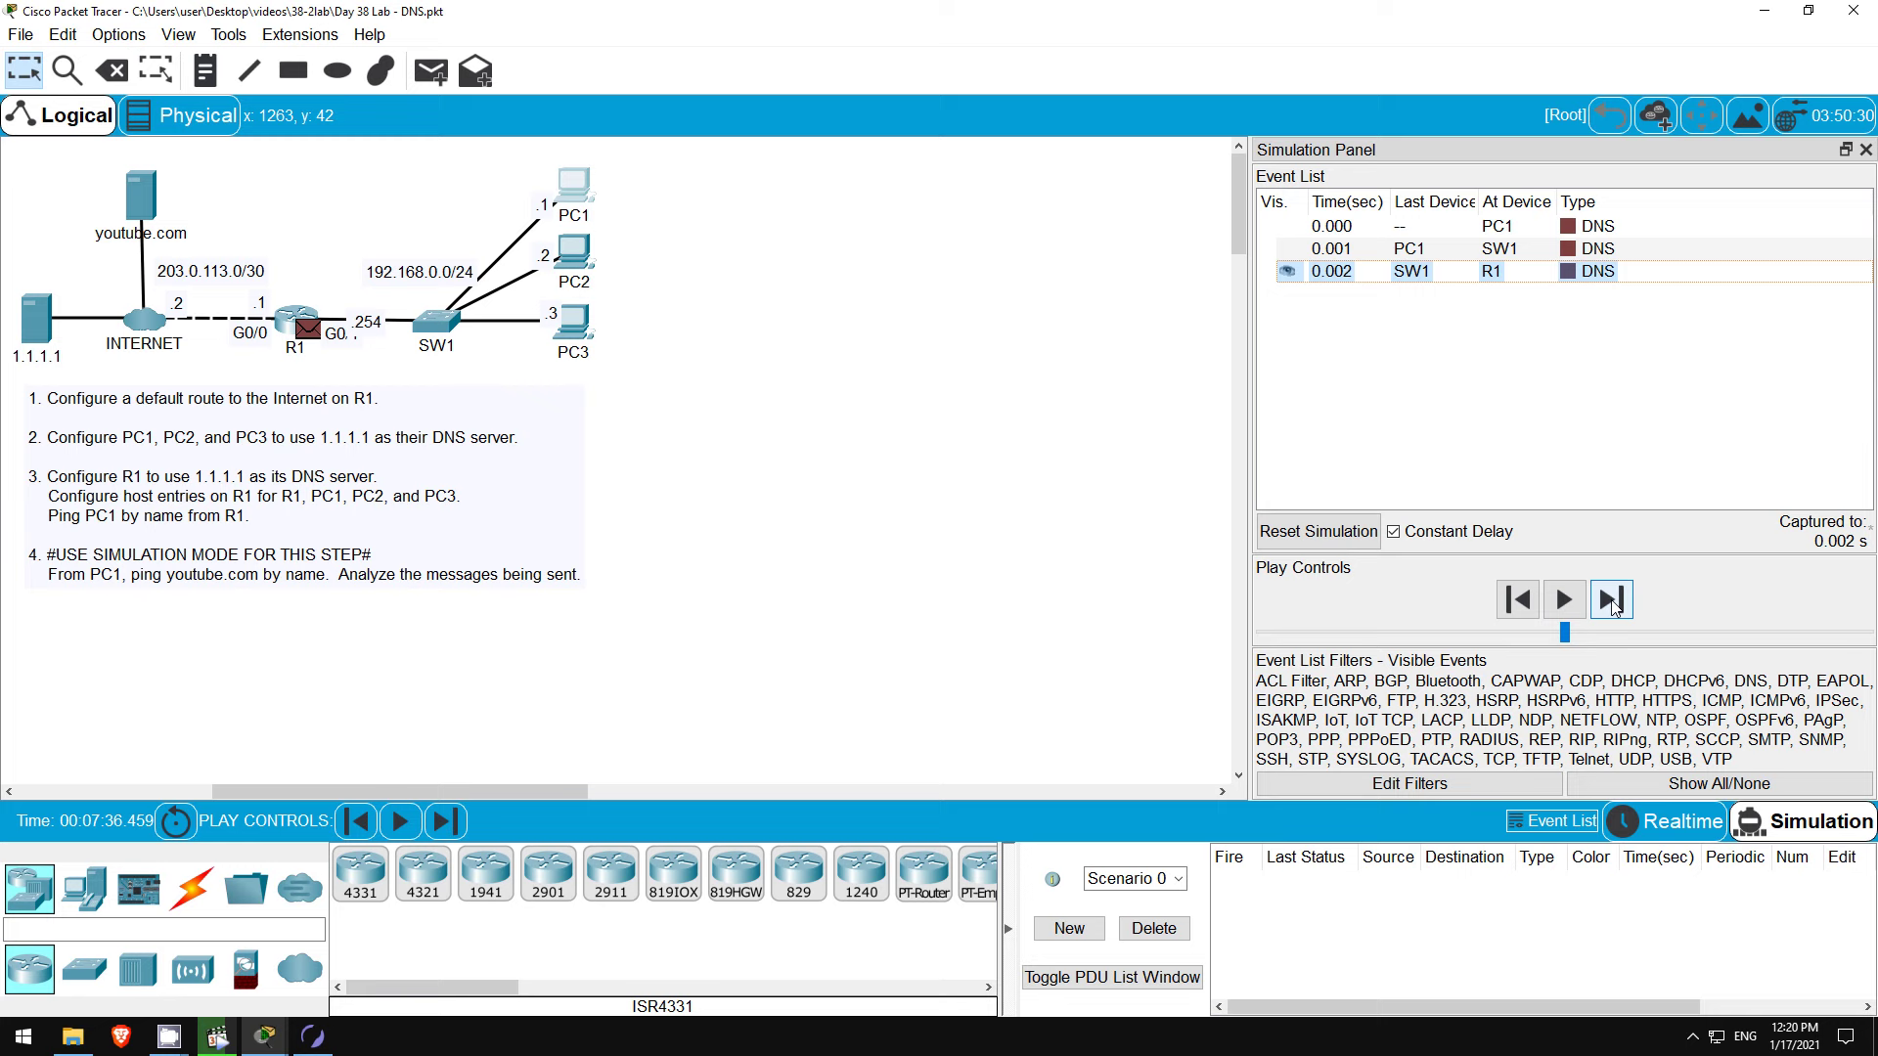
pyautogui.click(1611, 601)
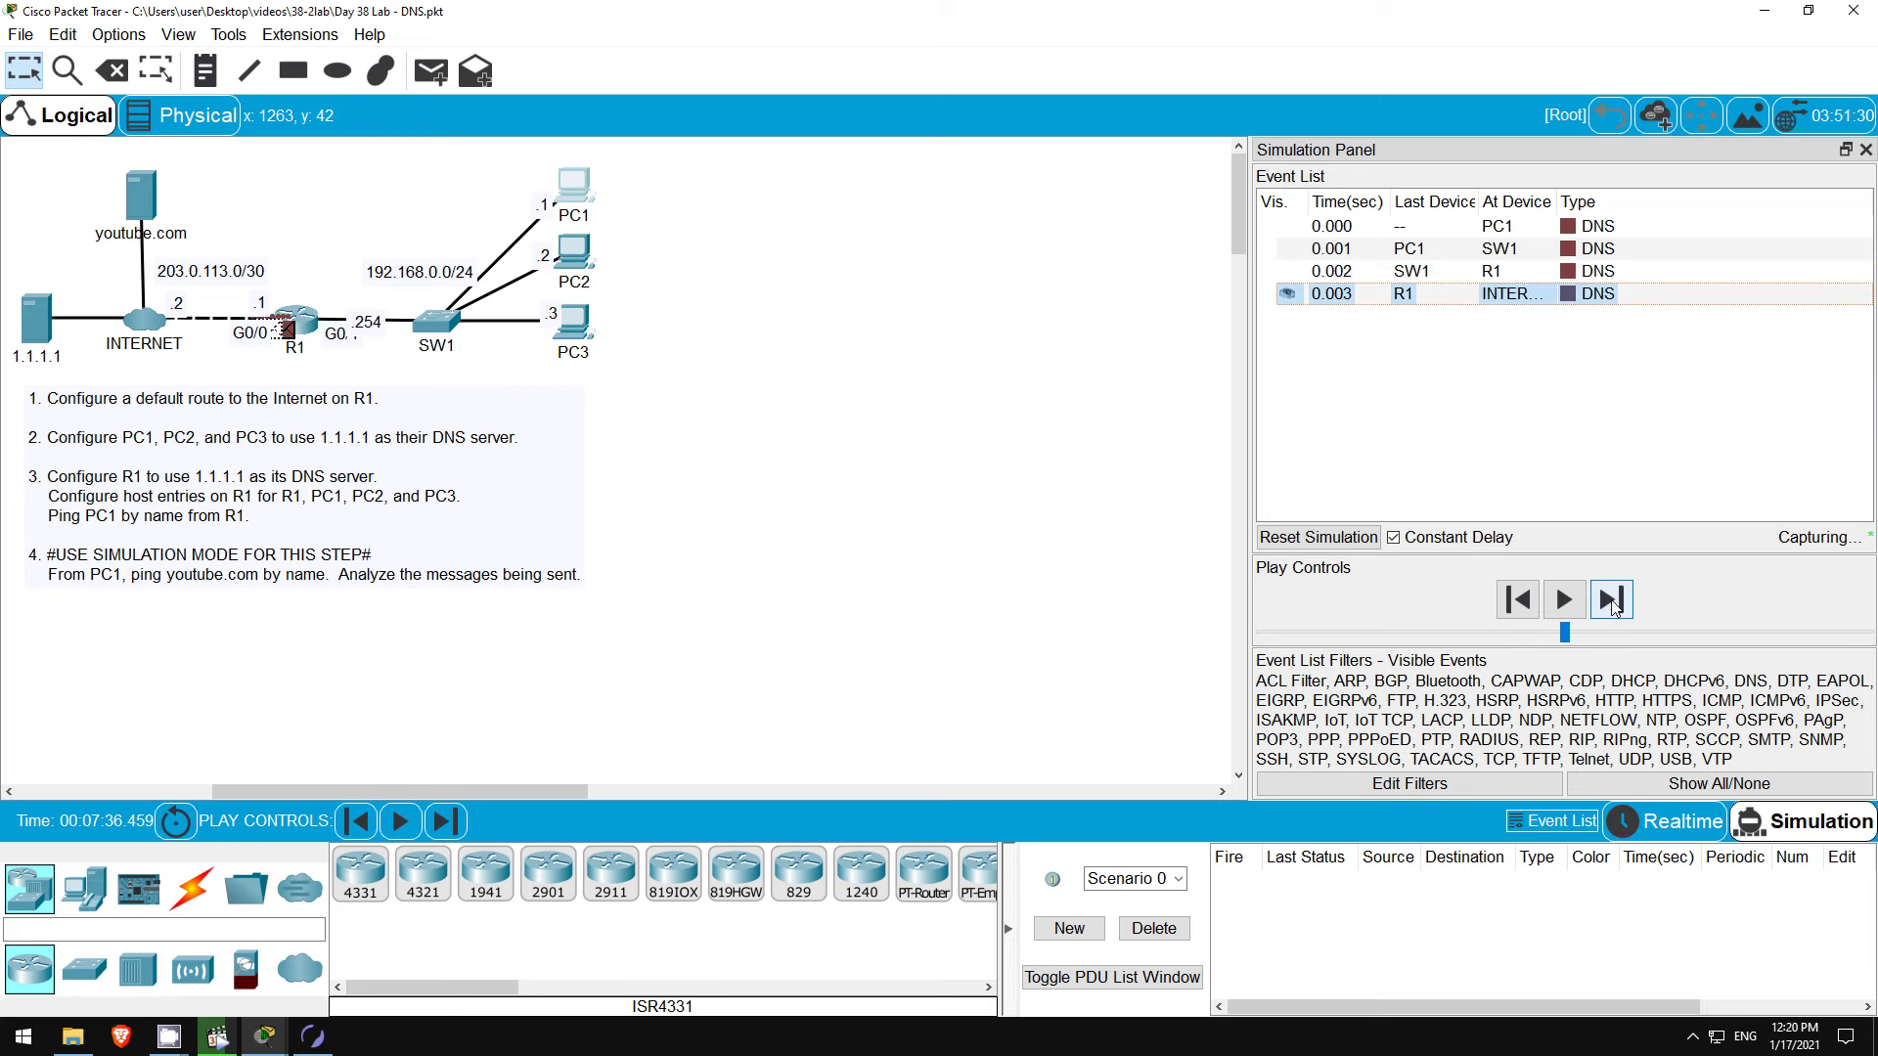
pyautogui.click(1612, 600)
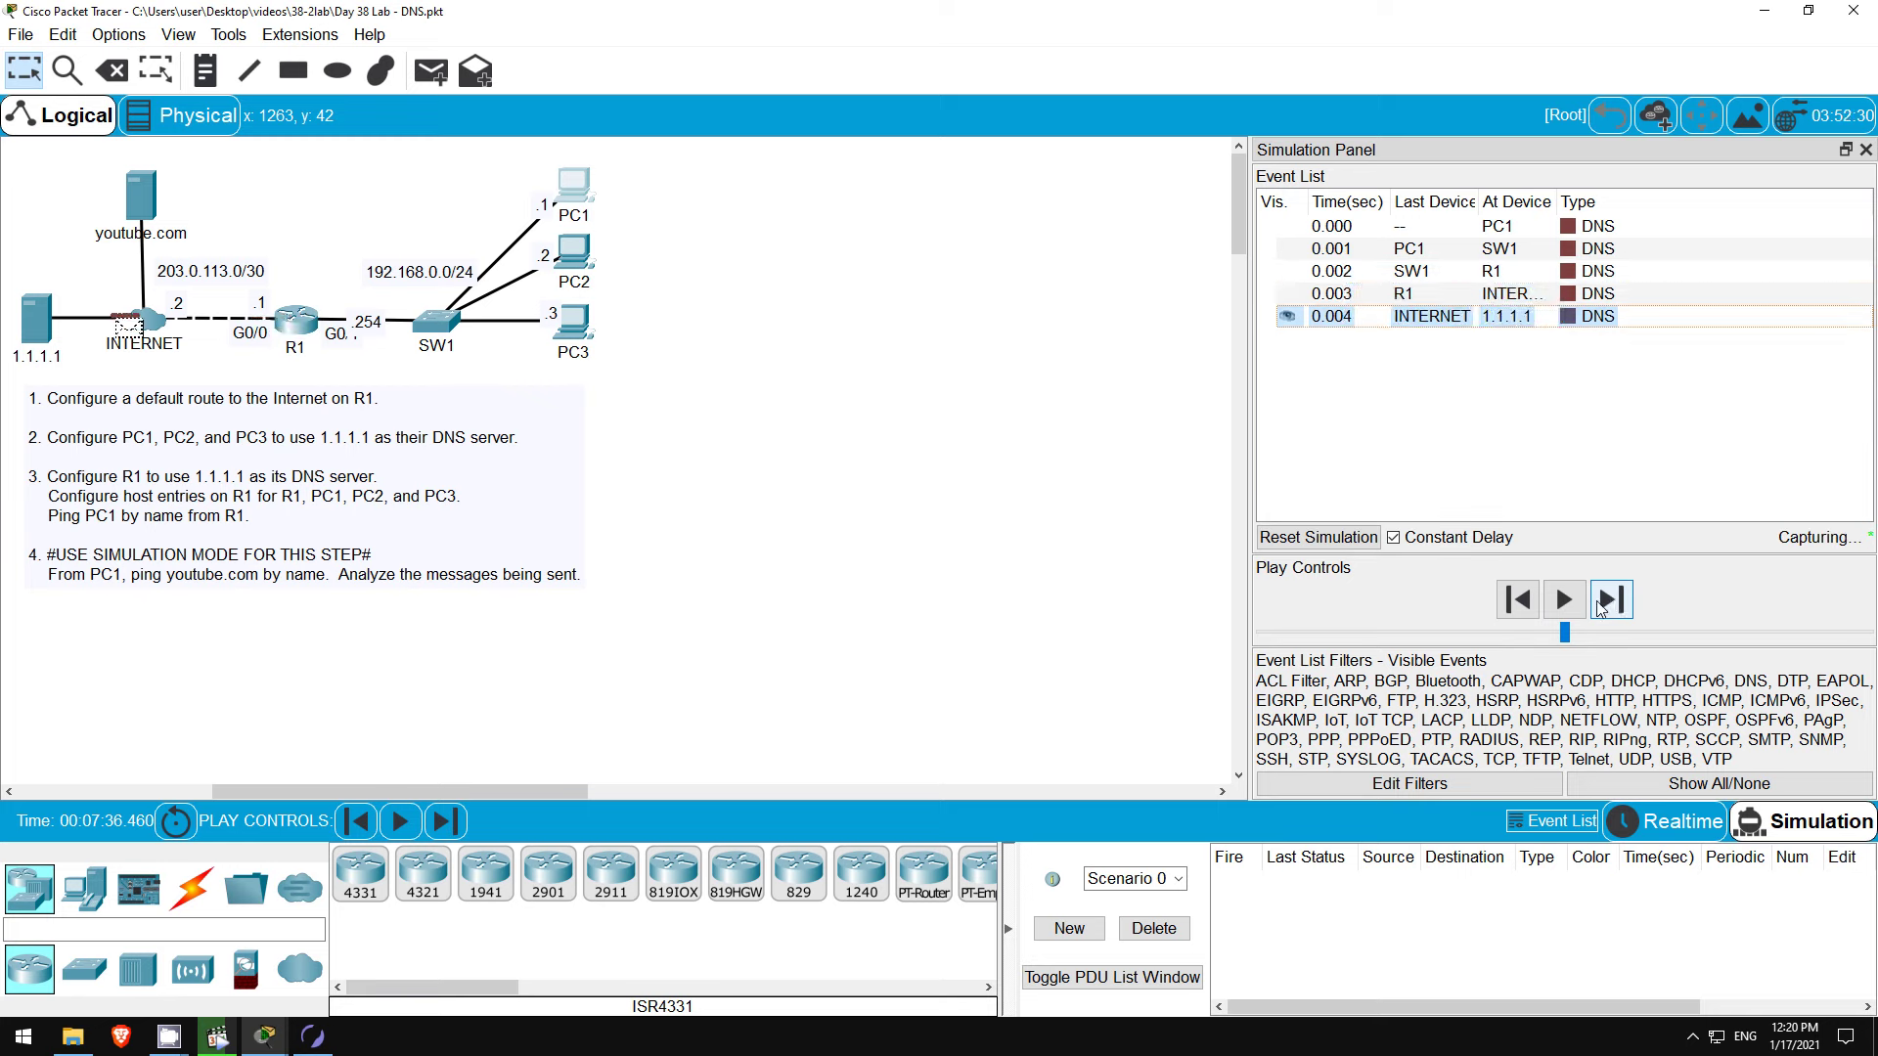
pyautogui.click(1609, 603)
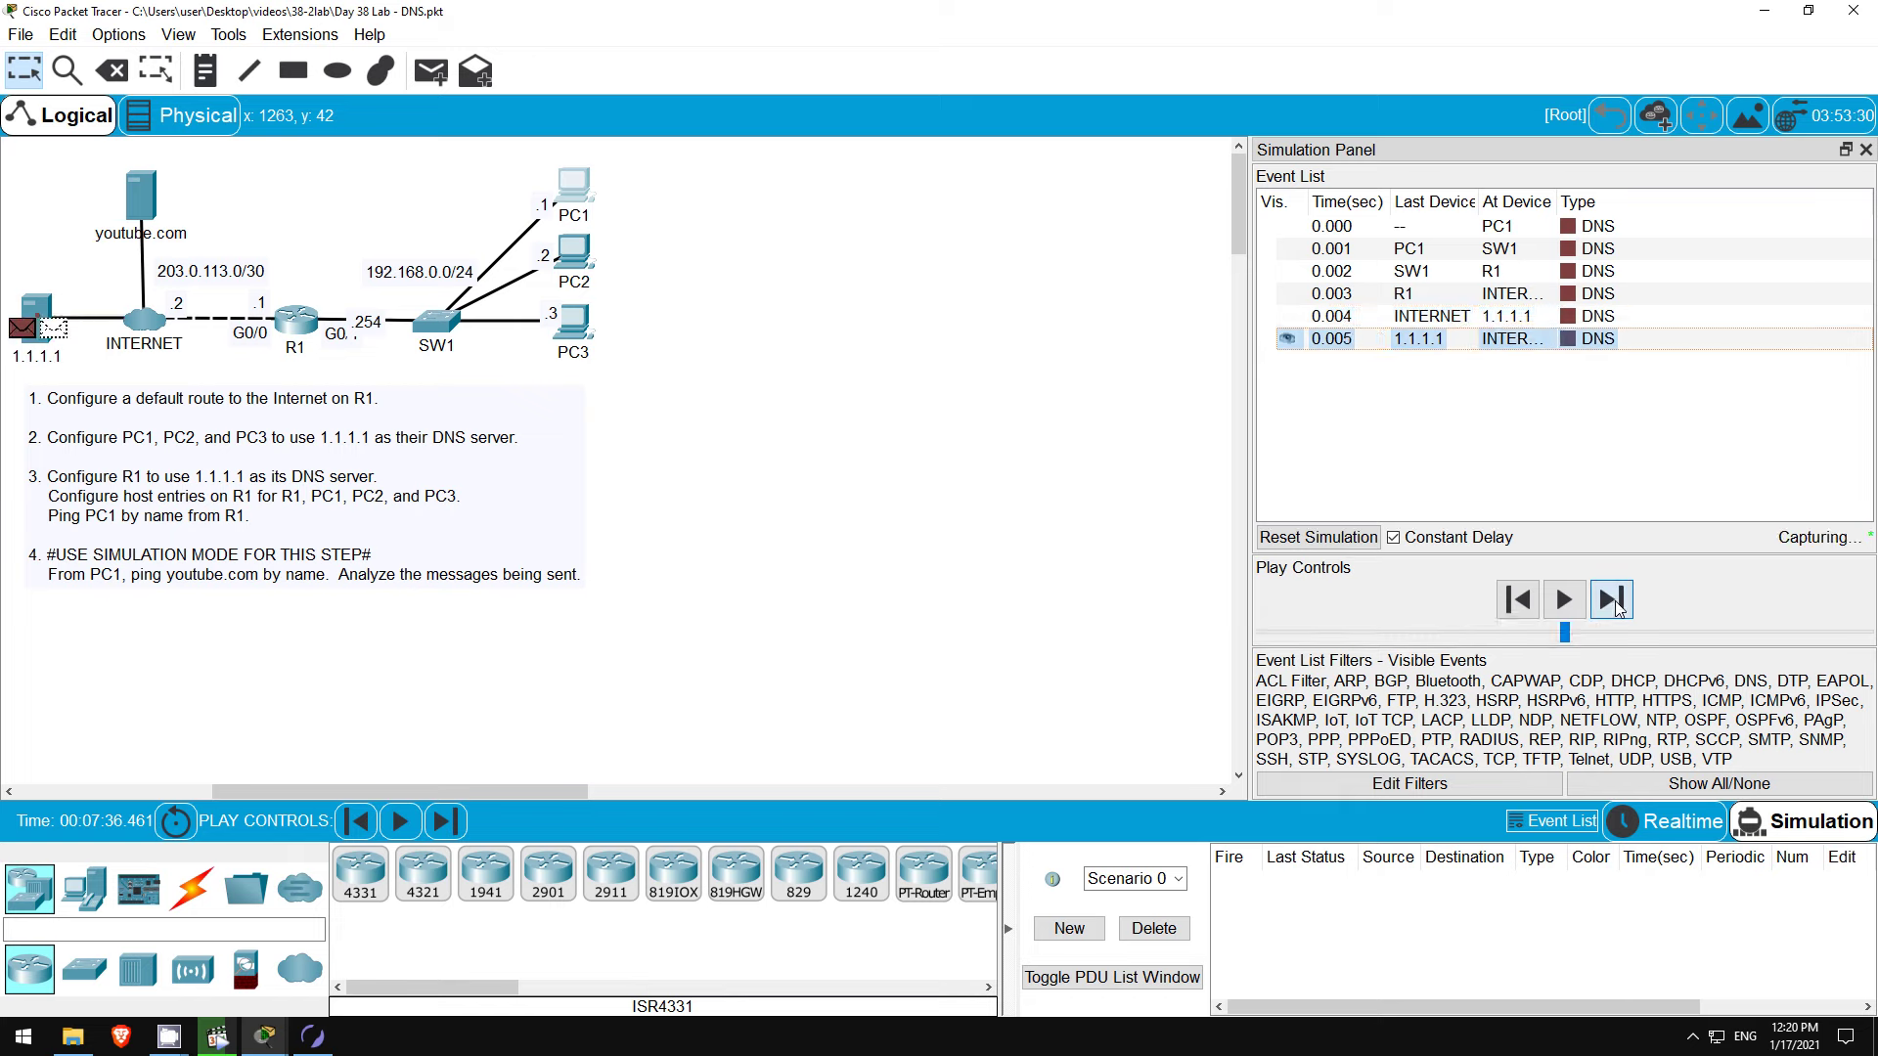
pyautogui.click(1611, 601)
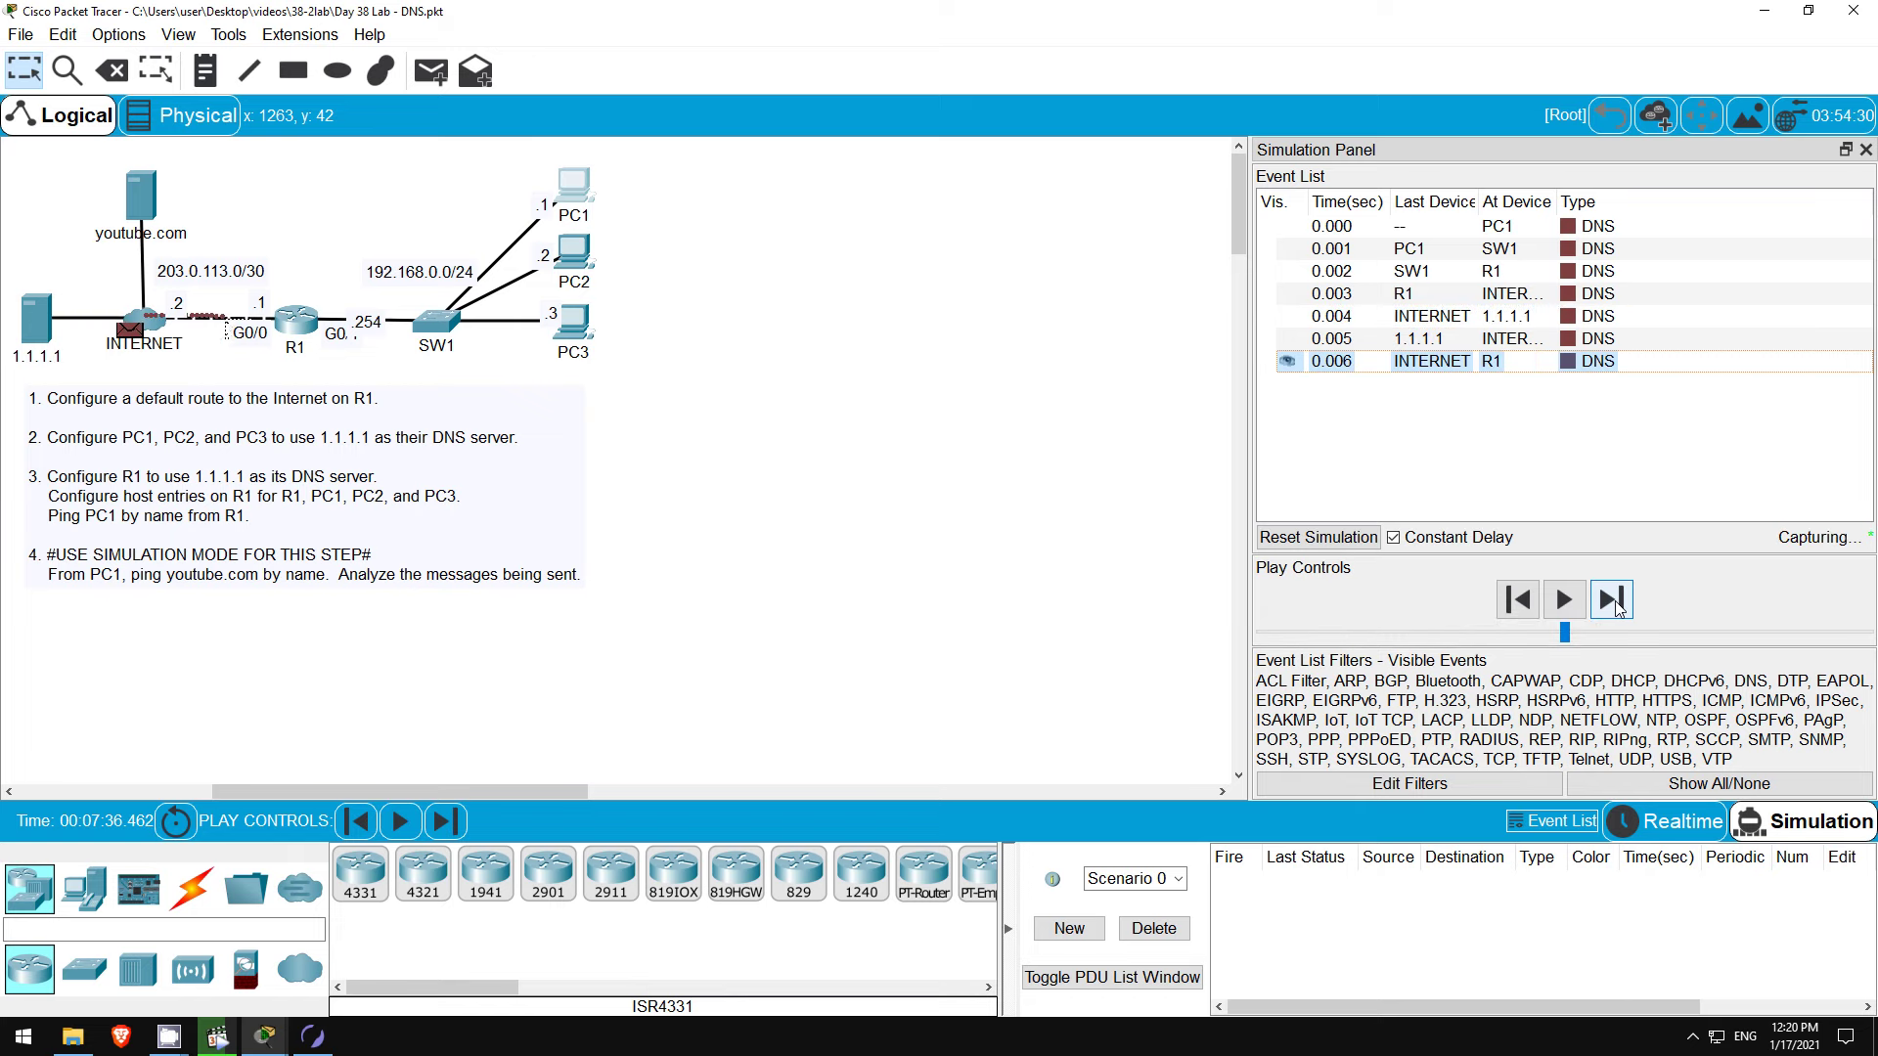
pyautogui.click(1625, 606)
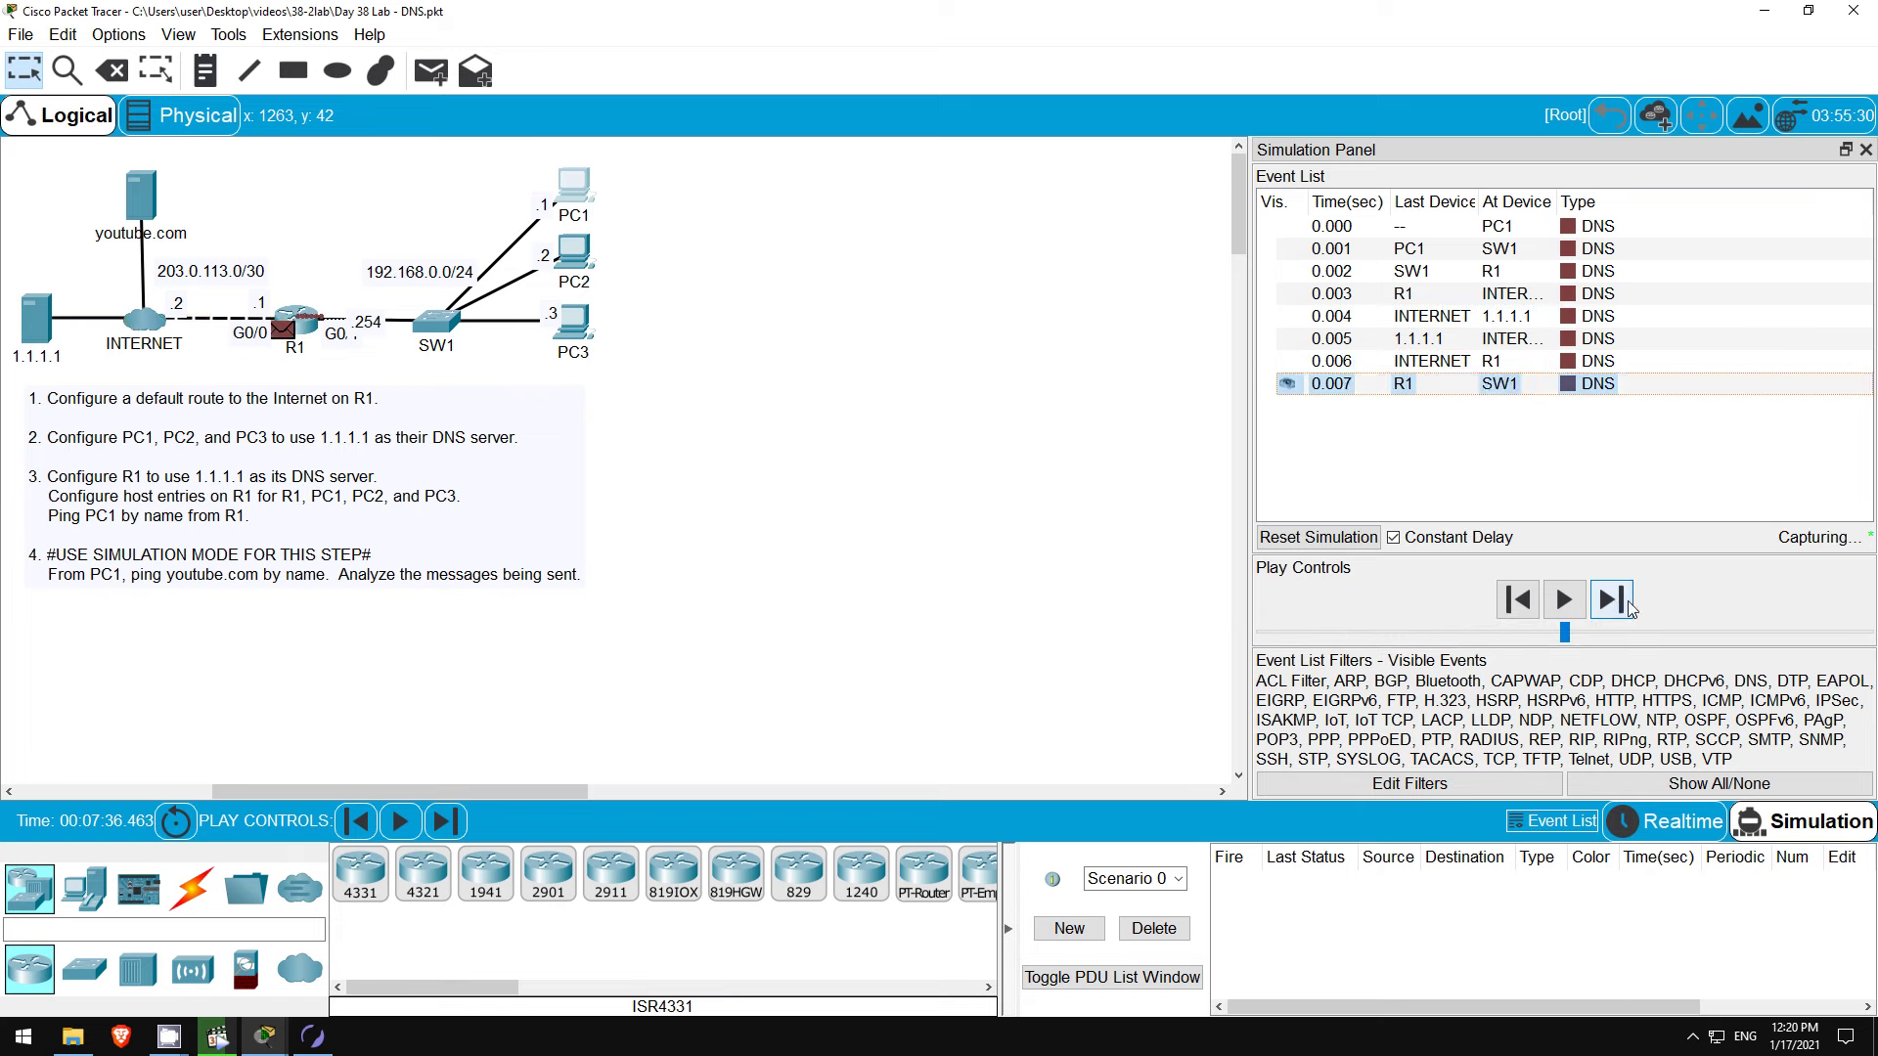
pyautogui.click(1629, 606)
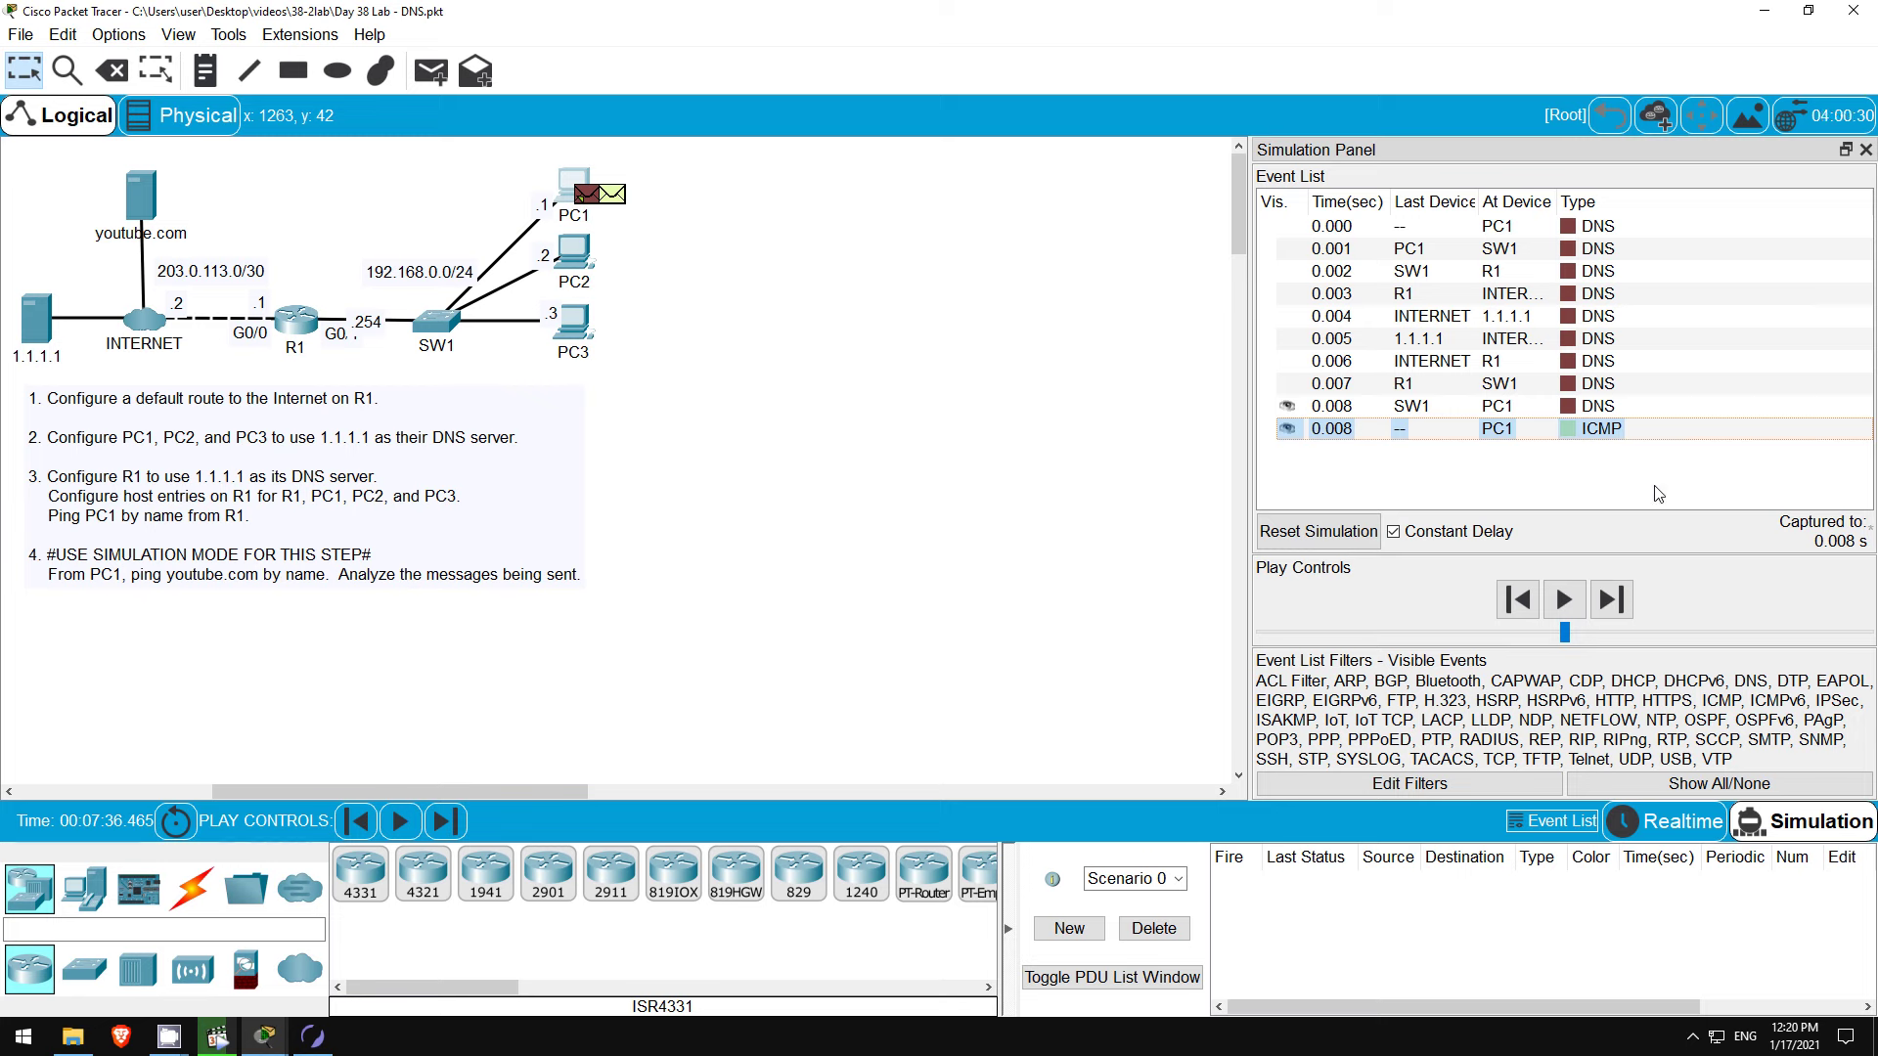
# Step: Inspect the DNS reply resolving youtube.com to 172.217.6.78, then open PC1's ICMP echo request details
pyautogui.click(1594, 409)
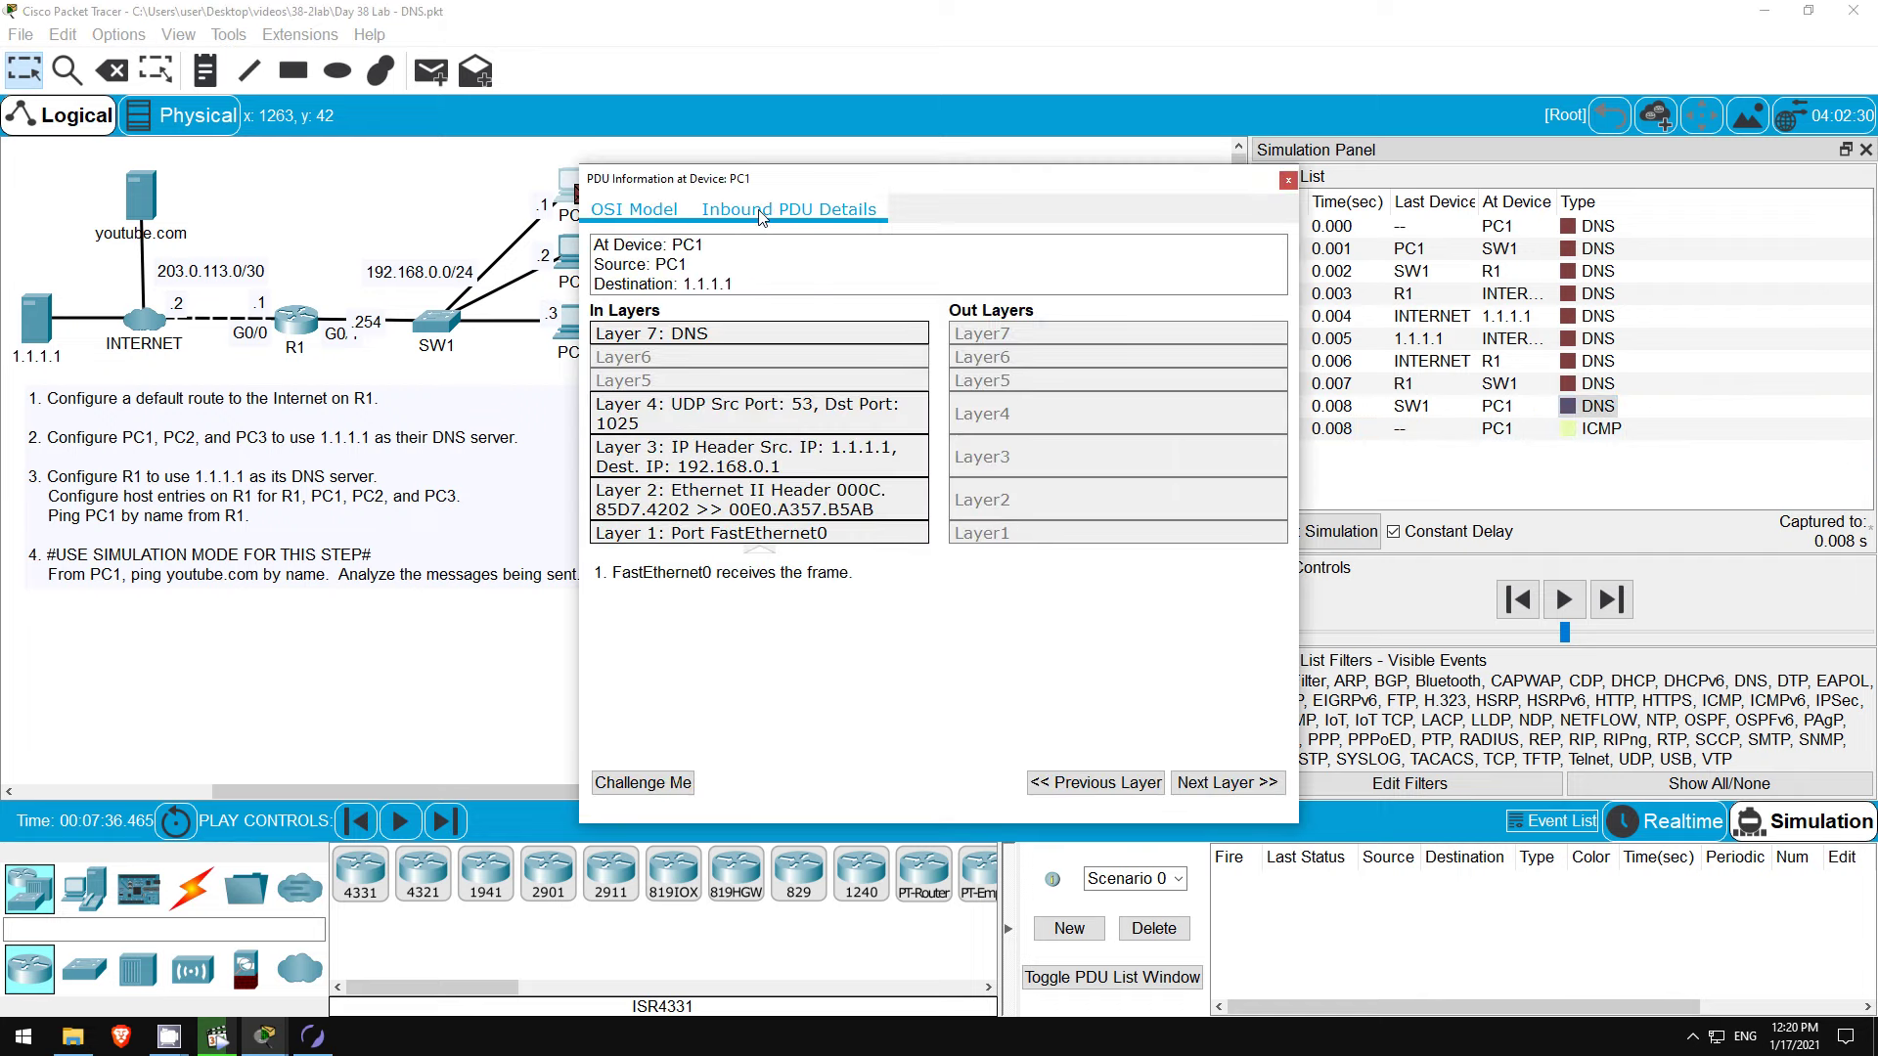
pyautogui.click(762, 217)
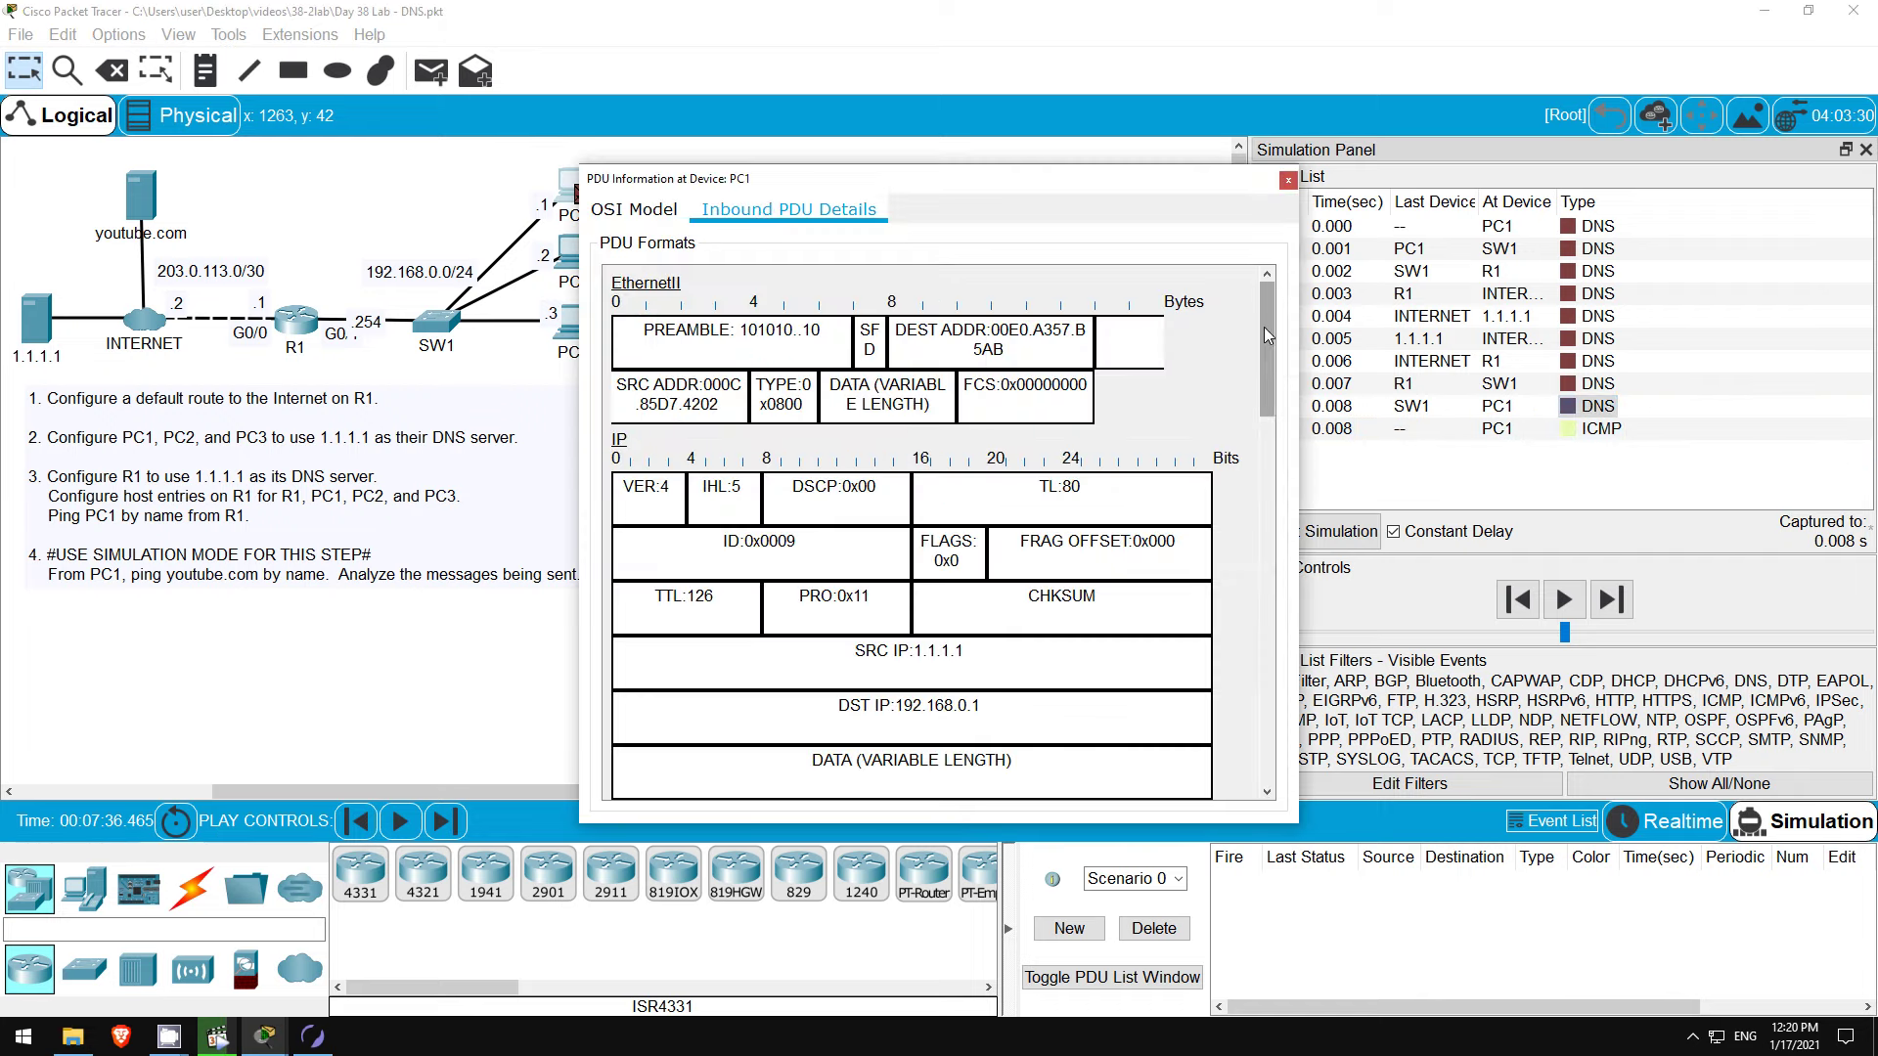
pyautogui.moveTo(1264, 326); pyautogui.dragTo(1259, 730)
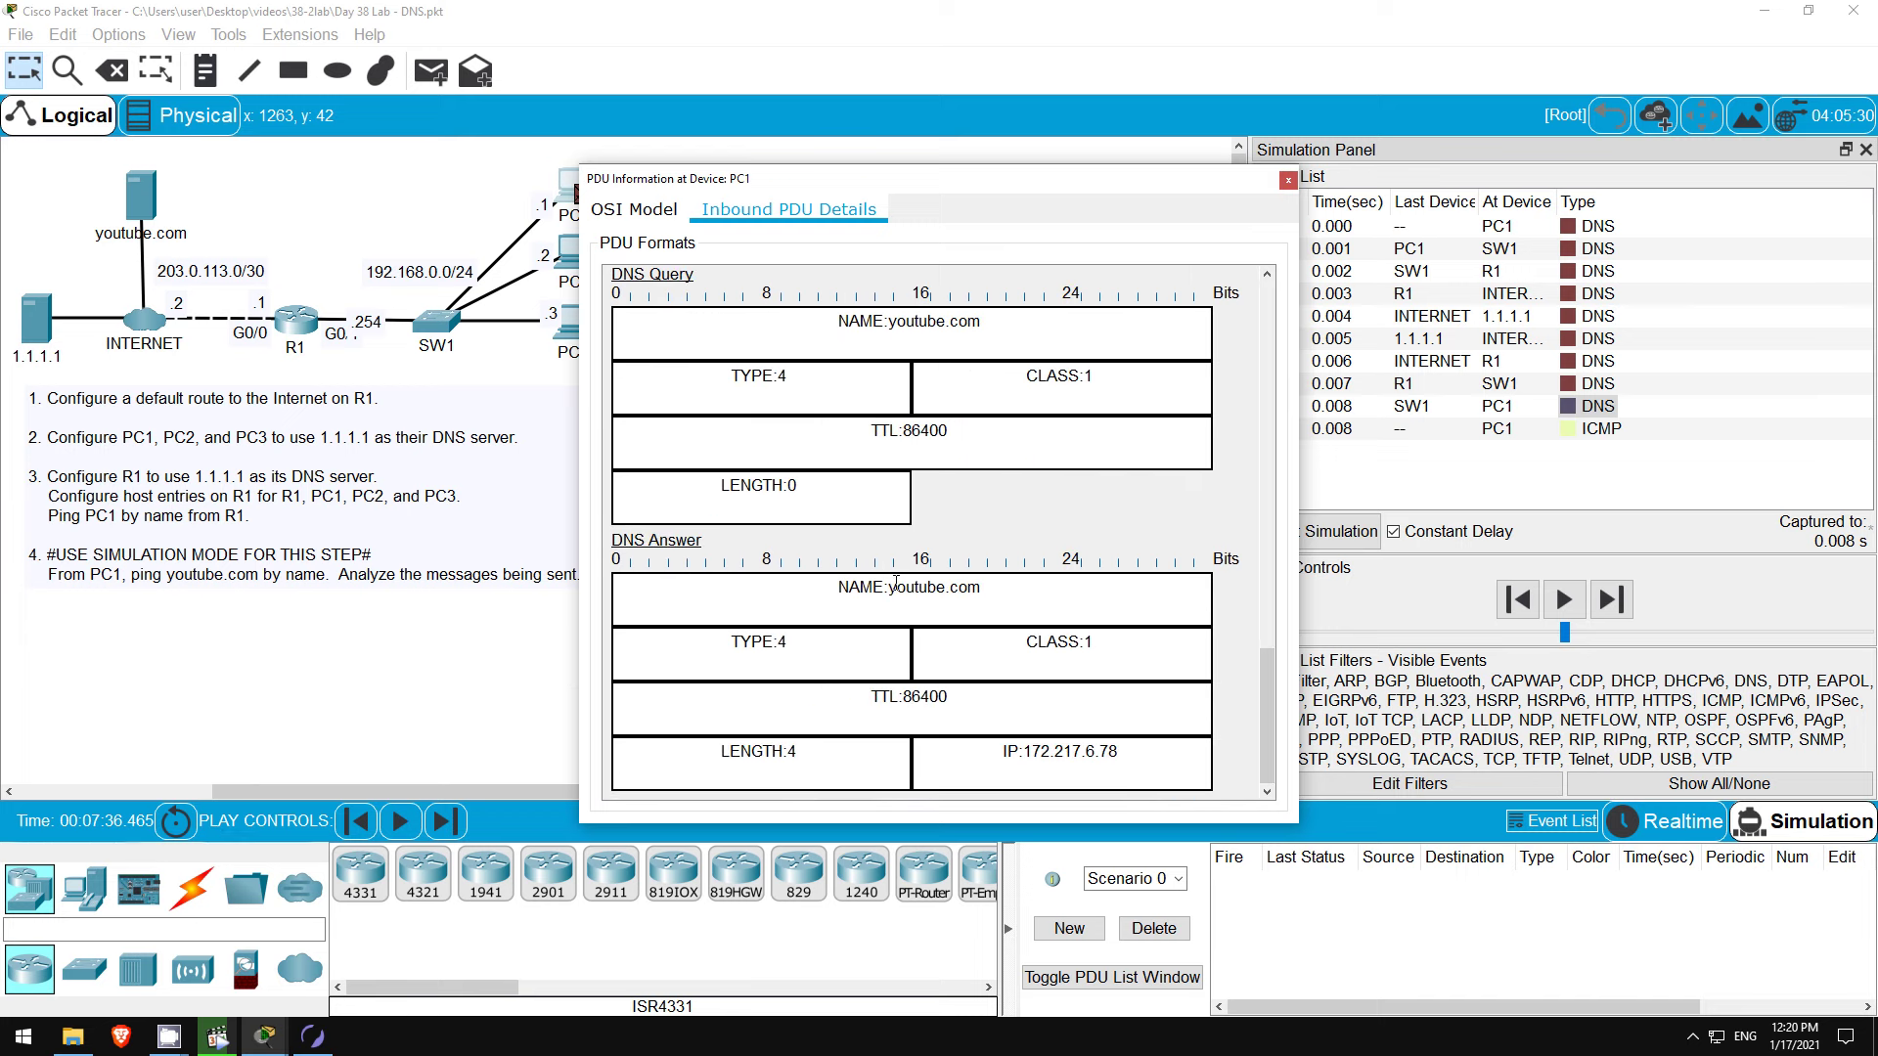
pyautogui.moveTo(887, 587); pyautogui.dragTo(982, 590)
pyautogui.moveTo(1004, 753); pyautogui.dragTo(1138, 750)
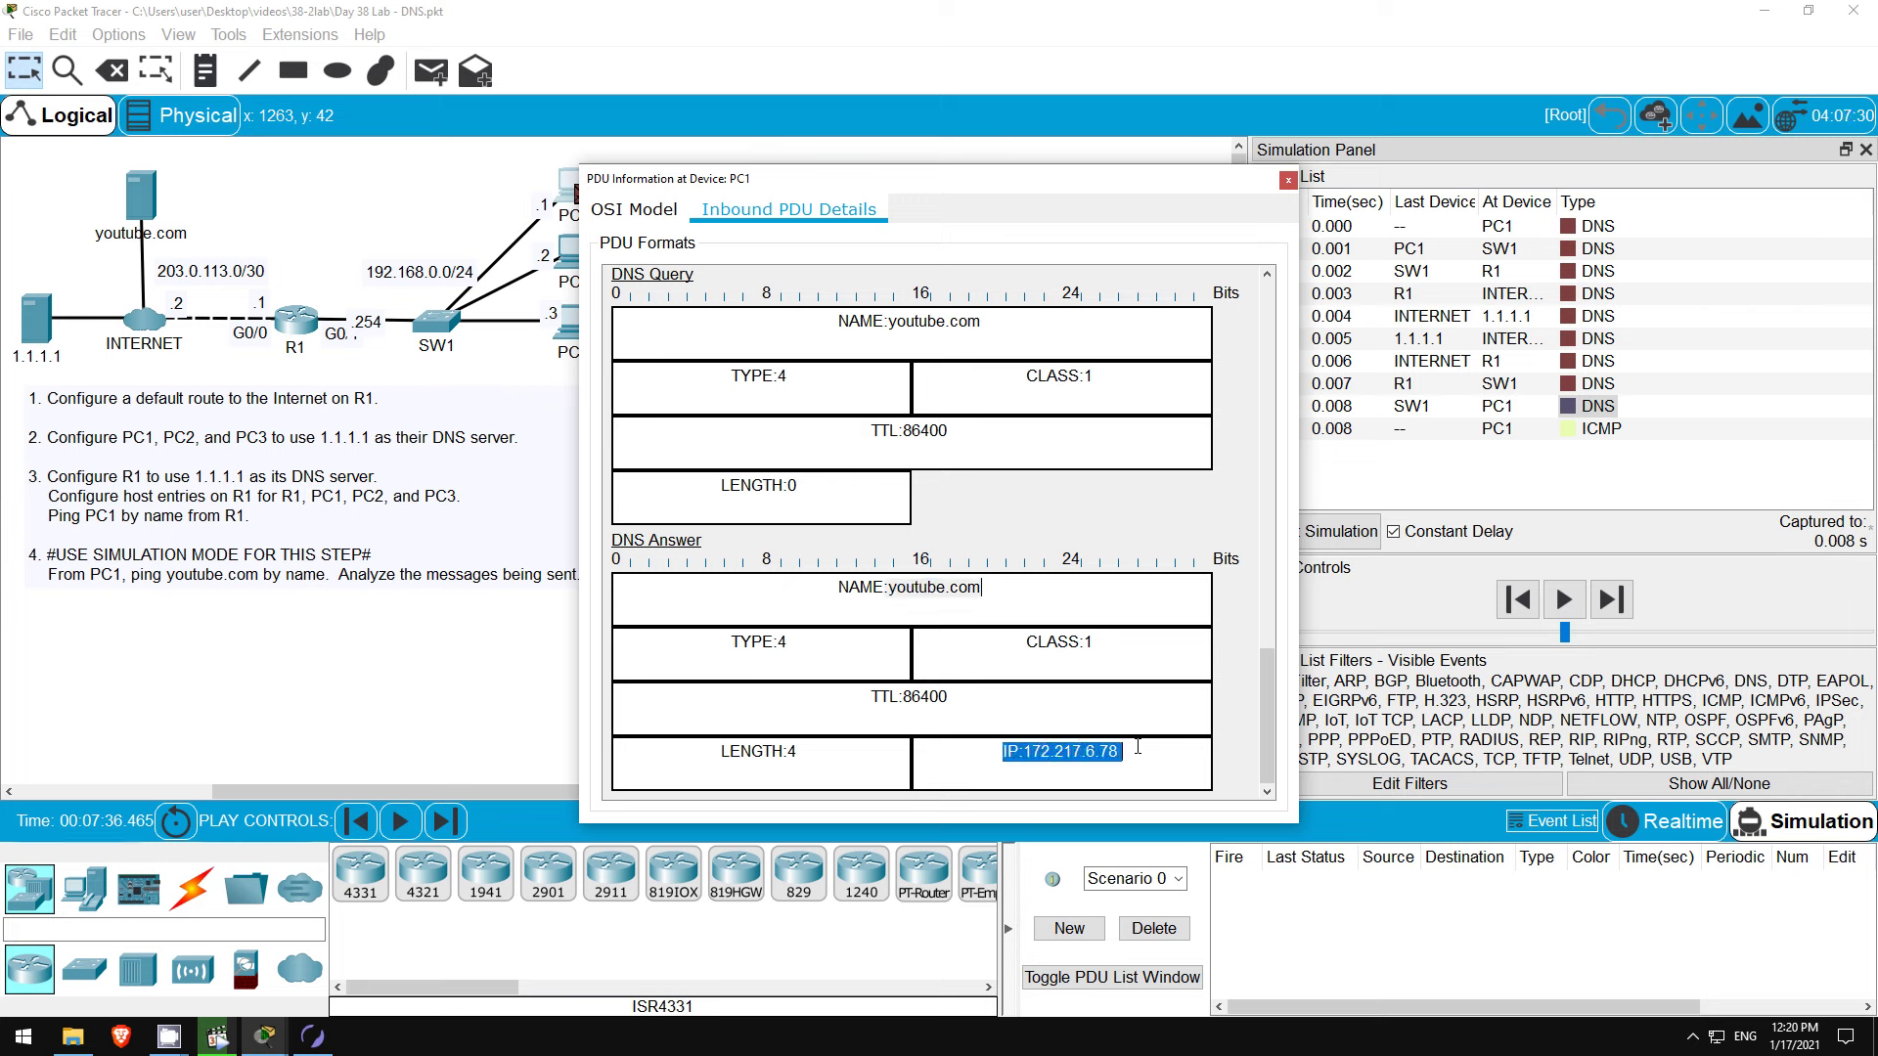
pyautogui.click(1238, 751)
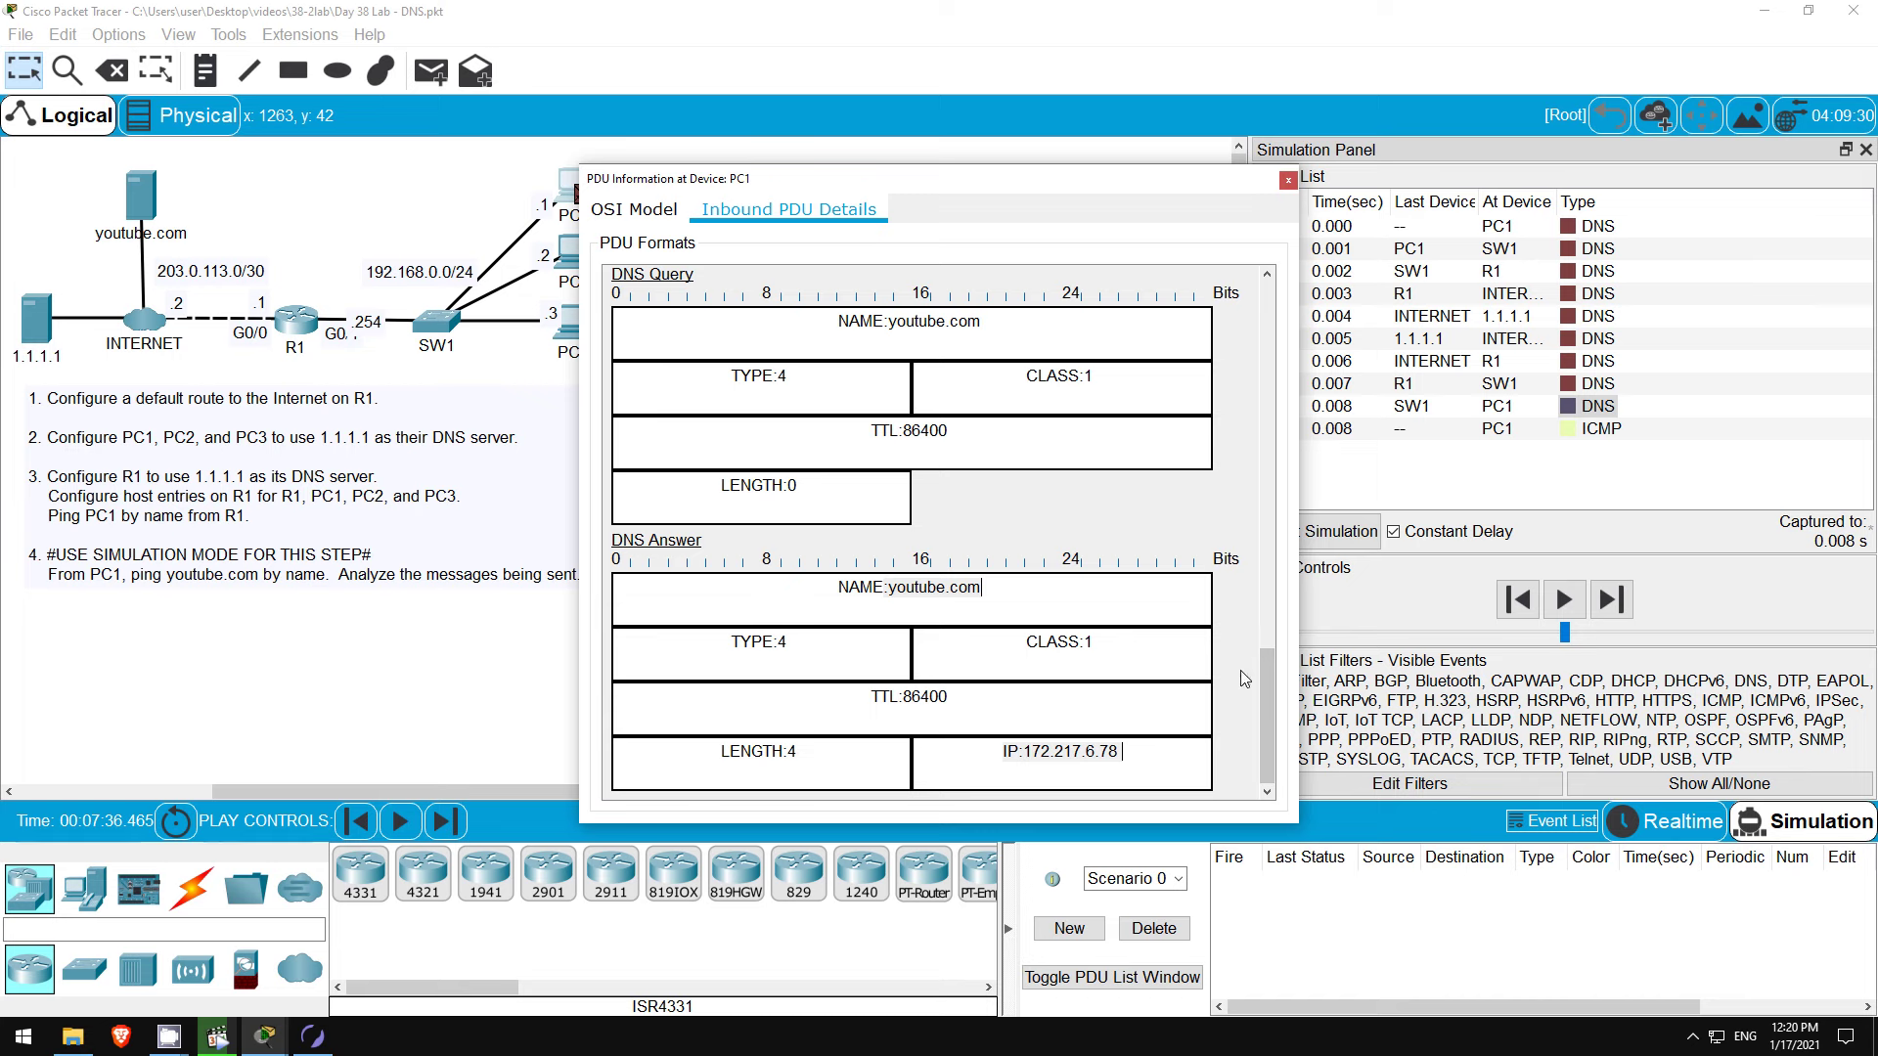
pyautogui.click(1174, 153)
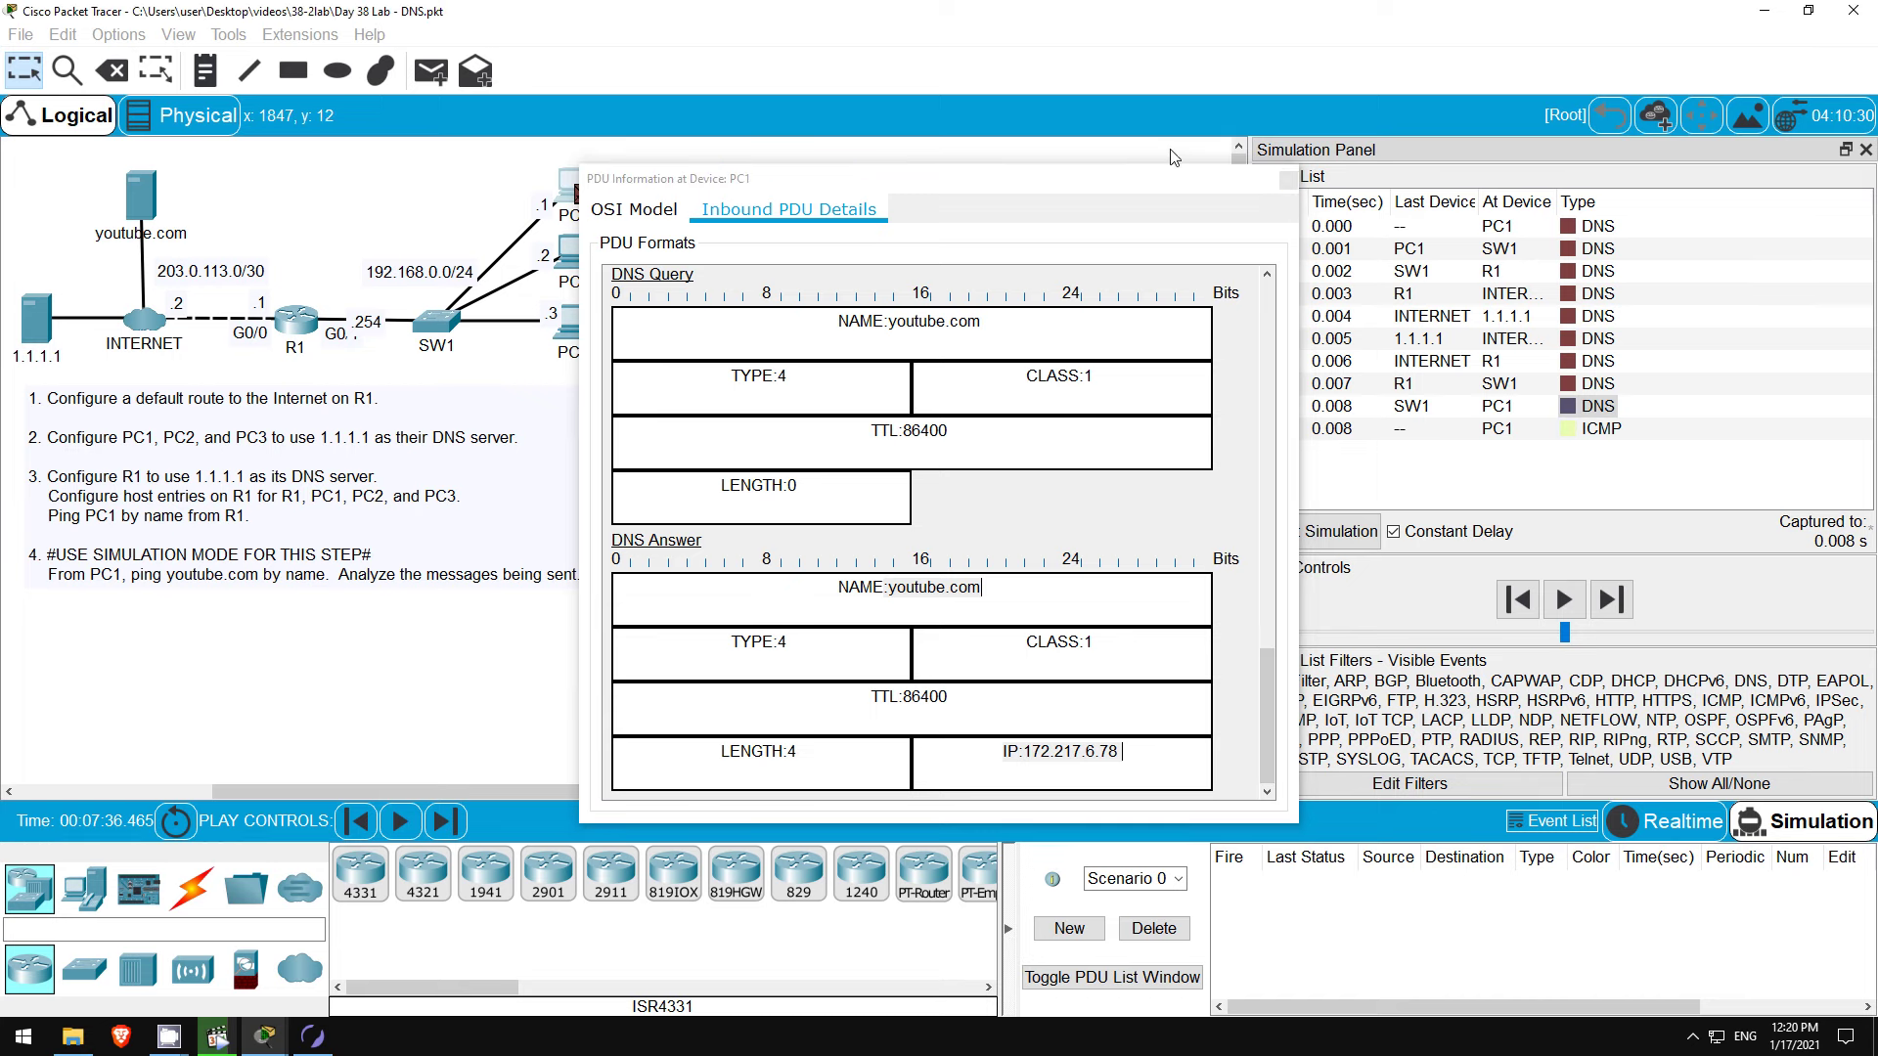
pyautogui.click(1285, 180)
pyautogui.click(1496, 428)
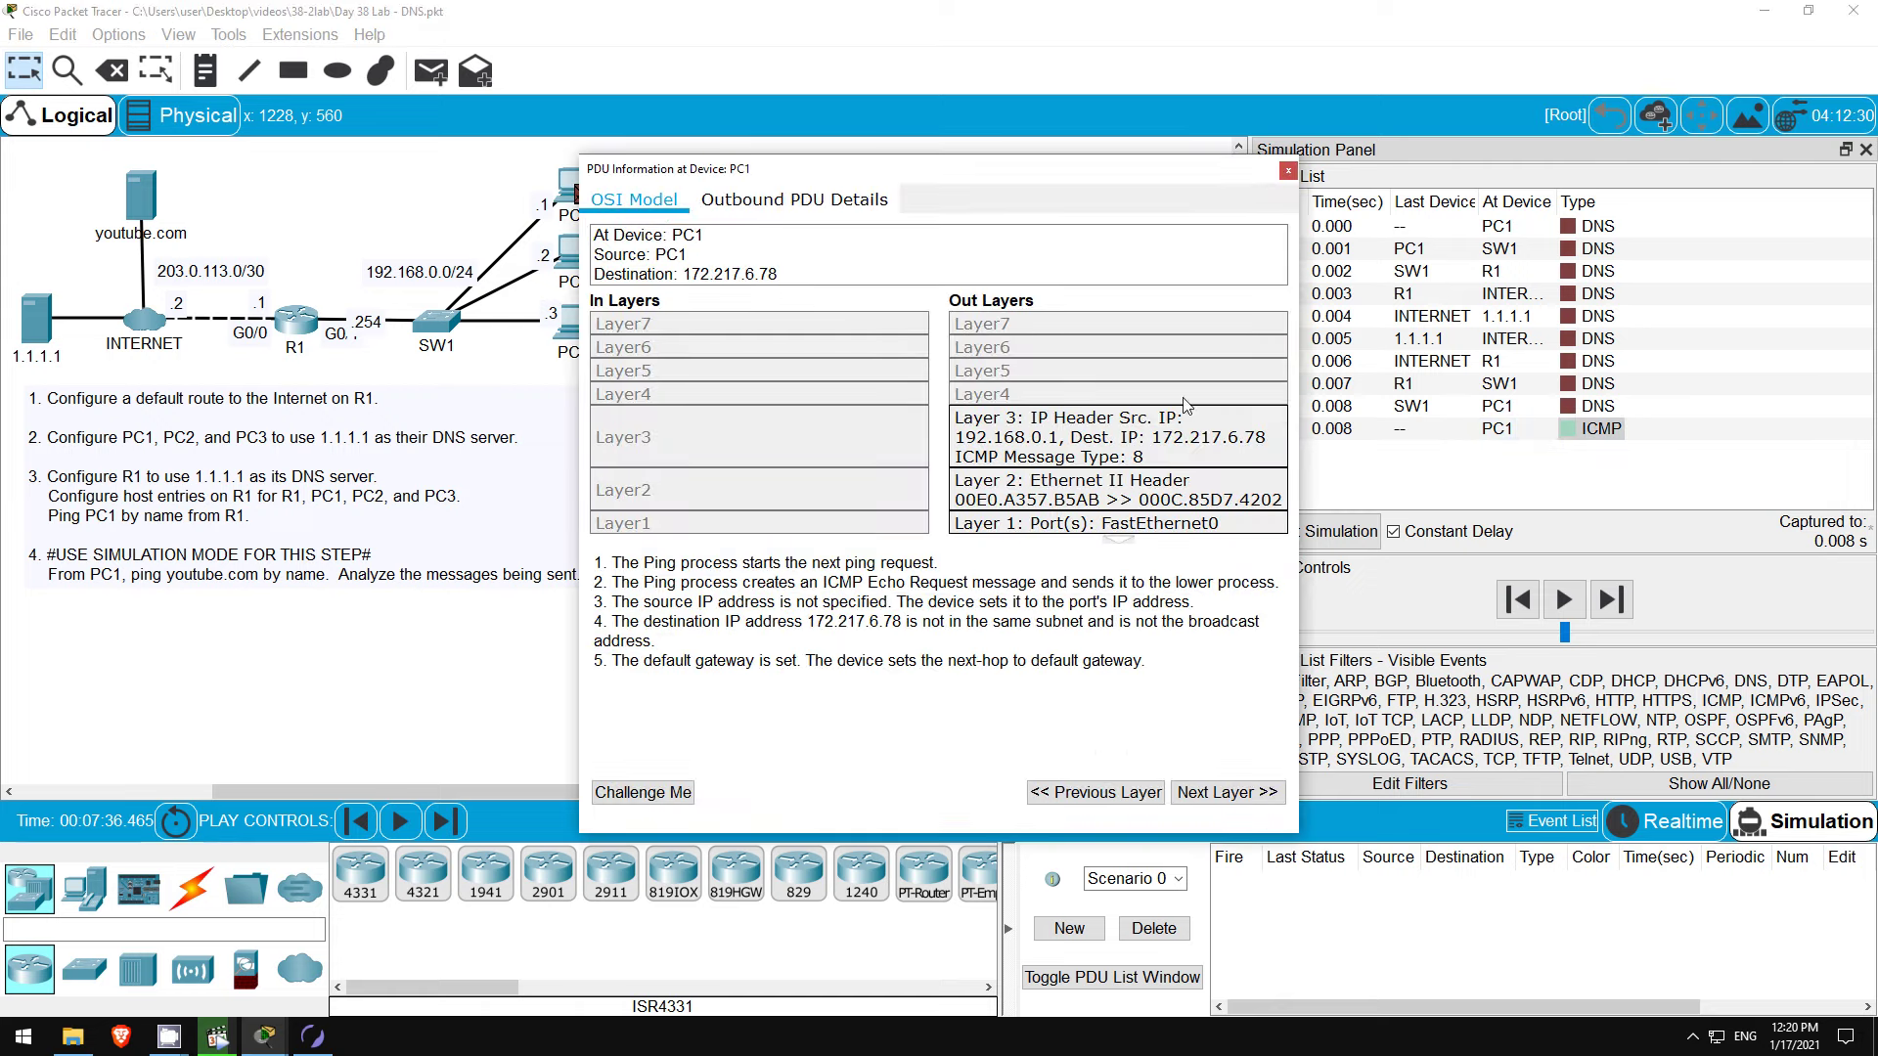
# Step: Step the ICMP ping from PC1 via SW1 and R1 to youtube.com and its reply back to PC1
pyautogui.click(1288, 172)
pyautogui.click(1612, 599)
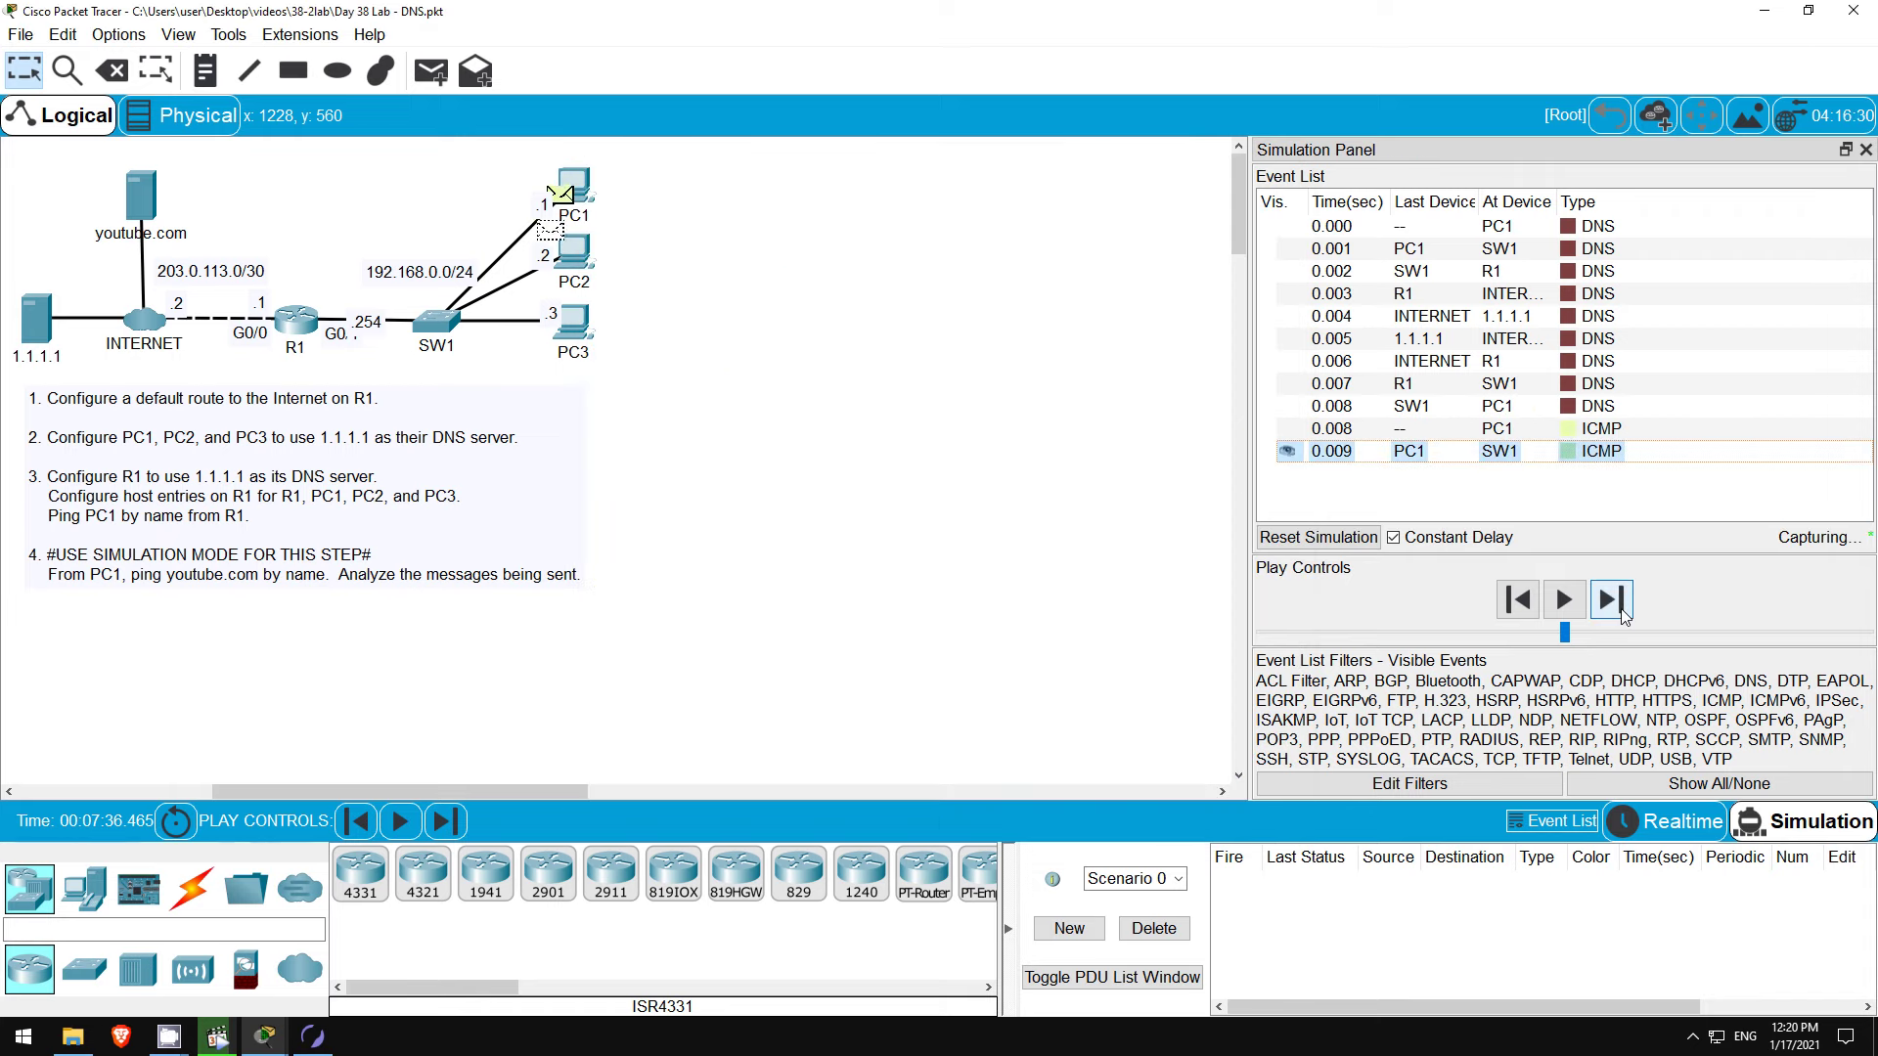
pyautogui.click(1612, 600)
pyautogui.click(1615, 604)
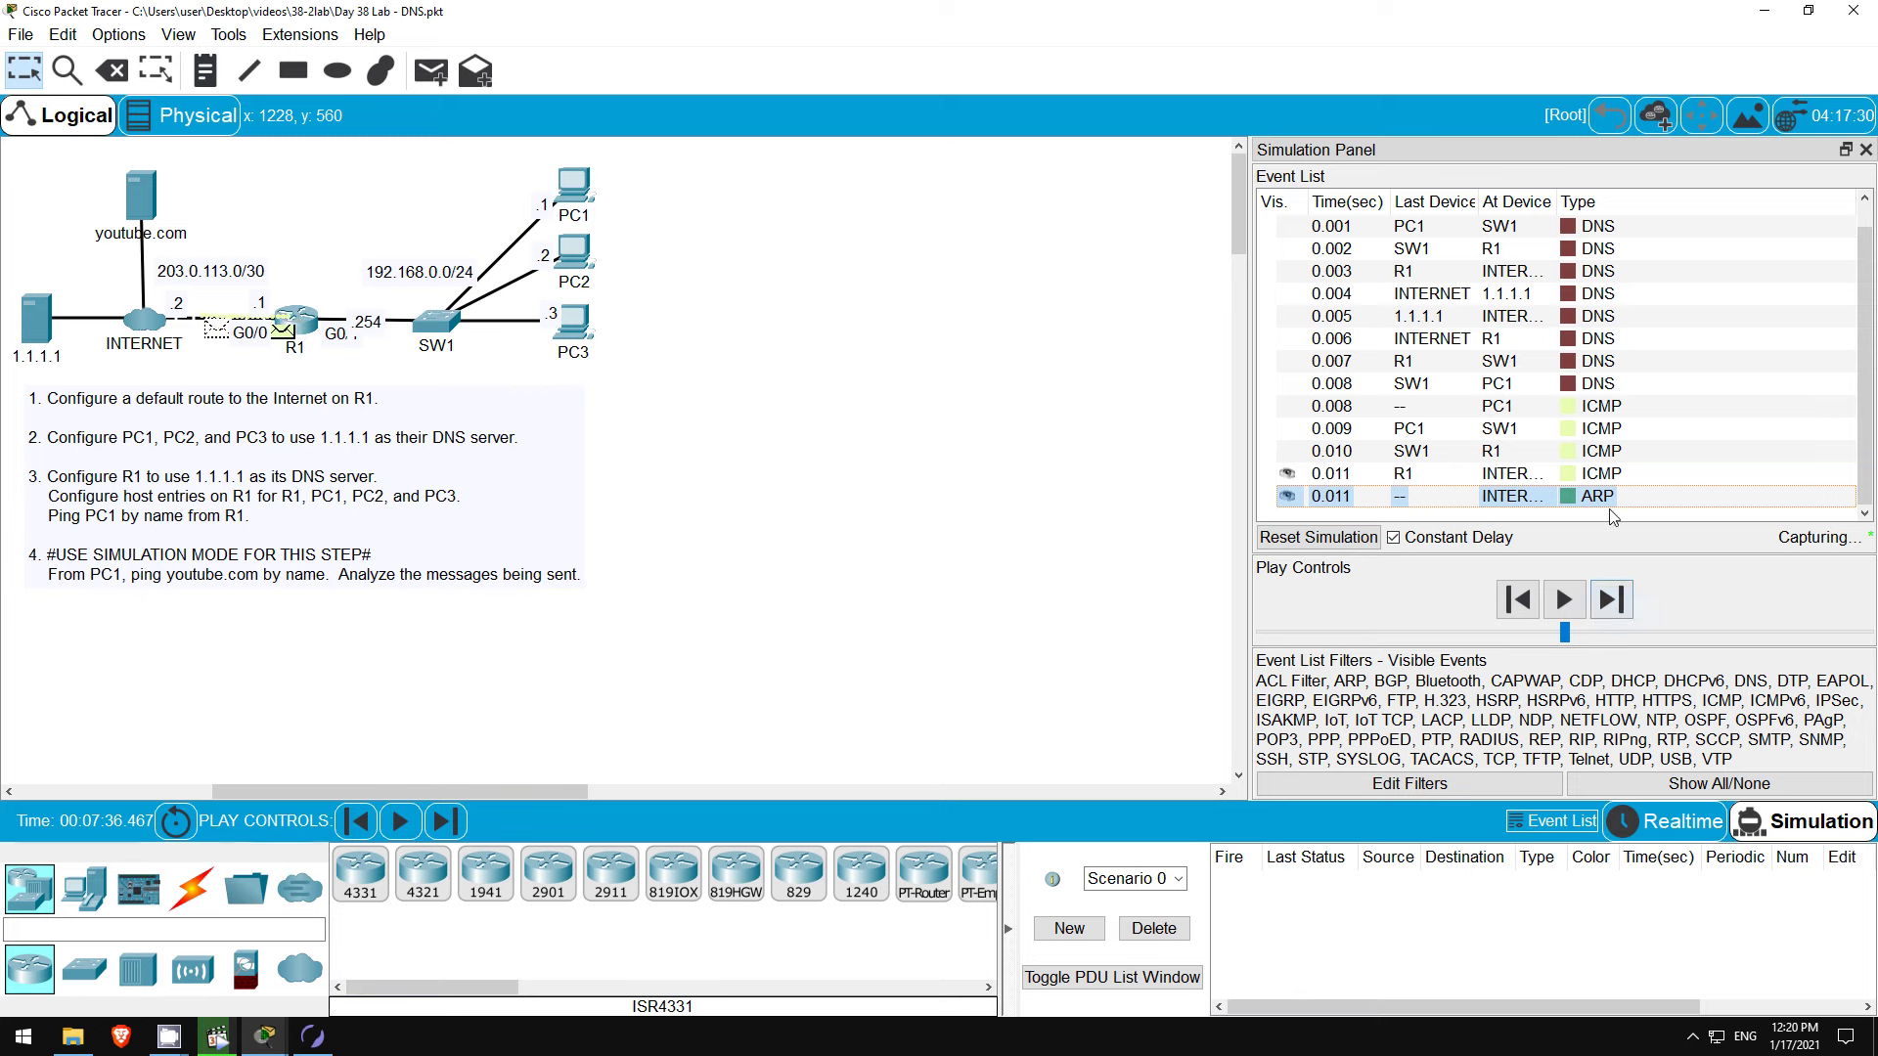
pyautogui.click(1616, 599)
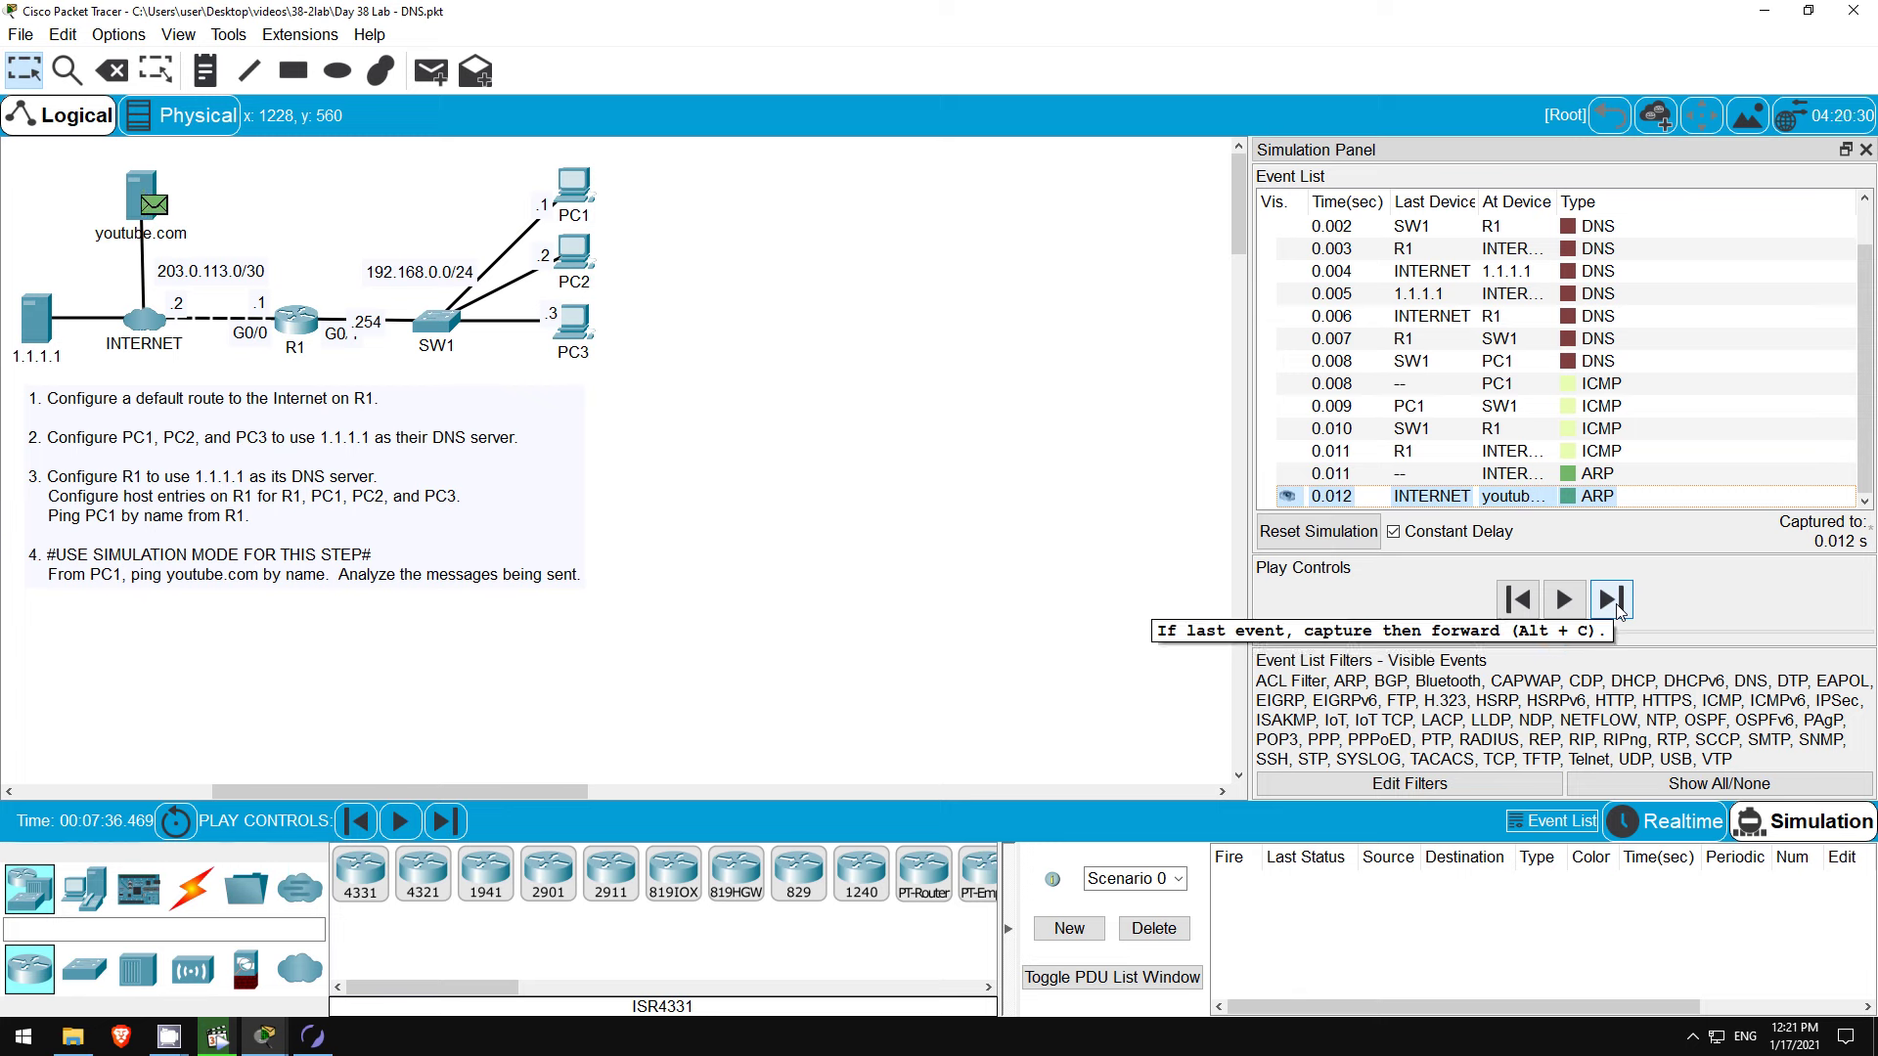
pyautogui.click(1613, 599)
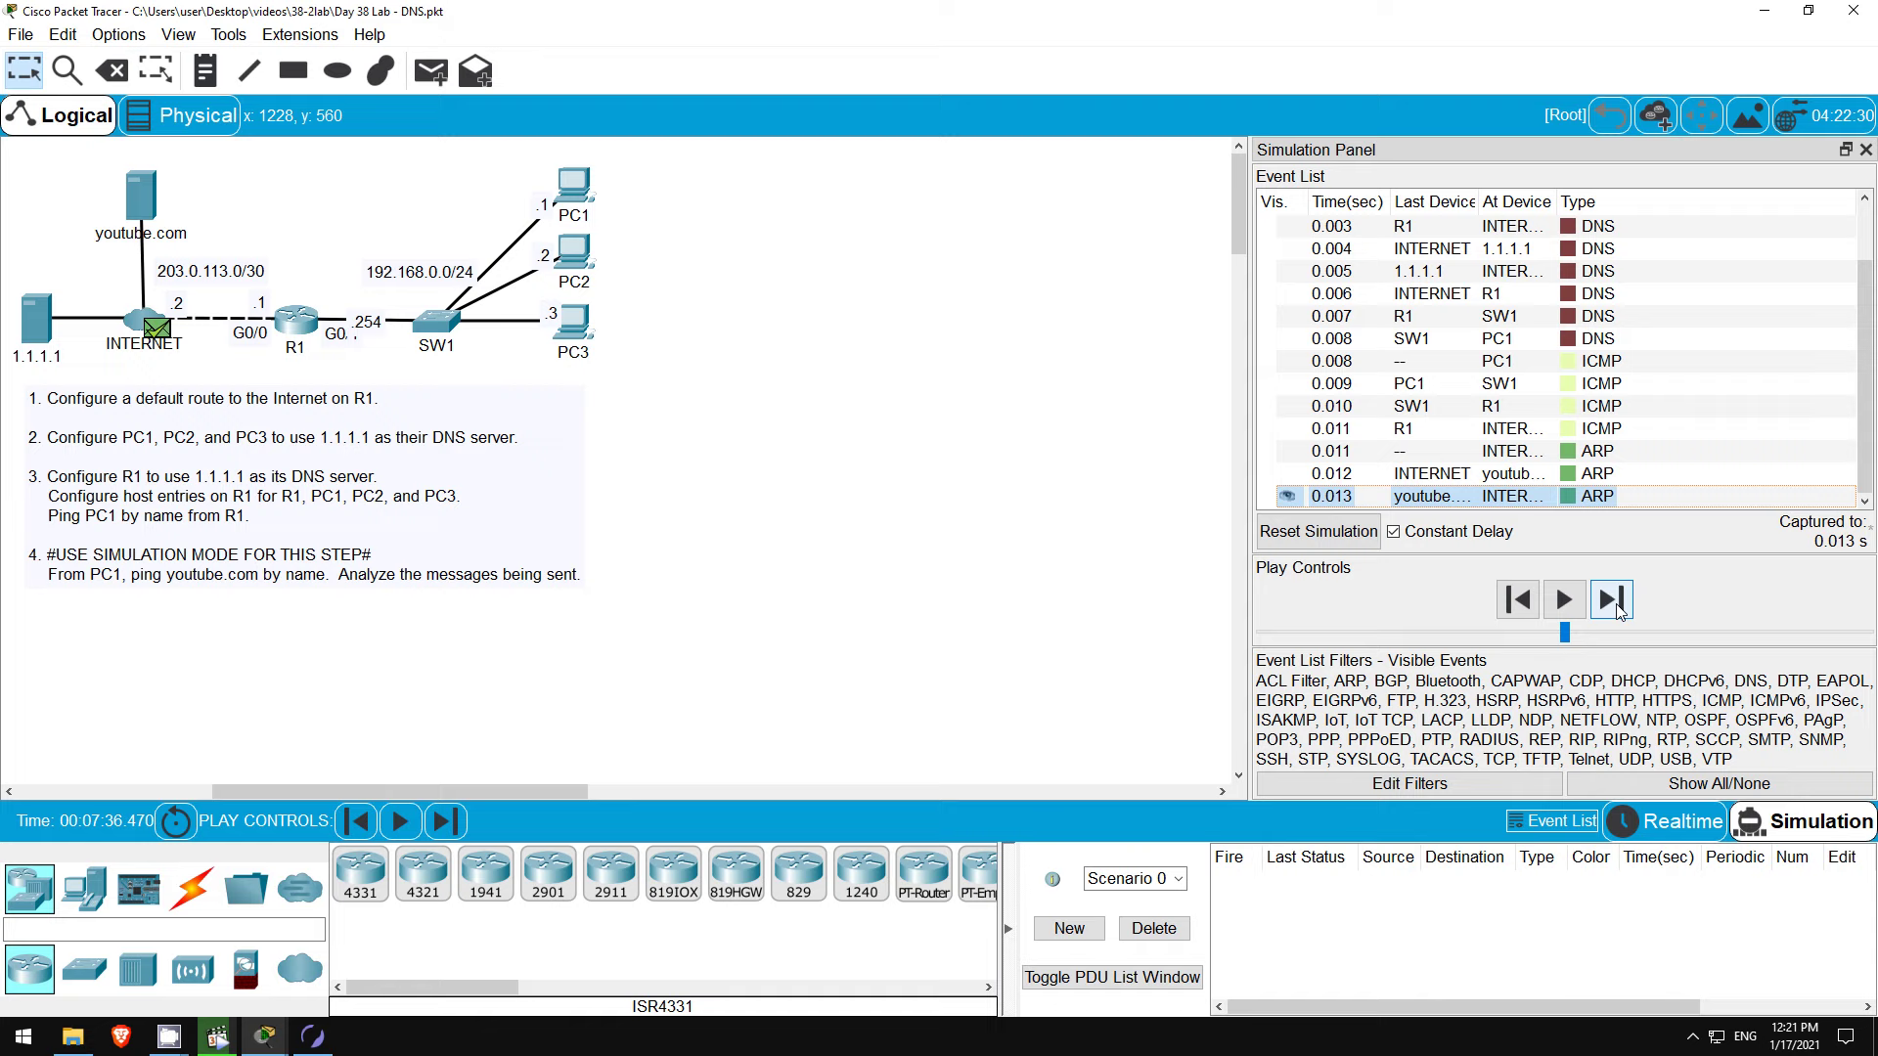
pyautogui.click(1613, 599)
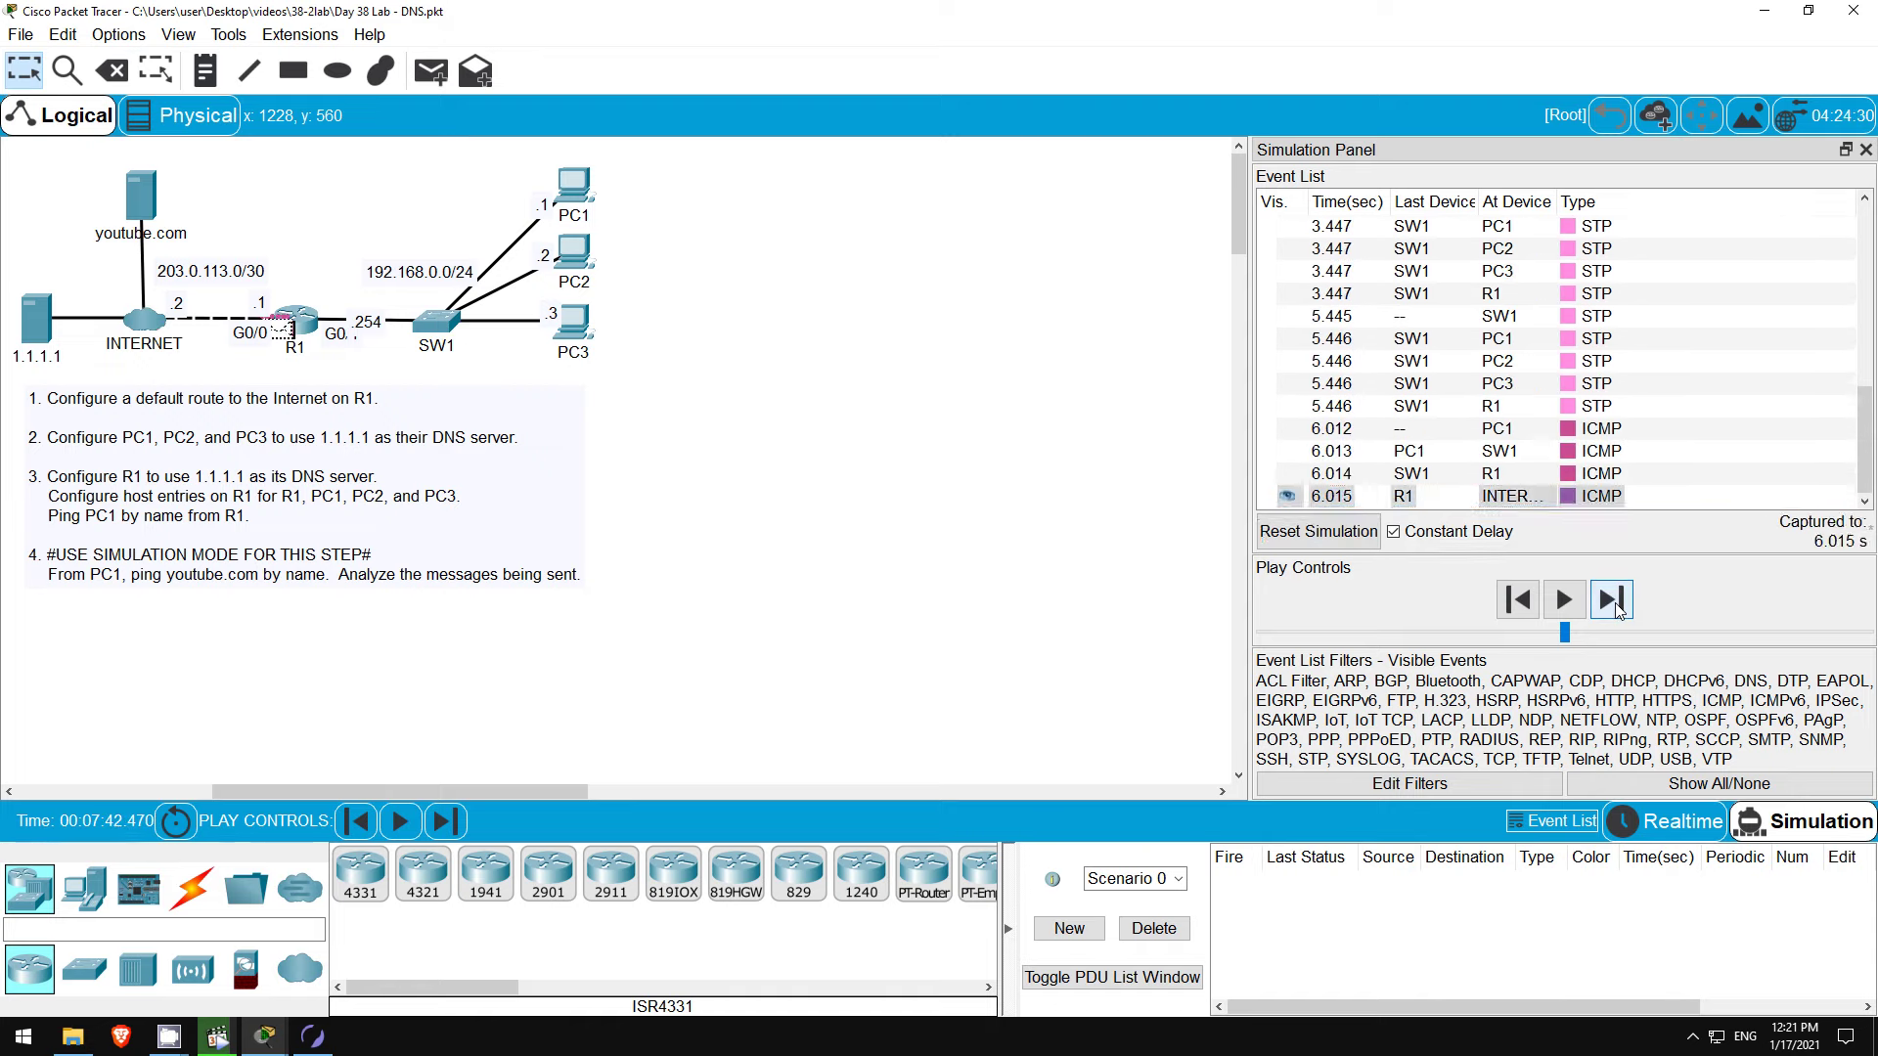
pyautogui.click(1616, 609)
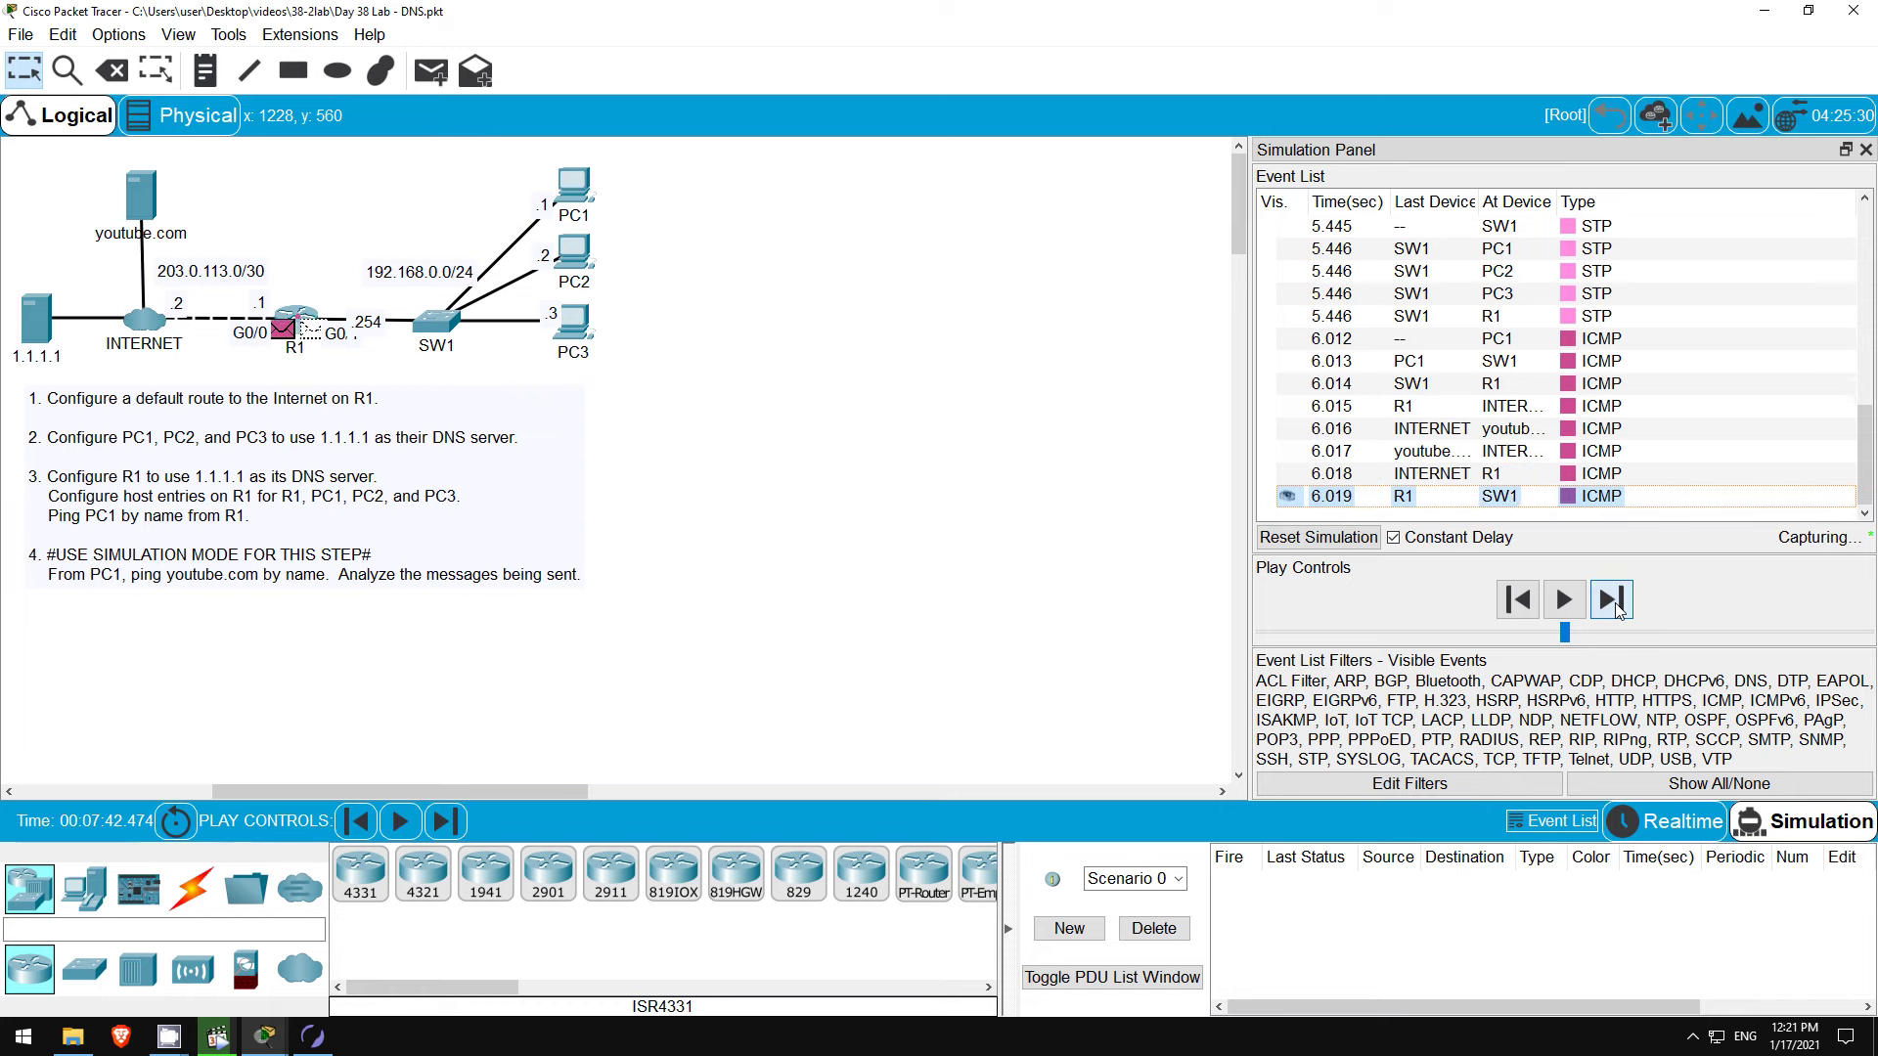
pyautogui.click(1616, 608)
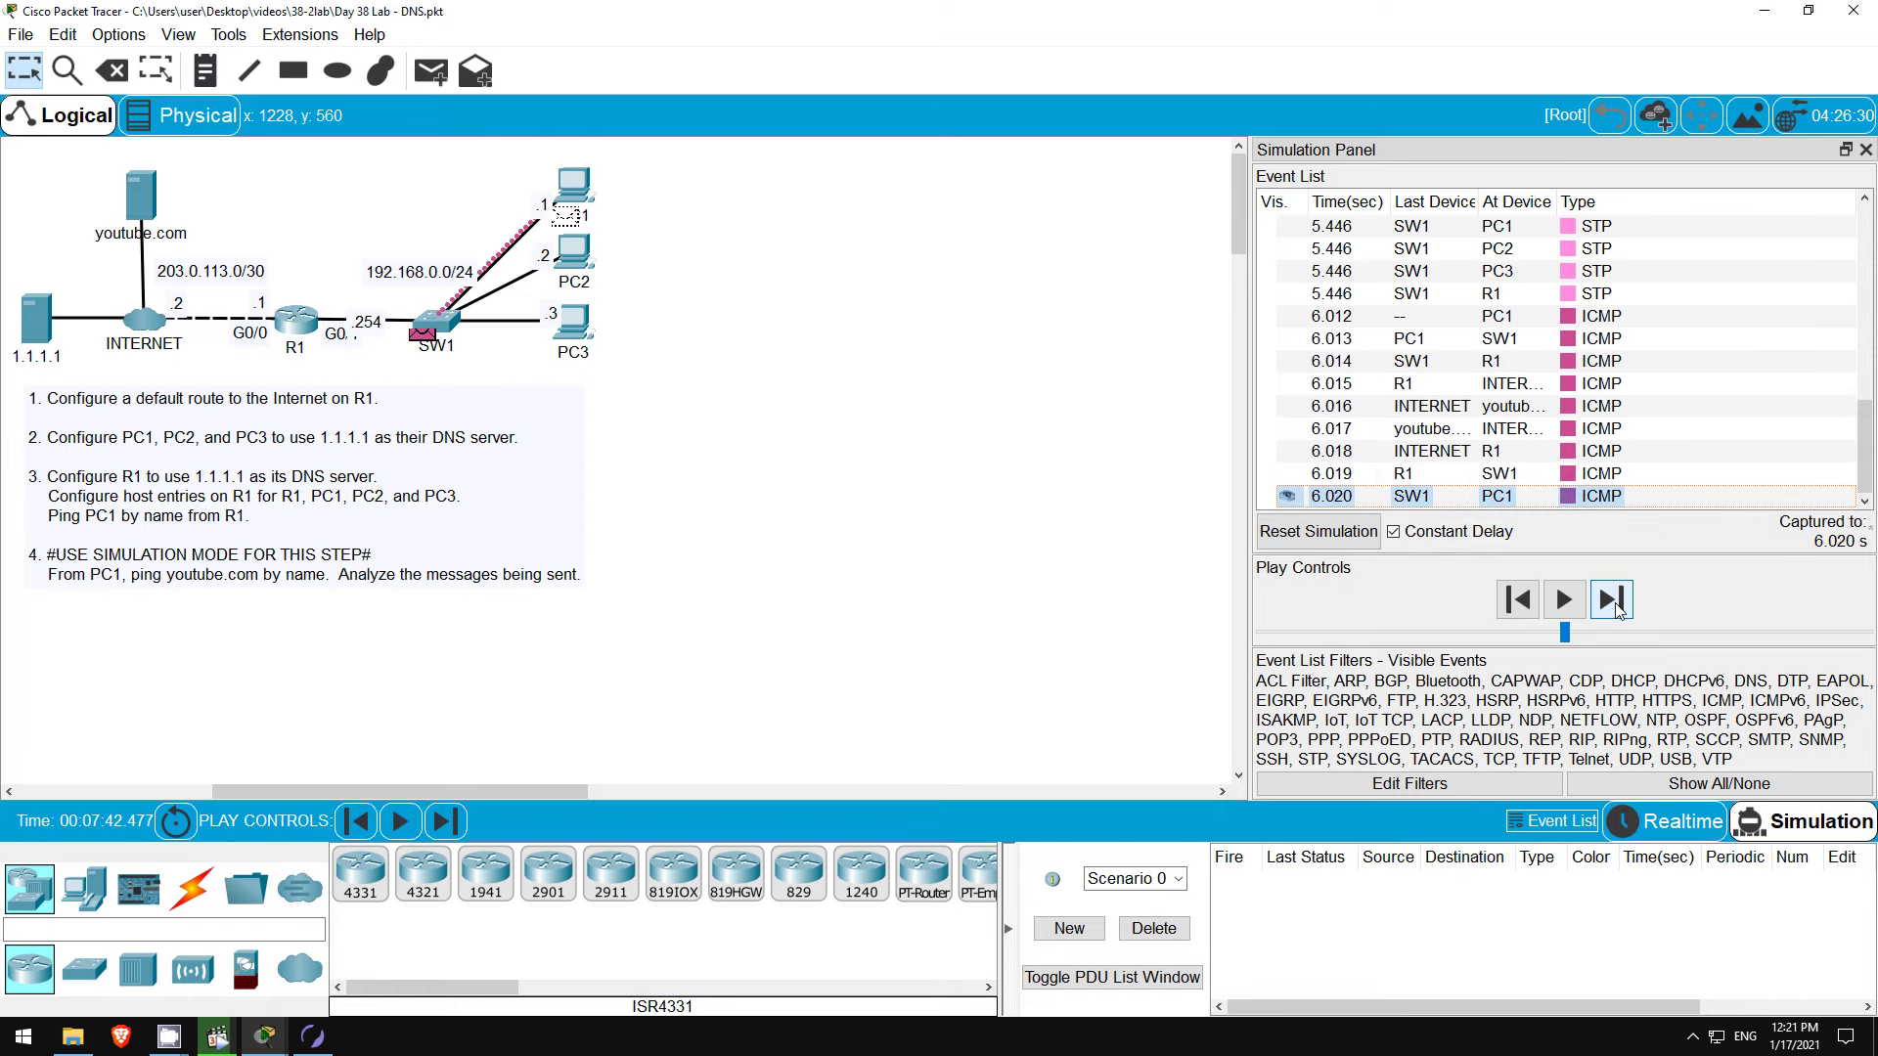
# Step: Back in realtime mode, rerun ping youtube.com on PC1 and get all four replies with 0% loss
pyautogui.click(1668, 824)
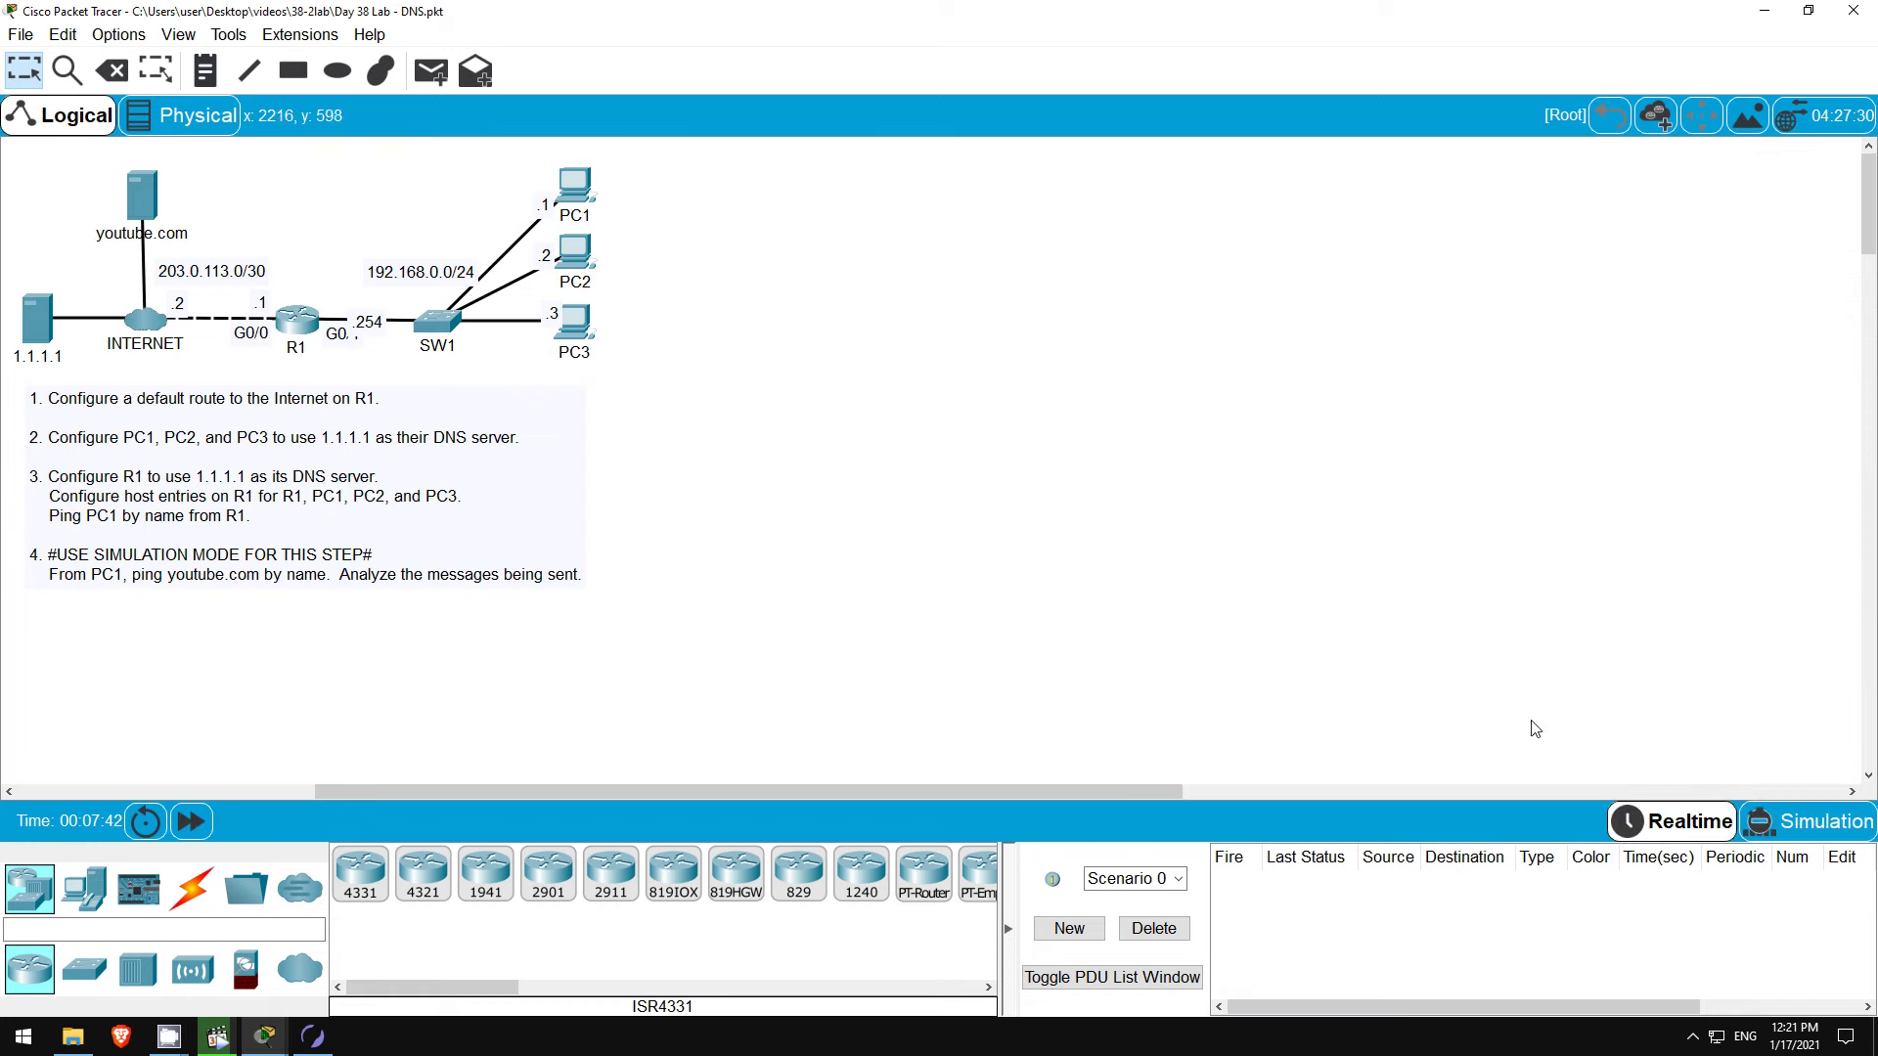
pyautogui.click(586, 179)
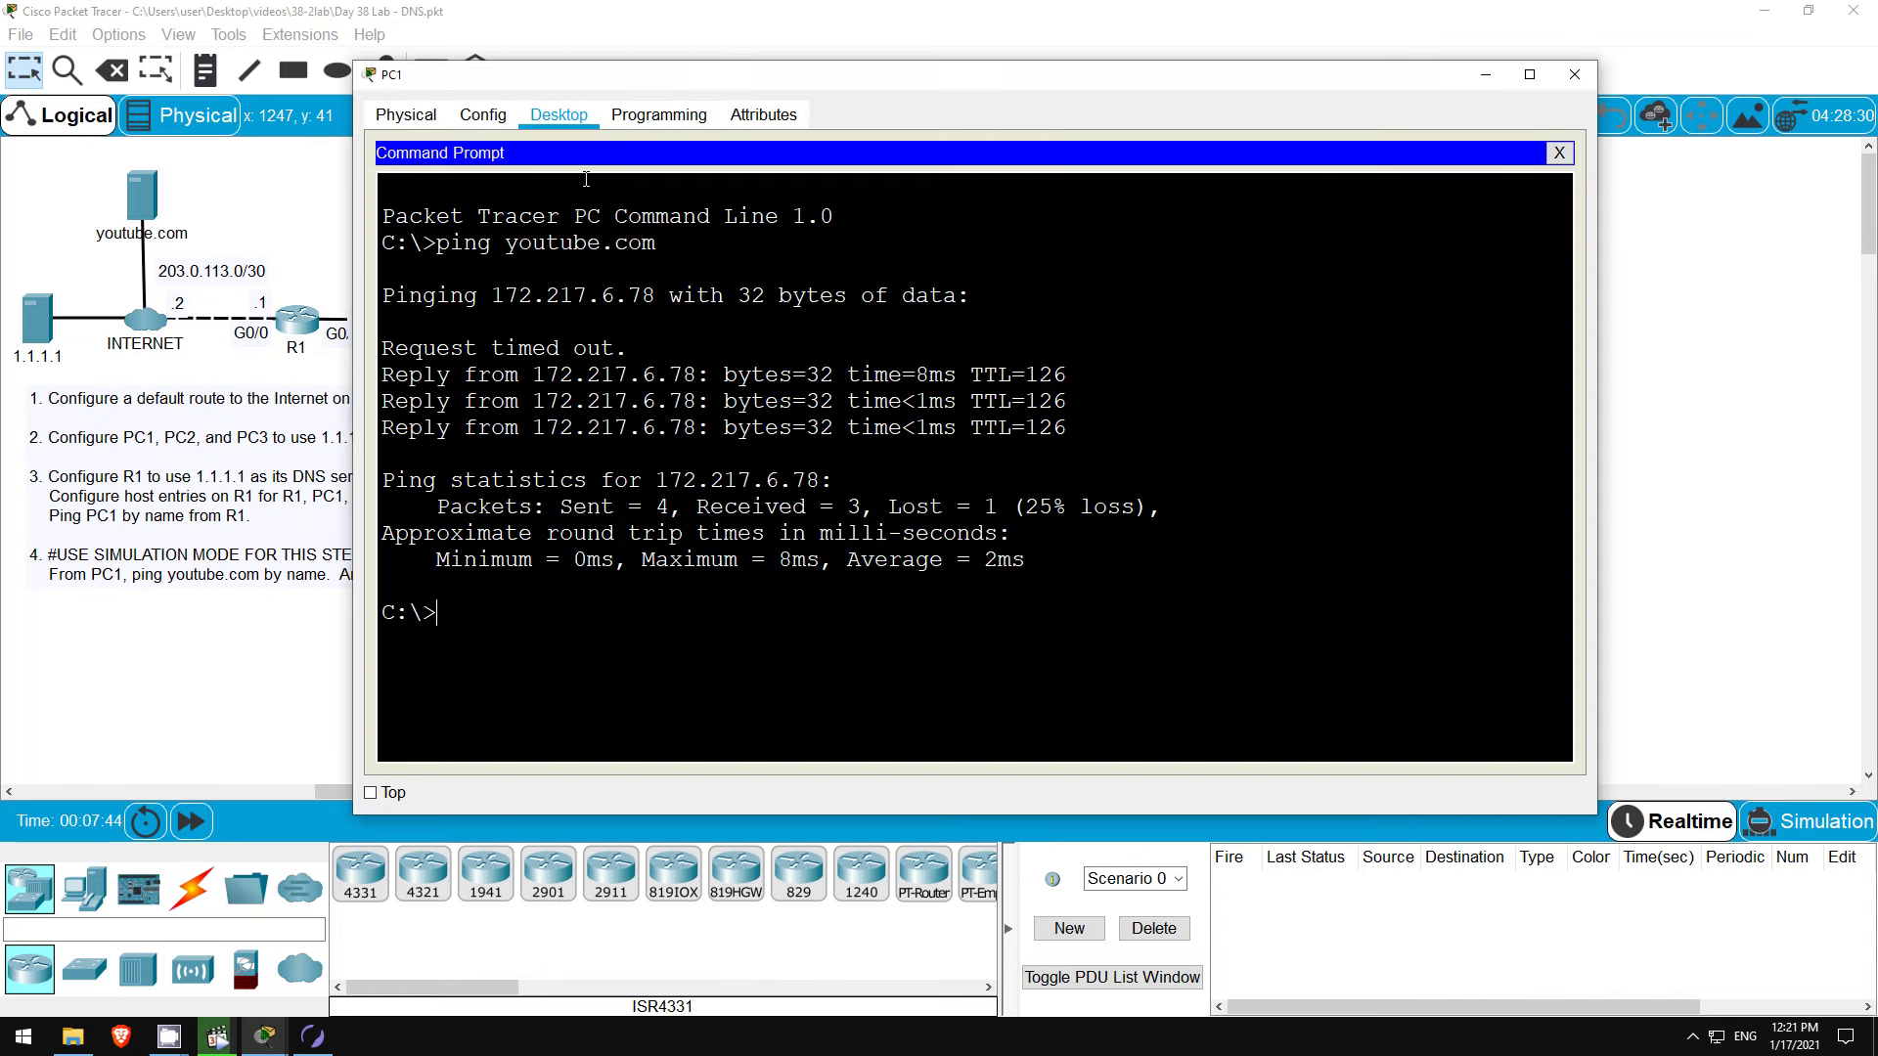
pyautogui.moveTo(408, 348); pyautogui.dragTo(1093, 444)
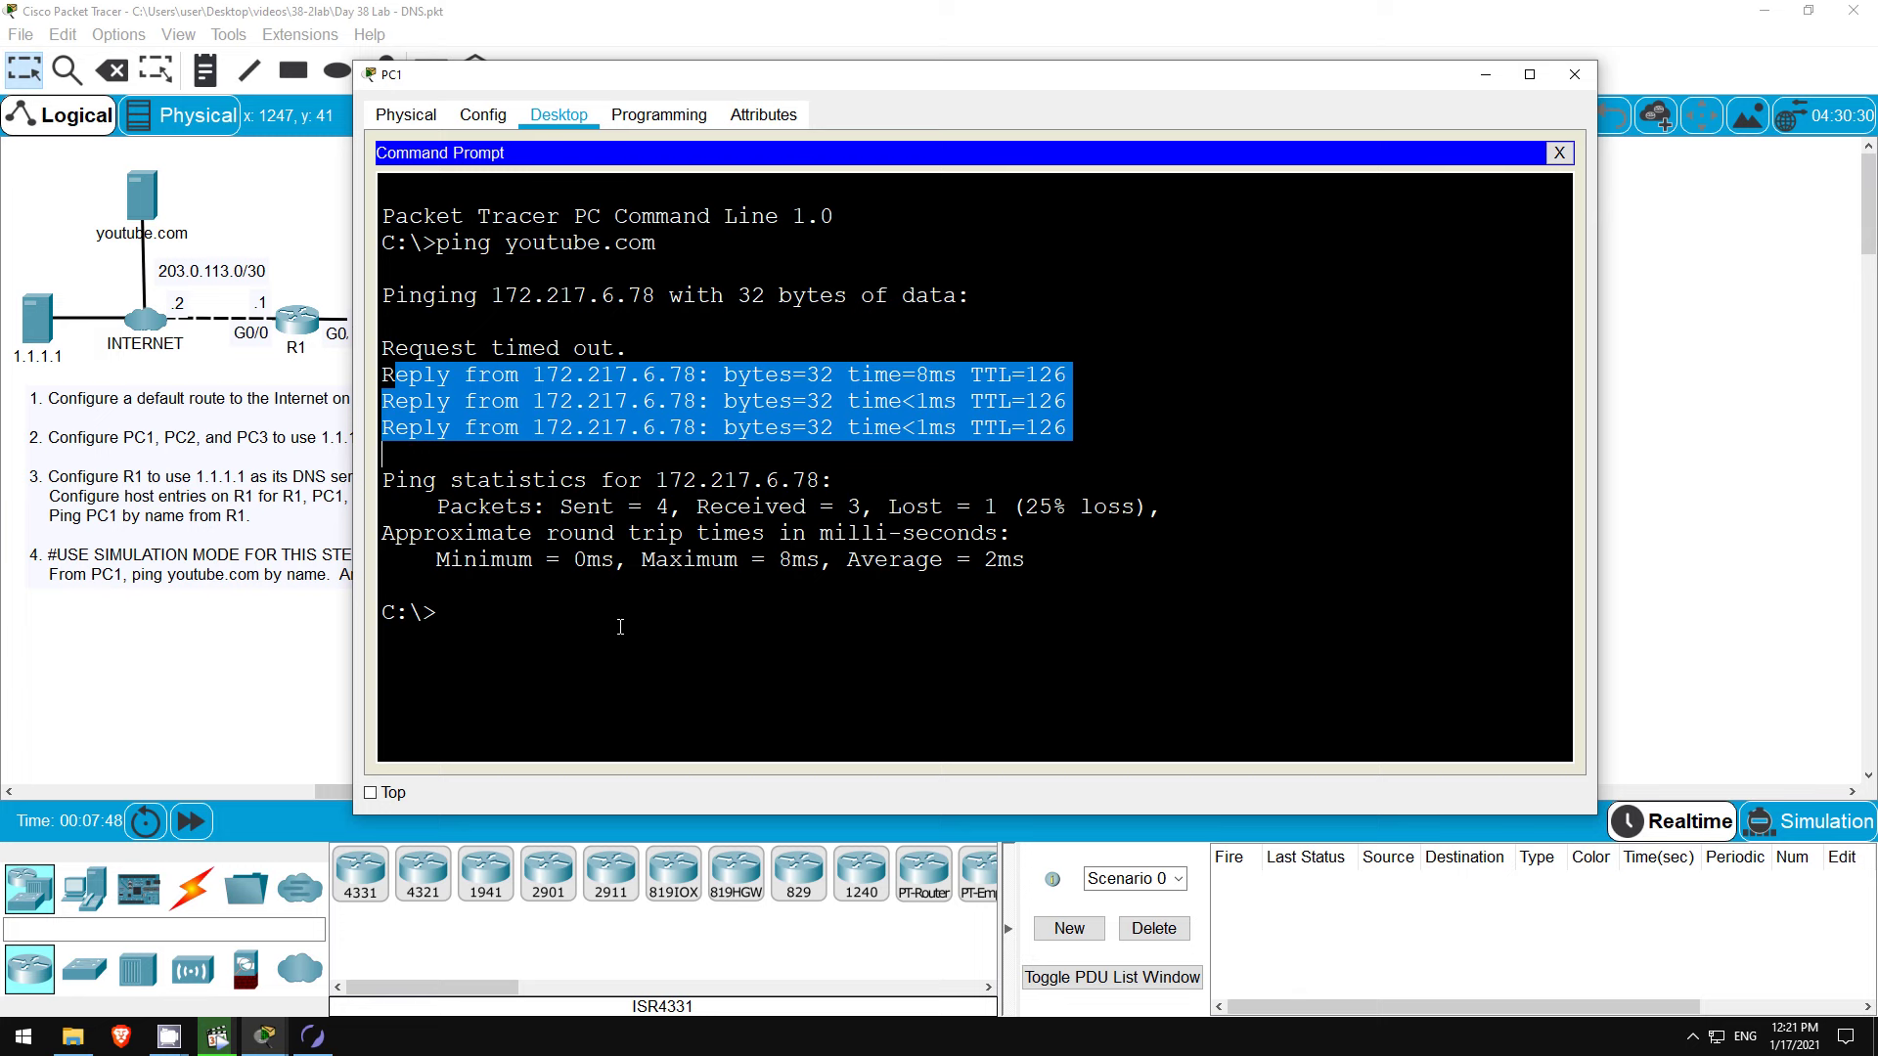
pyautogui.click(559, 611)
pyautogui.press('Up')
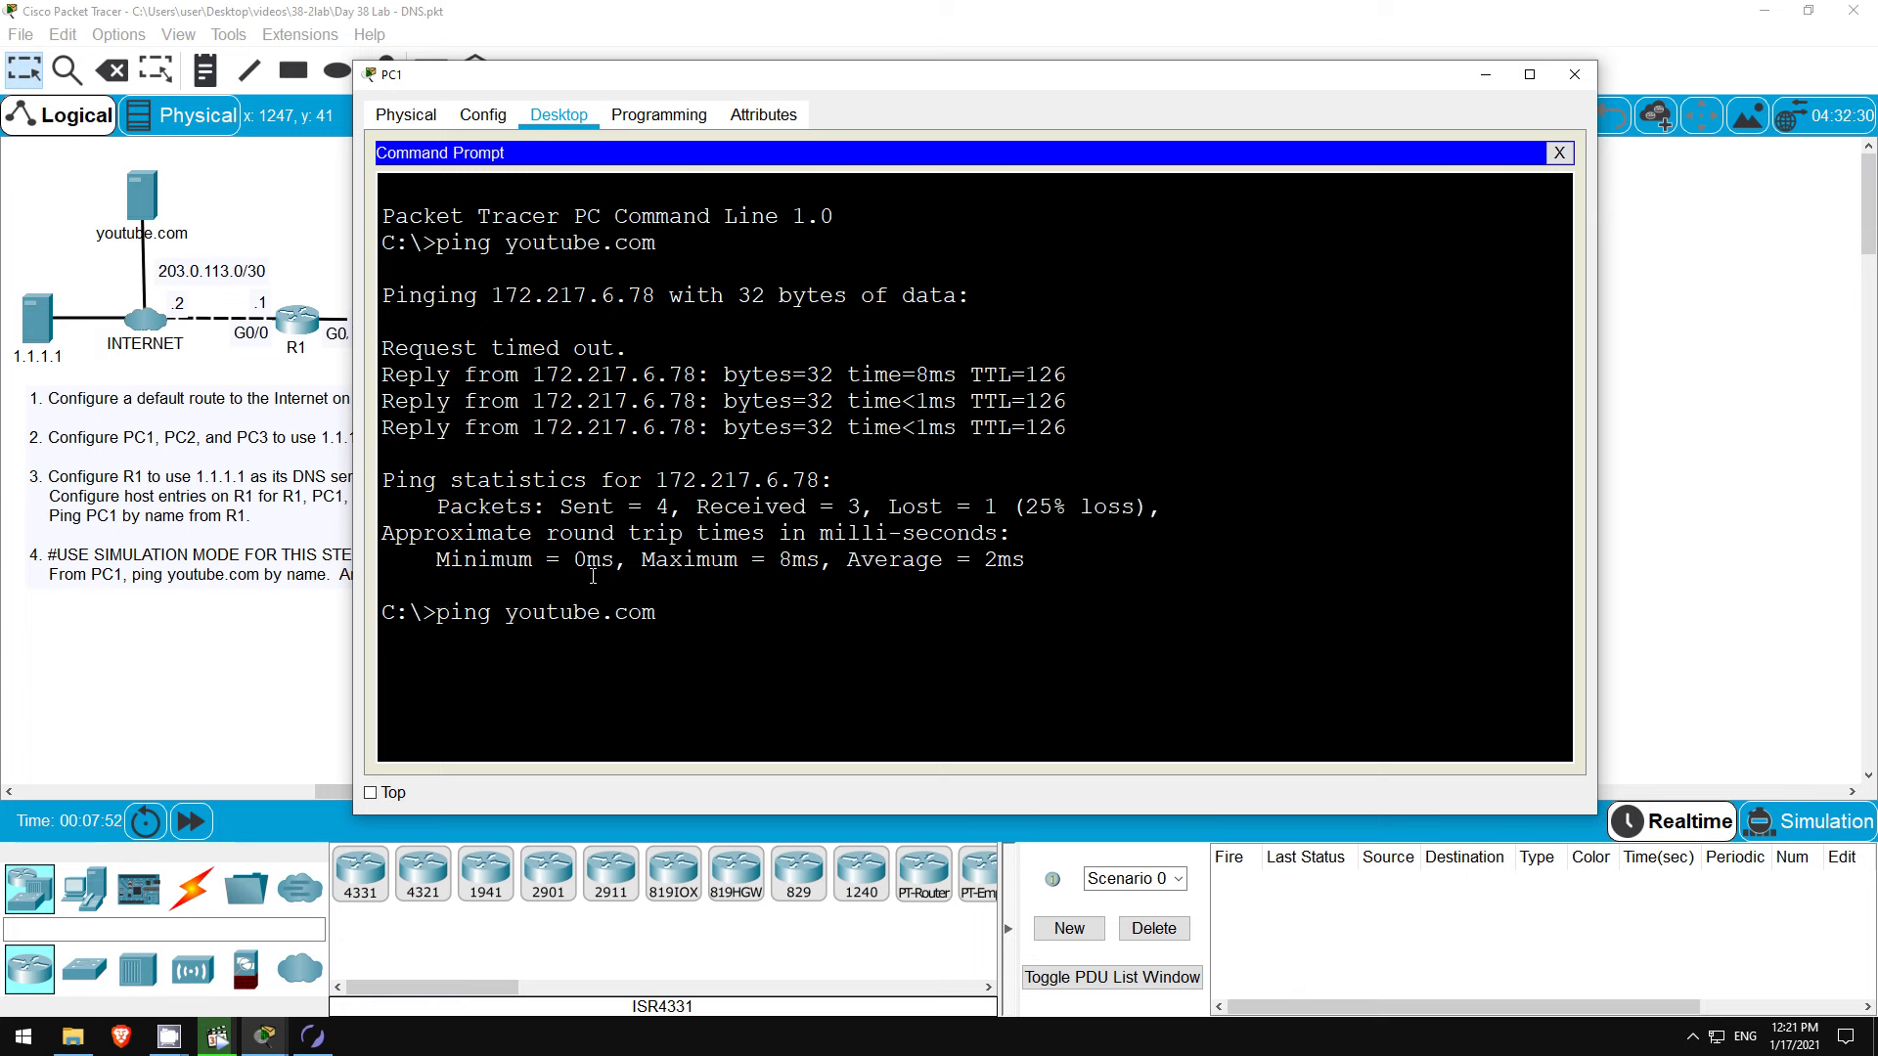
pyautogui.press('Return')
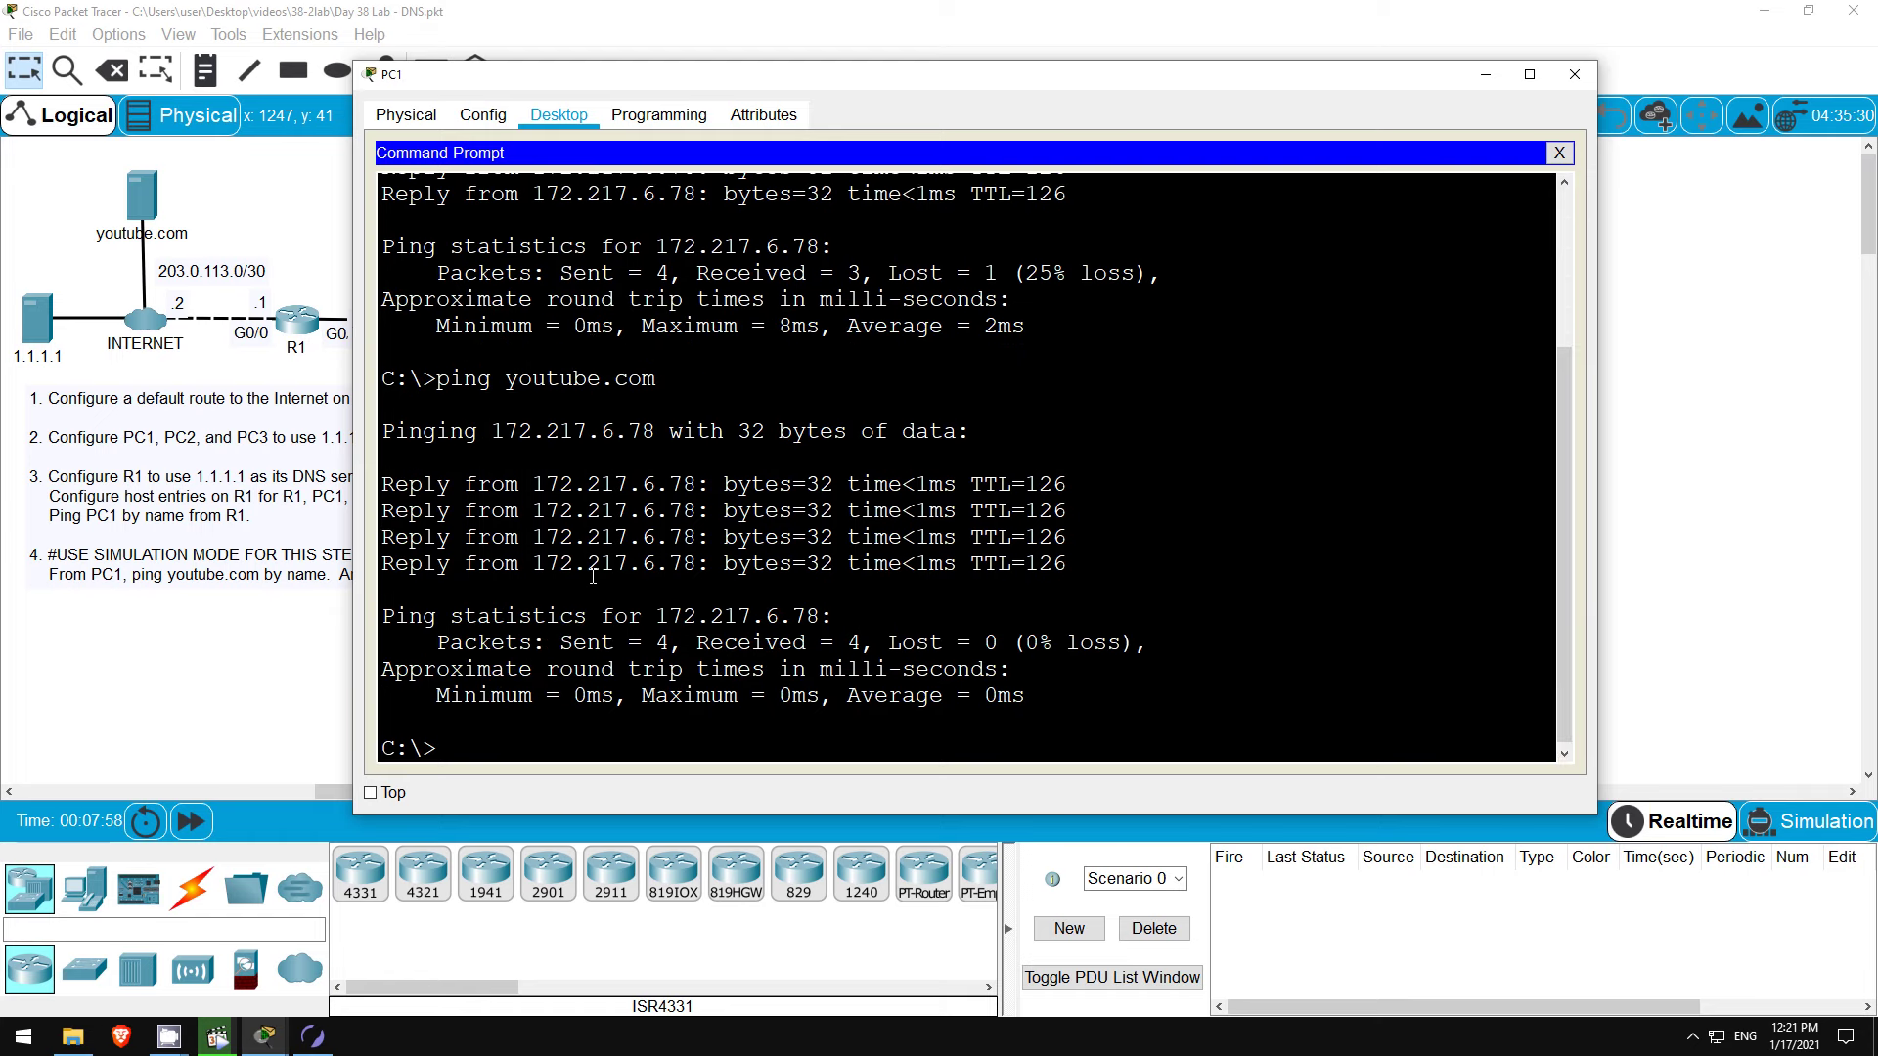
pyautogui.click(219, 672)
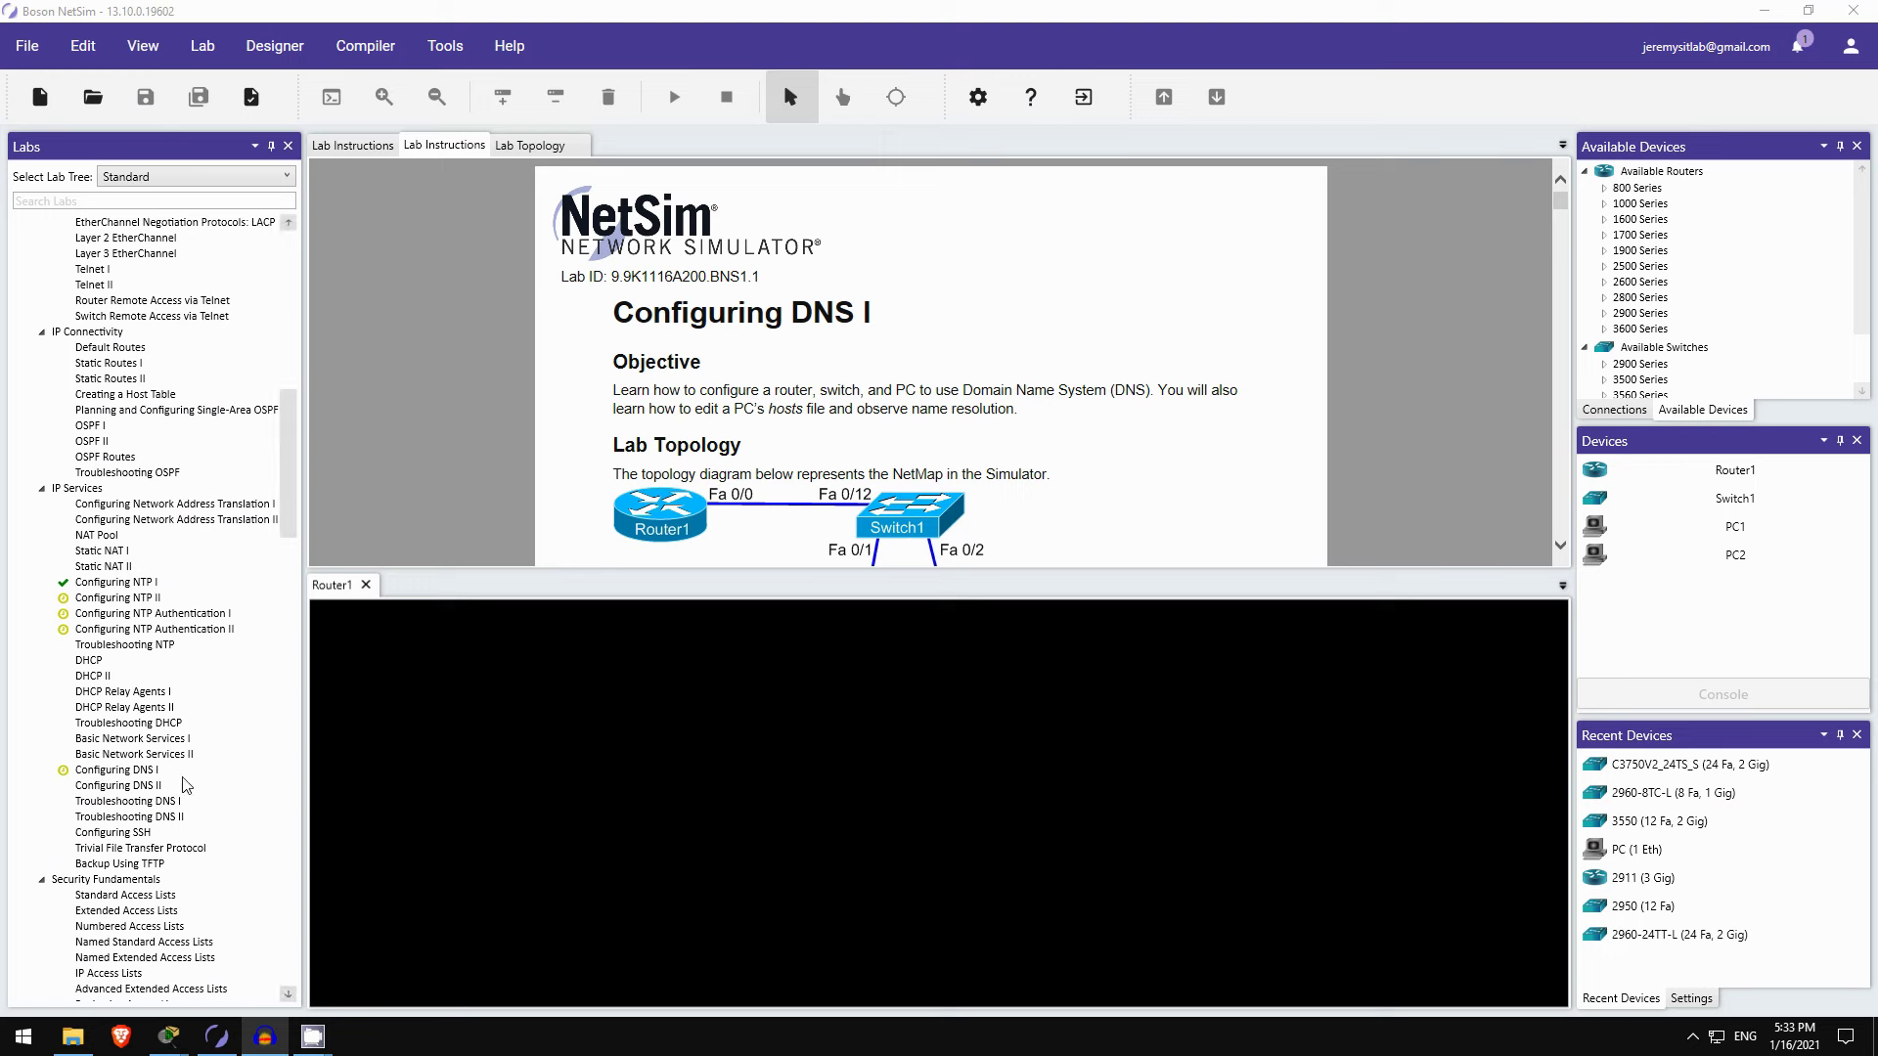
# Step: Read the Configuring DNS I instructions: Task 1 initial configurations for Router1, Switch1, PC1, PC2, and Task 2
pyautogui.scroll(-1, 168, 773)
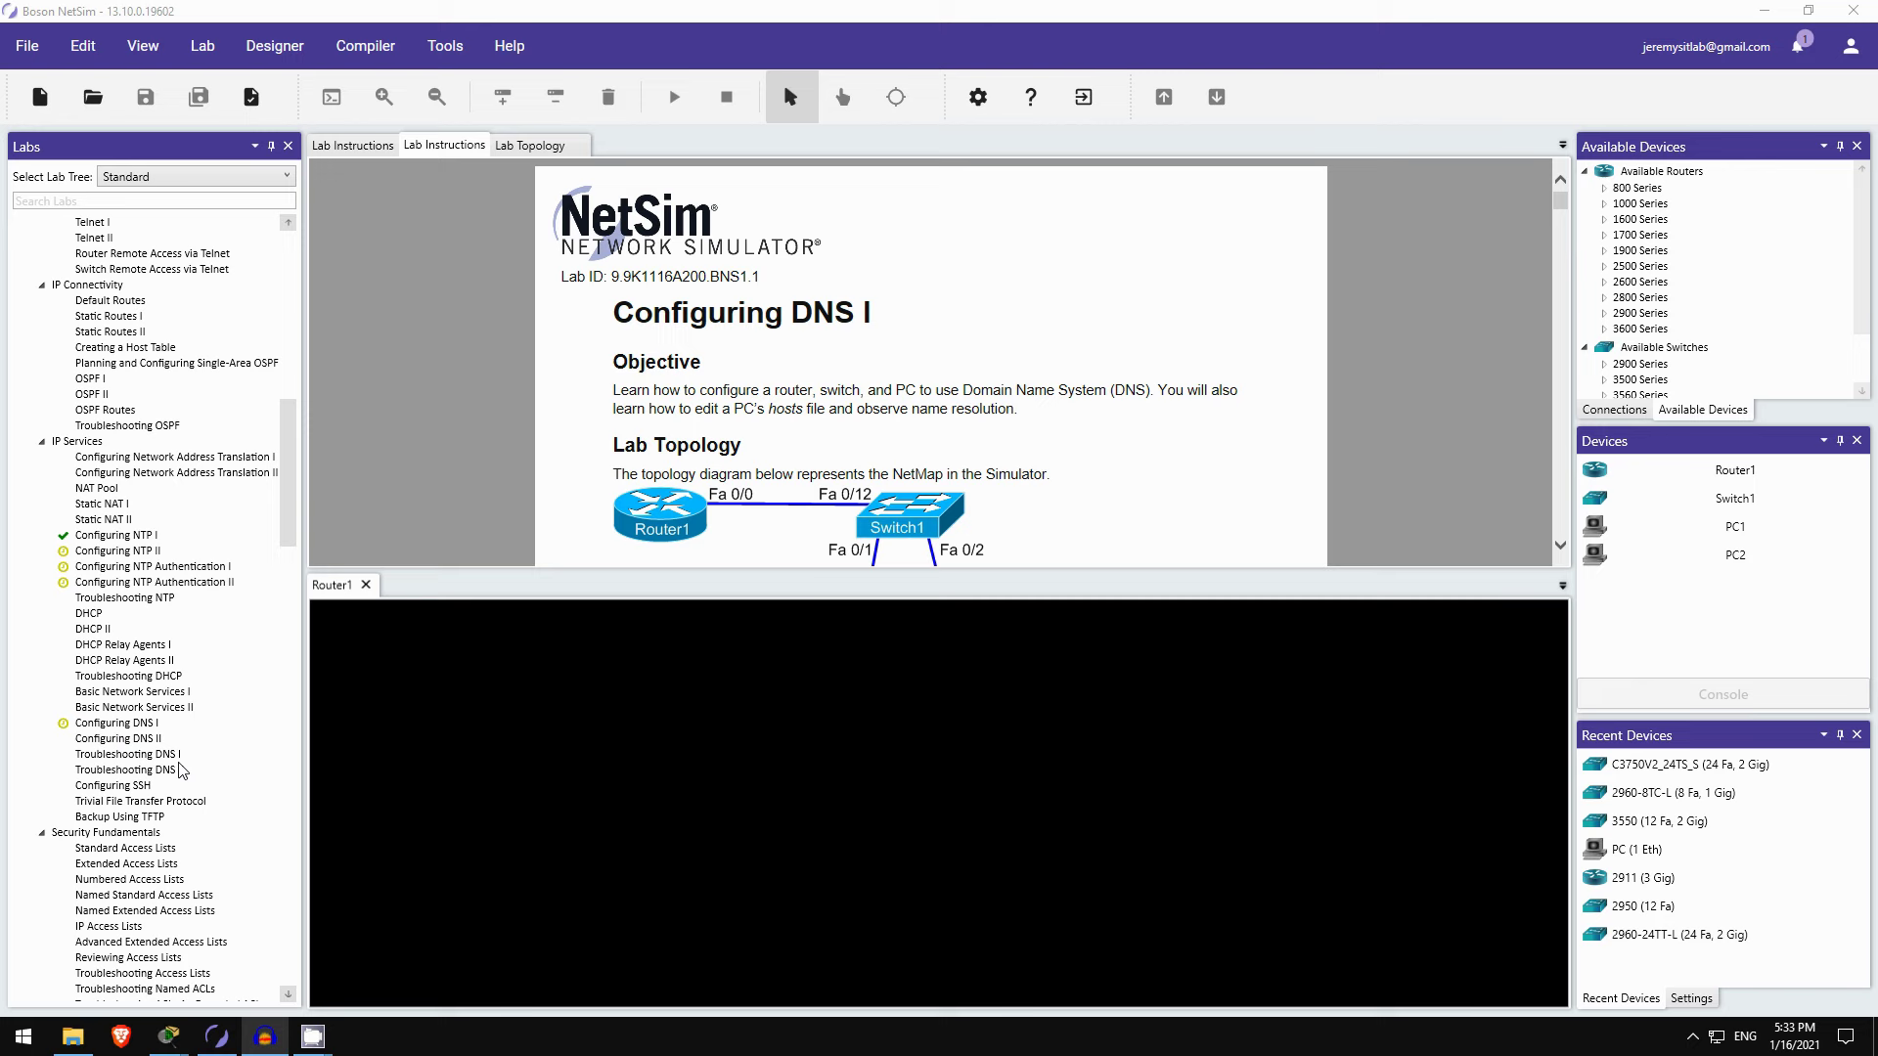
pyautogui.scroll(-2, 804, 389)
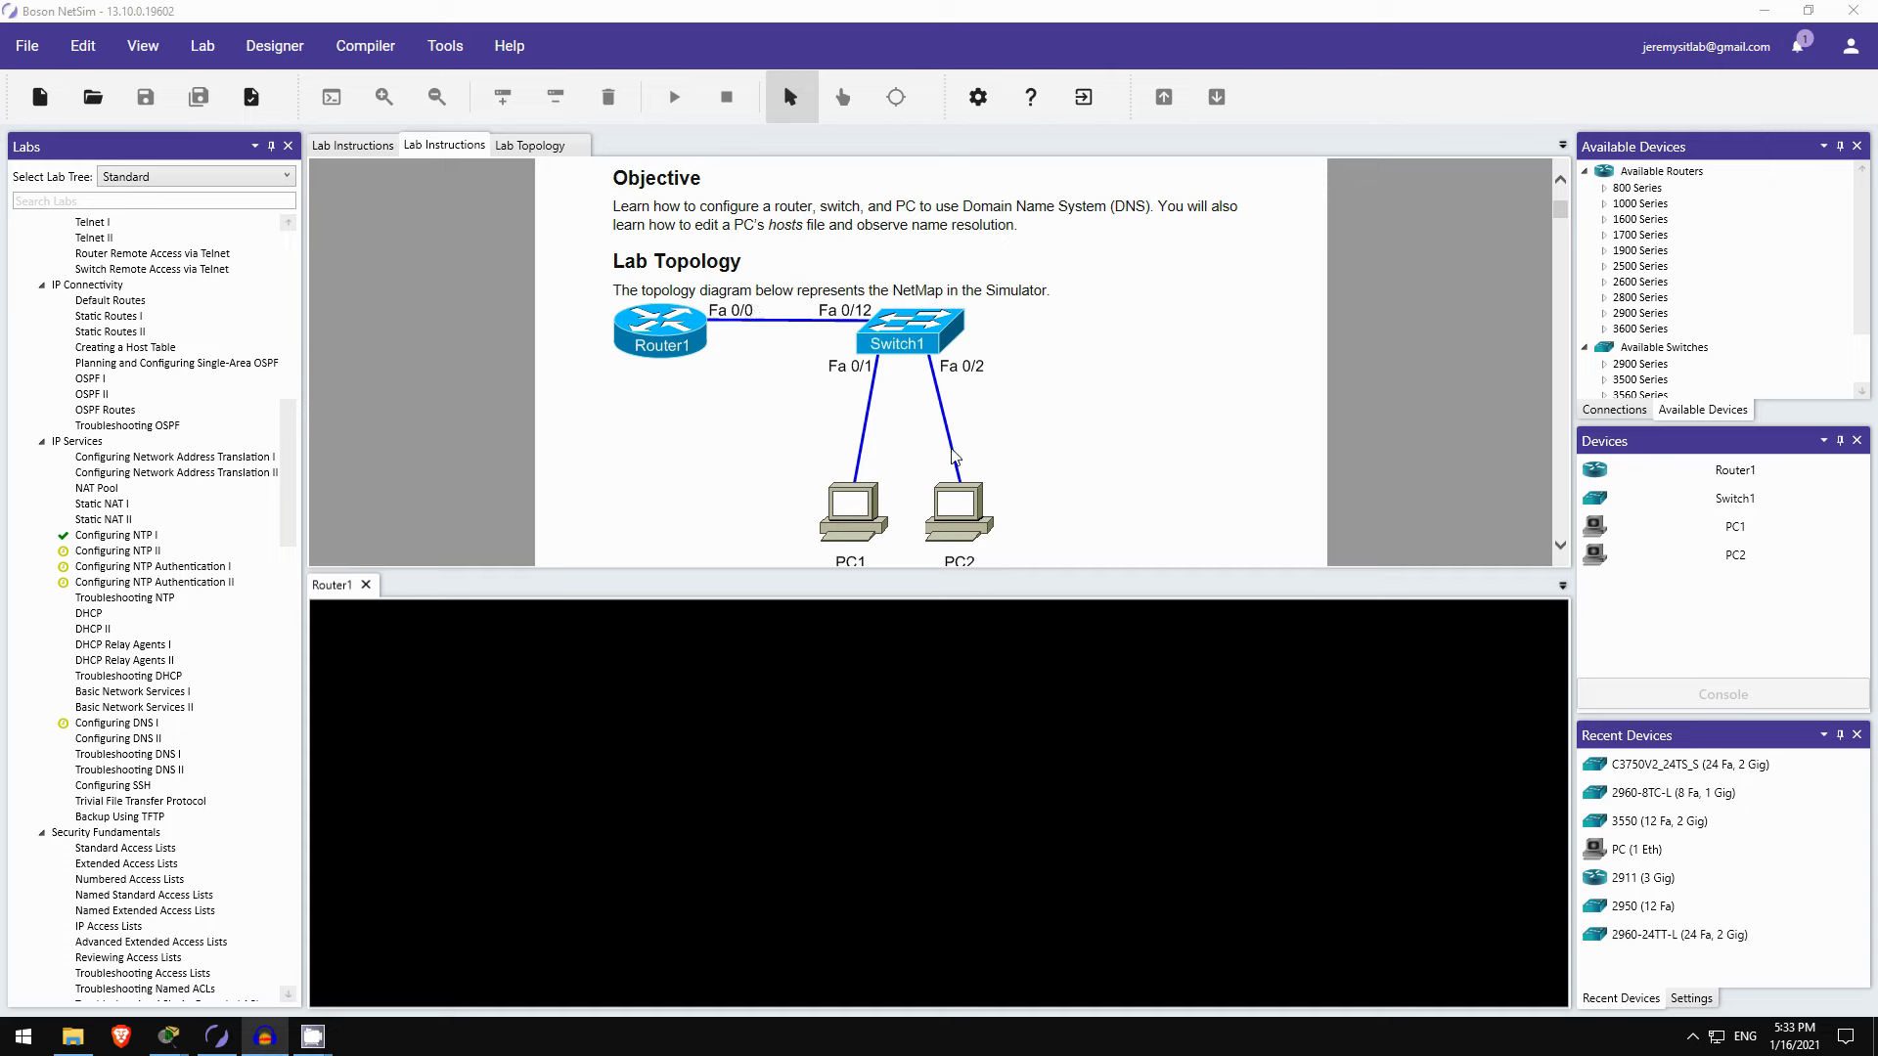
pyautogui.scroll(-2, 896, 442)
pyautogui.scroll(-3, 901, 438)
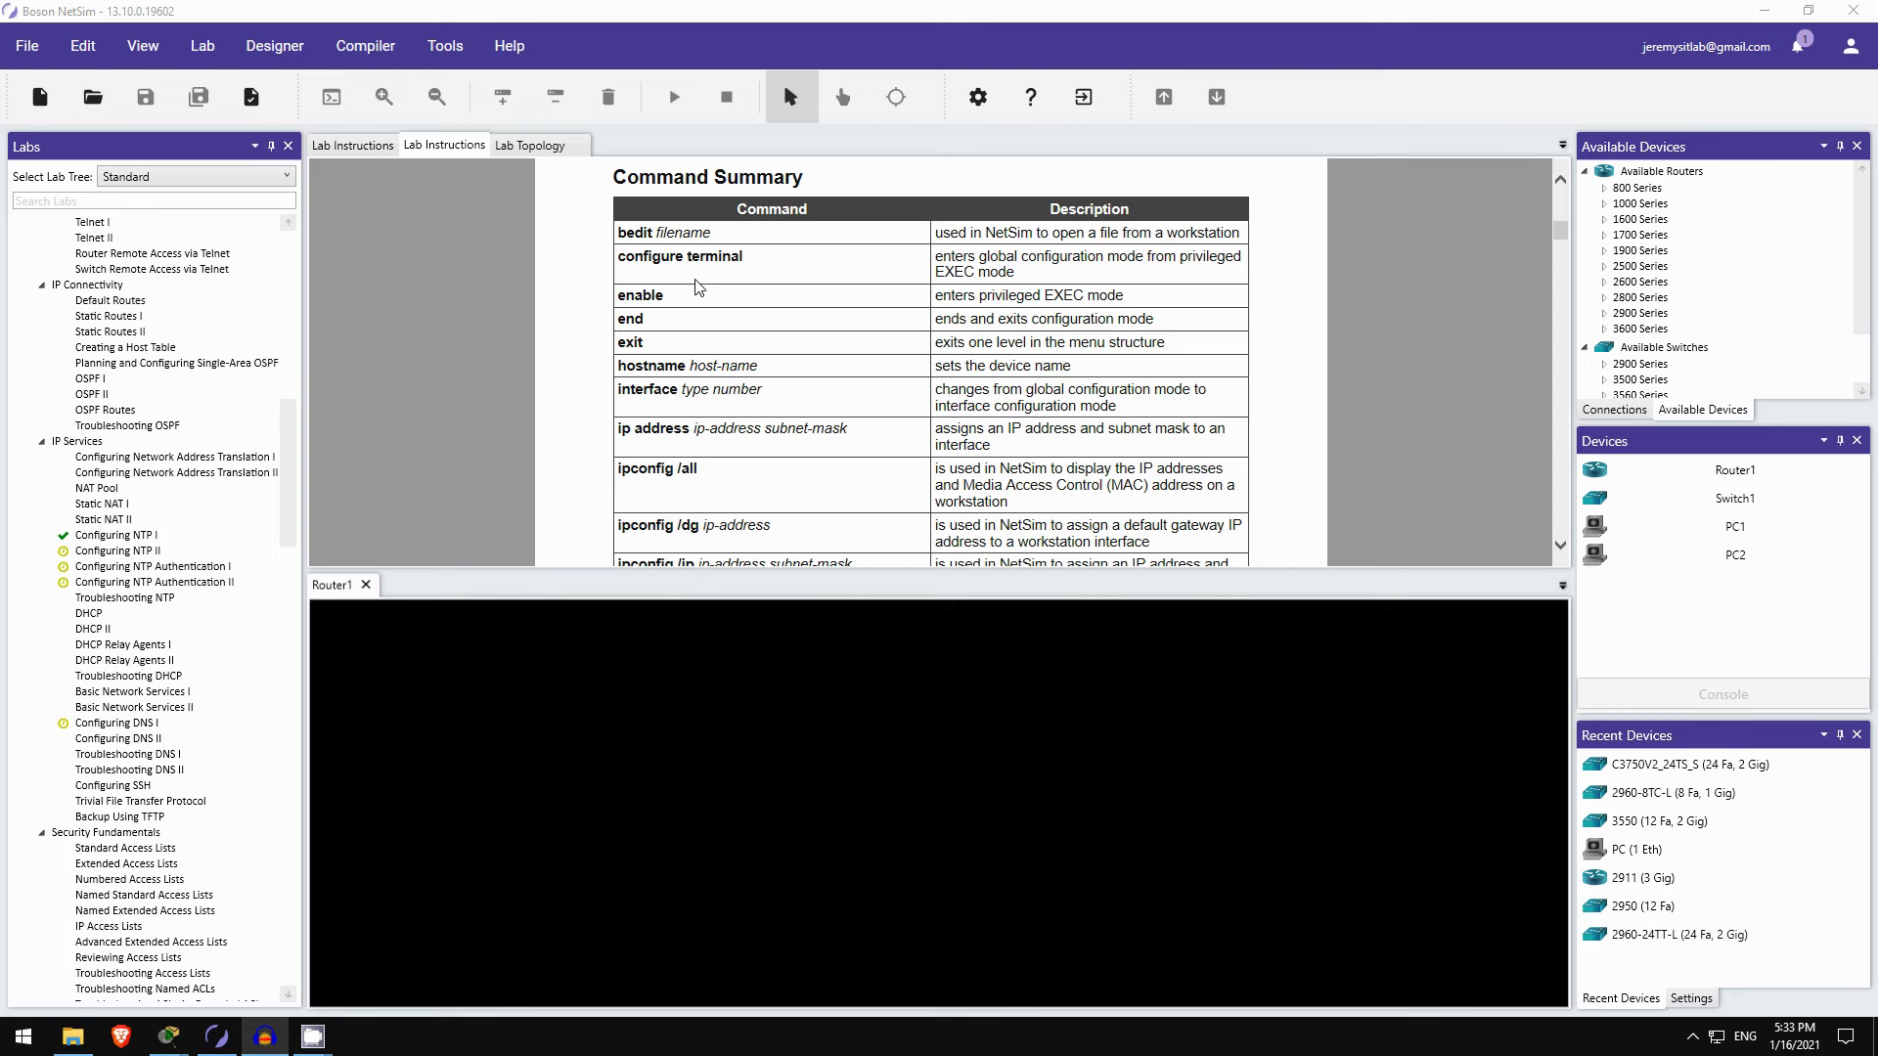
pyautogui.scroll(-2, 696, 311)
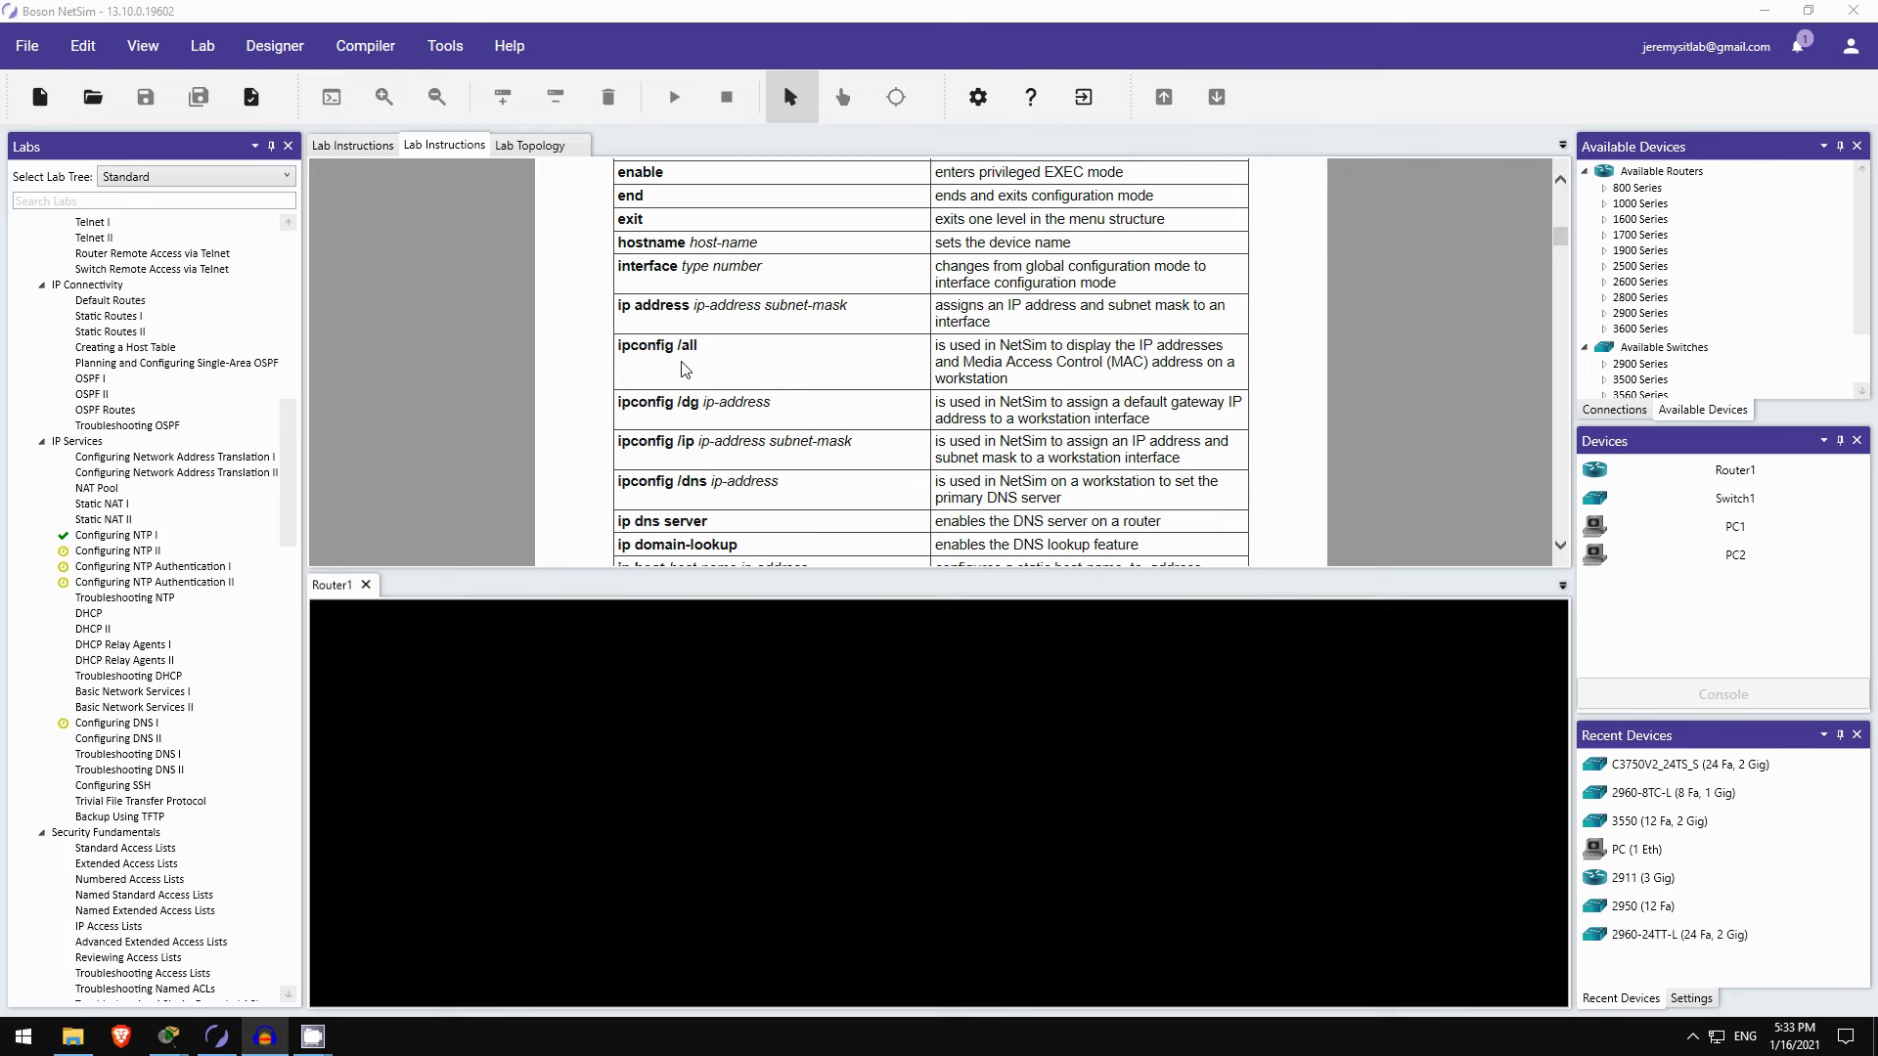
pyautogui.scroll(-1, 684, 370)
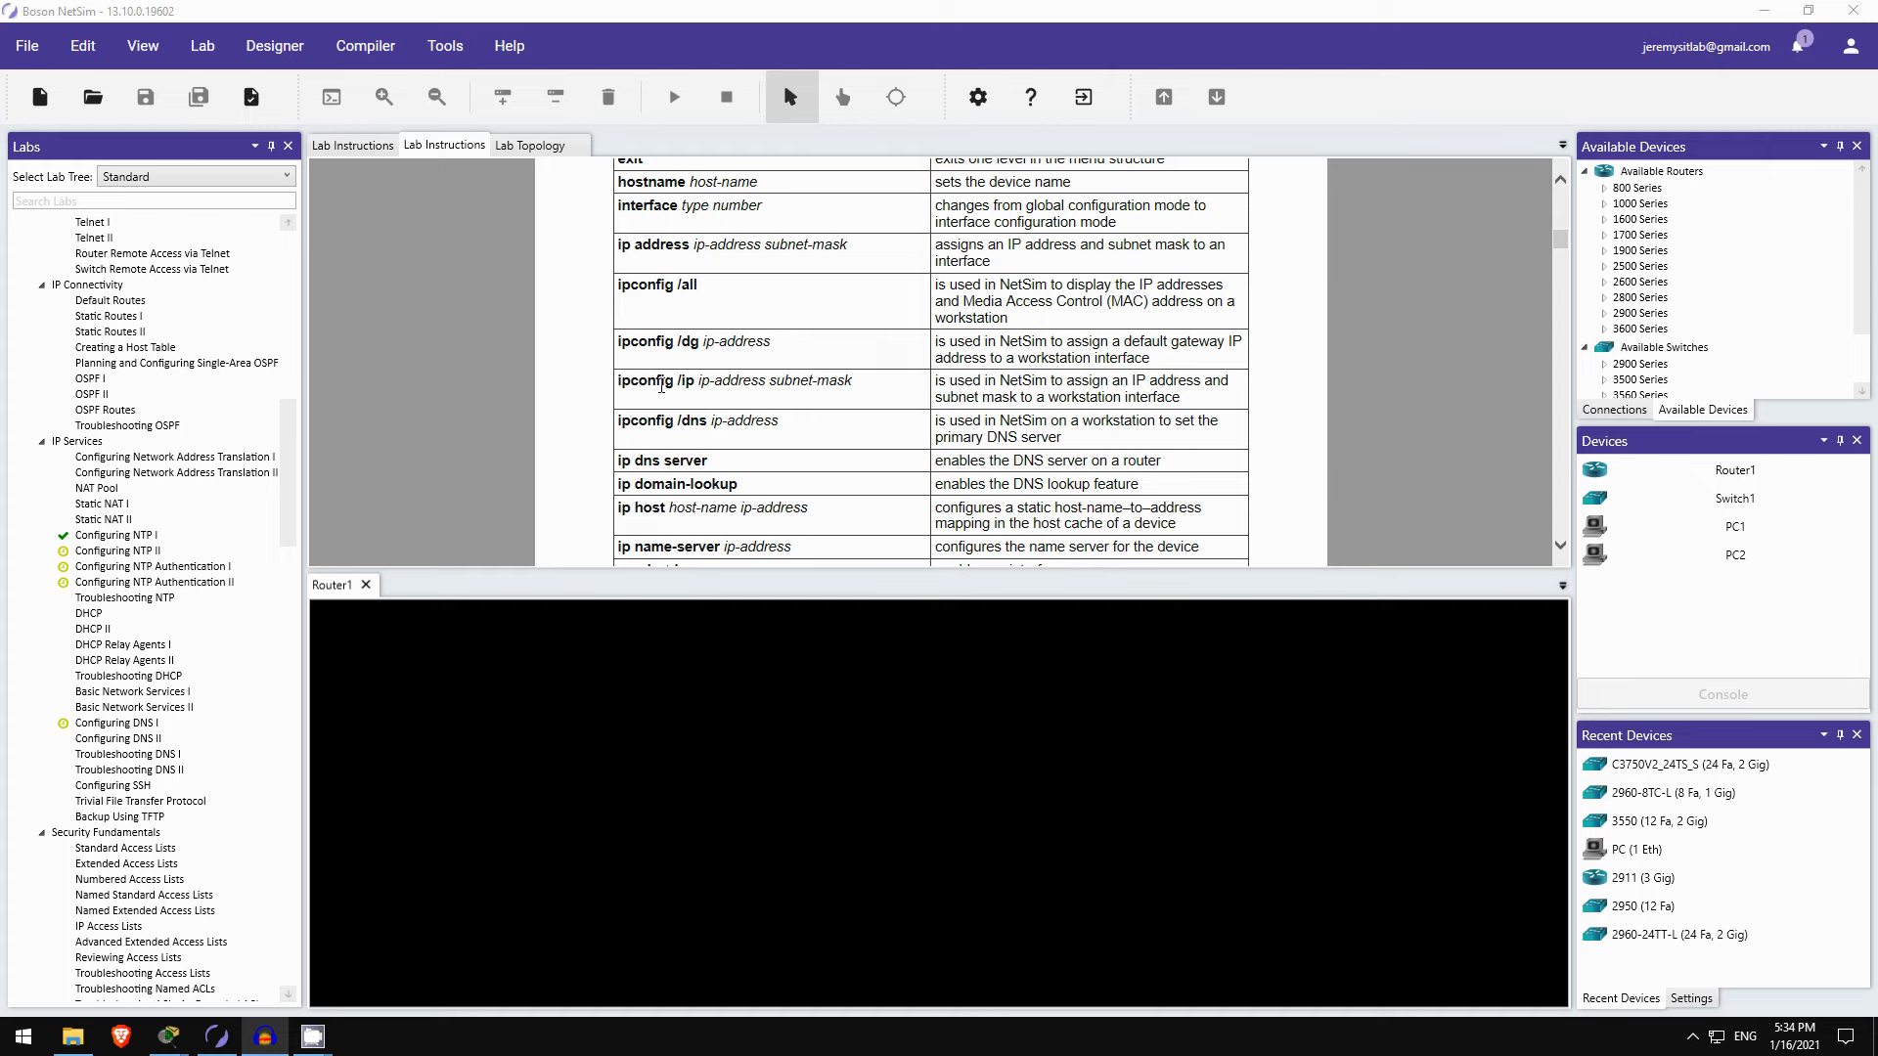
pyautogui.scroll(-10, 662, 386)
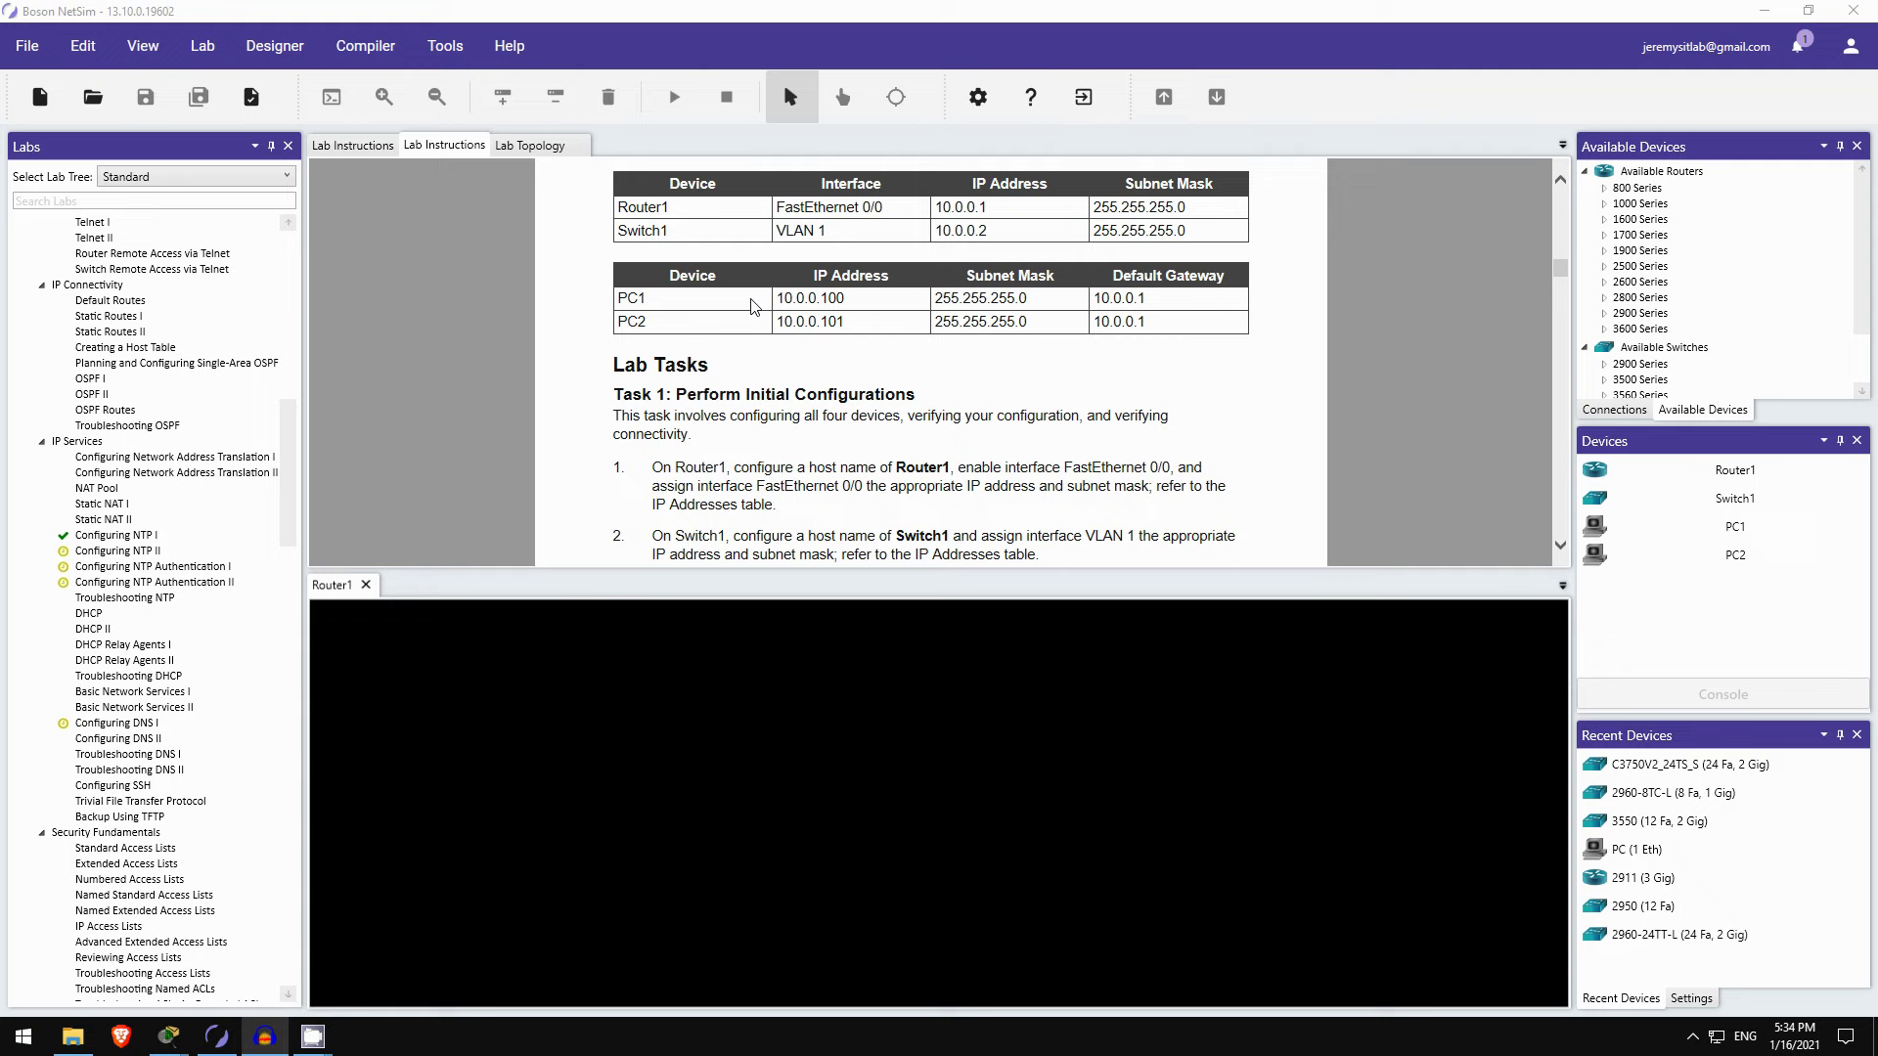
pyautogui.scroll(-3, 754, 306)
pyautogui.scroll(-20, 755, 307)
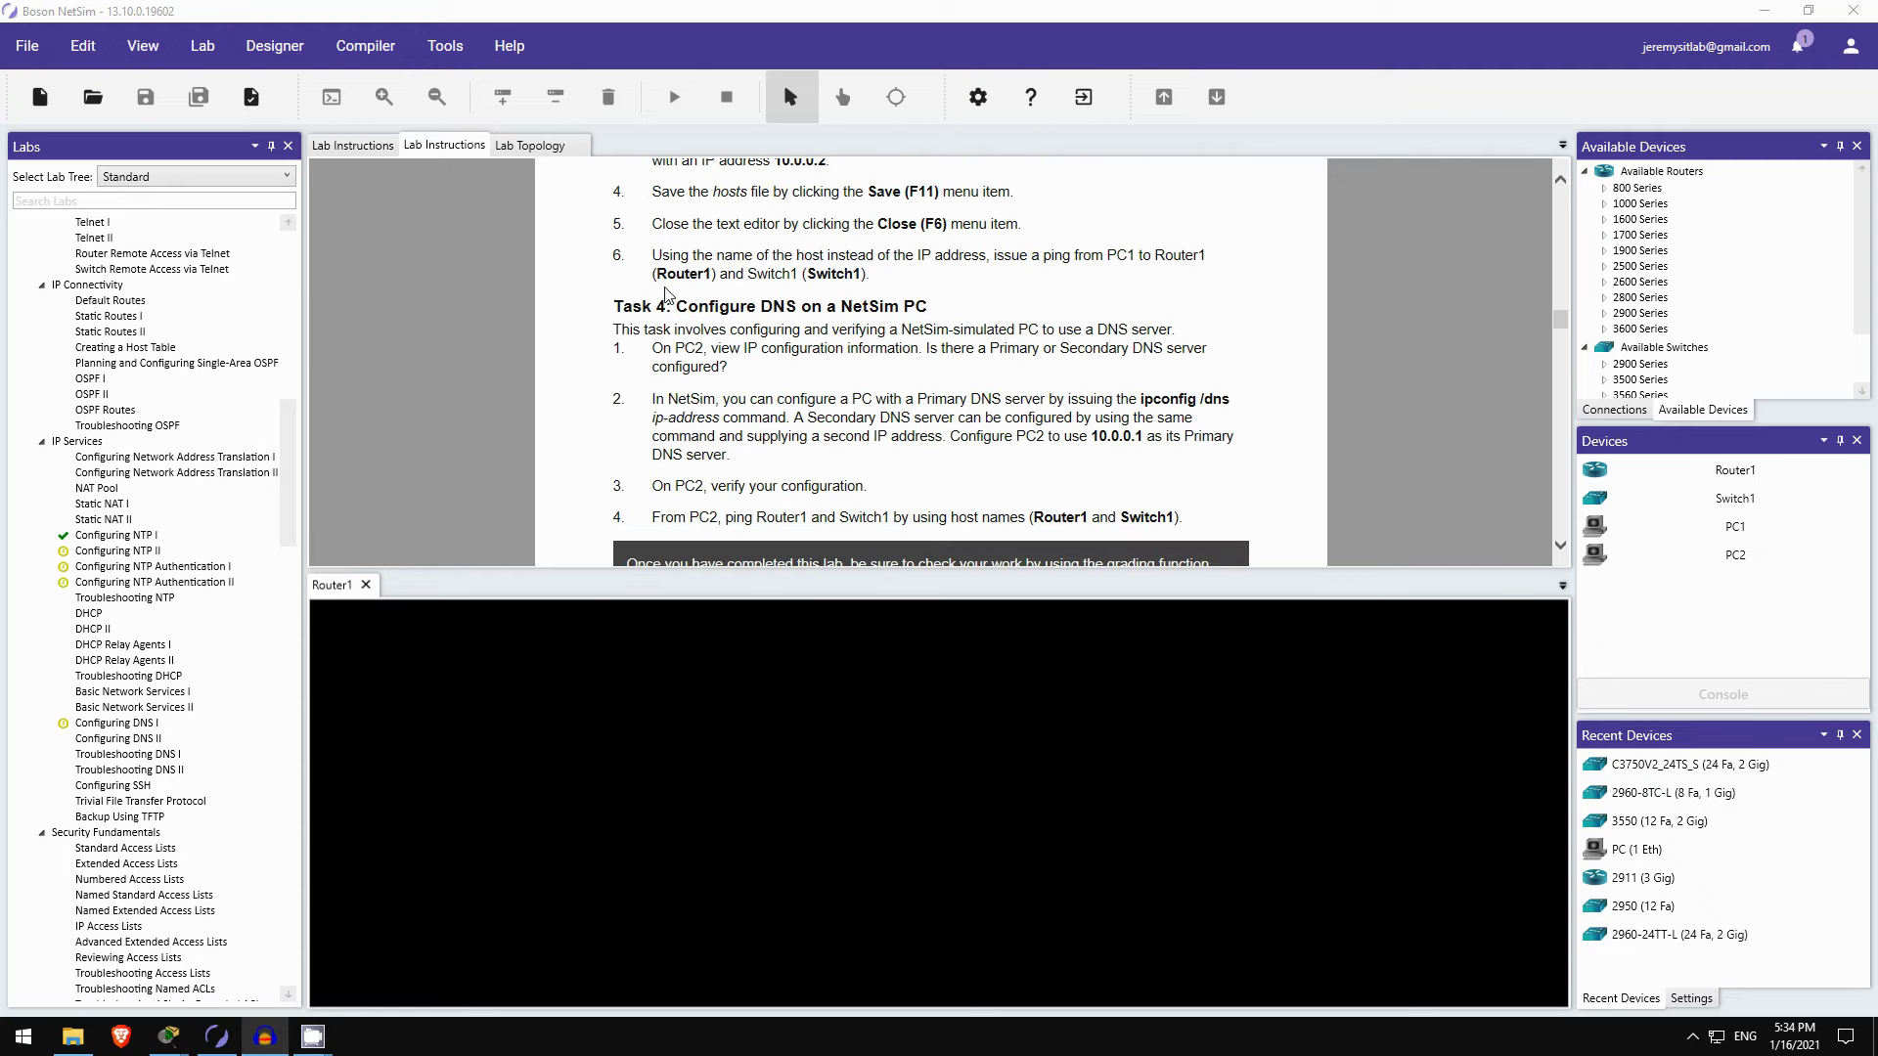
pyautogui.scroll(15, 662, 264)
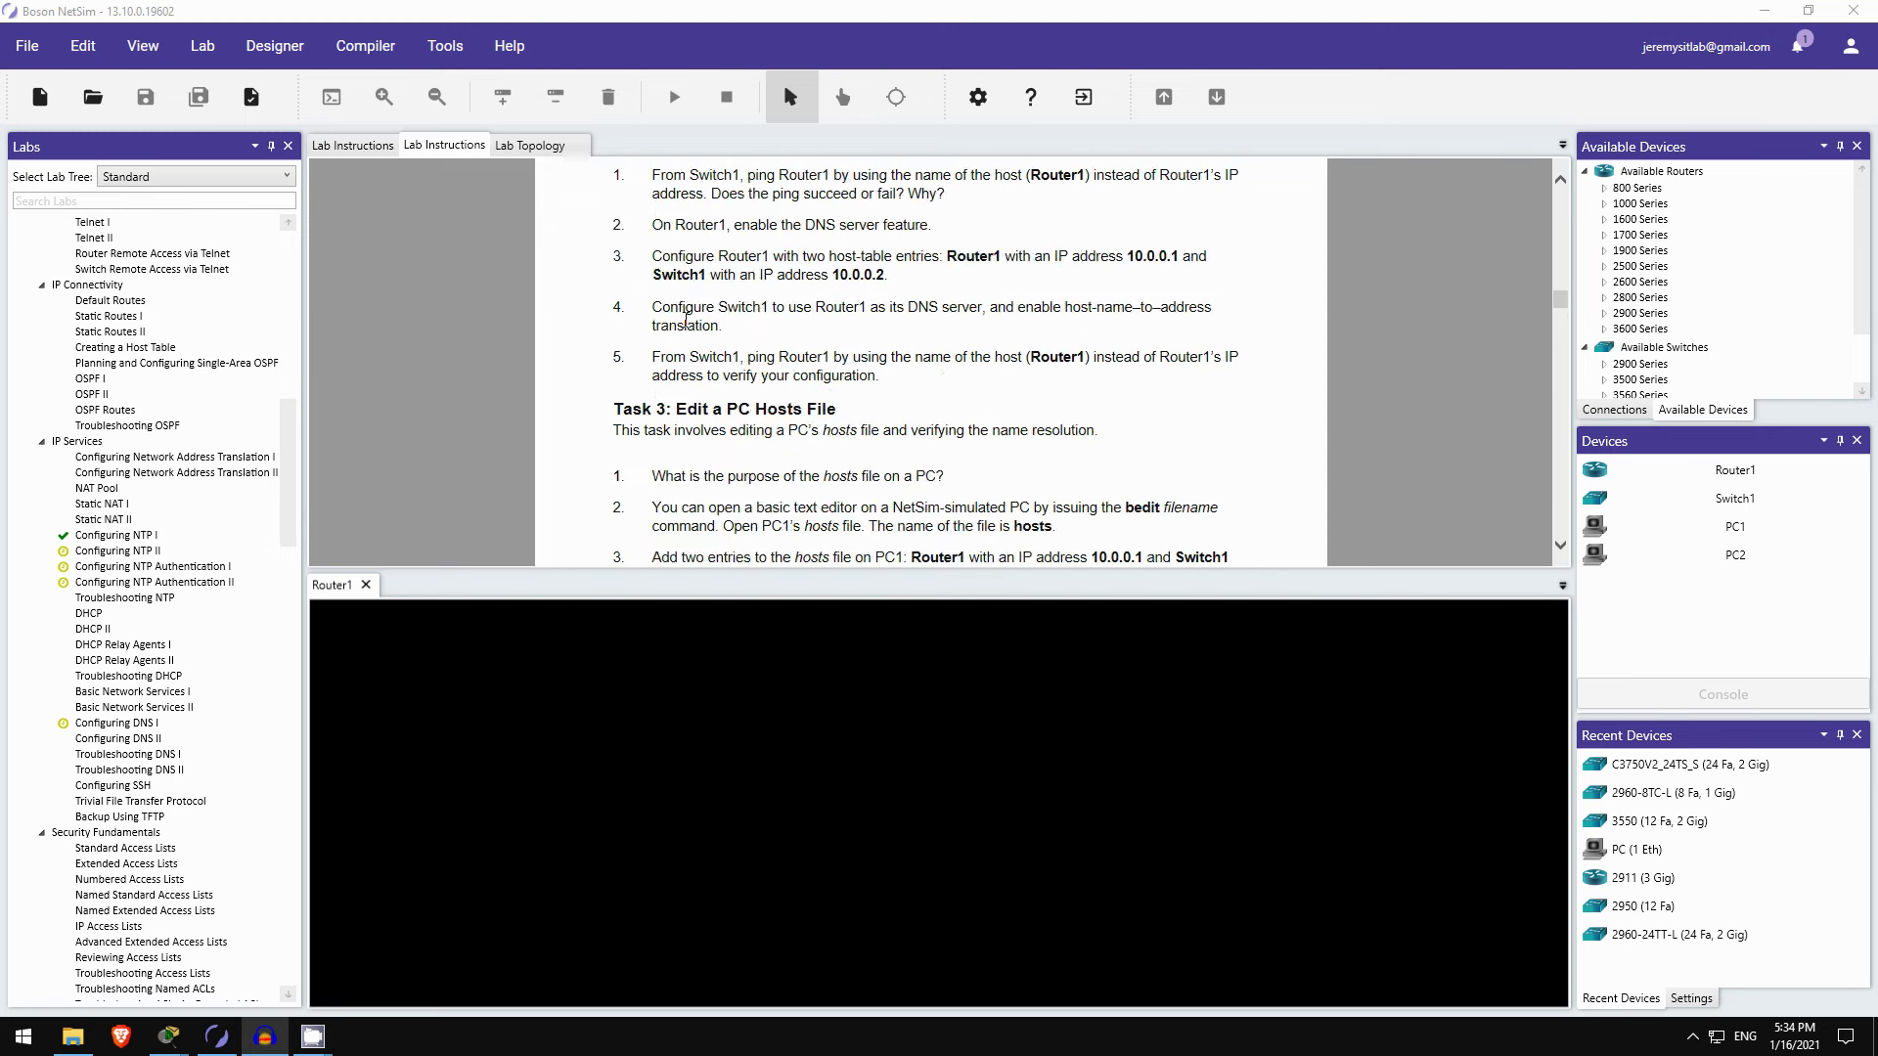
pyautogui.scroll(2, 678, 337)
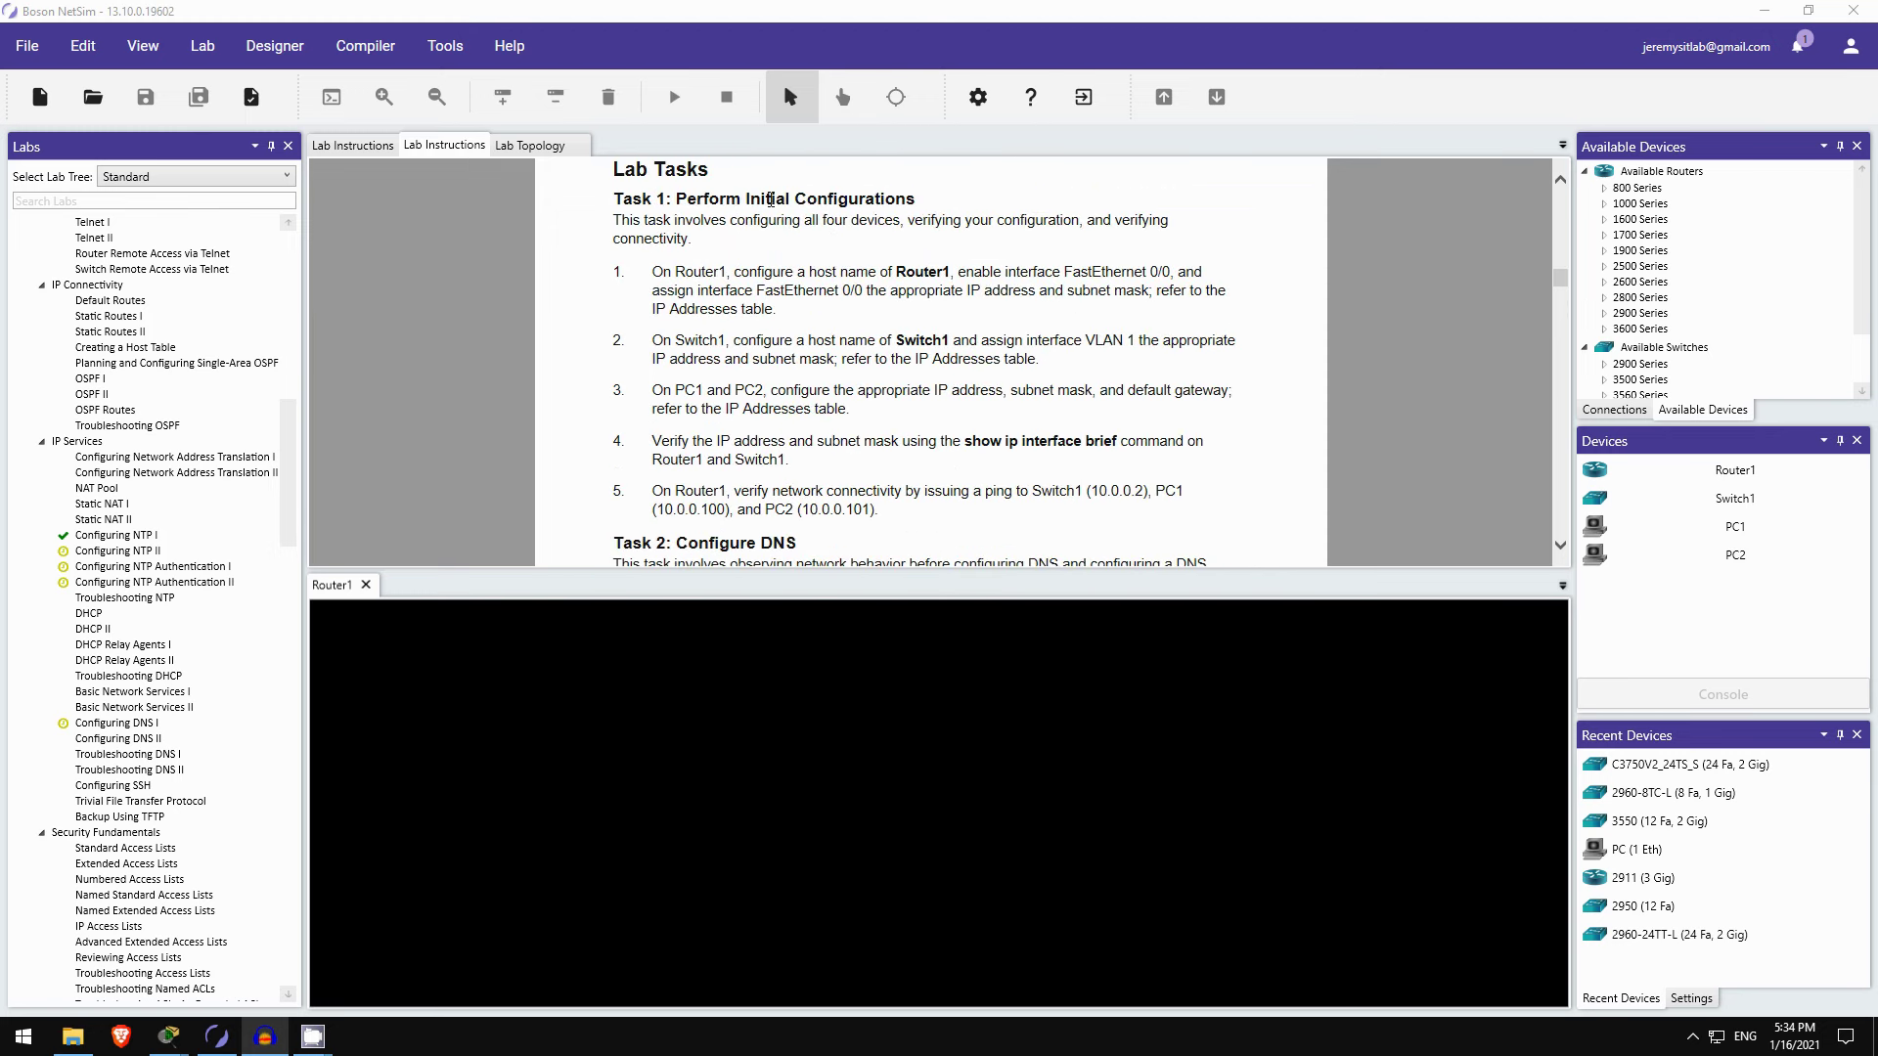
pyautogui.scroll(-3, 772, 199)
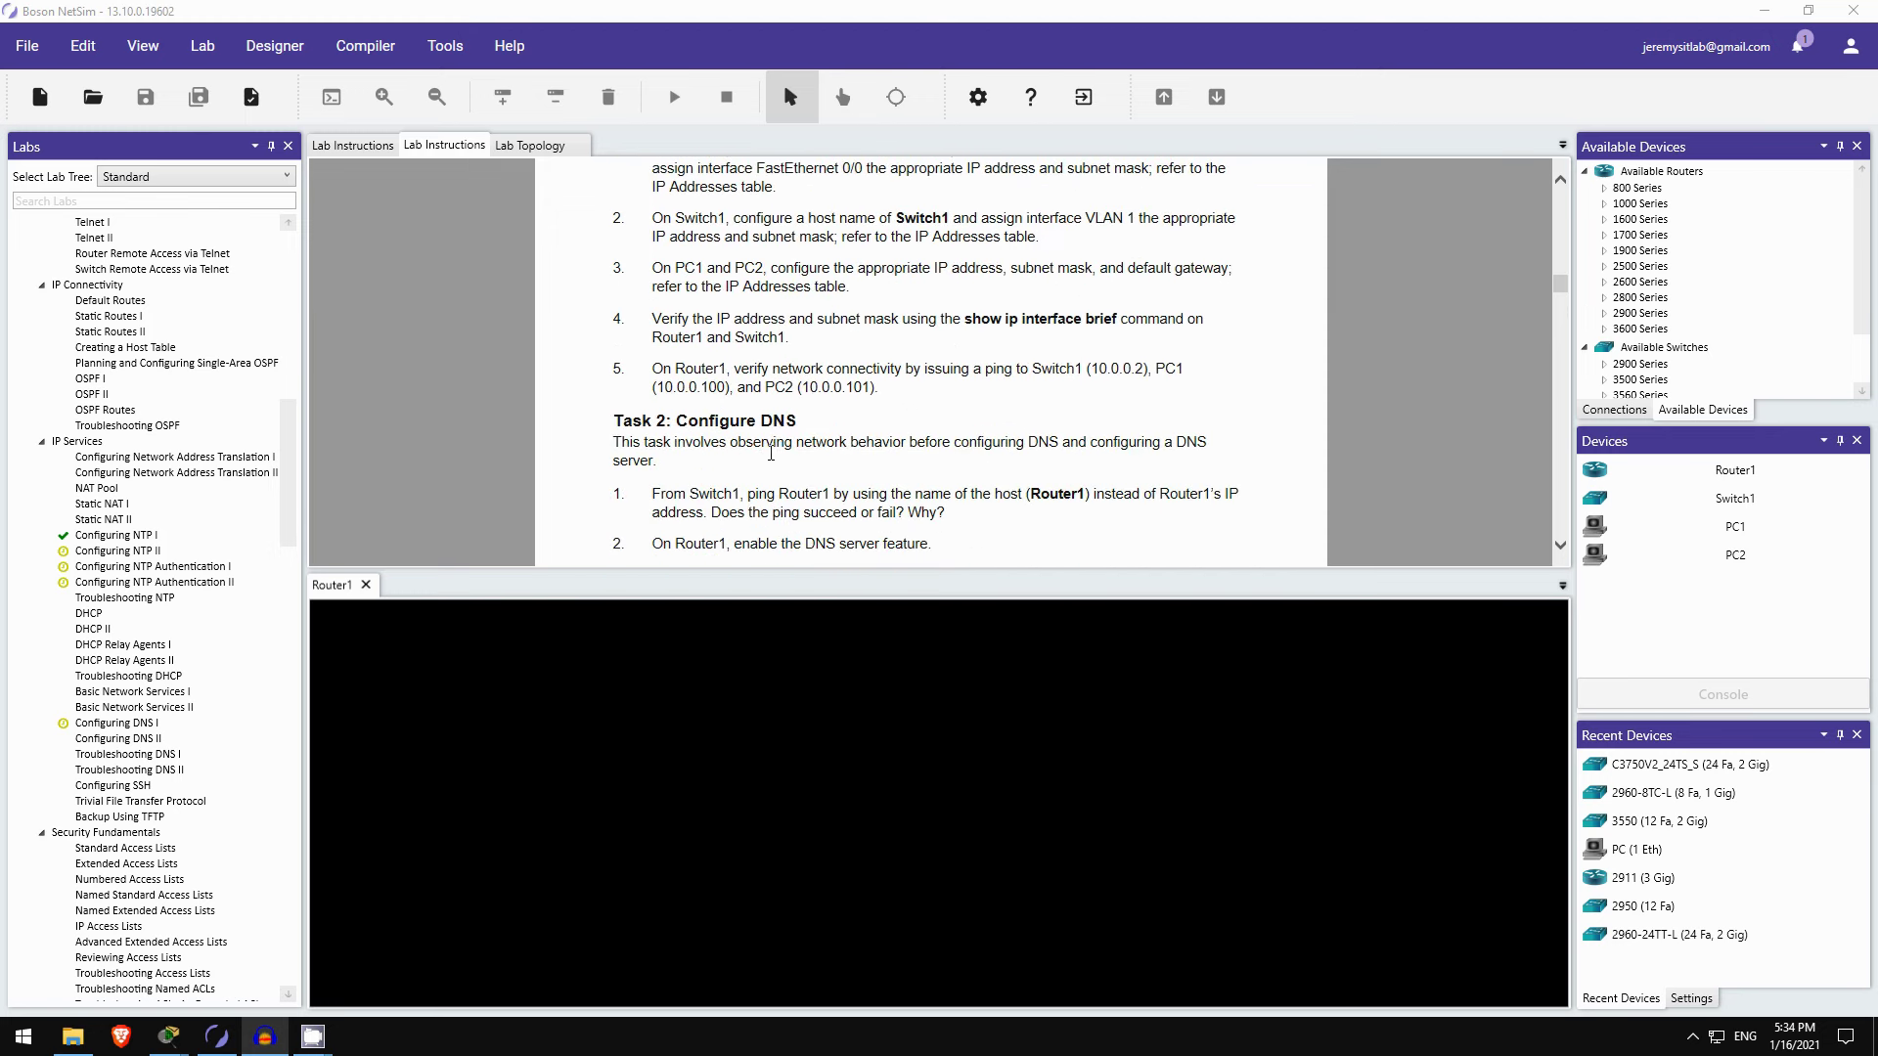
pyautogui.scroll(3, 771, 452)
pyautogui.scroll(1, 899, 329)
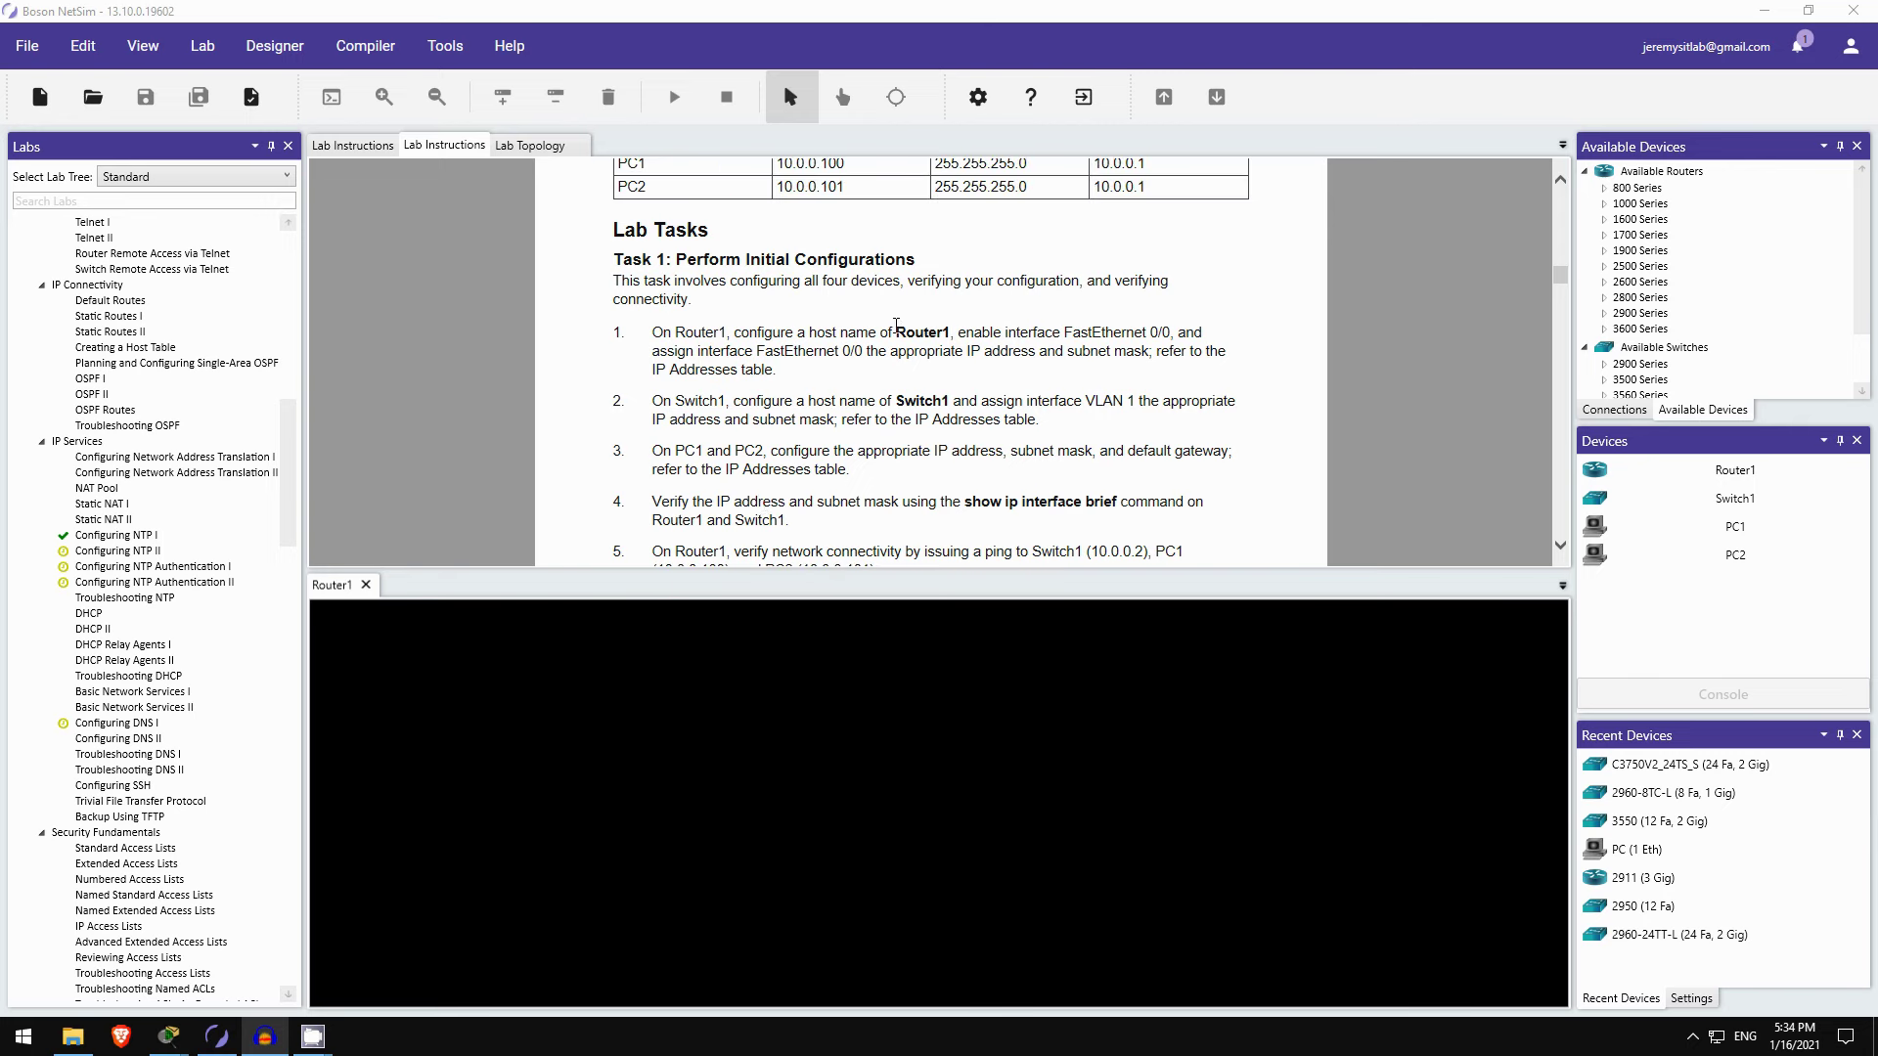
pyautogui.scroll(-1, 849, 331)
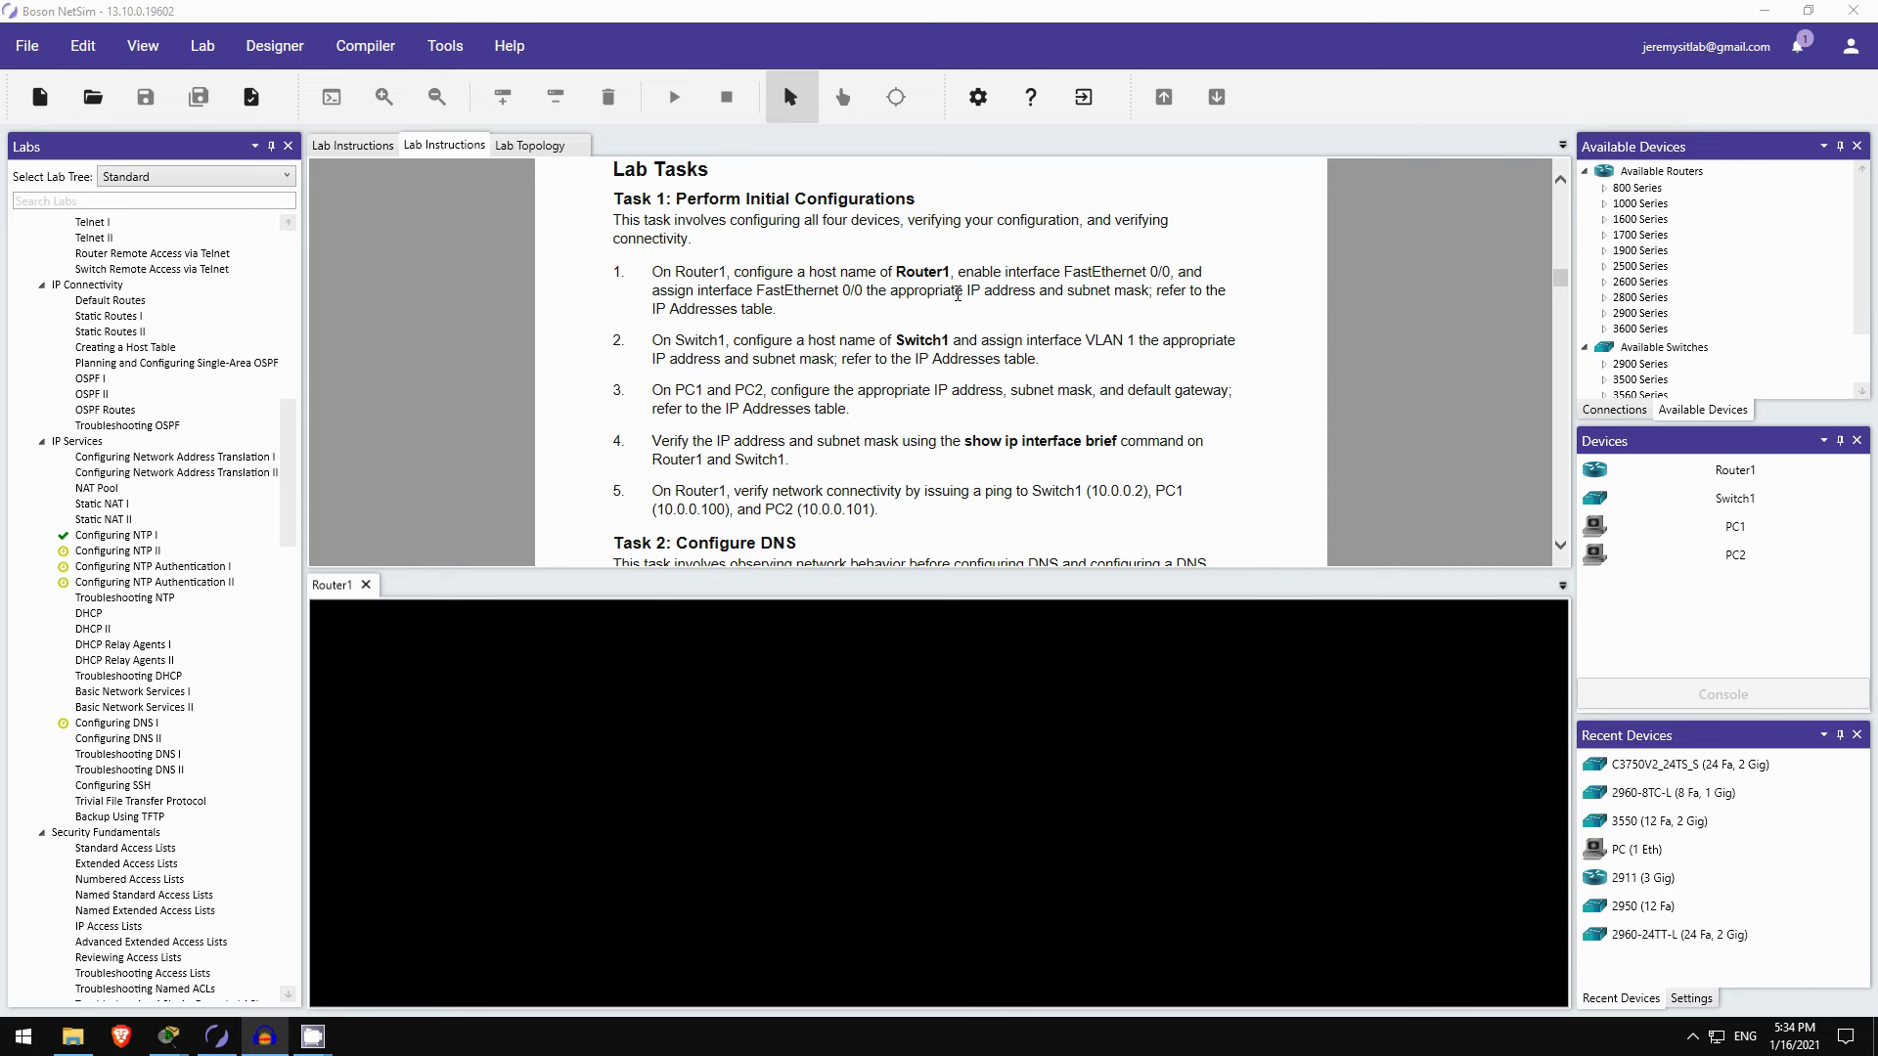
# Step: Enter global configuration mode on the router and set its hostname to Router1
pyautogui.click(393, 716)
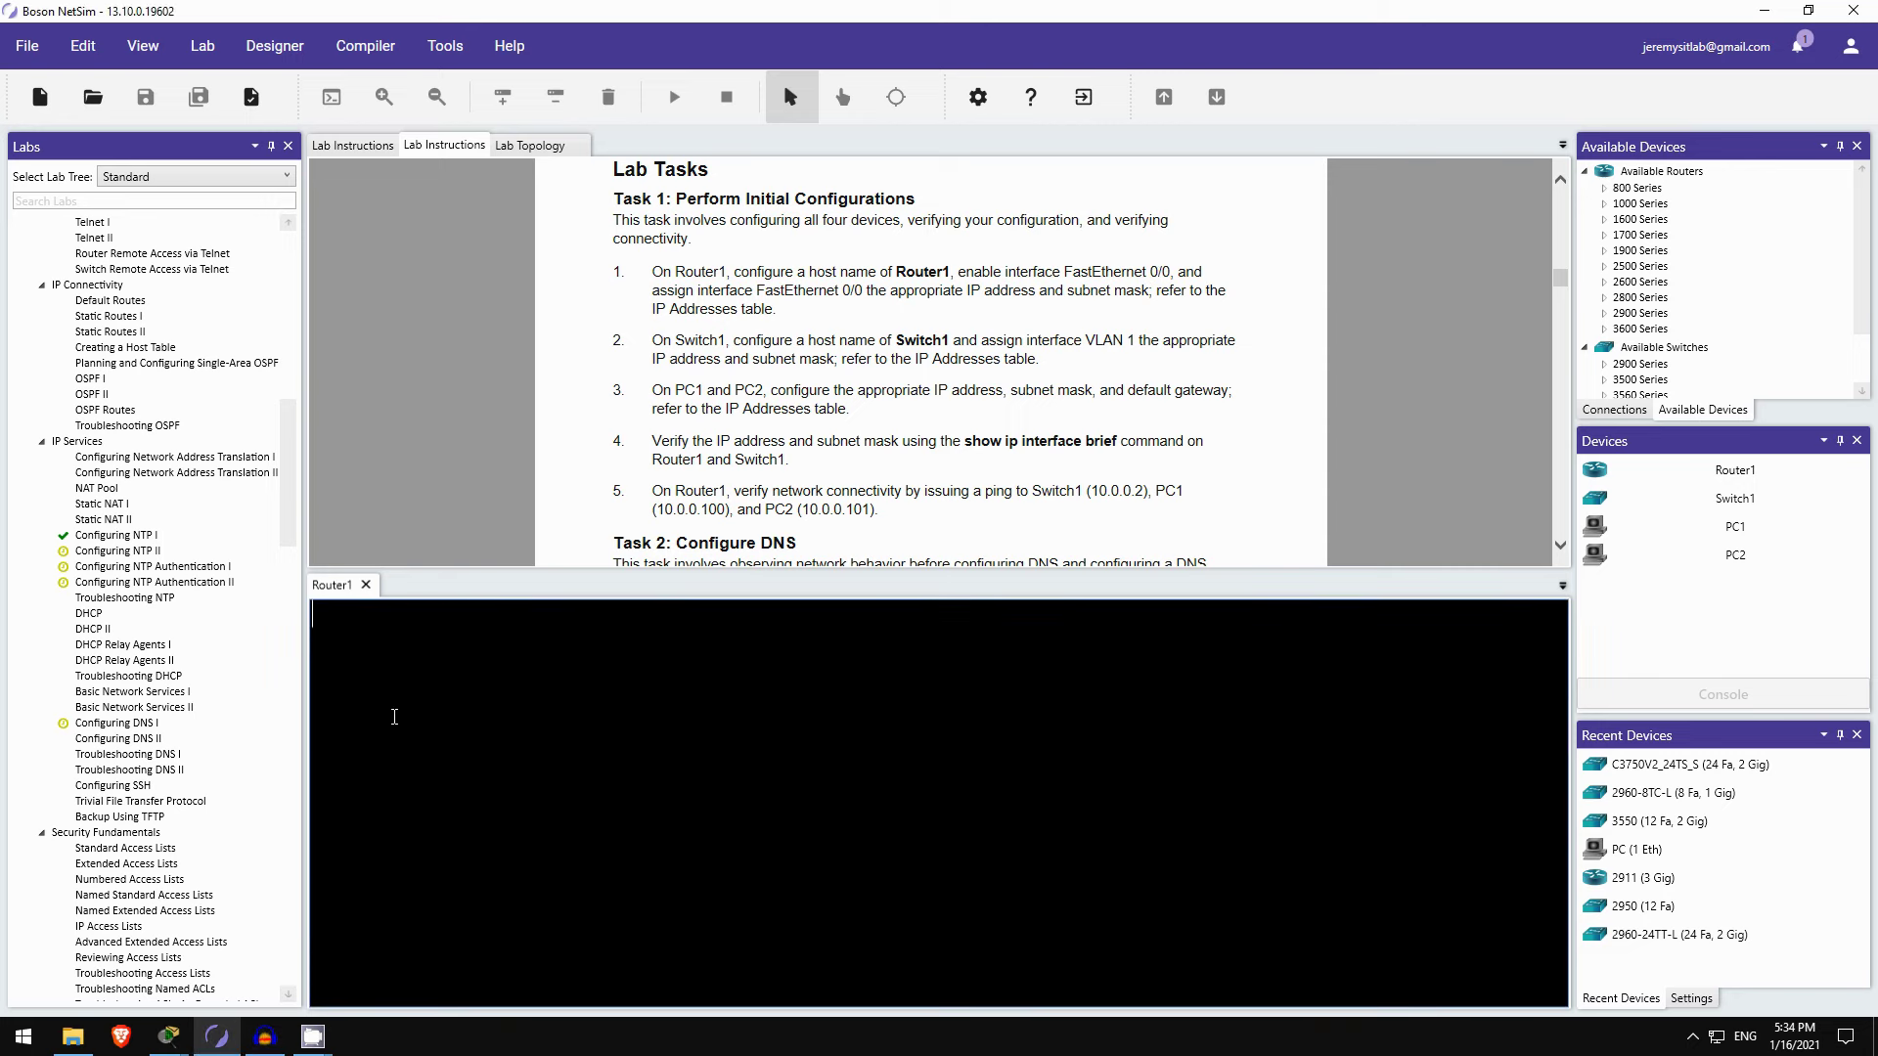
pyautogui.press('Return')
pyautogui.press('Return')
pyautogui.write('en')
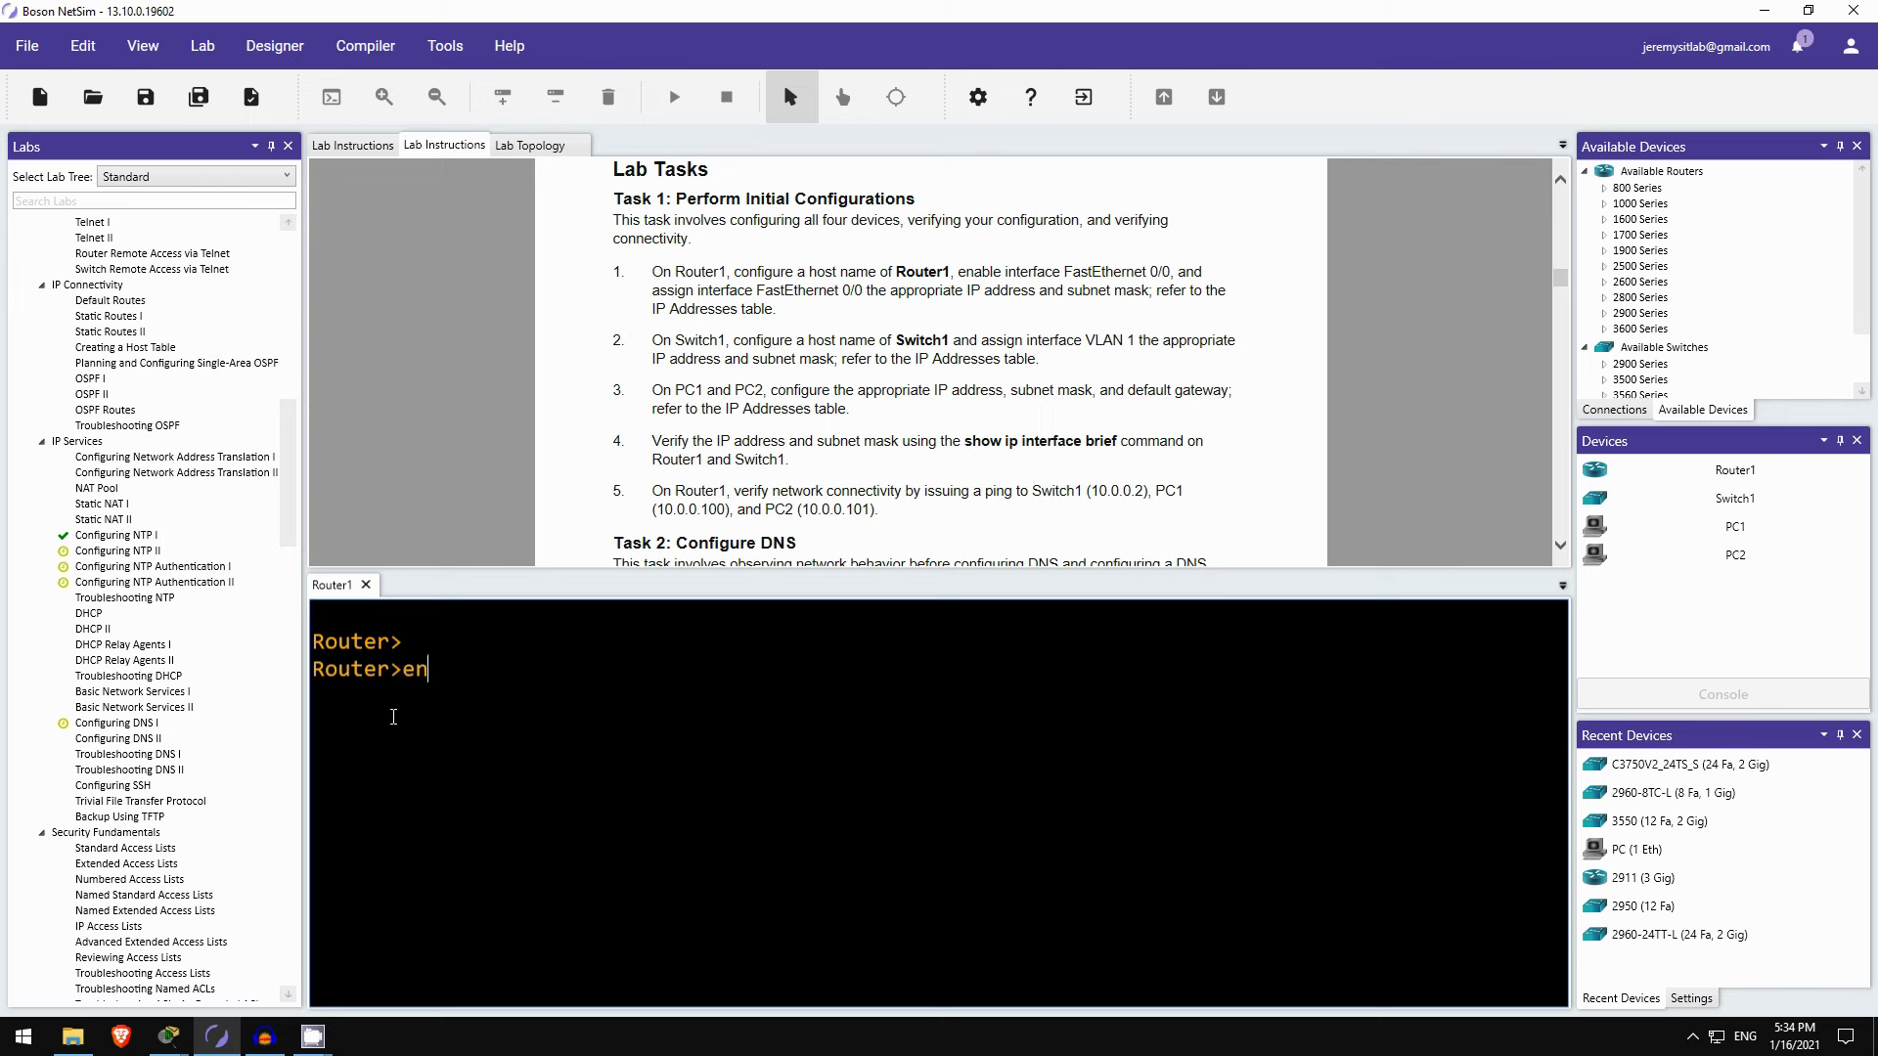
pyautogui.press('Return')
pyautogui.write('conf t')
pyautogui.press('Return')
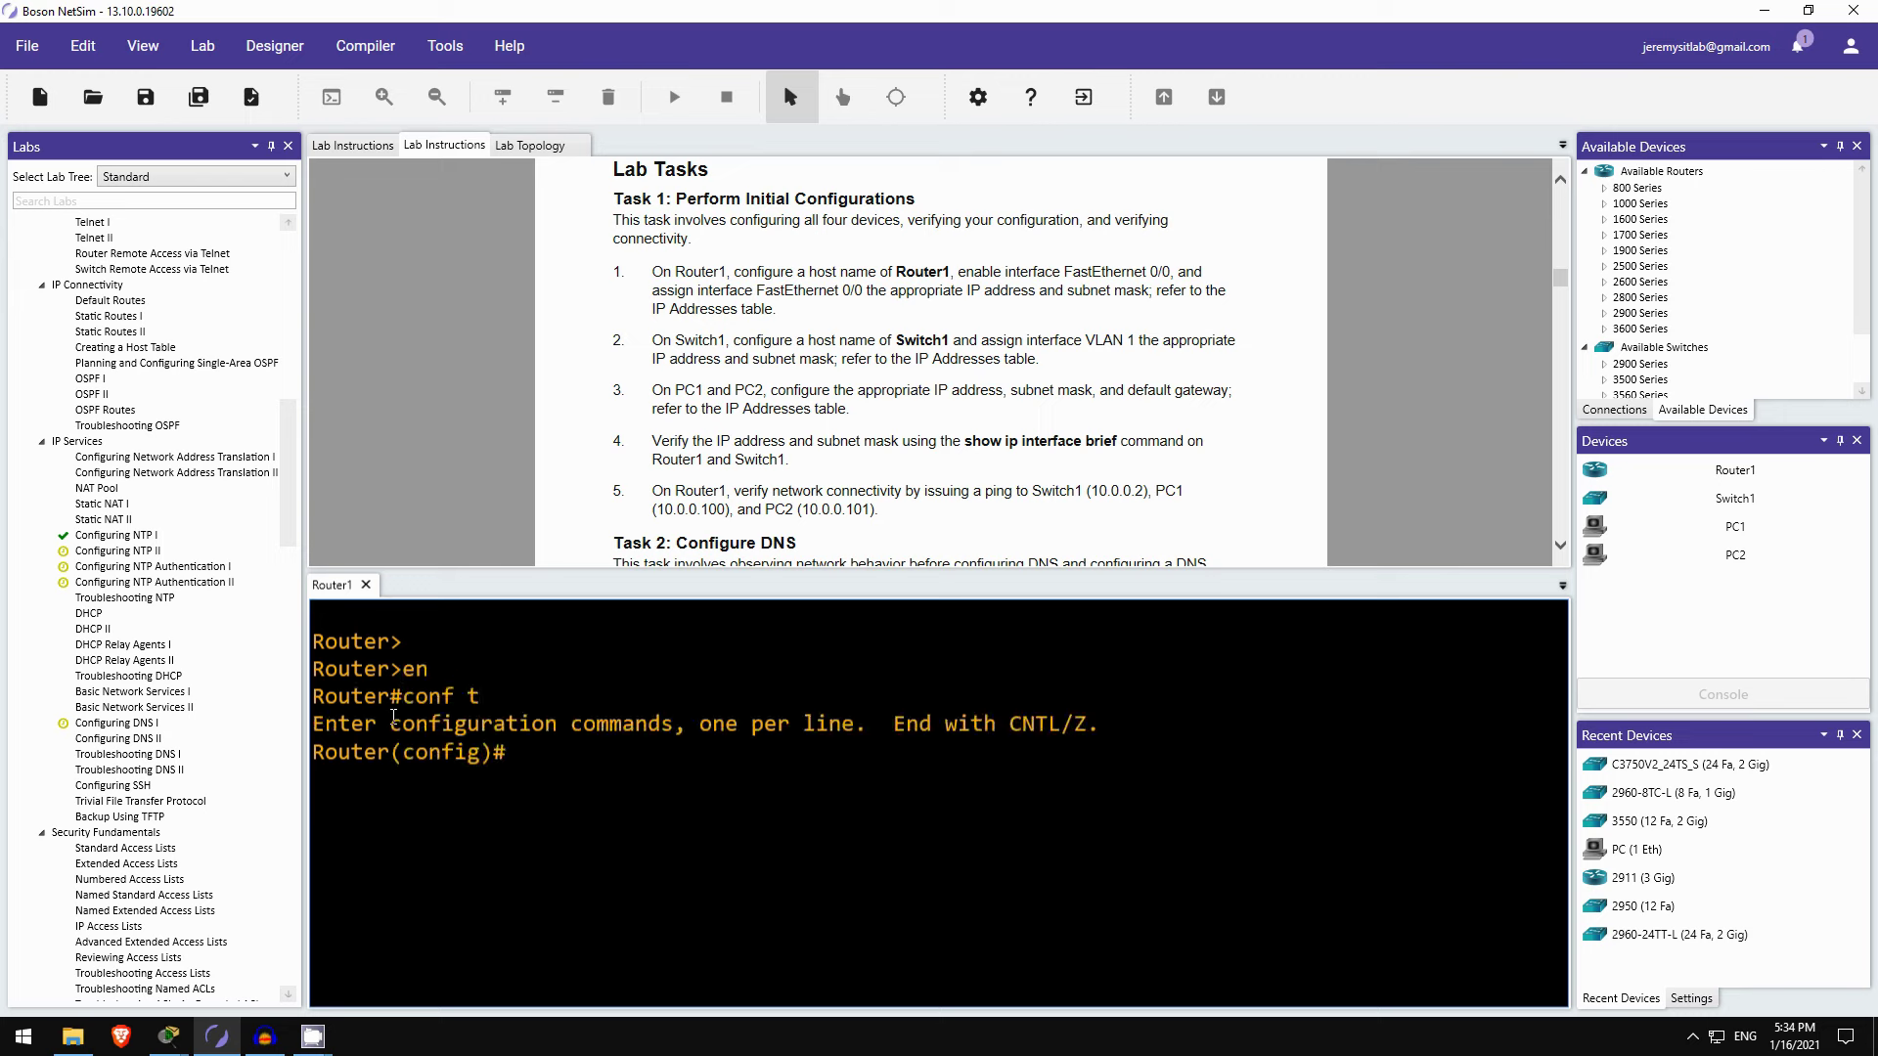
pyautogui.write('host')
pyautogui.press('Tab')
pyautogui.write('Router')
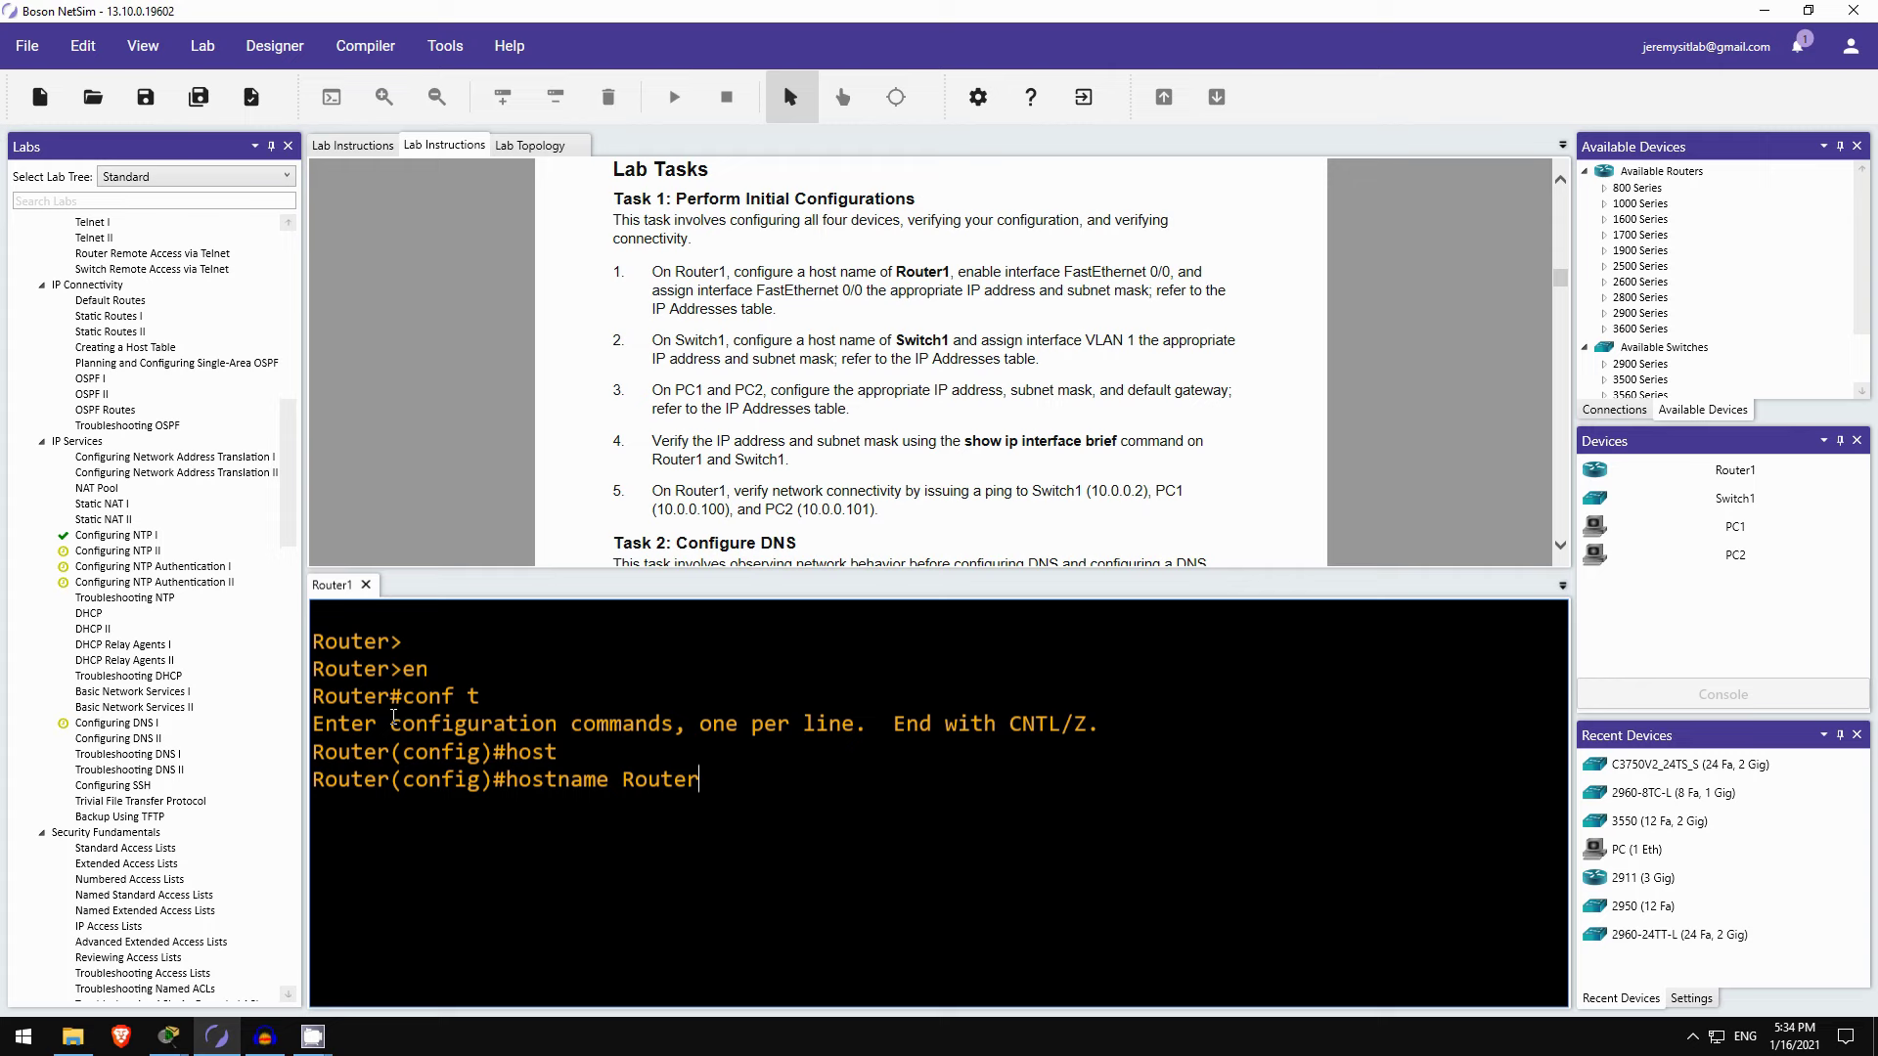
pyautogui.write('1')
pyautogui.press('Return')
# Step: Bring FastEthernet0/0 up at 10.0.0.1 255.255.255.0, then select Switch1
pyautogui.scroll(5, 848, 476)
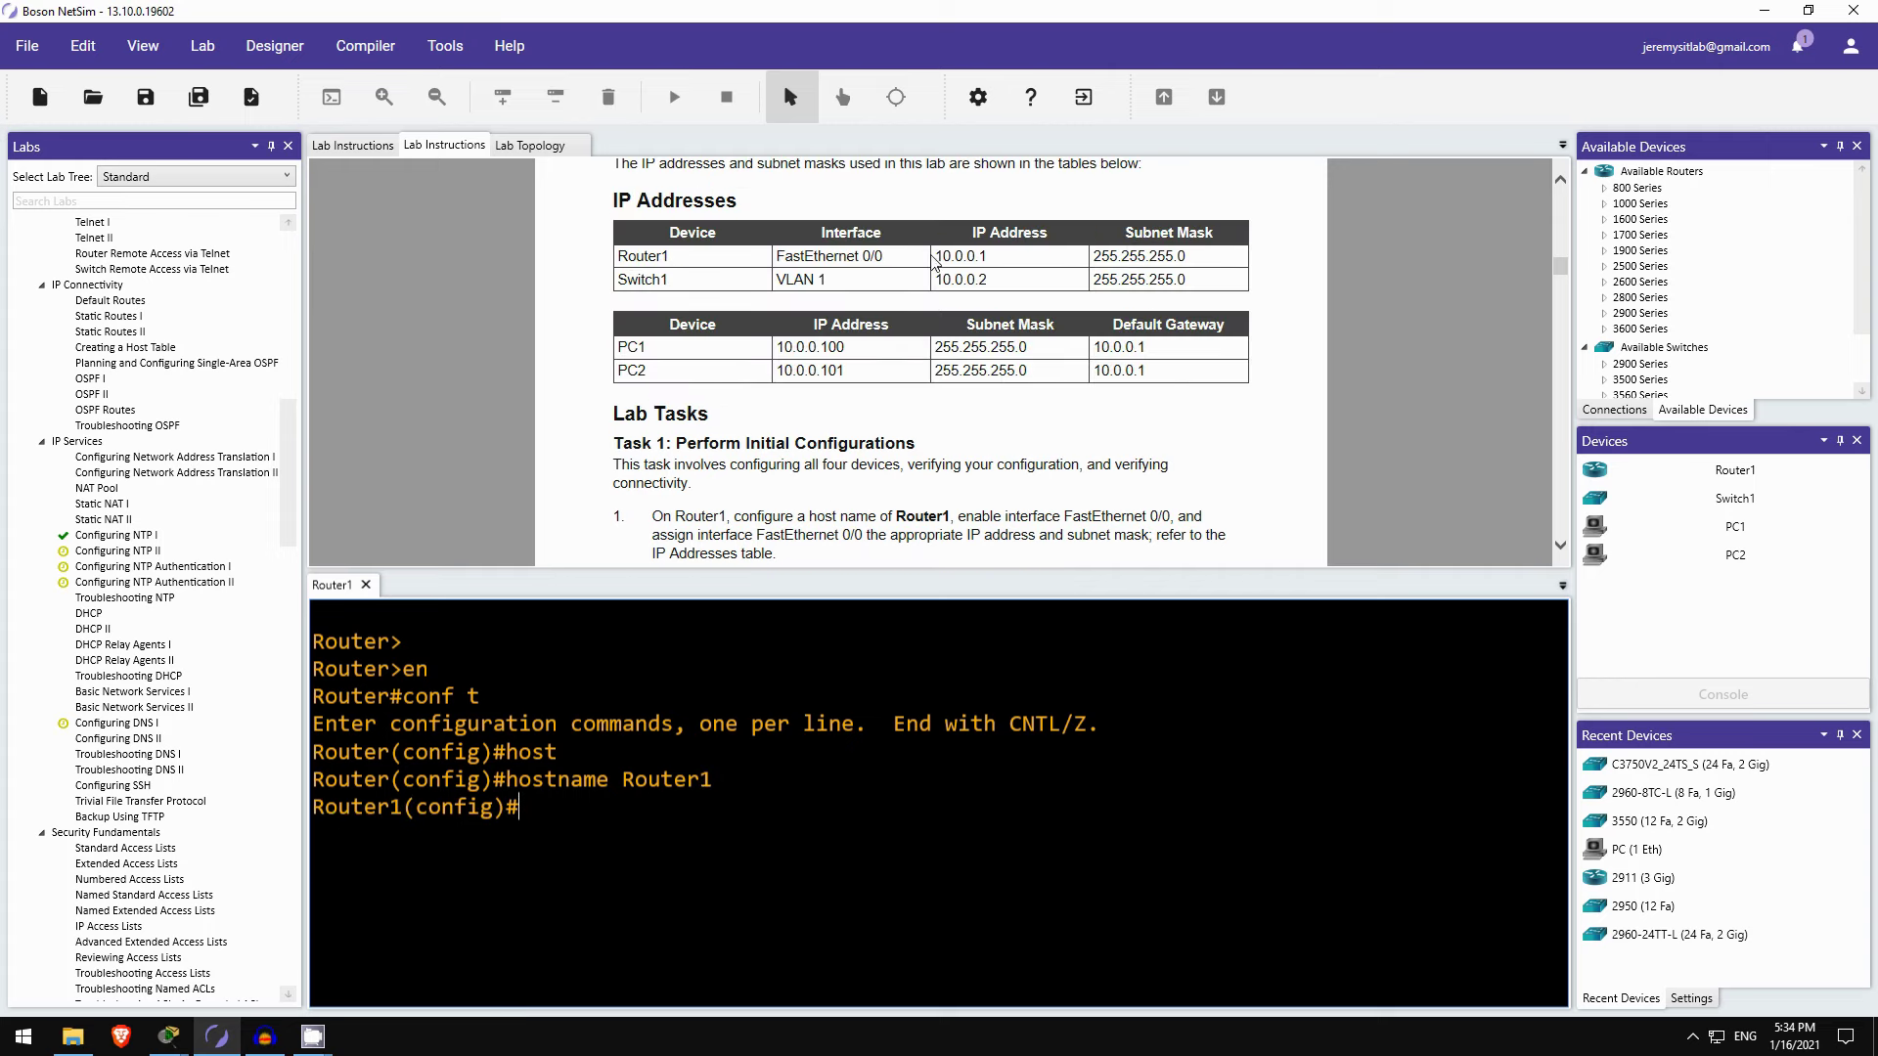
pyautogui.write('interface f0/0')
pyautogui.press('Return')
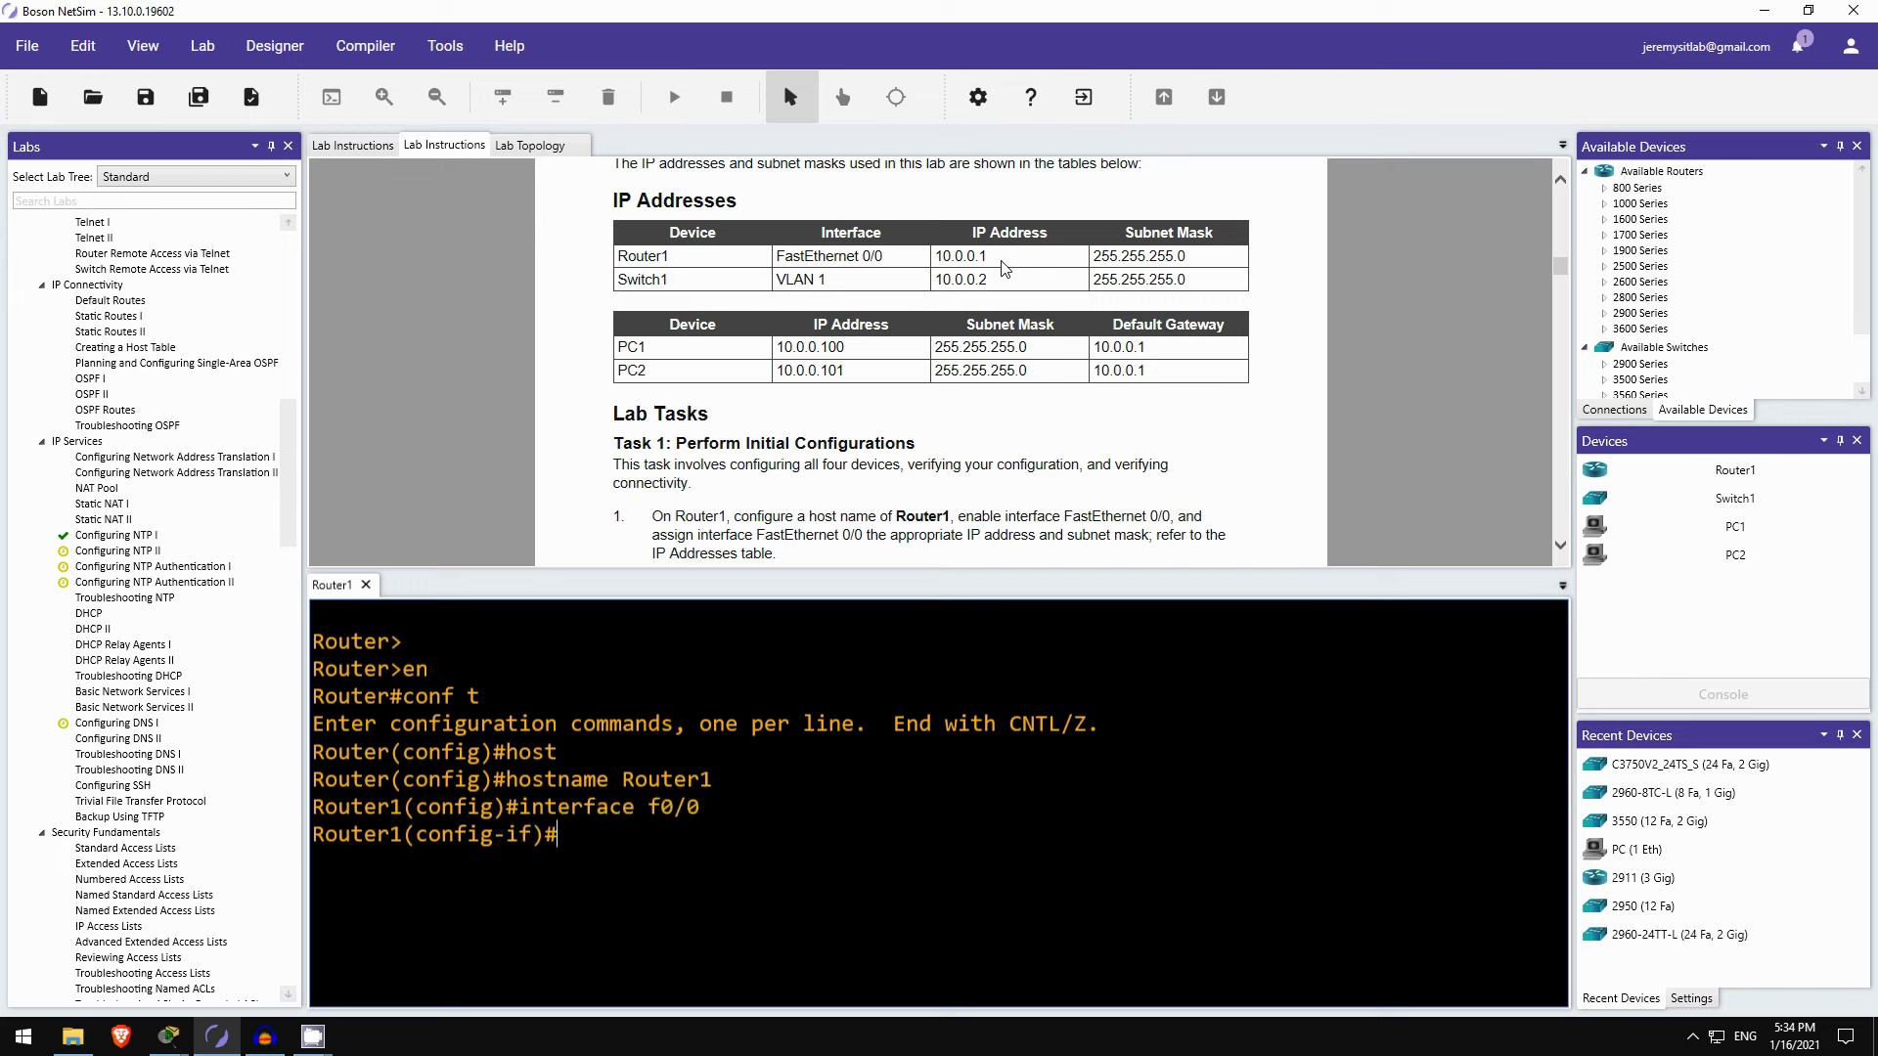
pyautogui.write('ip add 10.0.0.1 255.255.255.0')
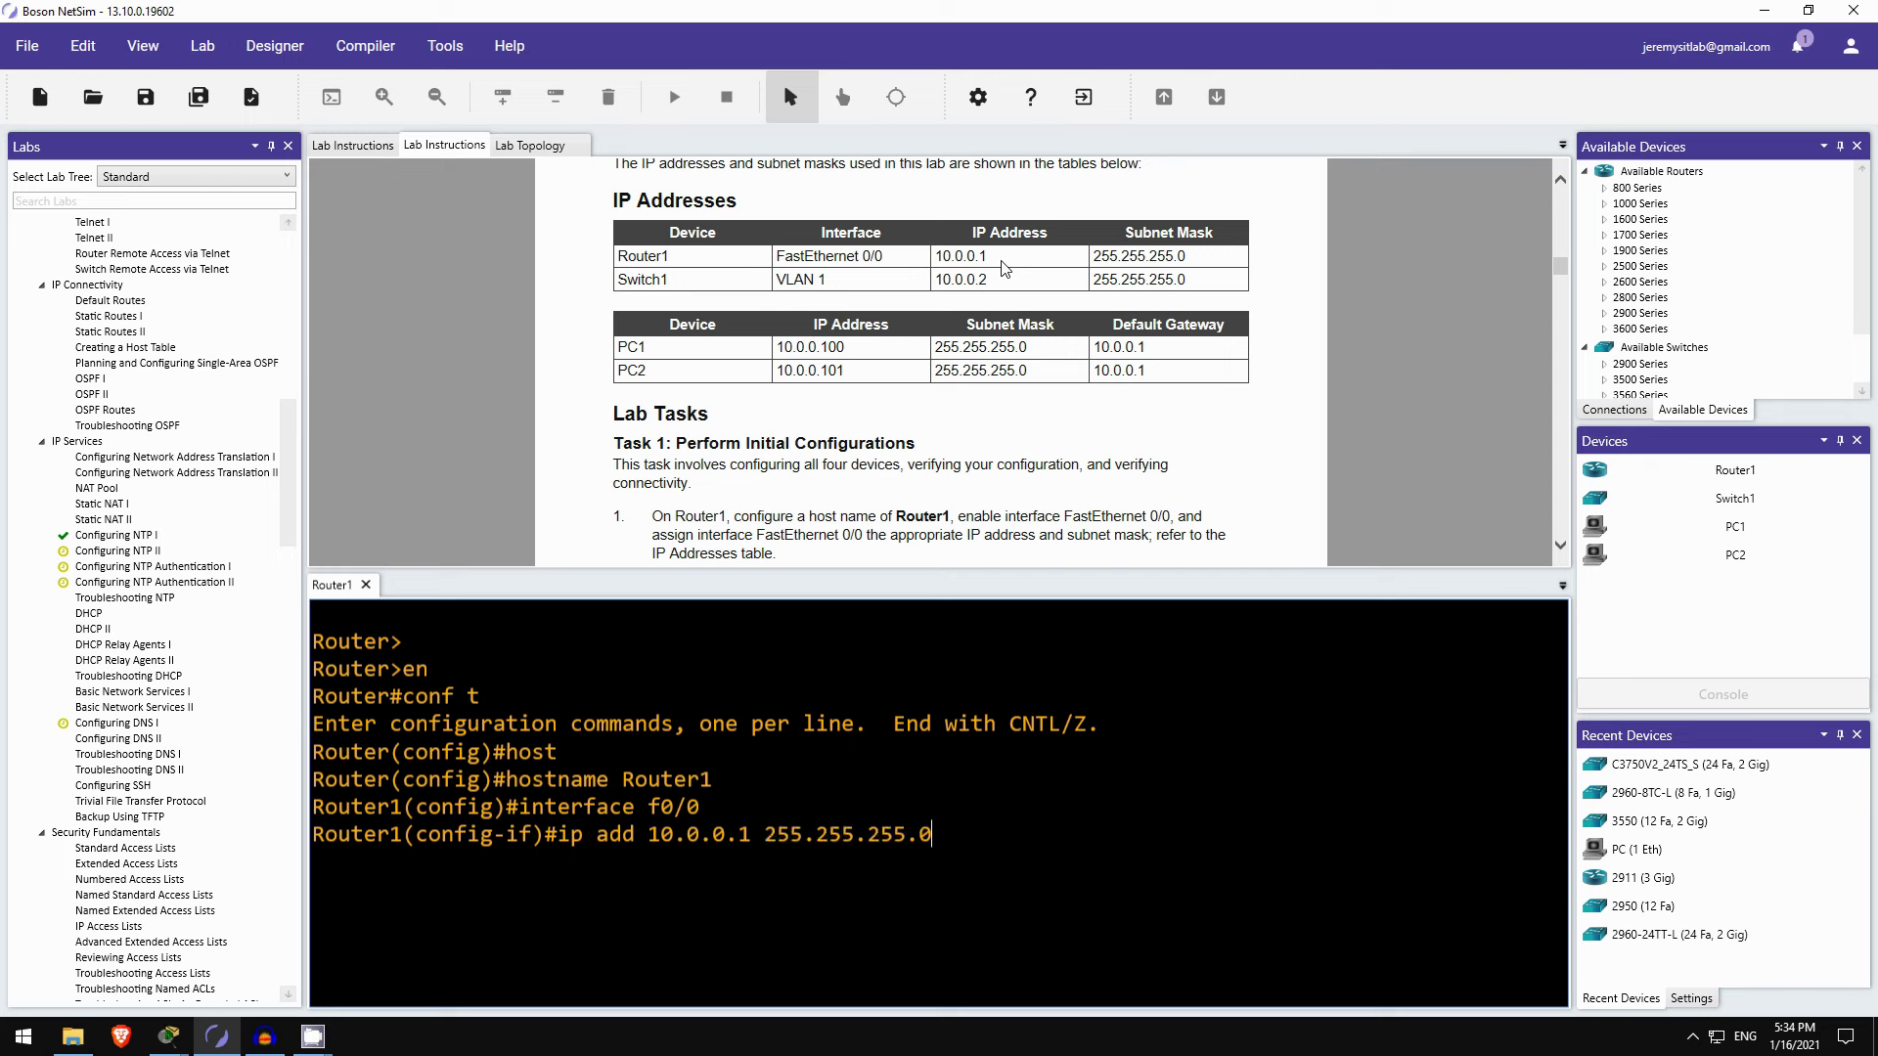
pyautogui.press('Return')
pyautogui.write('no shut')
pyautogui.press('Return')
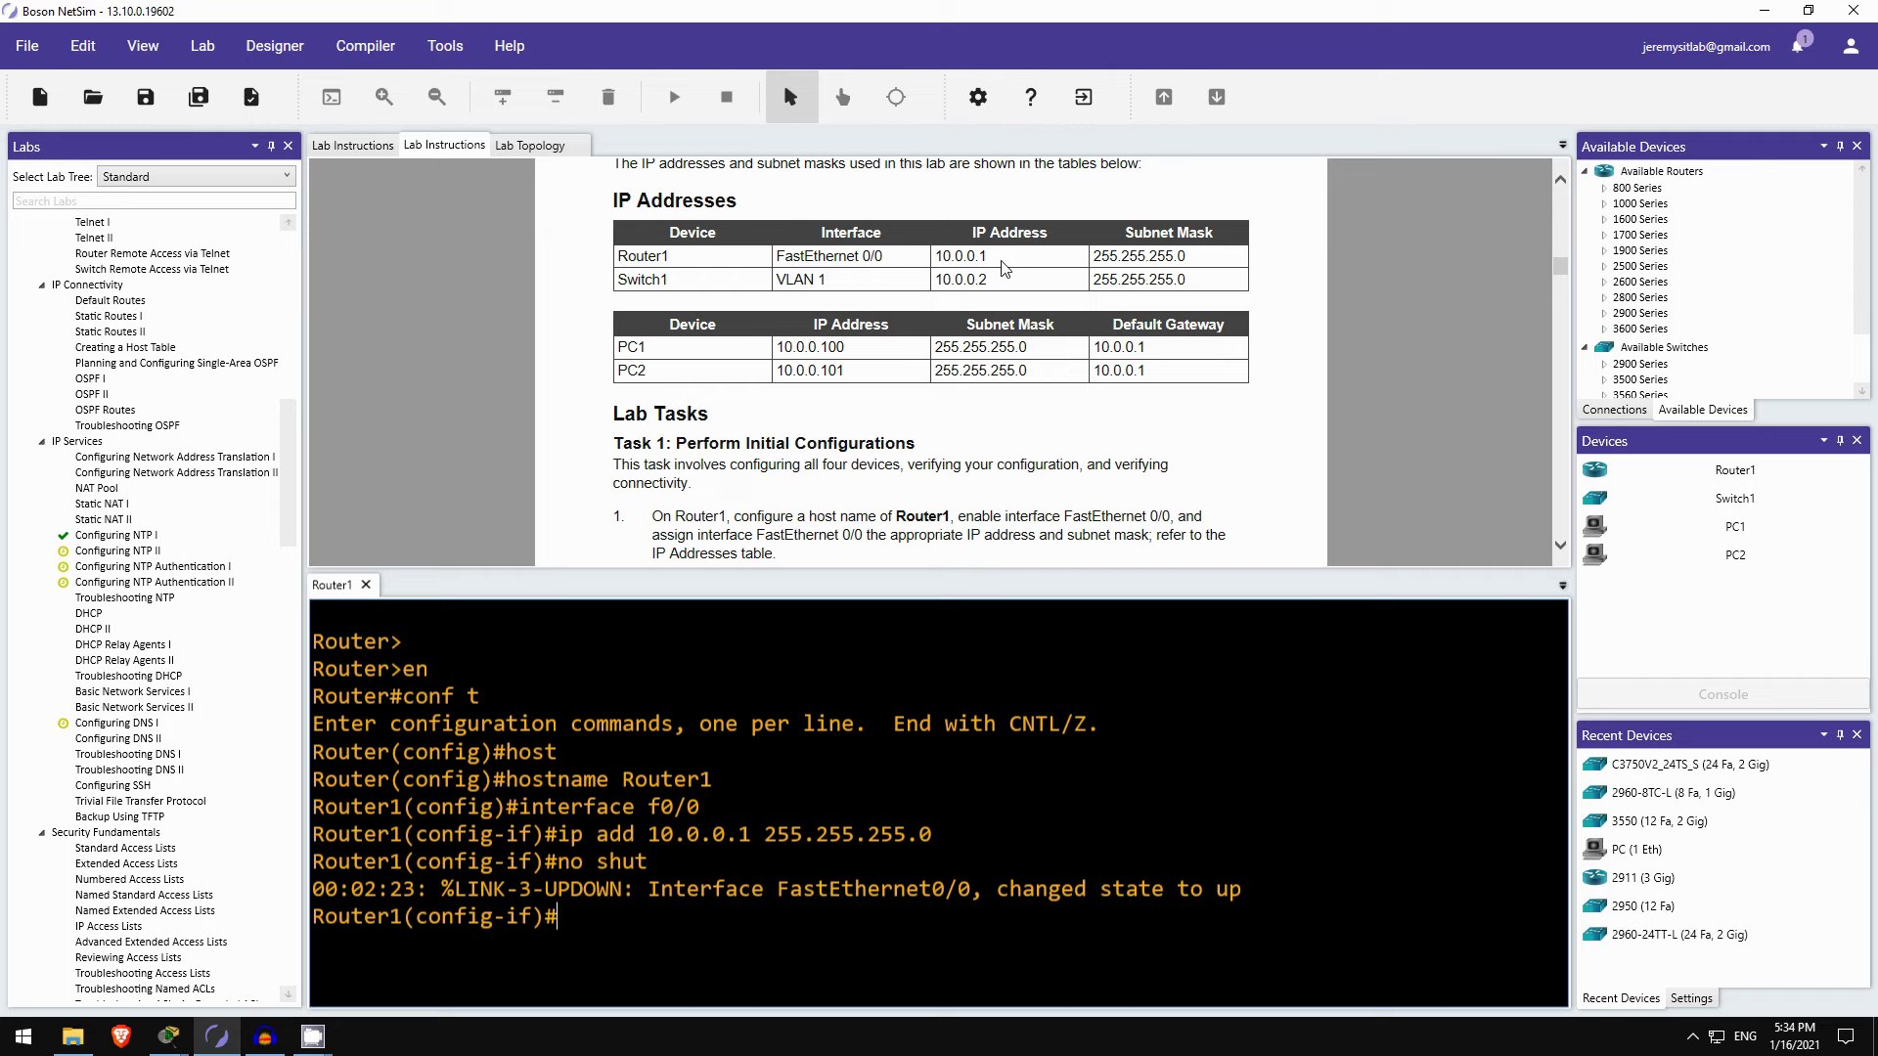
pyautogui.press('Return')
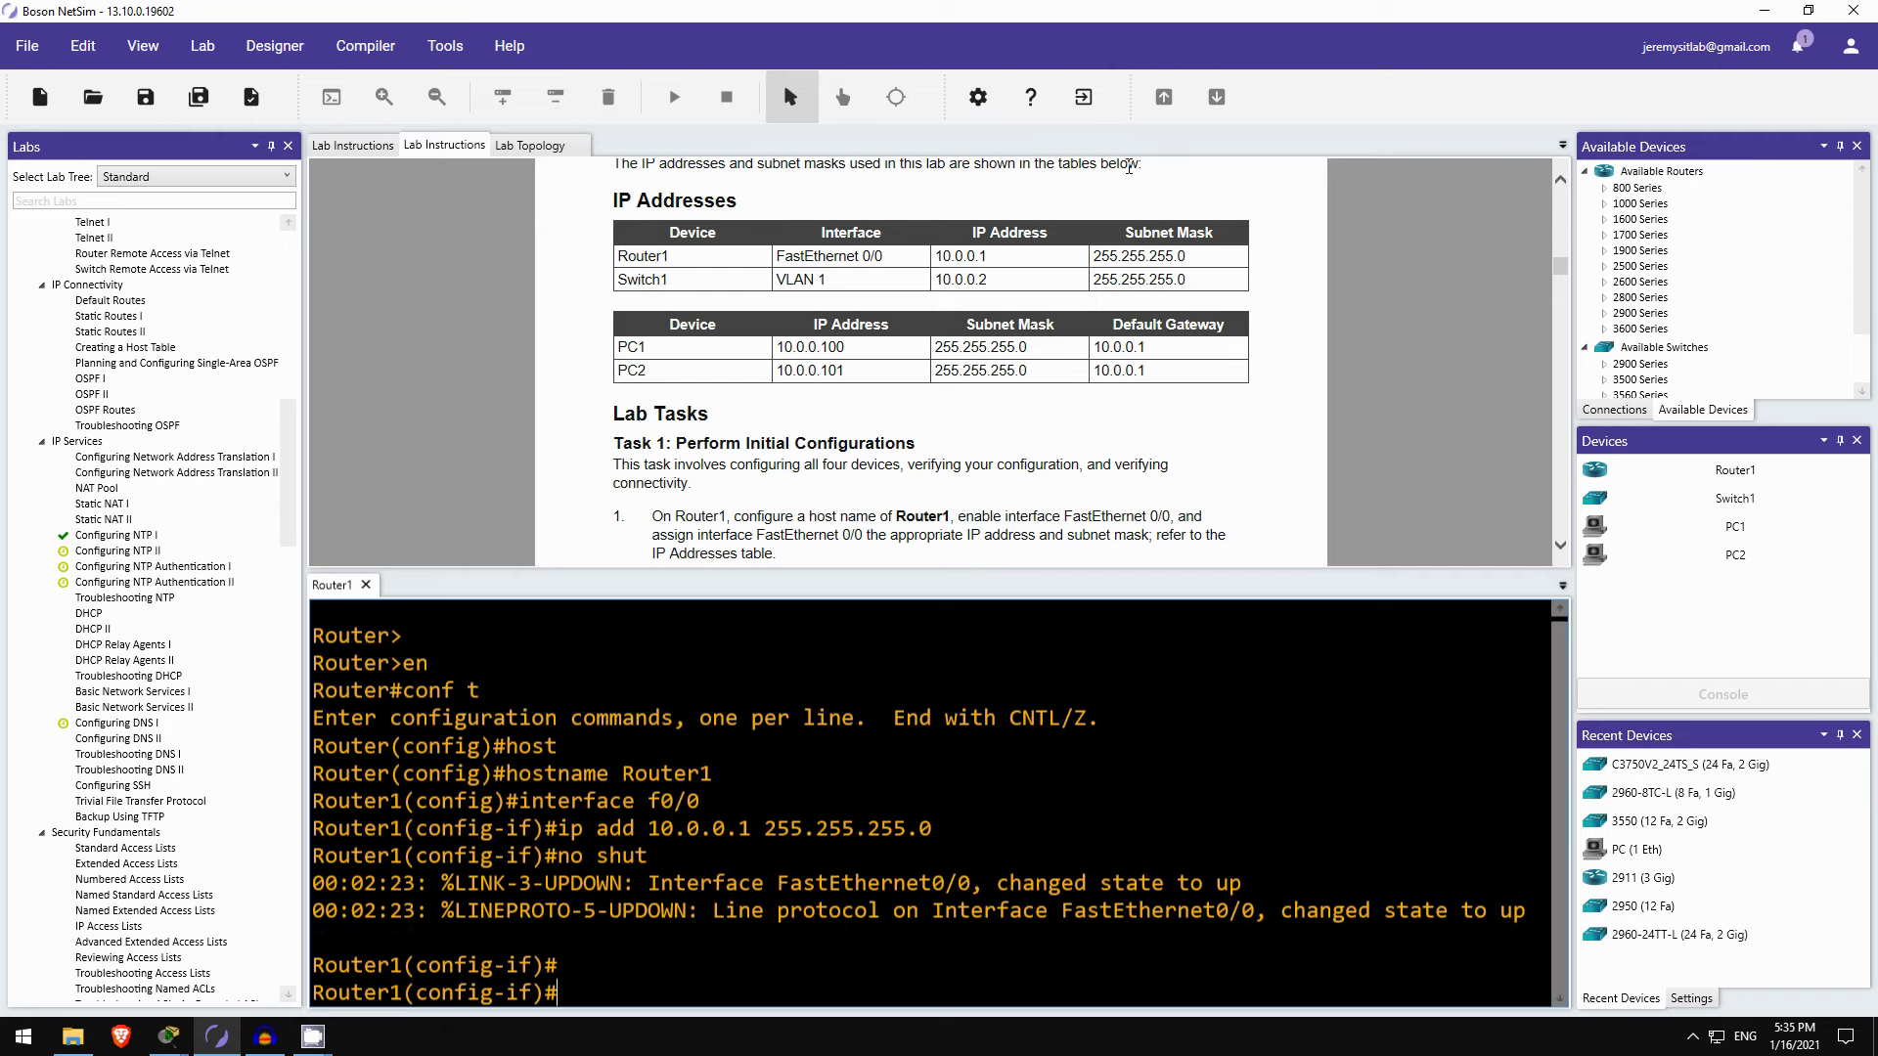
pyautogui.scroll(-5, 836, 380)
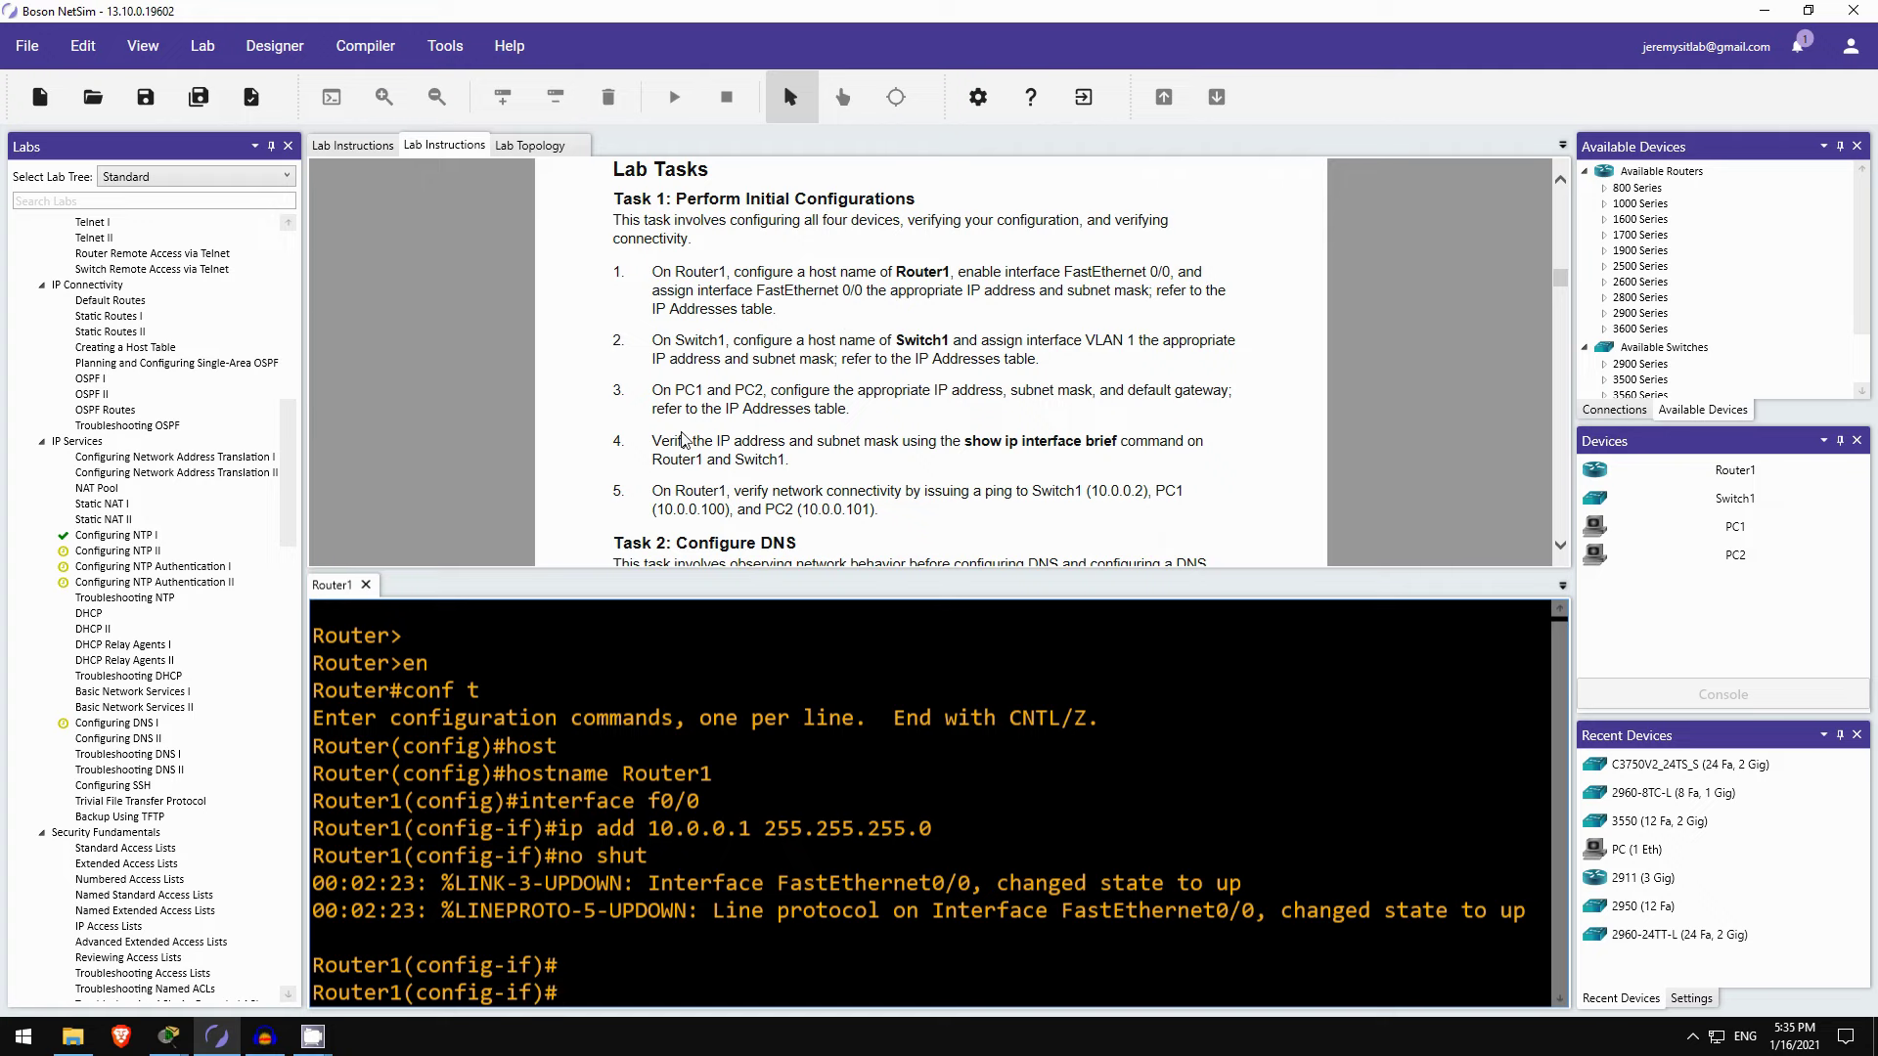
pyautogui.click(1734, 499)
# Step: In Switch1's console, enter global configuration mode and set hostname Switch1
pyautogui.click(1723, 694)
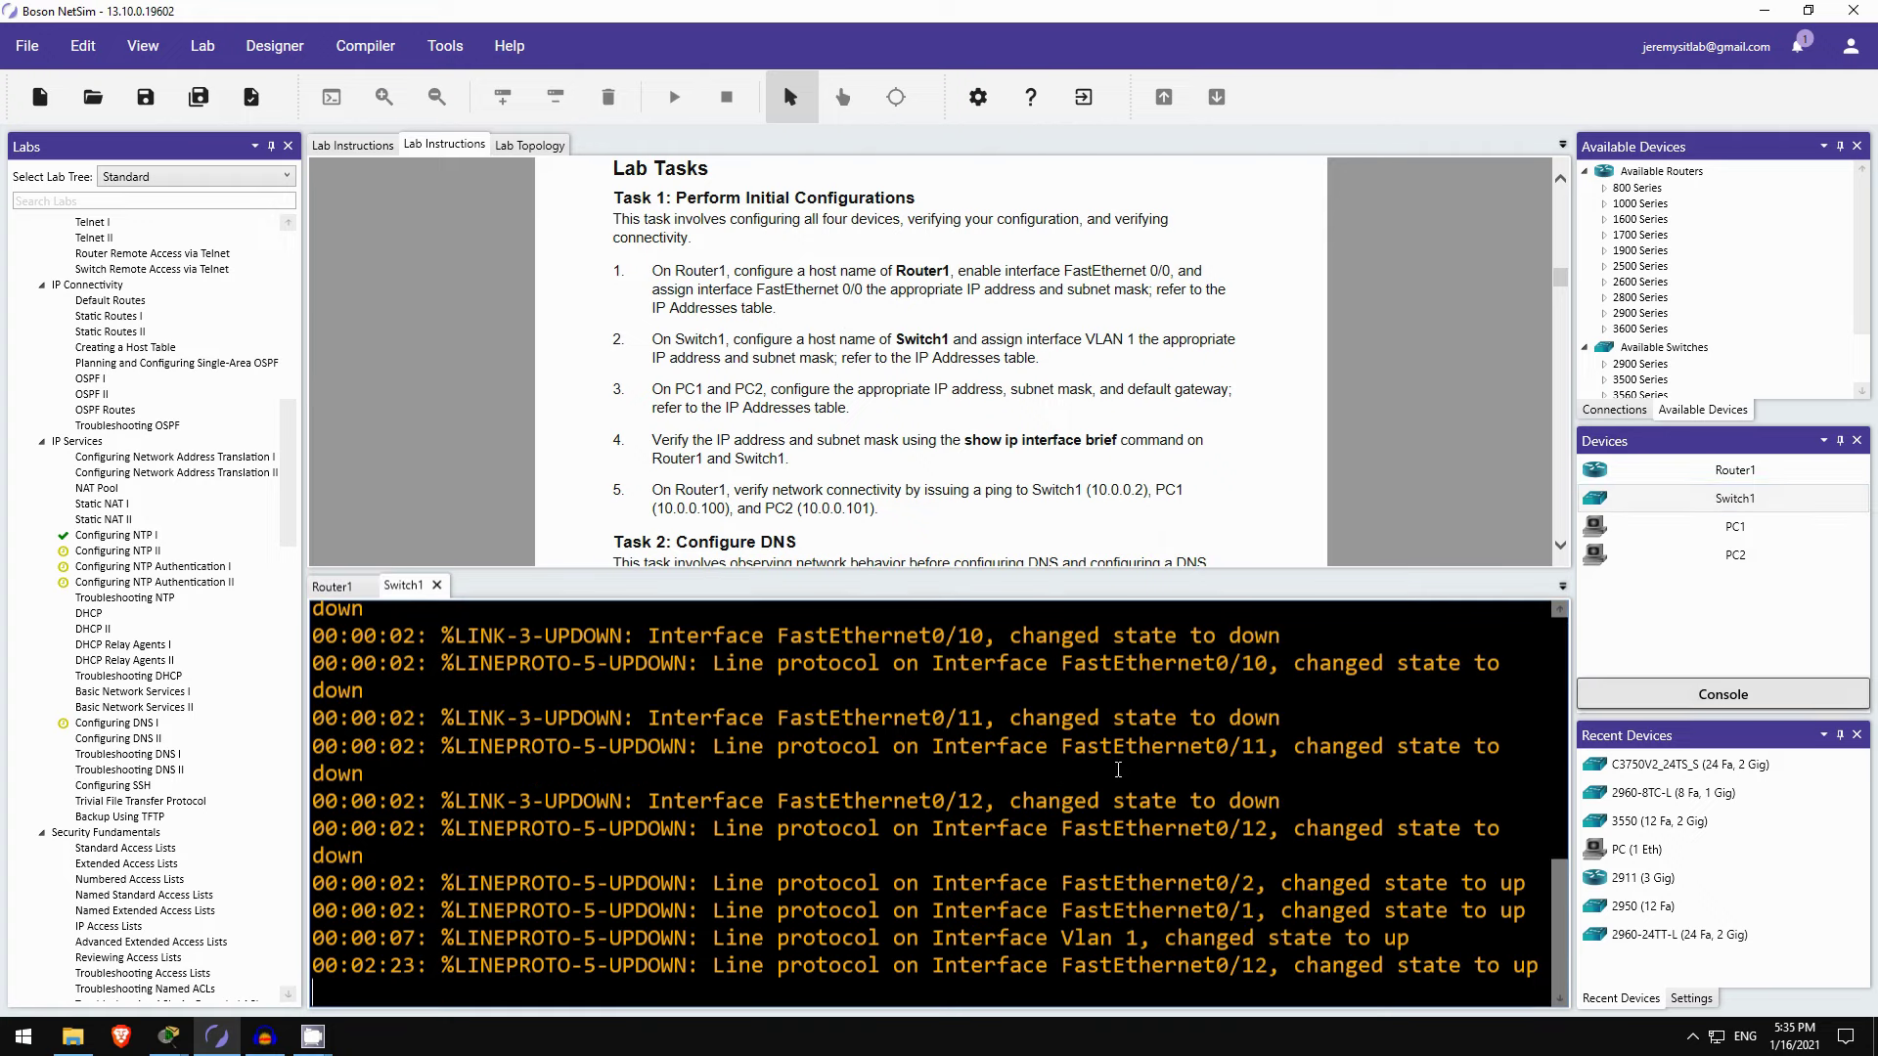
pyautogui.moveTo(1521, 775); pyautogui.dragTo(1097, 755)
pyautogui.press('Return')
pyautogui.write('en')
pyautogui.press('Return')
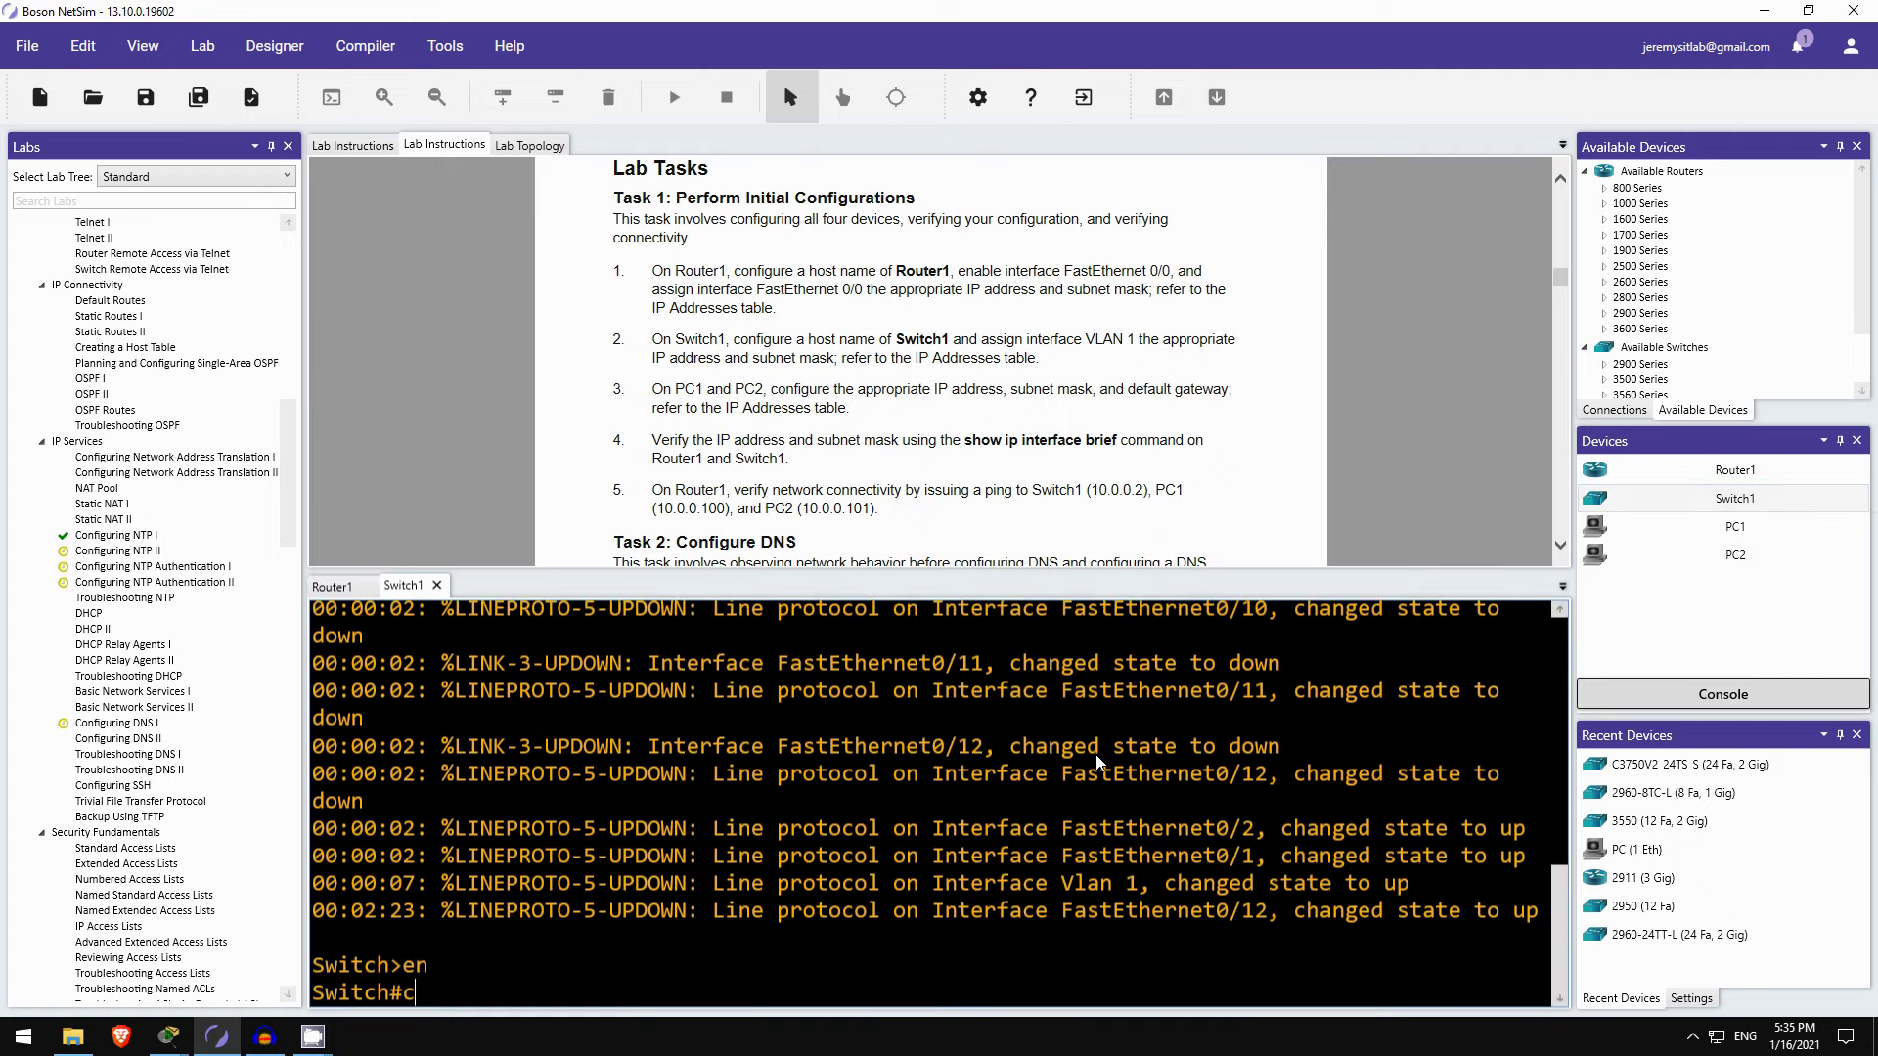
pyautogui.write('conf t')
pyautogui.press('Return')
pyautogui.write('host ')
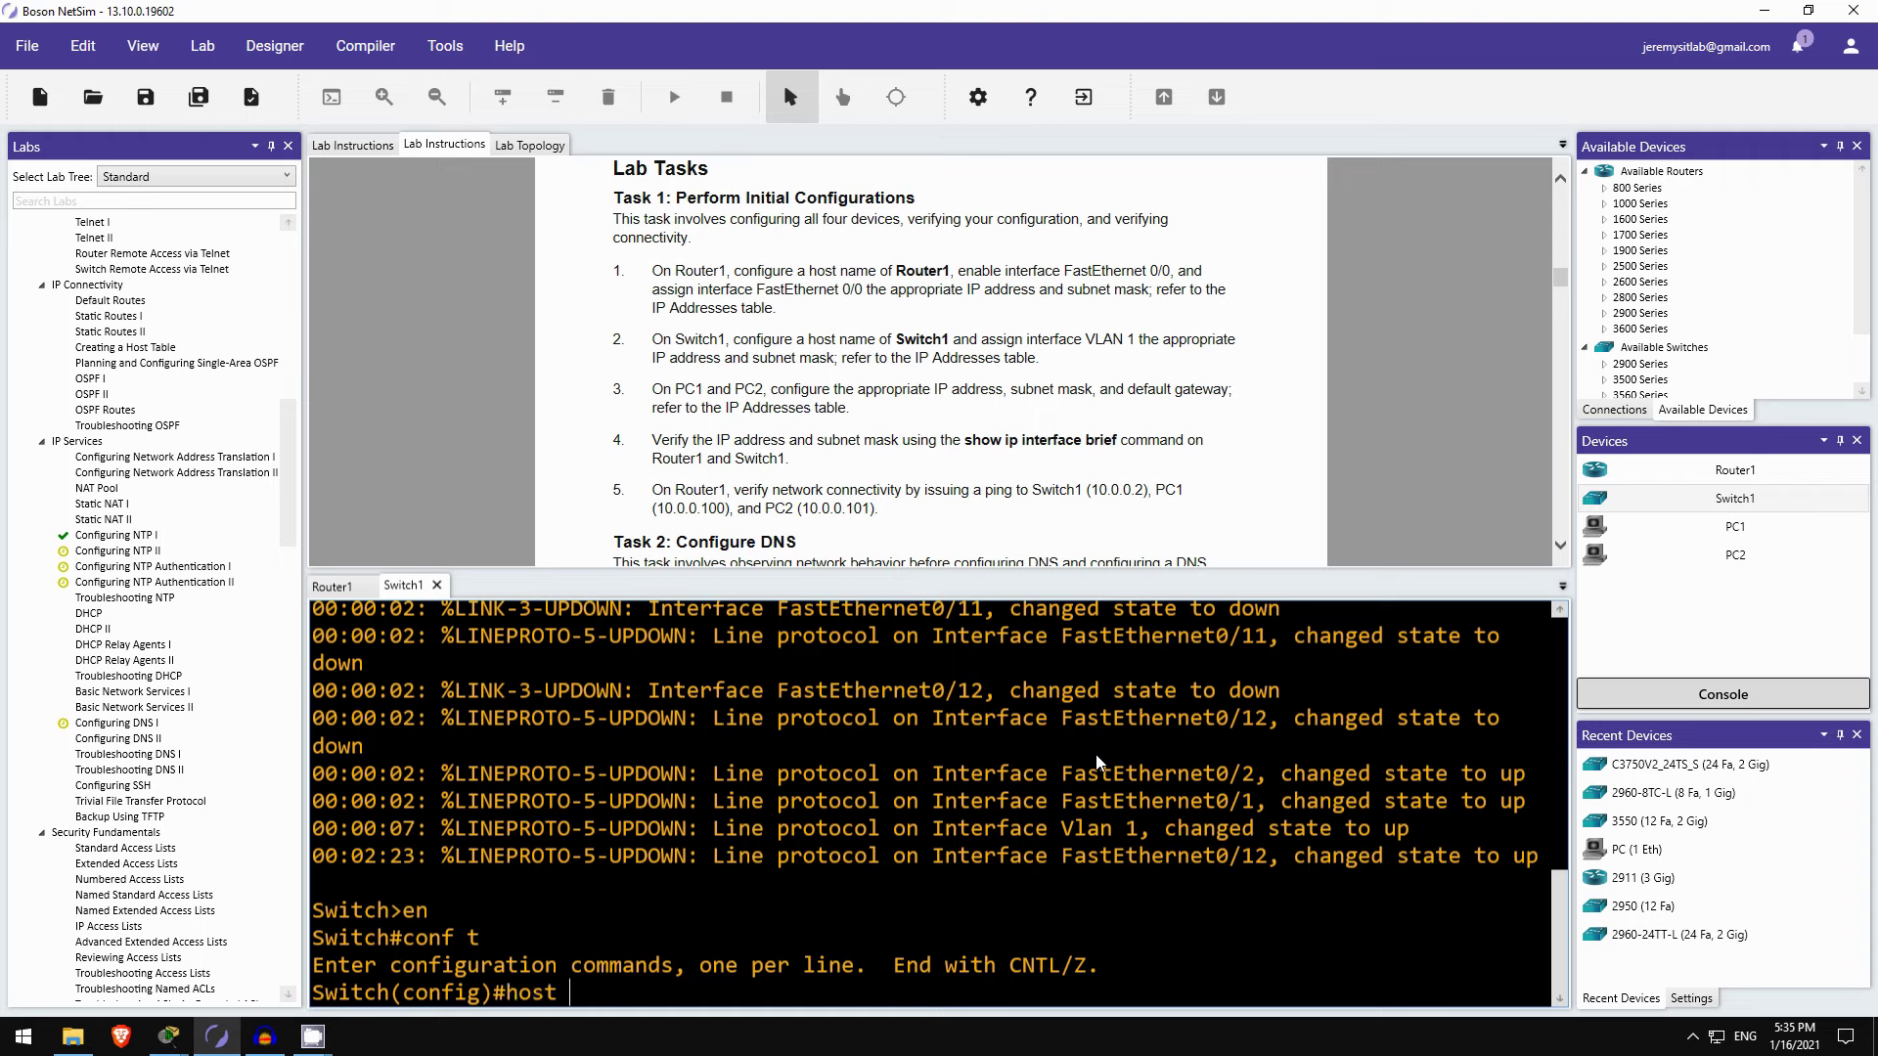
pyautogui.write('Switch1')
pyautogui.press('Return')
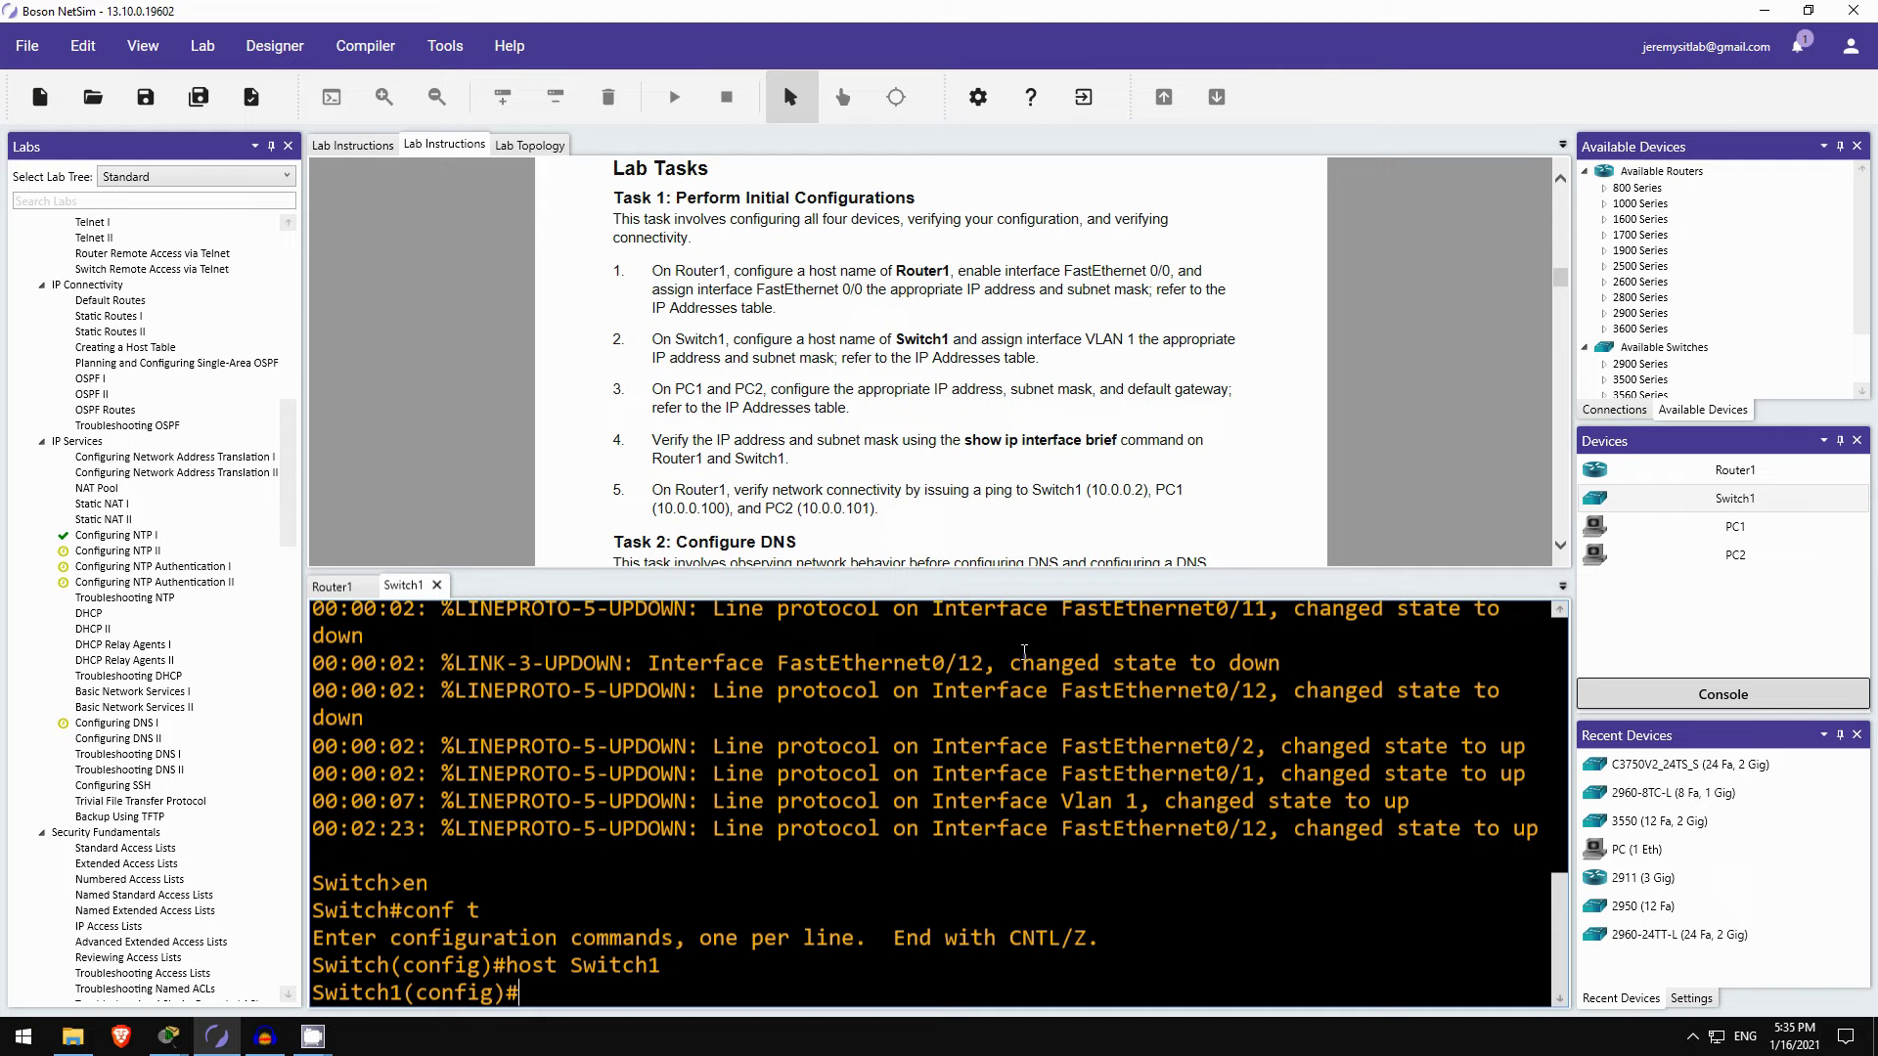
pyautogui.scroll(8, 849, 359)
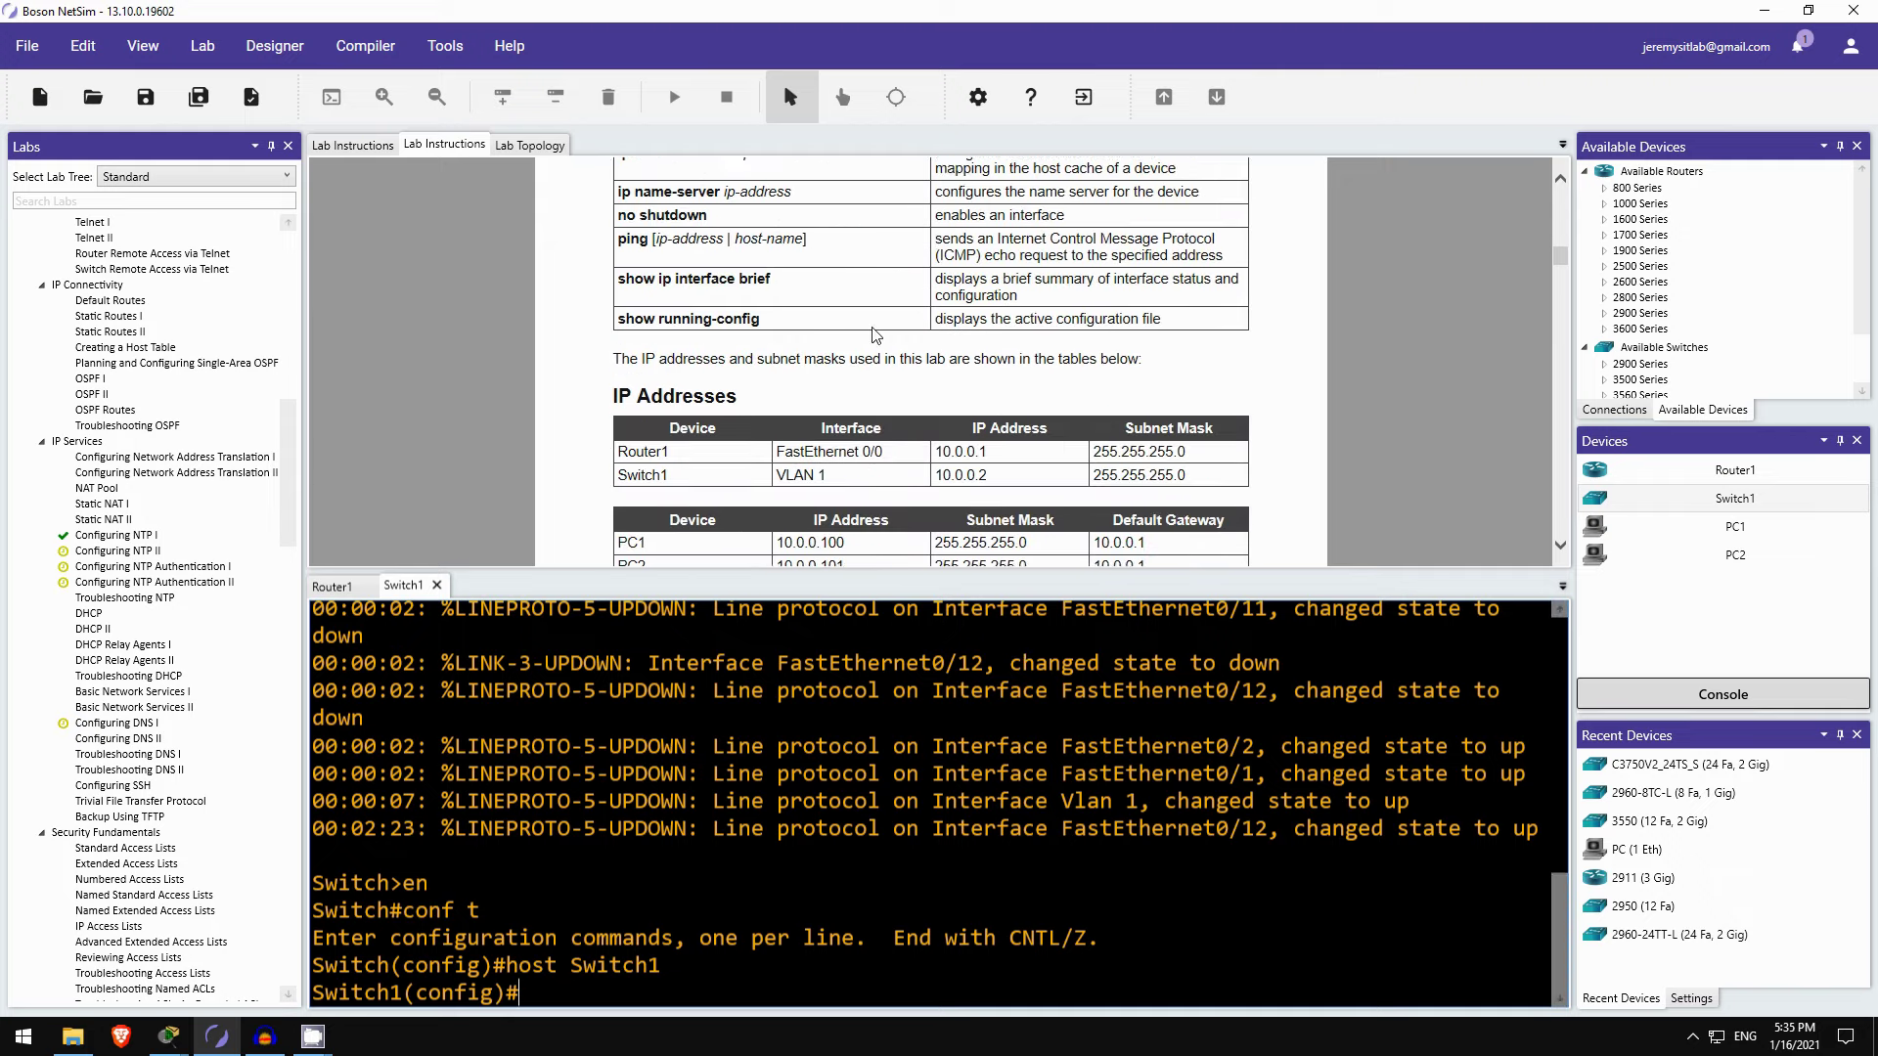
pyautogui.scroll(10, 849, 359)
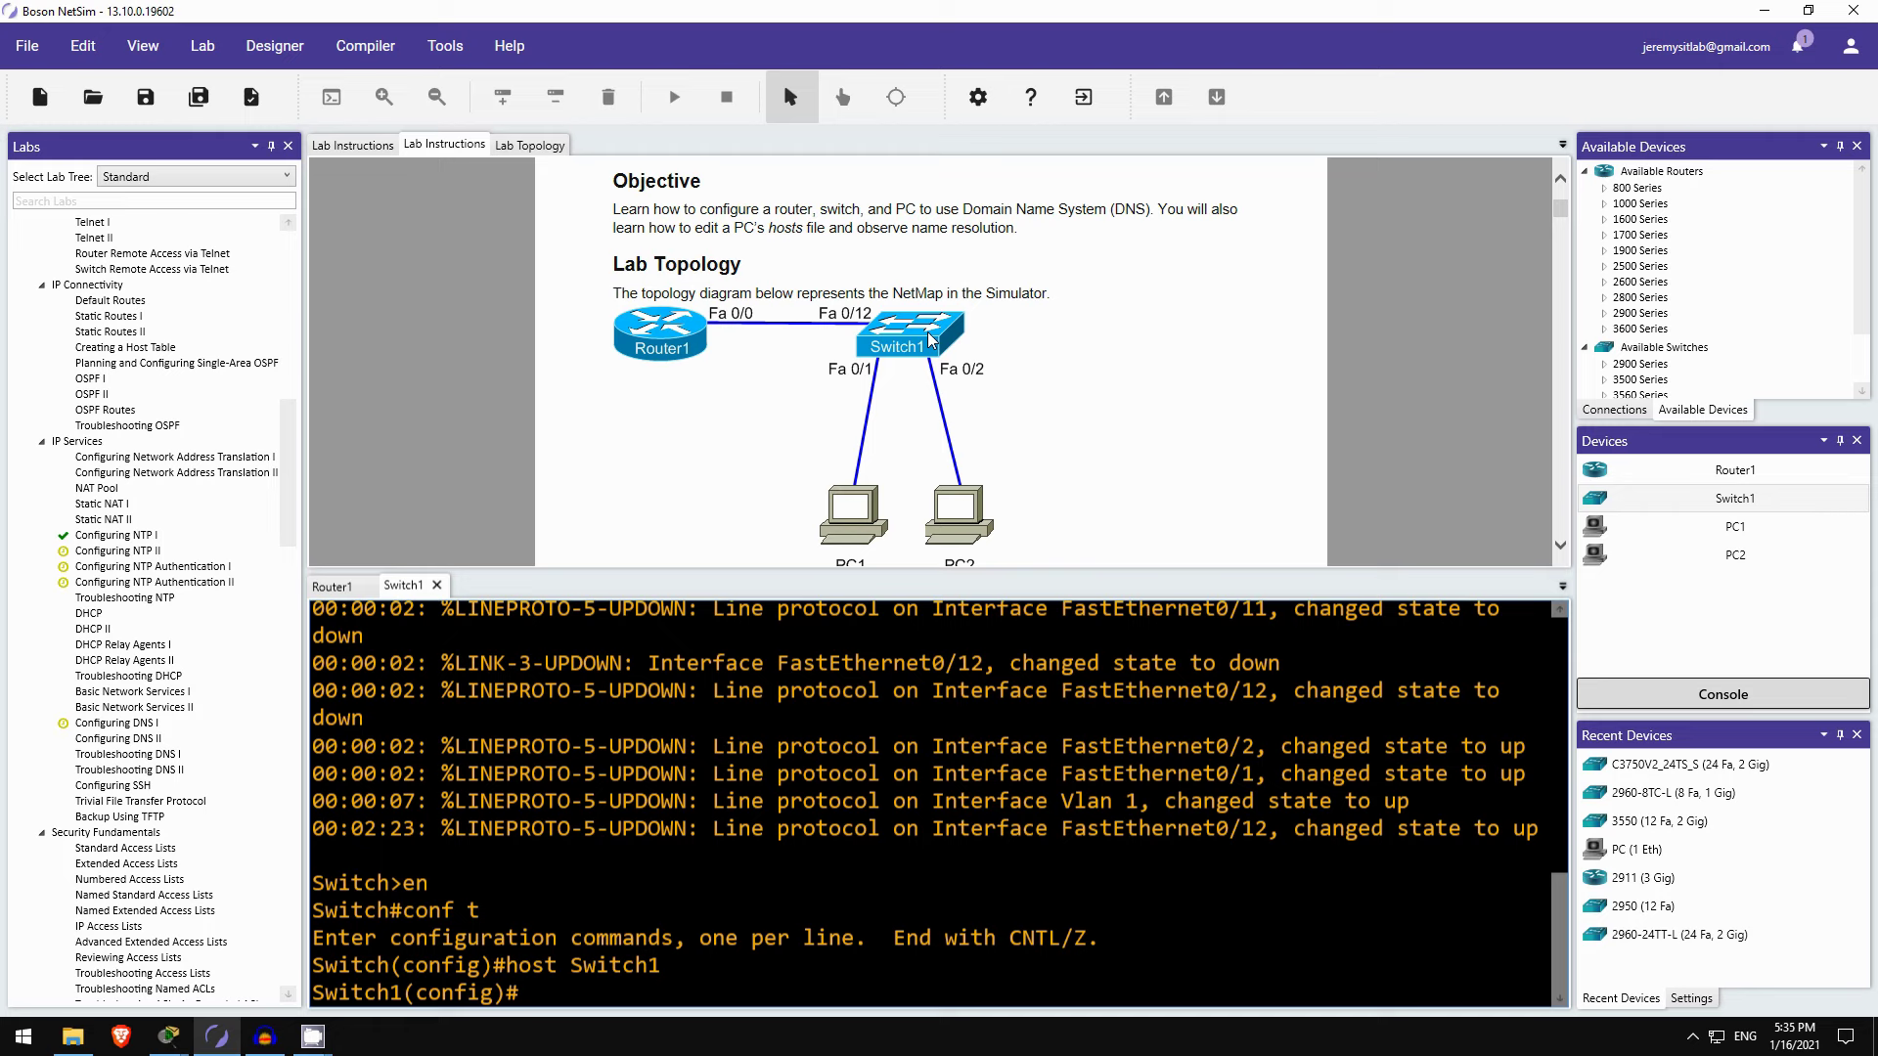
# Step: Give interface VLAN 1 address 10.0.0.2 255.255.255.0 and enable it with no shut
pyautogui.write('int vlan 1')
pyautogui.scroll(-10, 927, 332)
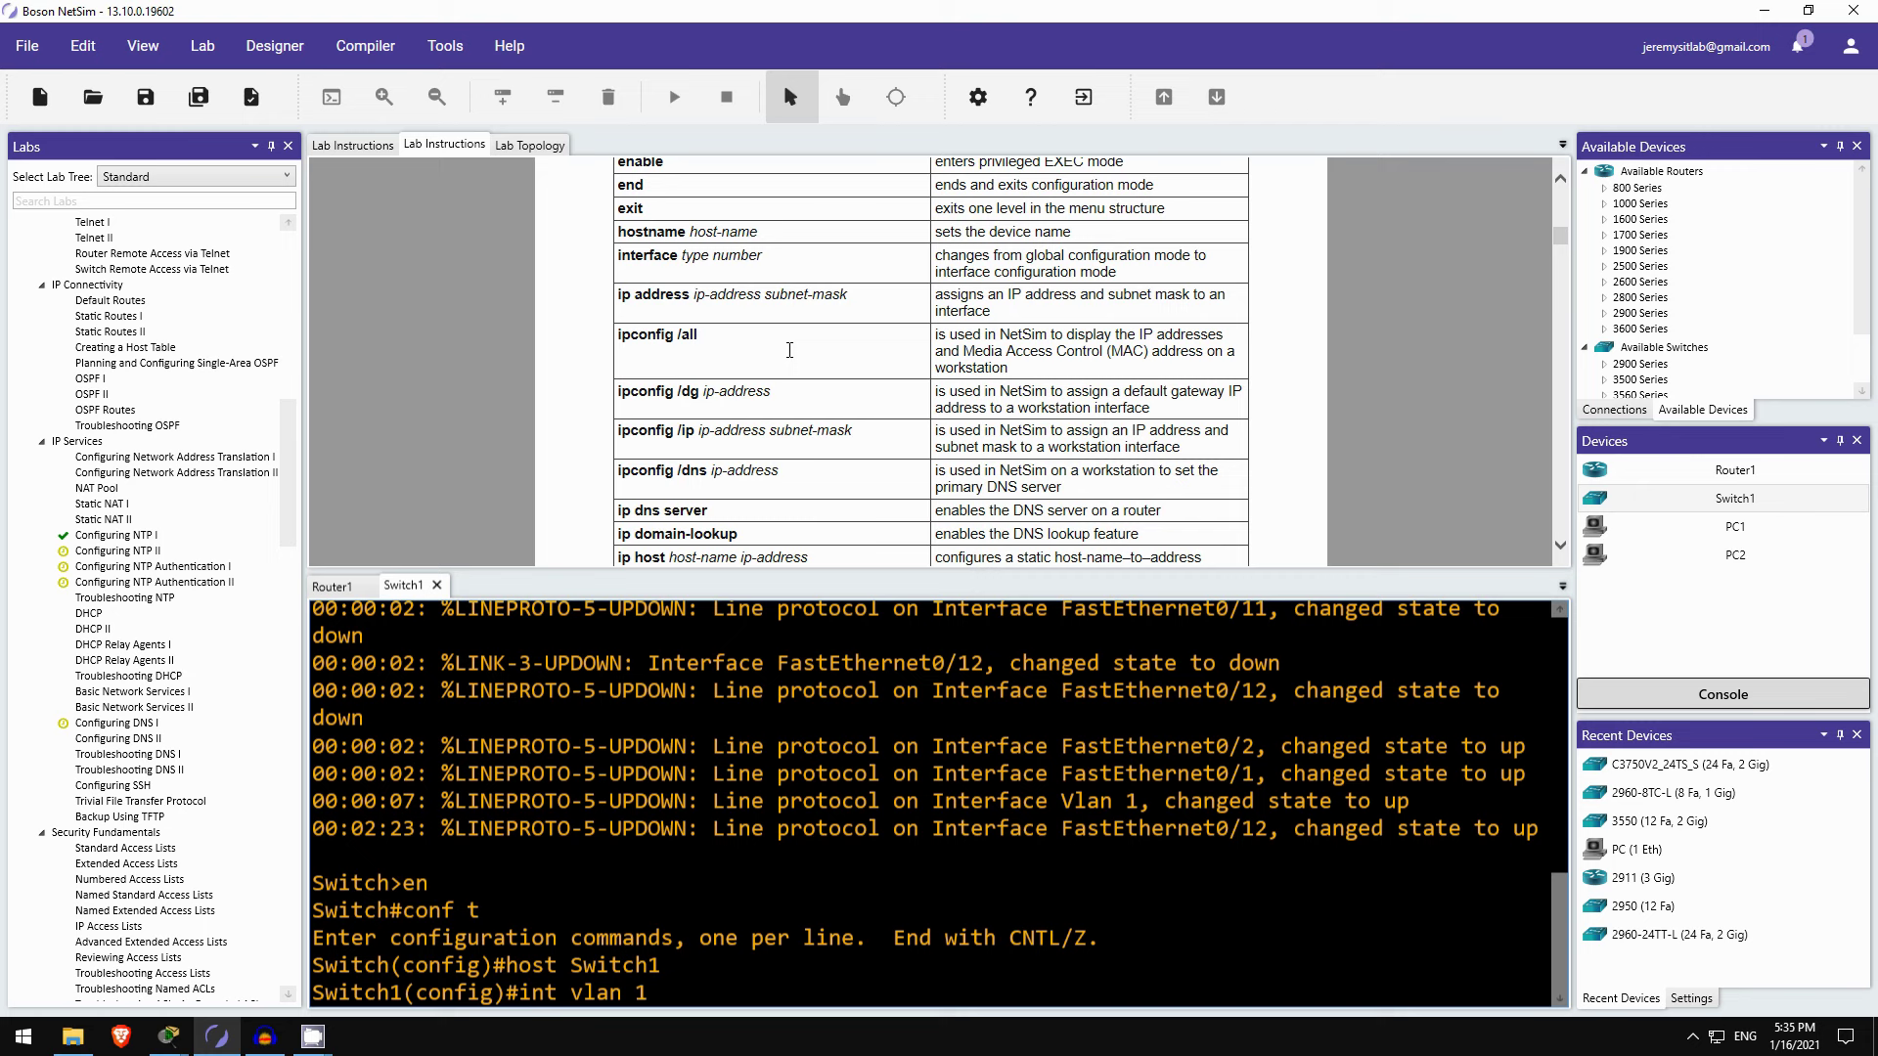
pyautogui.scroll(-5, 783, 360)
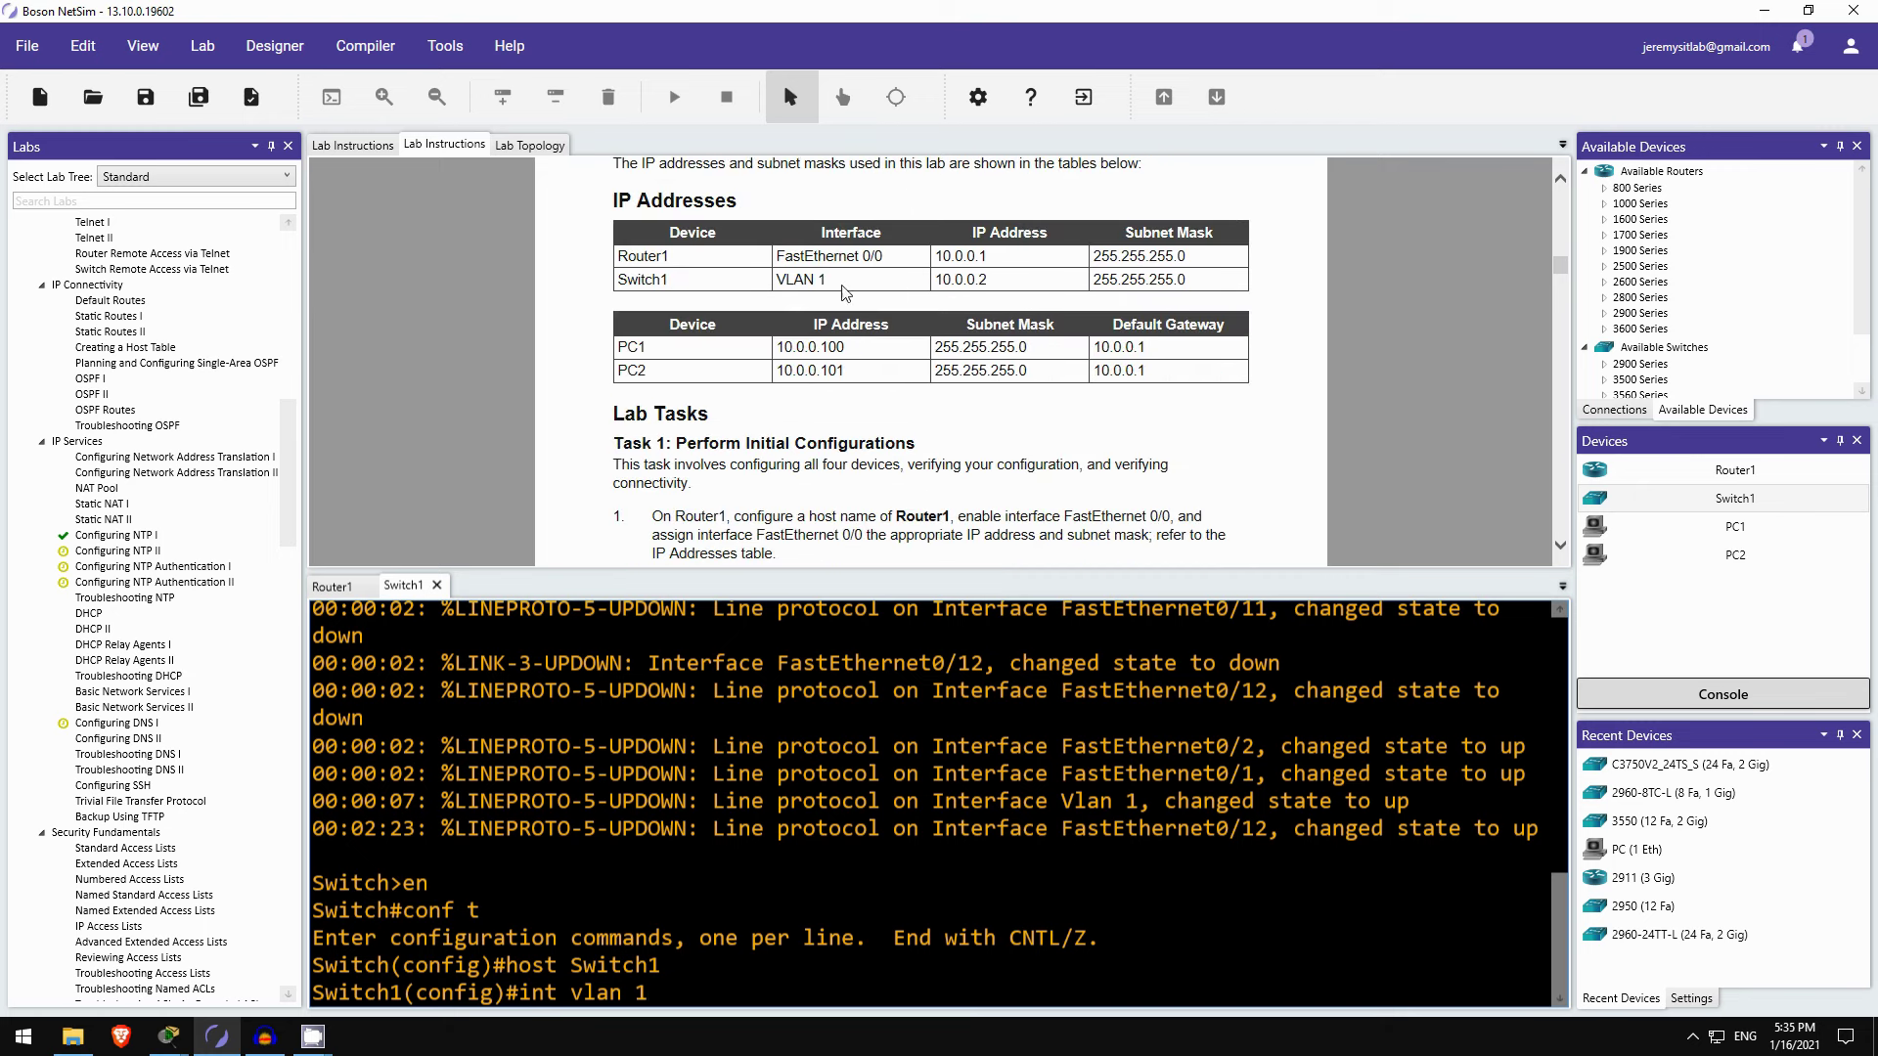
pyautogui.press('Return')
pyautogui.write('i')
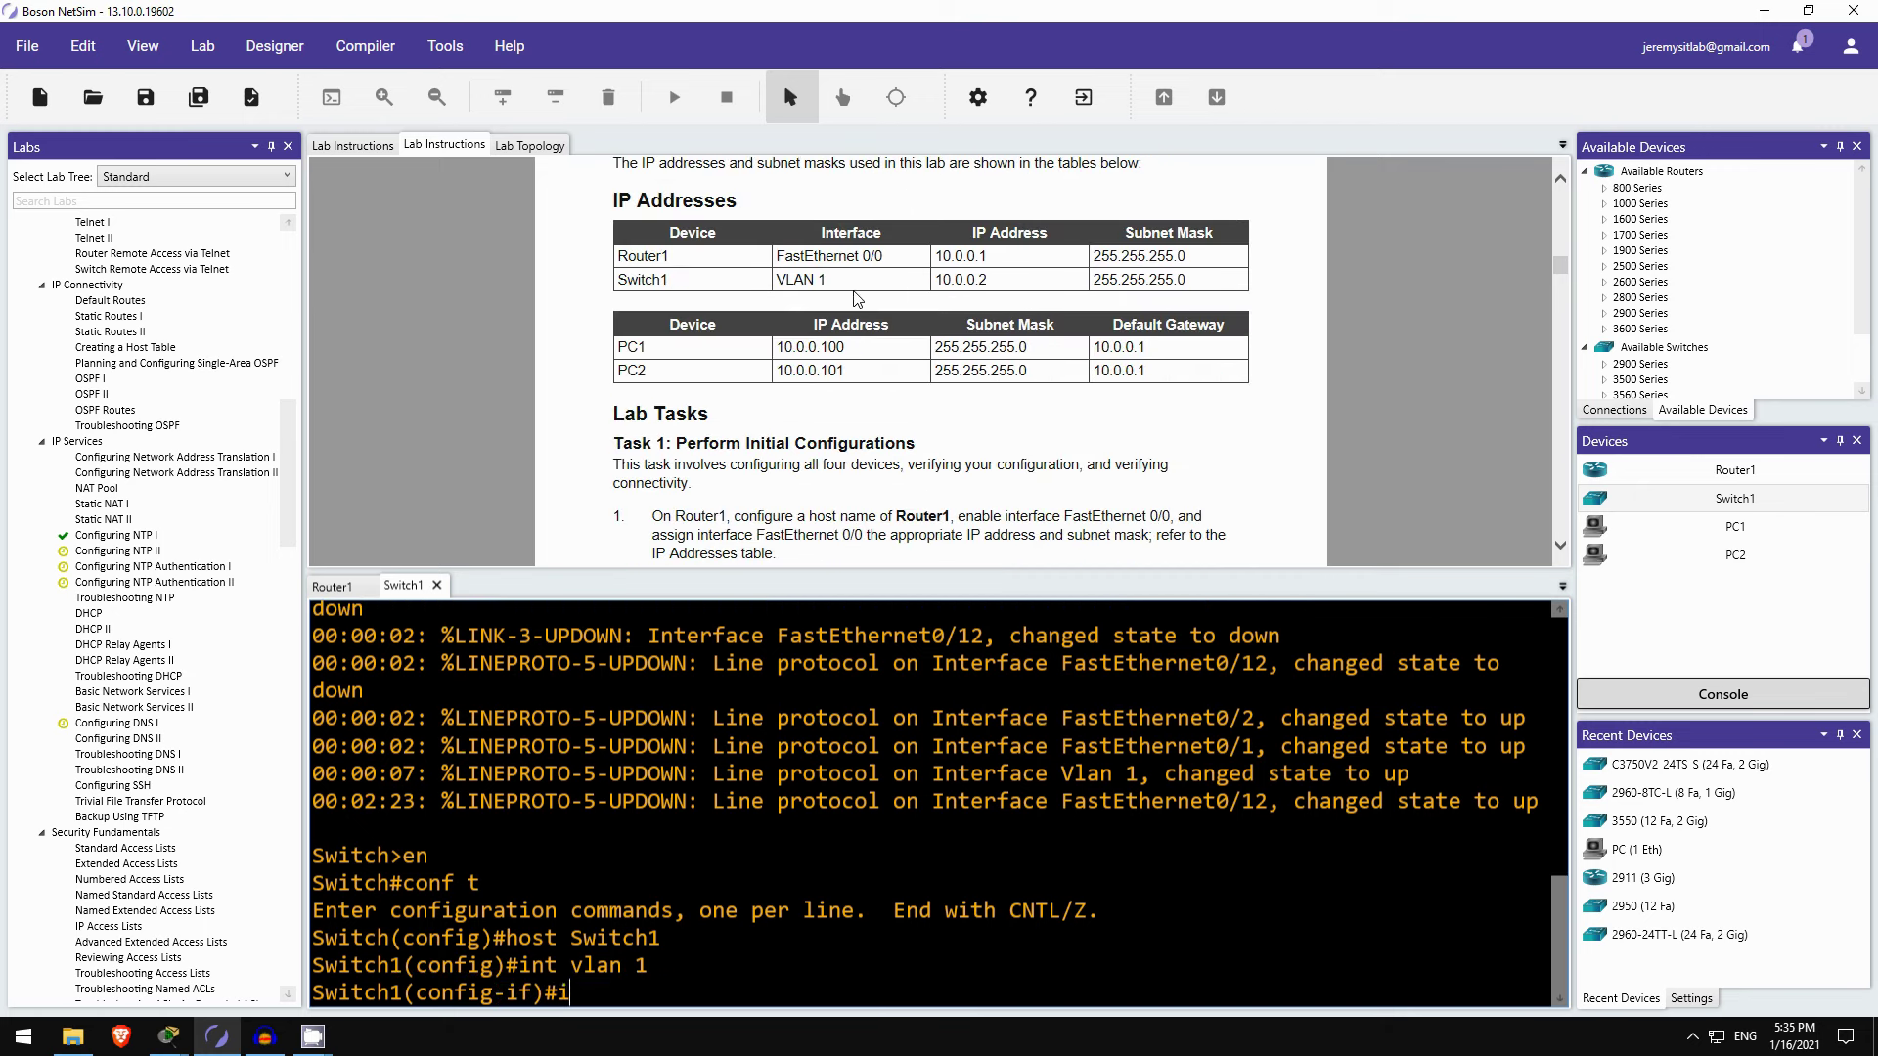
pyautogui.write('p add 10.0.0.2 255.255.255.0')
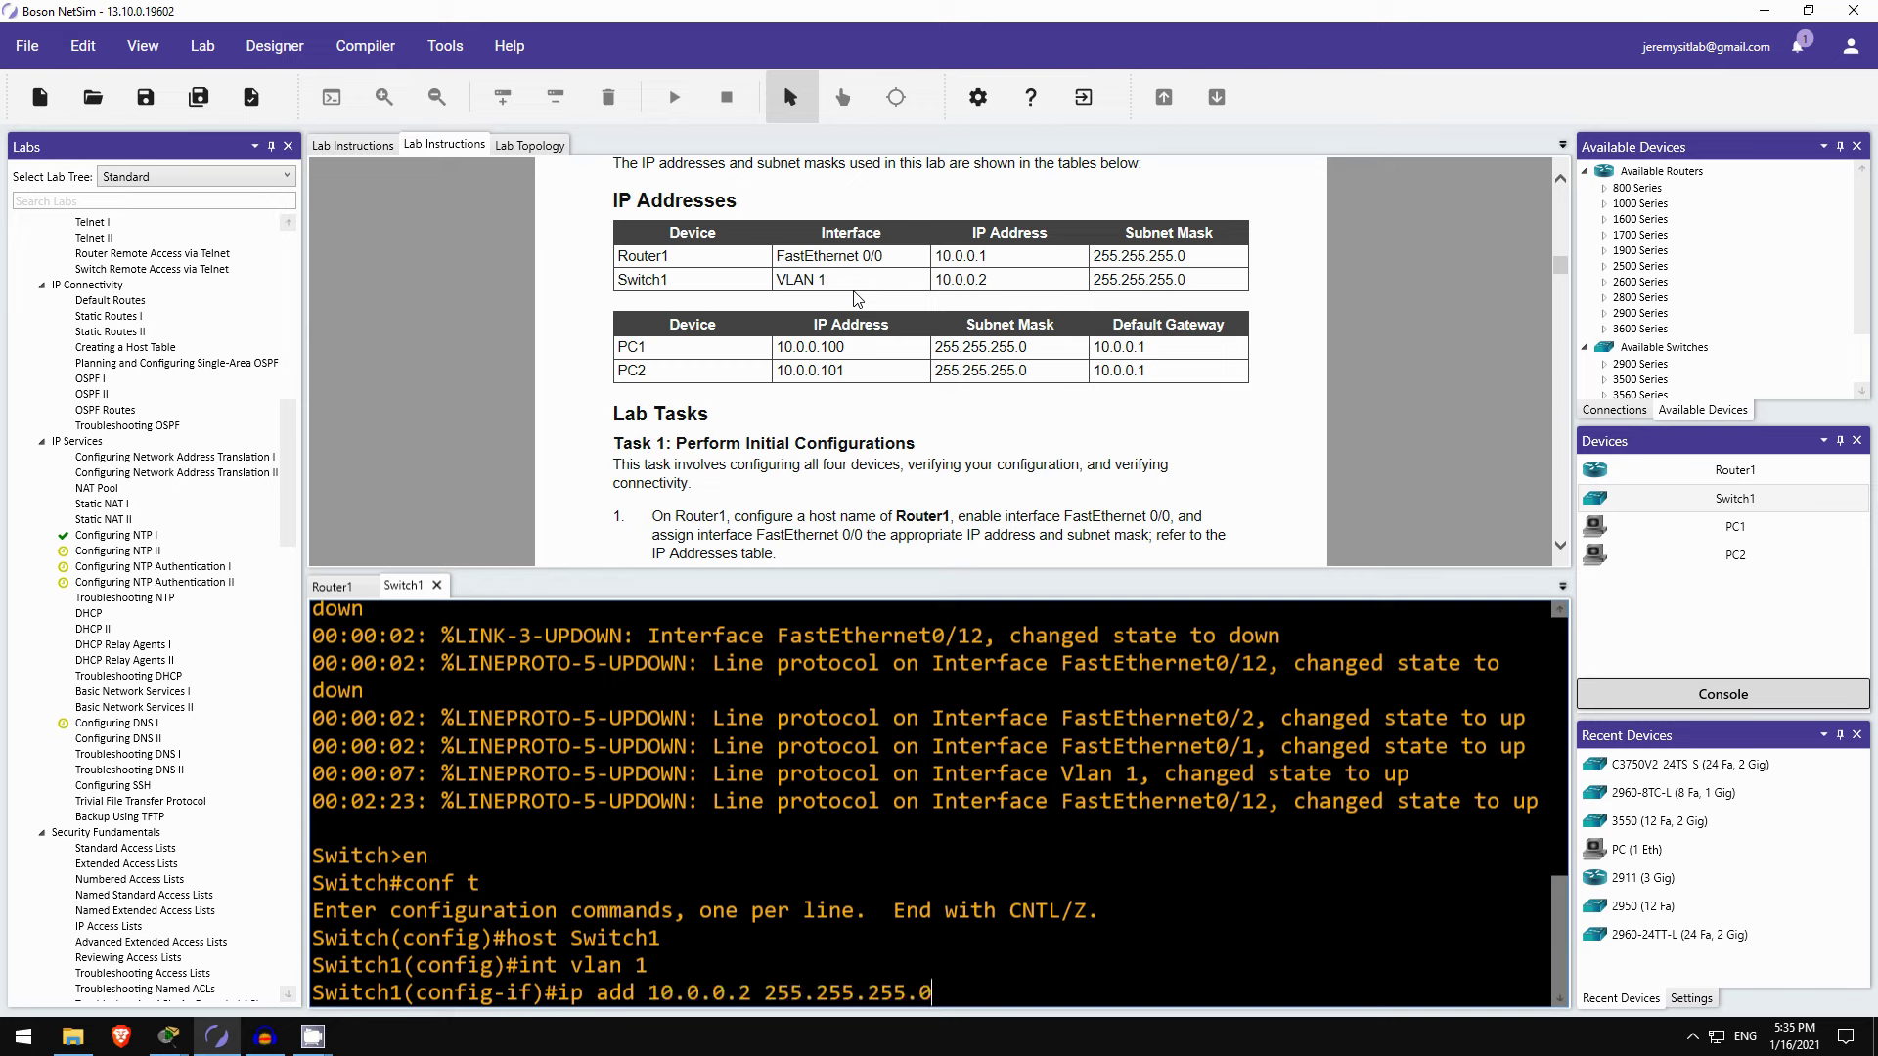
pyautogui.press('Return')
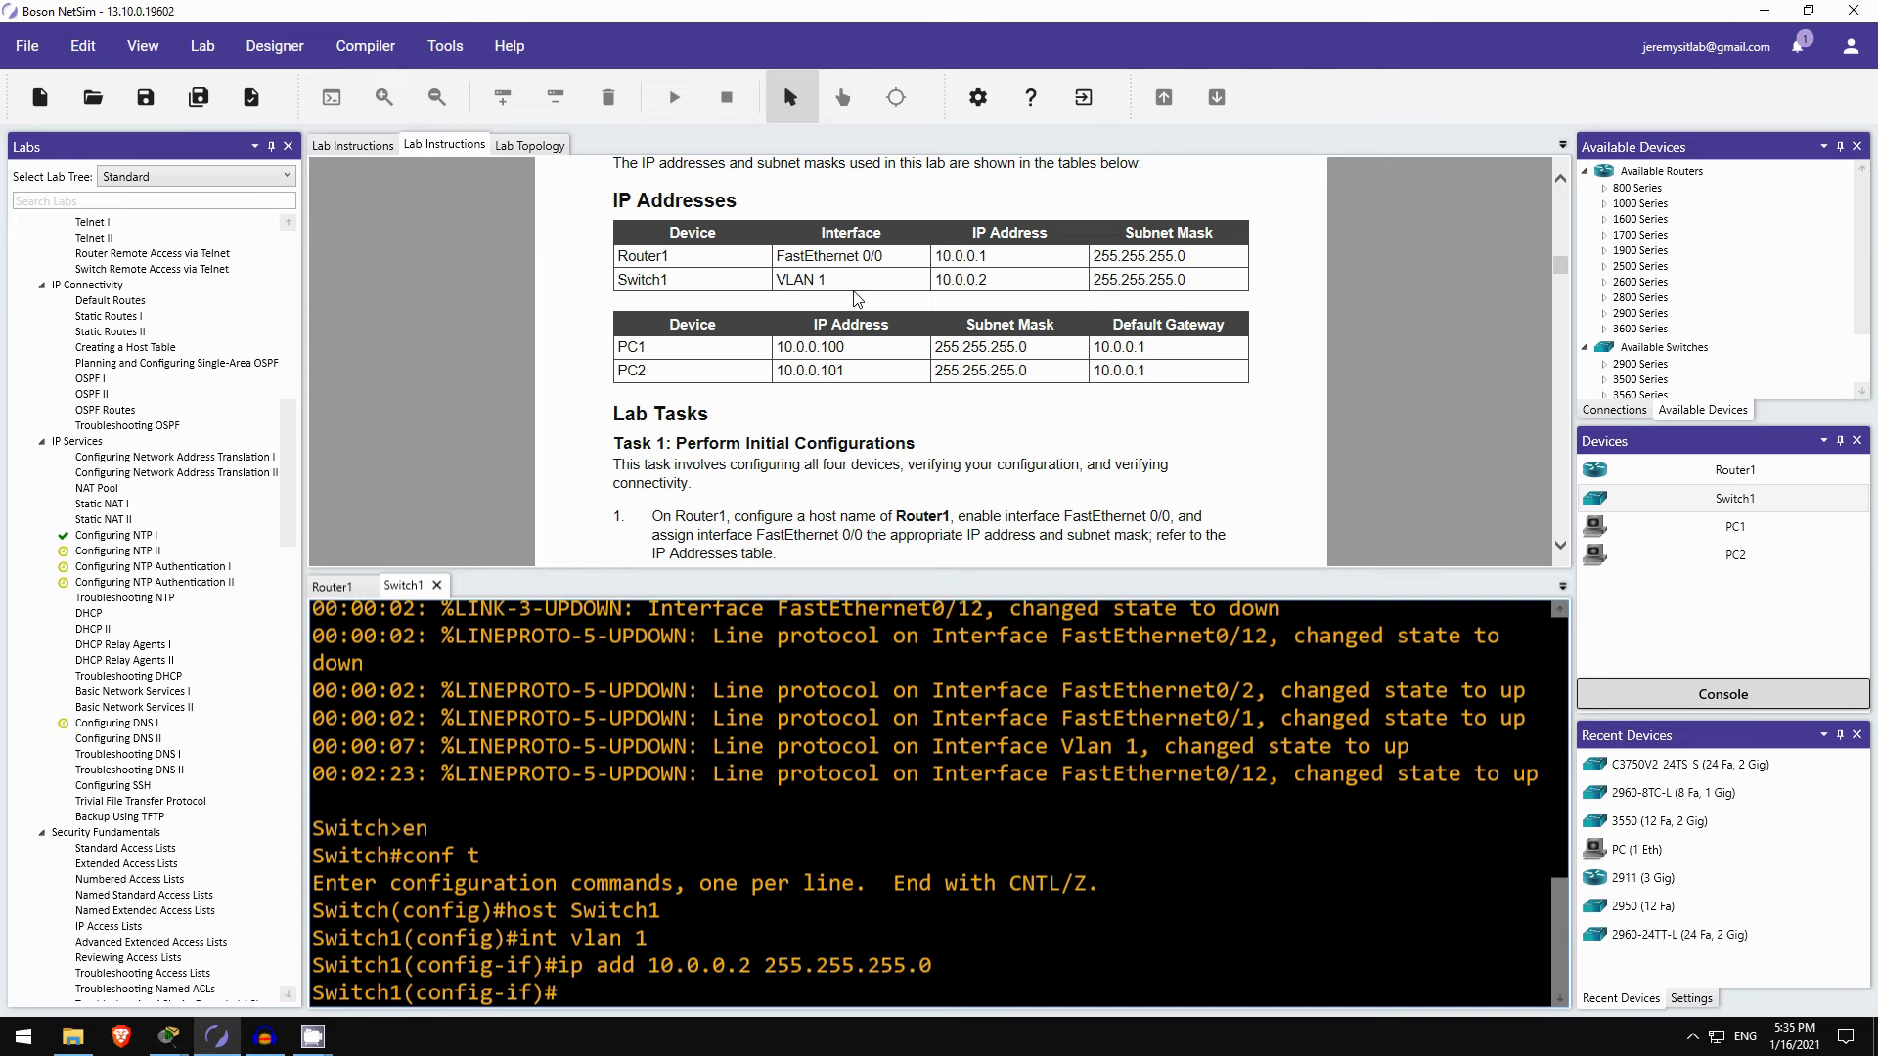
pyautogui.write('no shut')
pyautogui.press('Return')
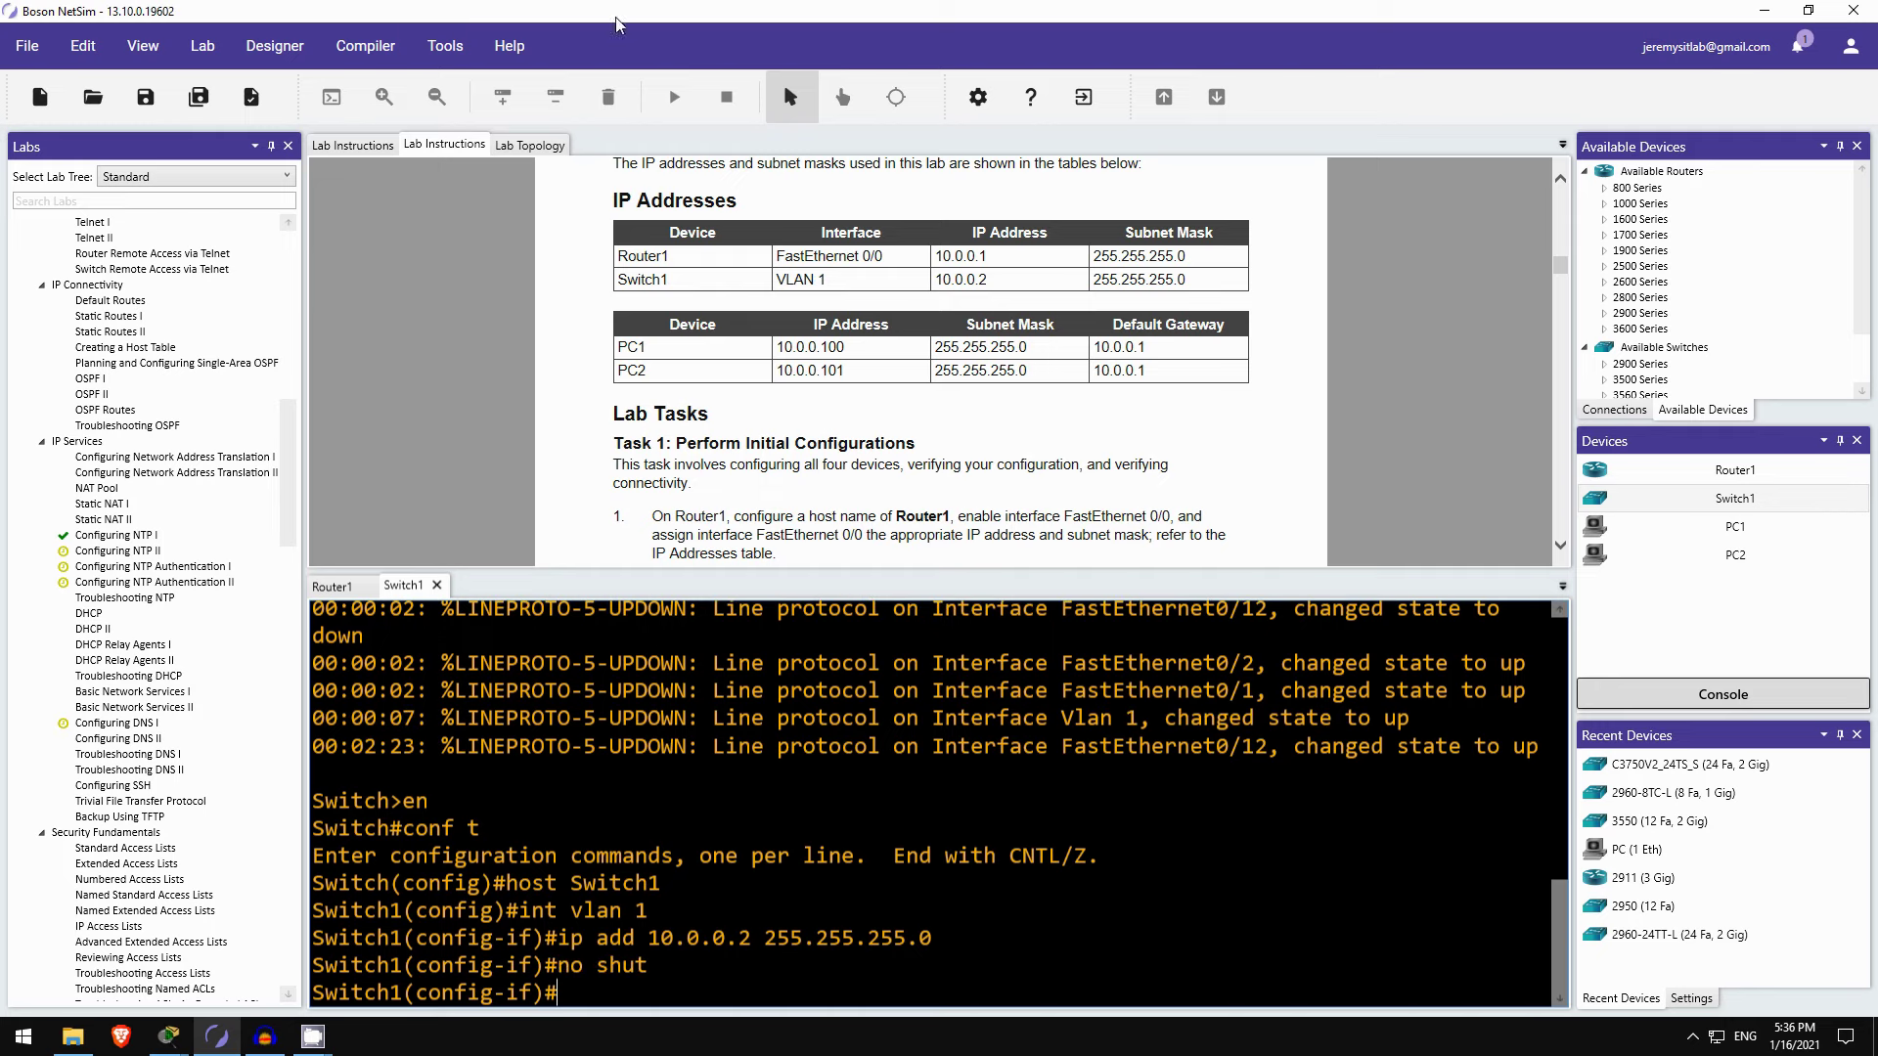
pyautogui.scroll(-2, 572, 362)
pyautogui.scroll(-3, 572, 361)
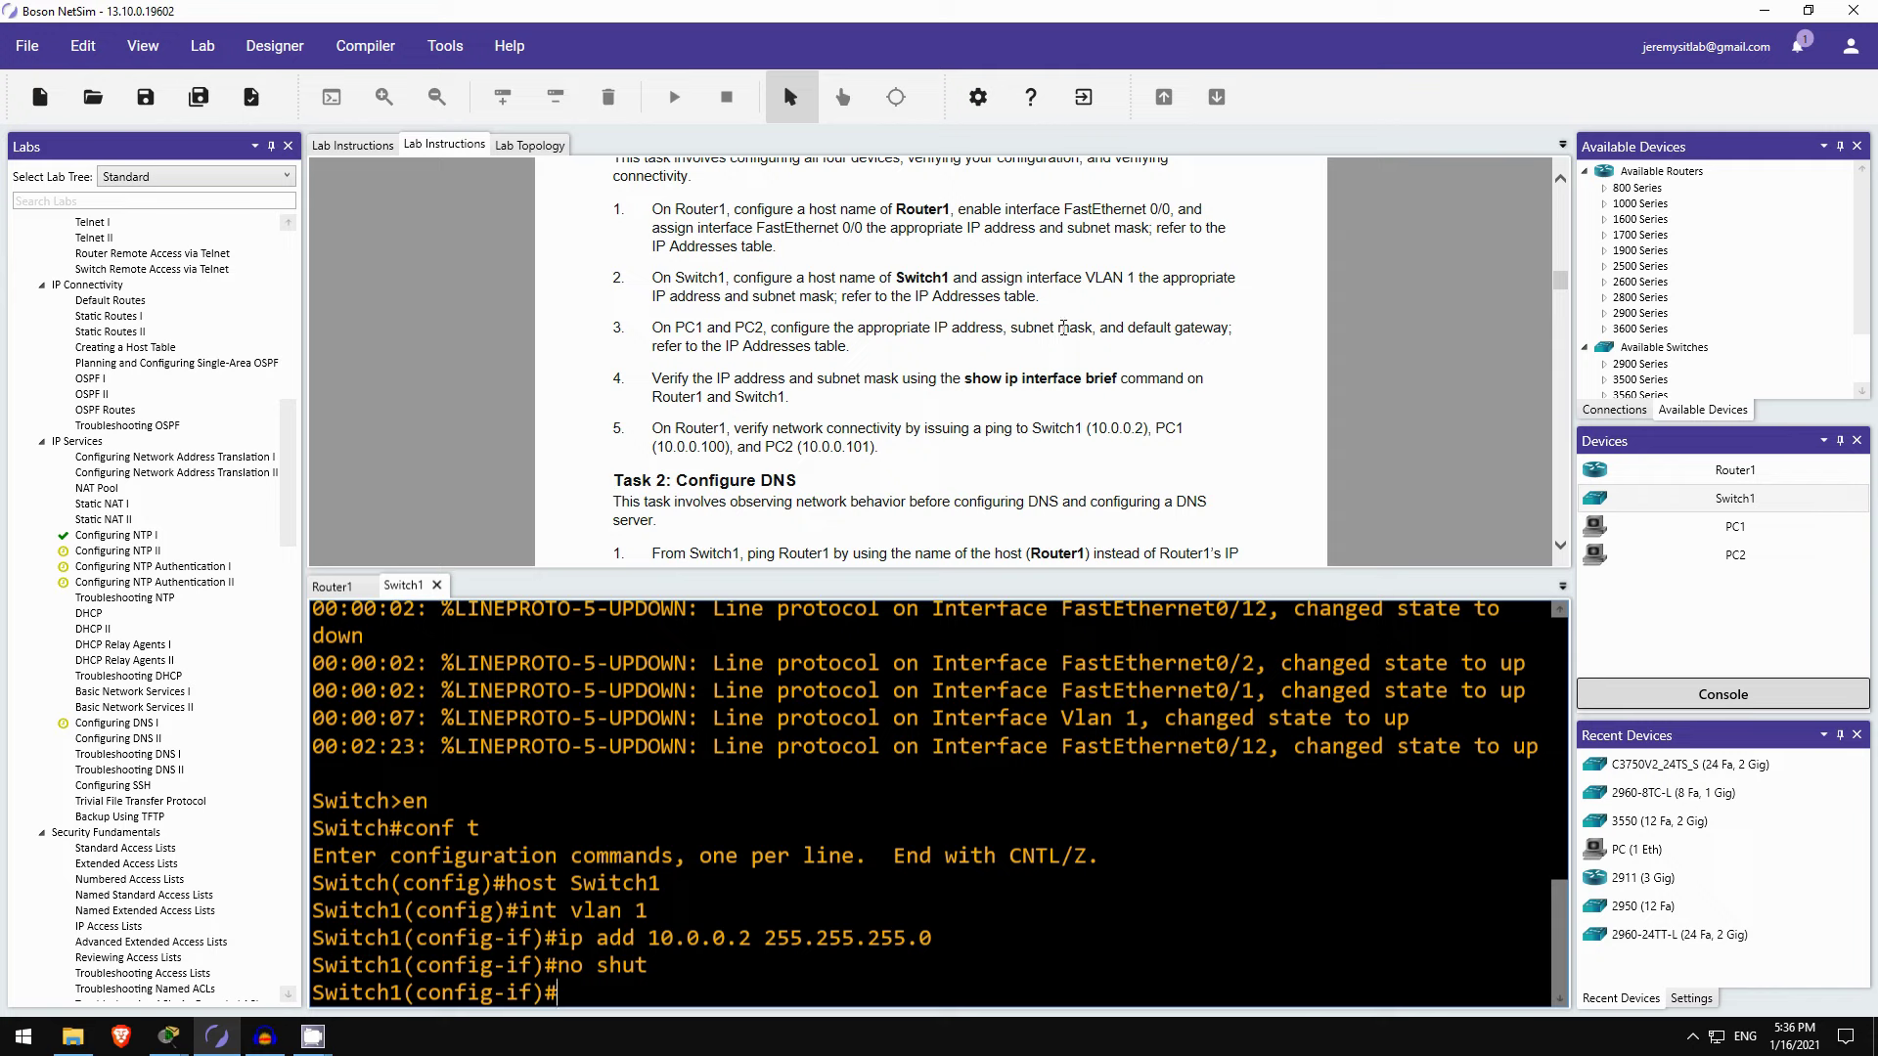
pyautogui.scroll(5, 1180, 327)
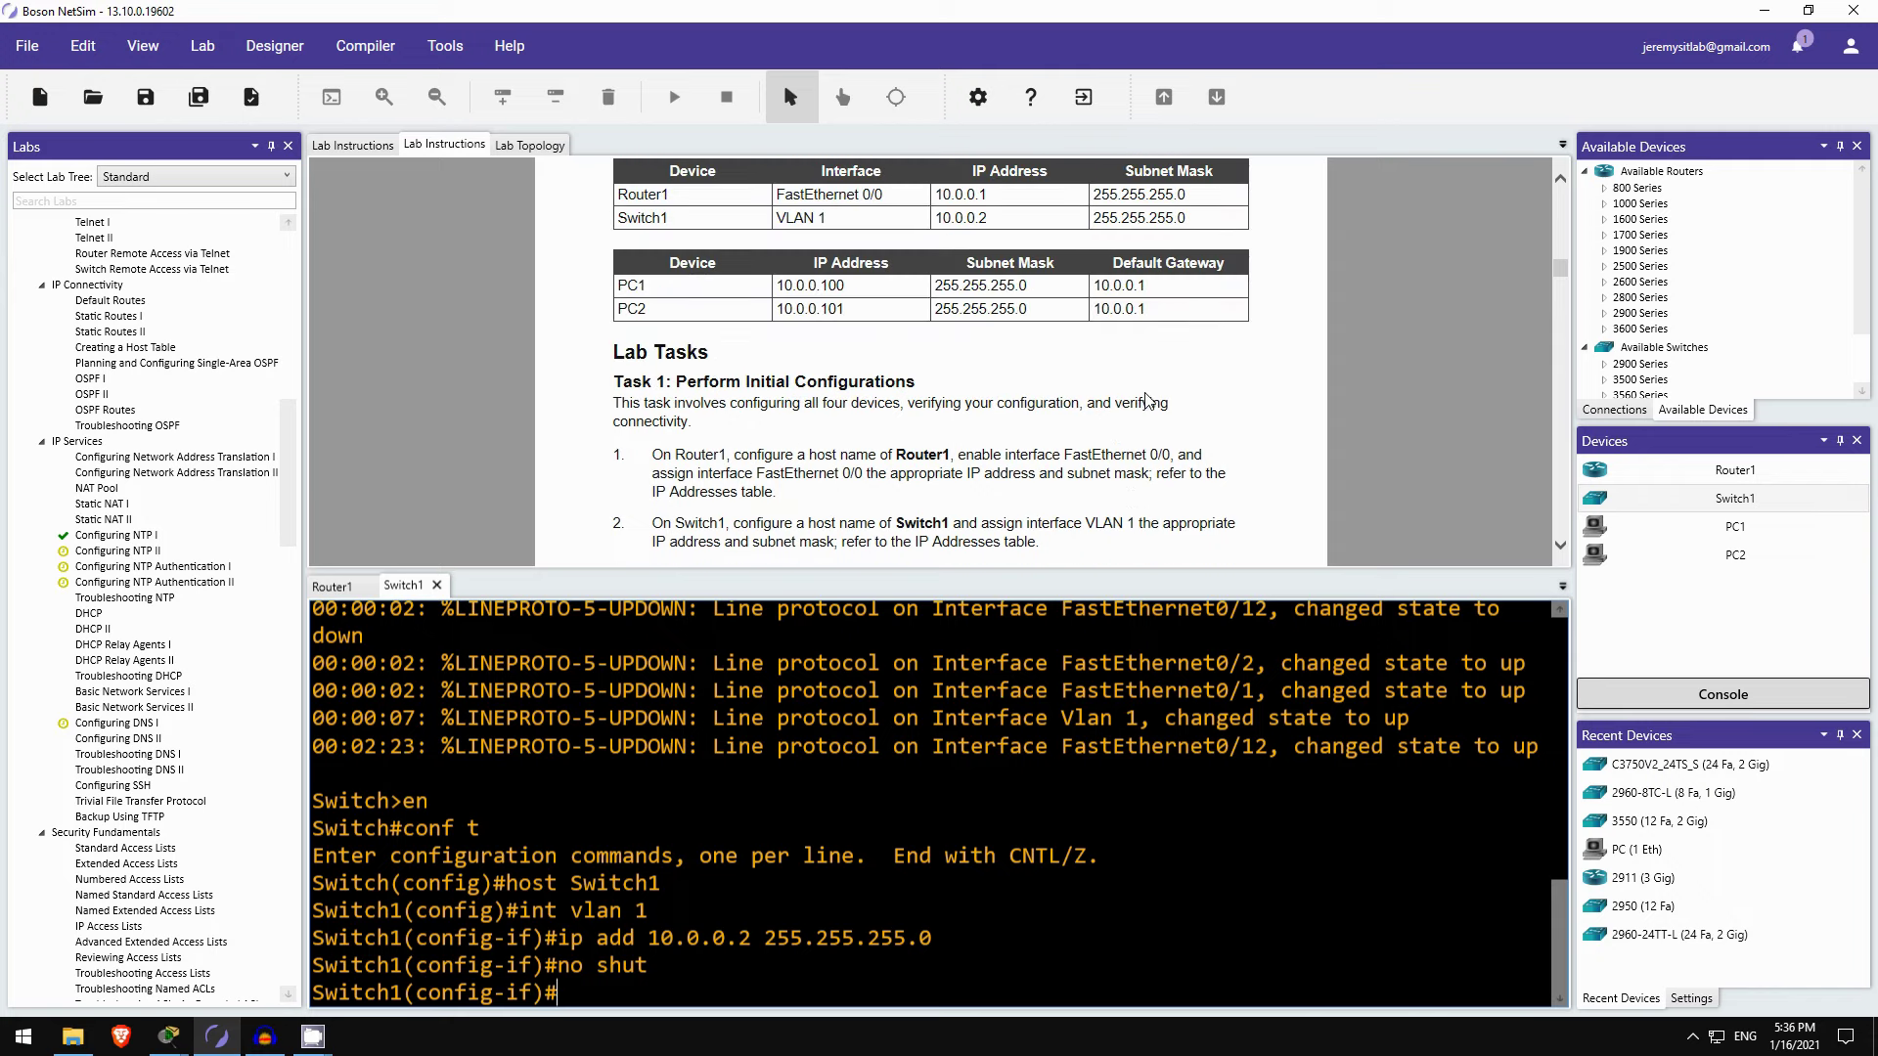
# Step: Set PC1 to 10.0.0.100 255.255.255.0 with default gateway 10.0.0.1, then select PC2
pyautogui.click(1721, 529)
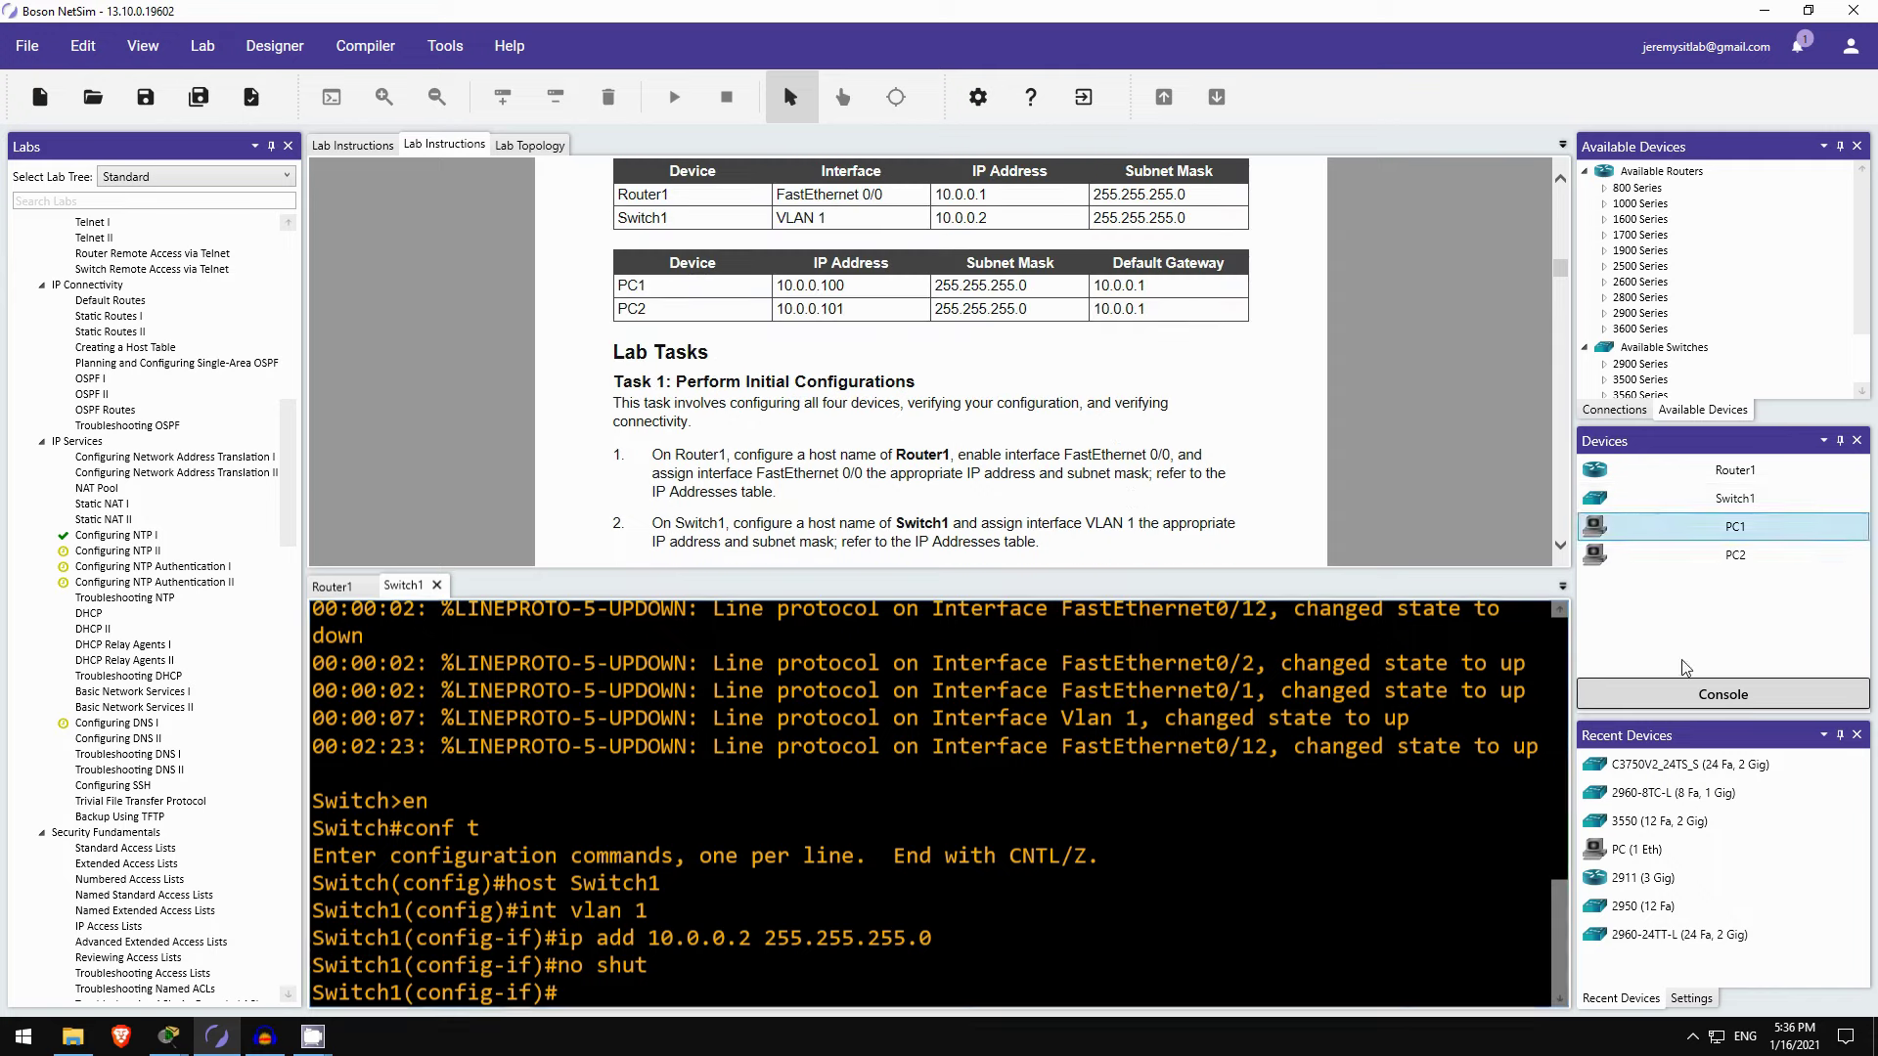
pyautogui.click(1697, 696)
pyautogui.press('Return')
pyautogui.press('Return')
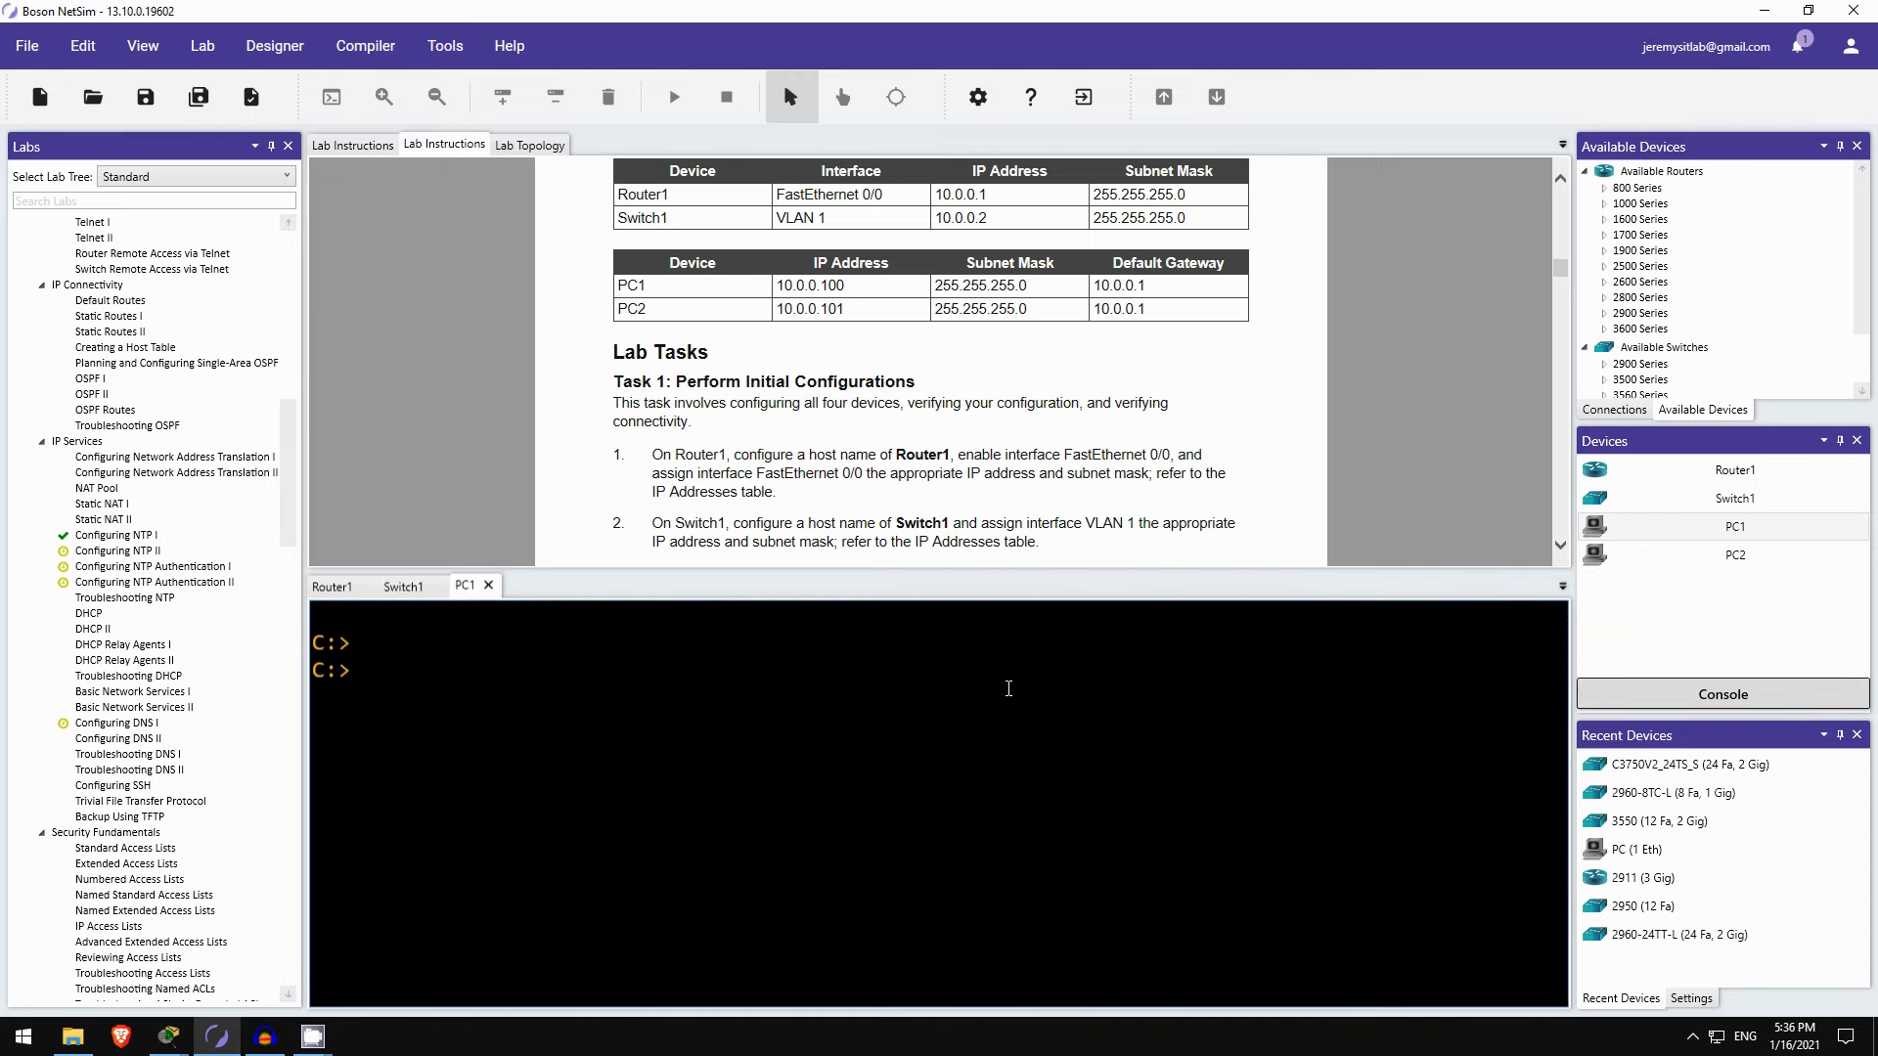
pyautogui.write('ipconfig /ip 10.0.0.100')
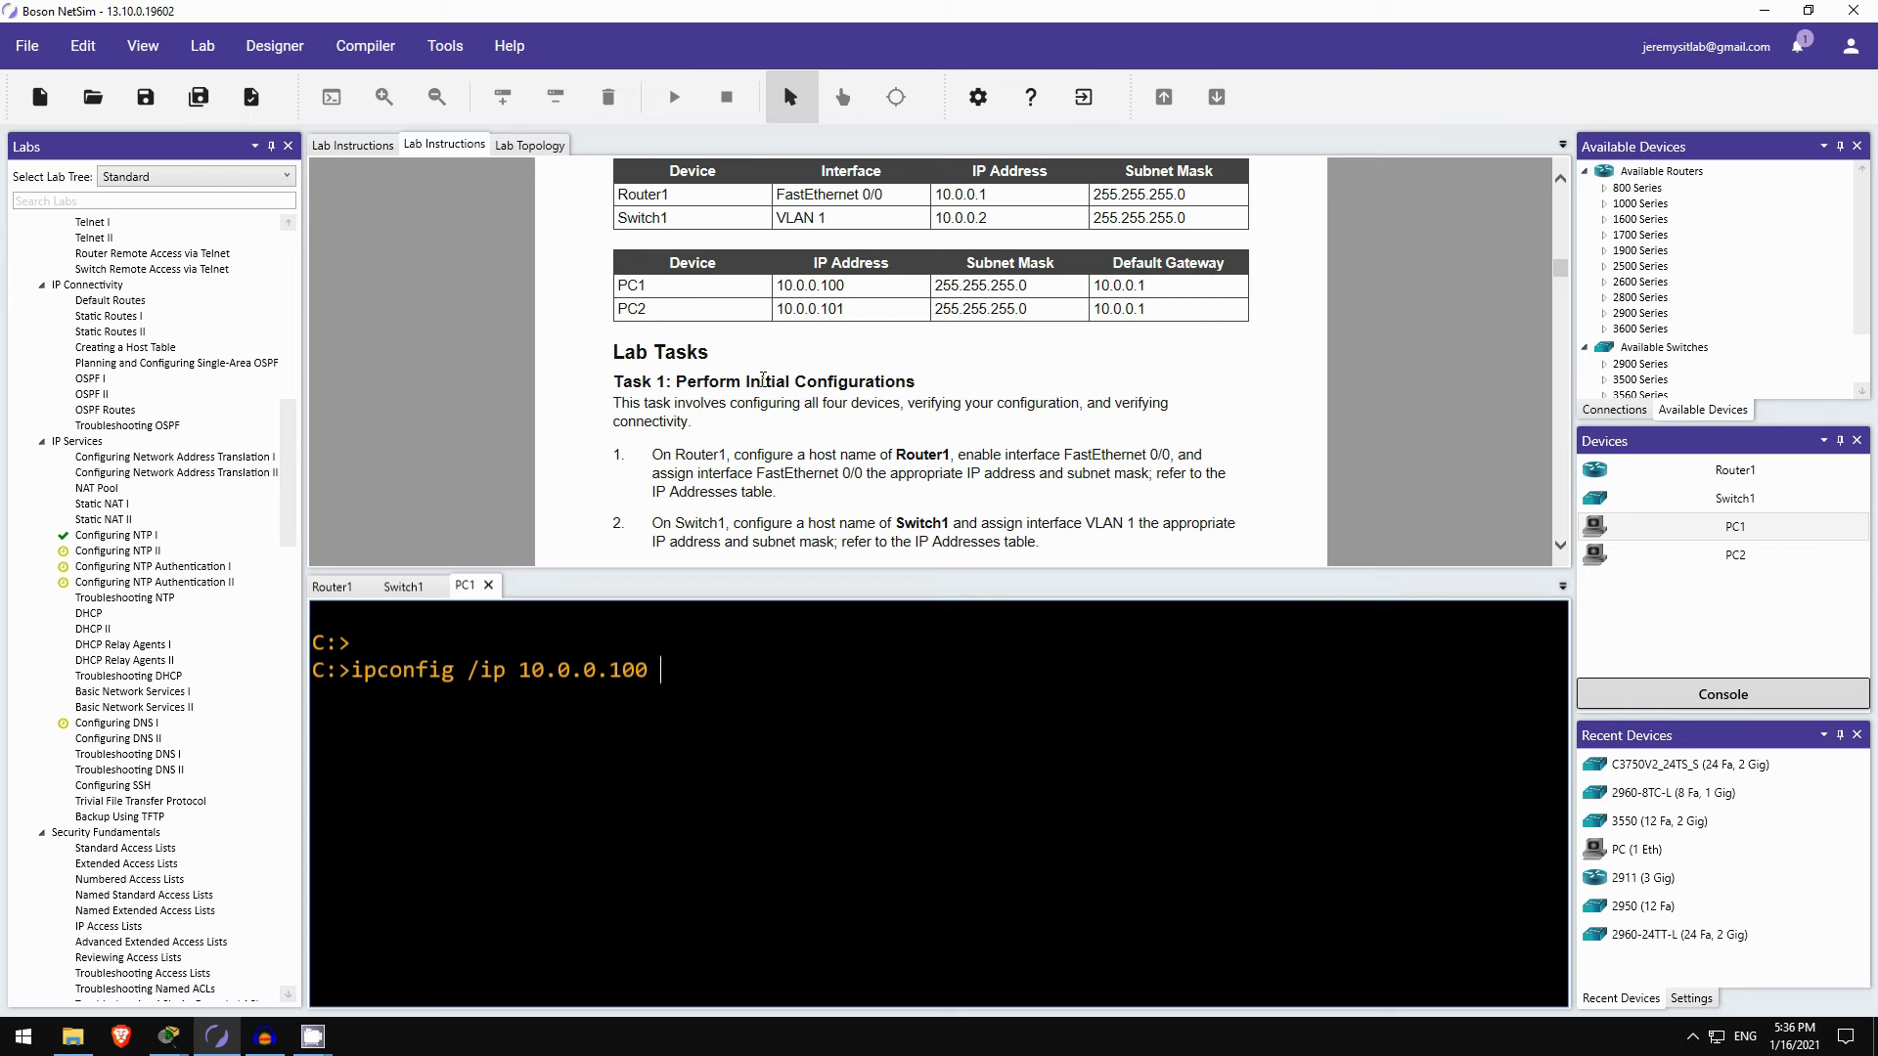
pyautogui.write(' 255.255.255.0')
pyautogui.press('Return')
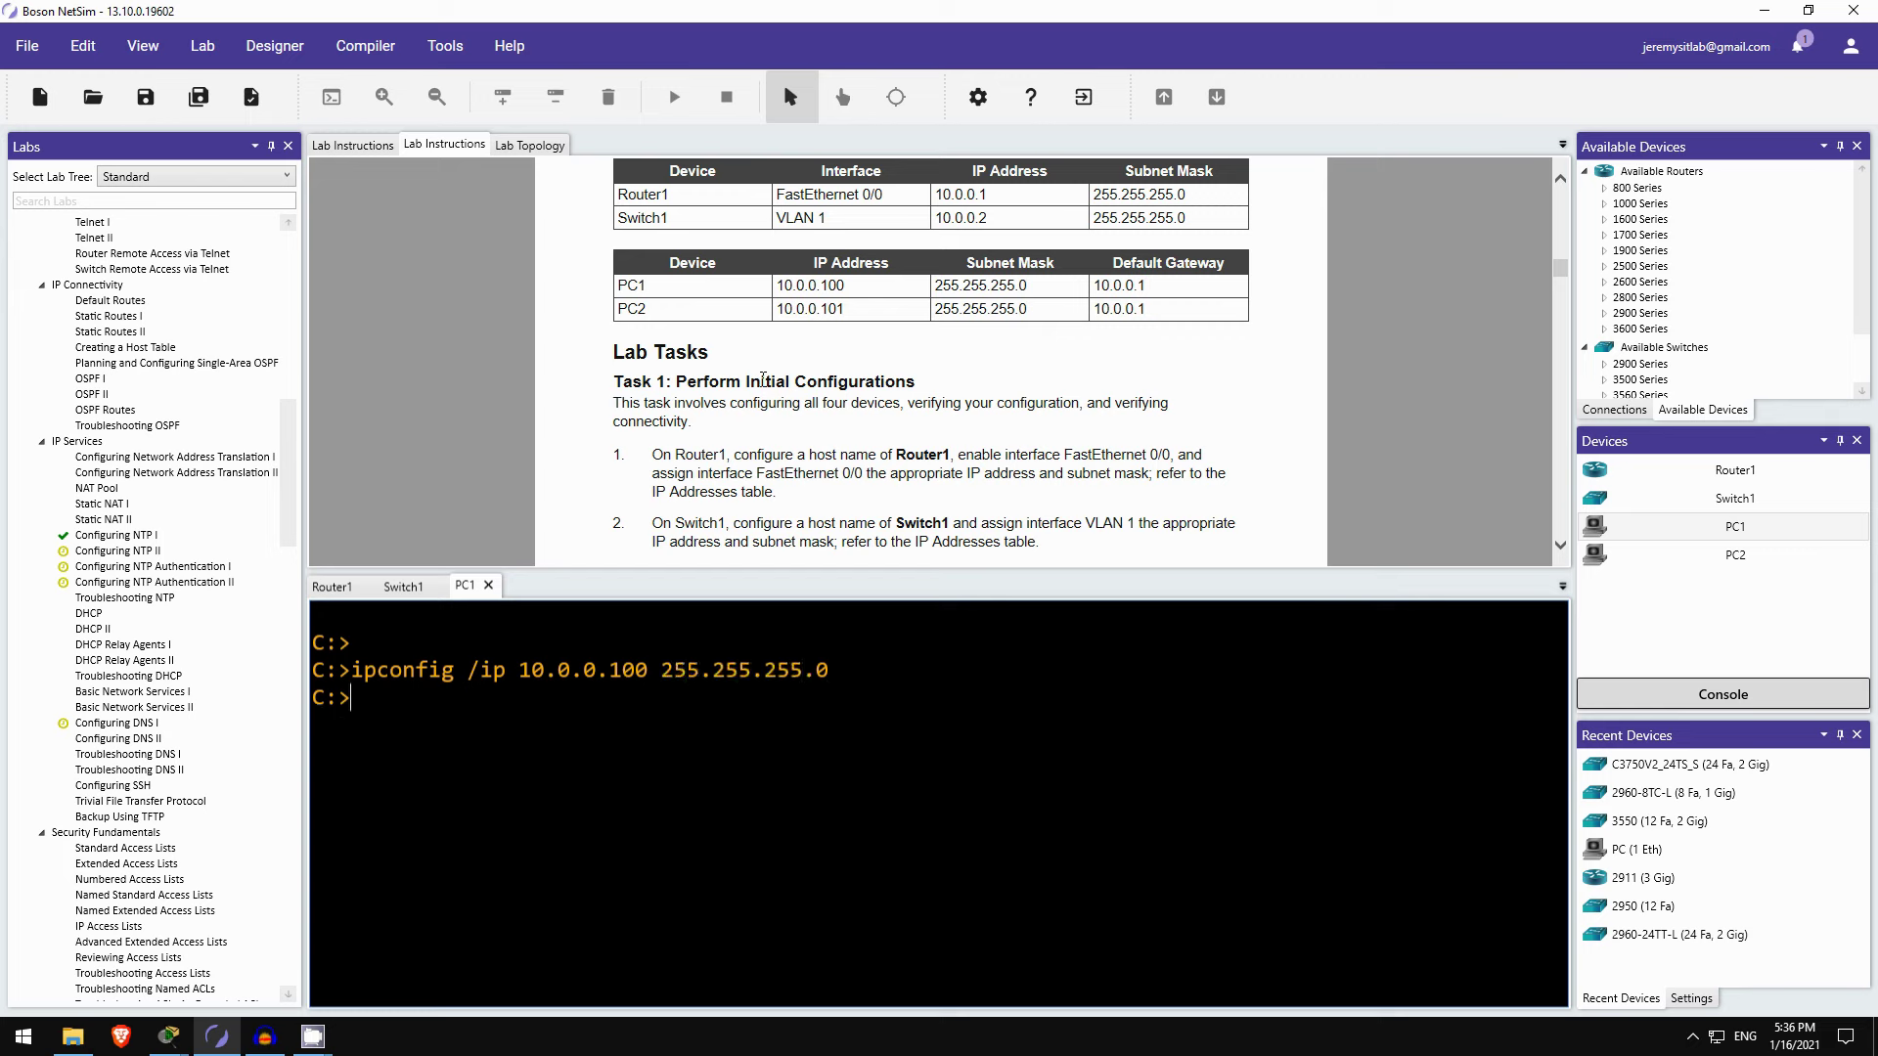
pyautogui.write('ipconfig /dg 10.0.0.1')
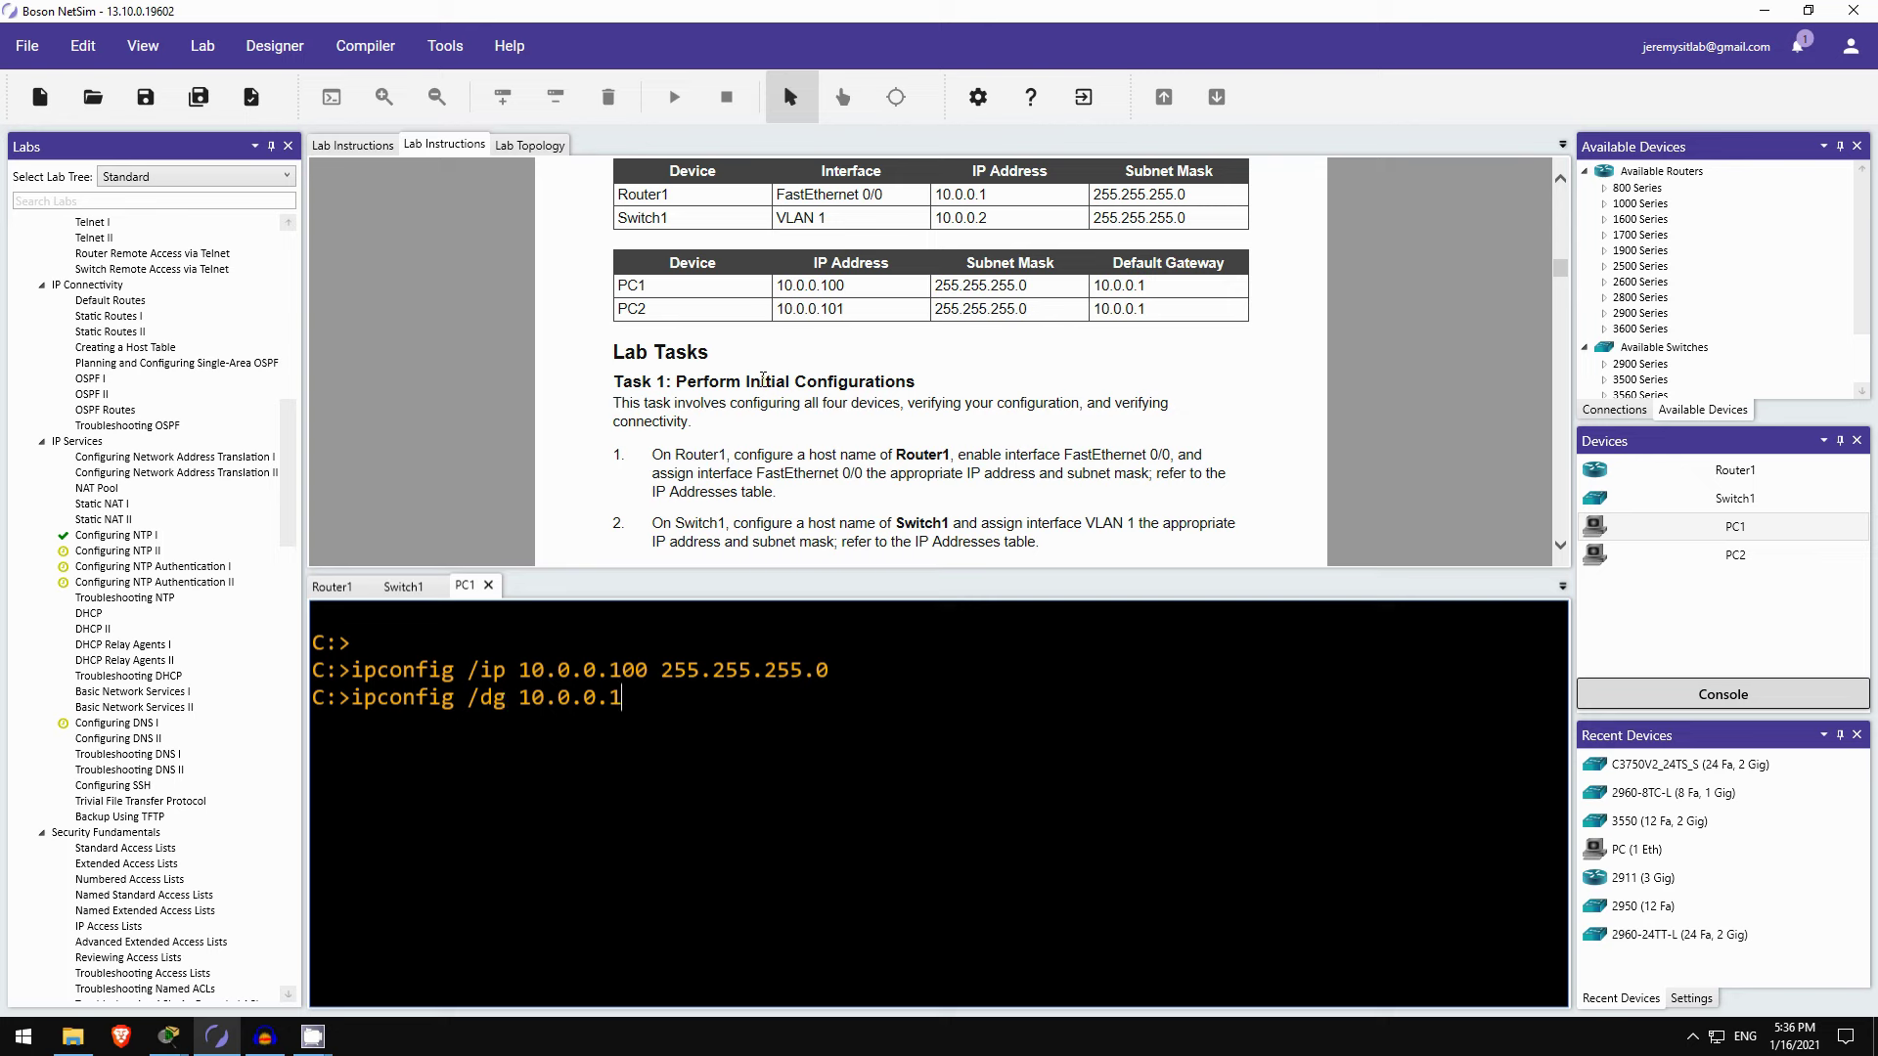
pyautogui.press('Return')
pyautogui.click(1726, 554)
# Step: Set PC2 to 10.0.0.101 255.255.255.0 with default gateway 10.0.0.1 via ipconfig
pyautogui.click(1682, 696)
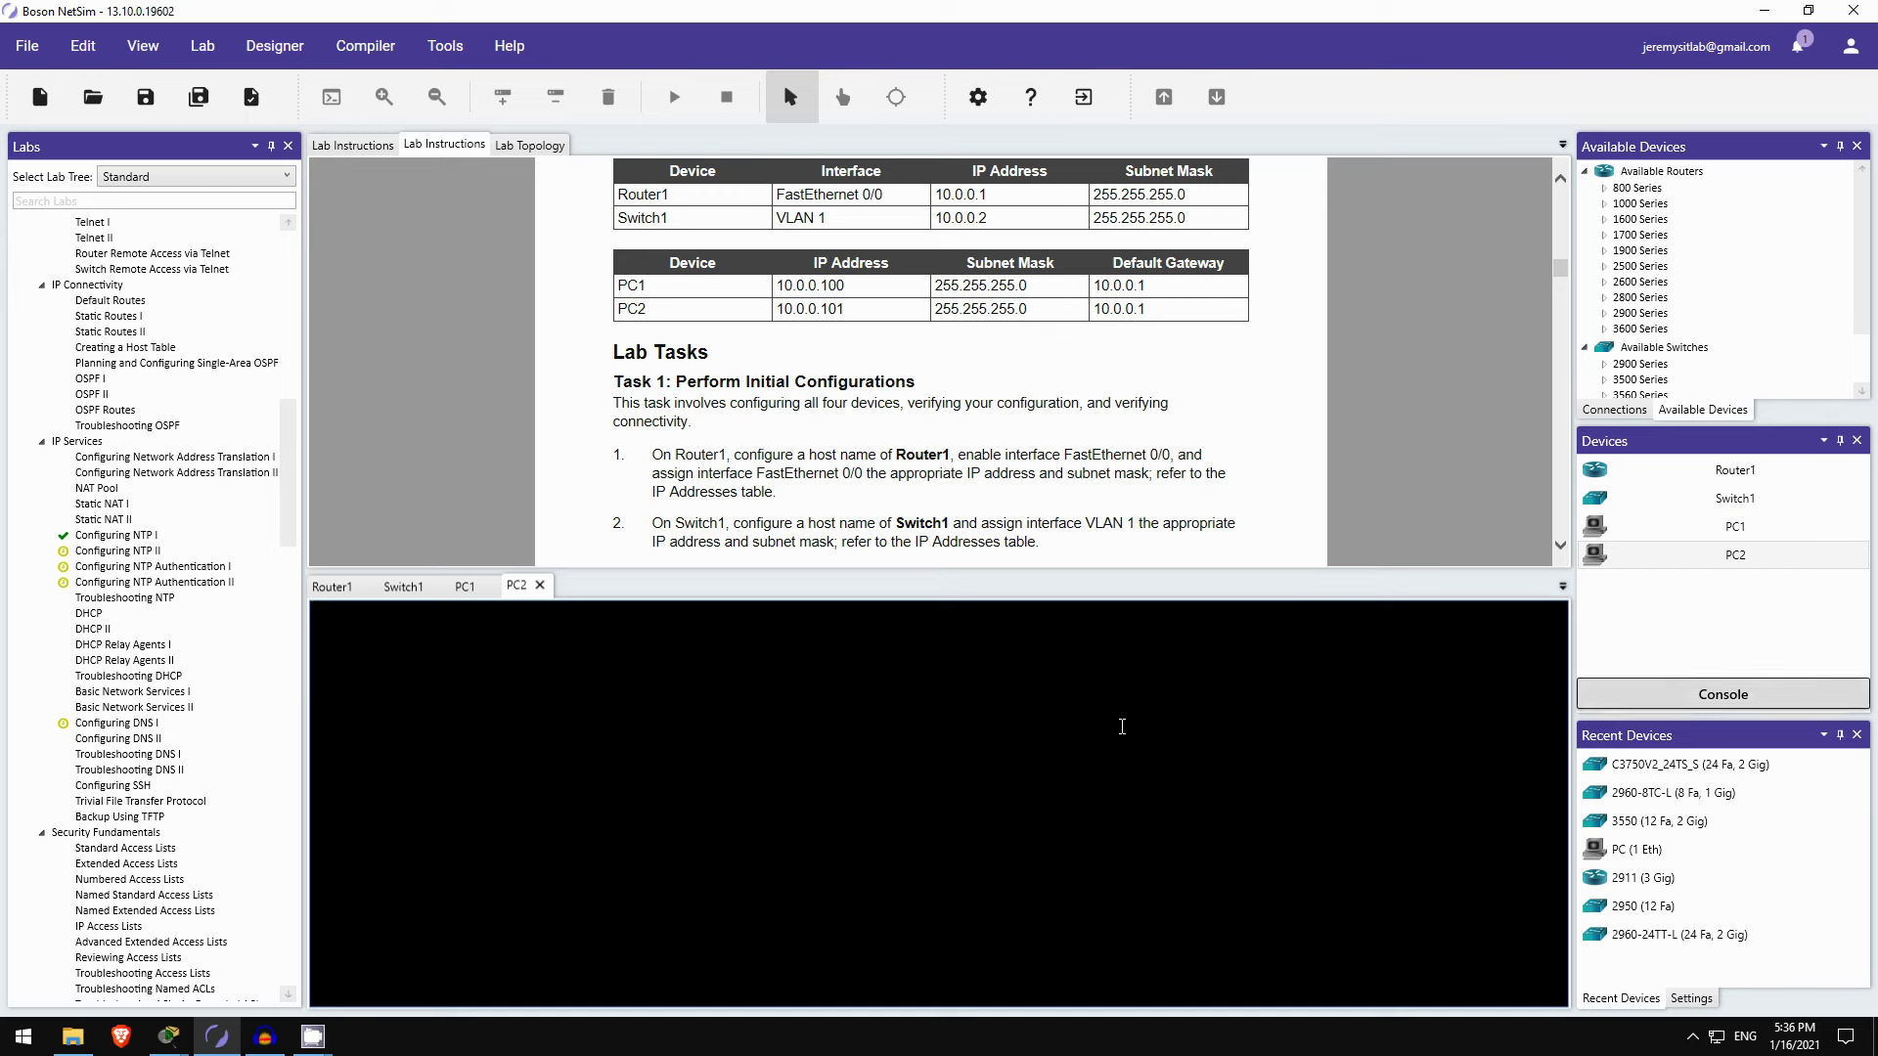
pyautogui.press('Return')
pyautogui.press('Return')
pyautogui.write('ipconfig')
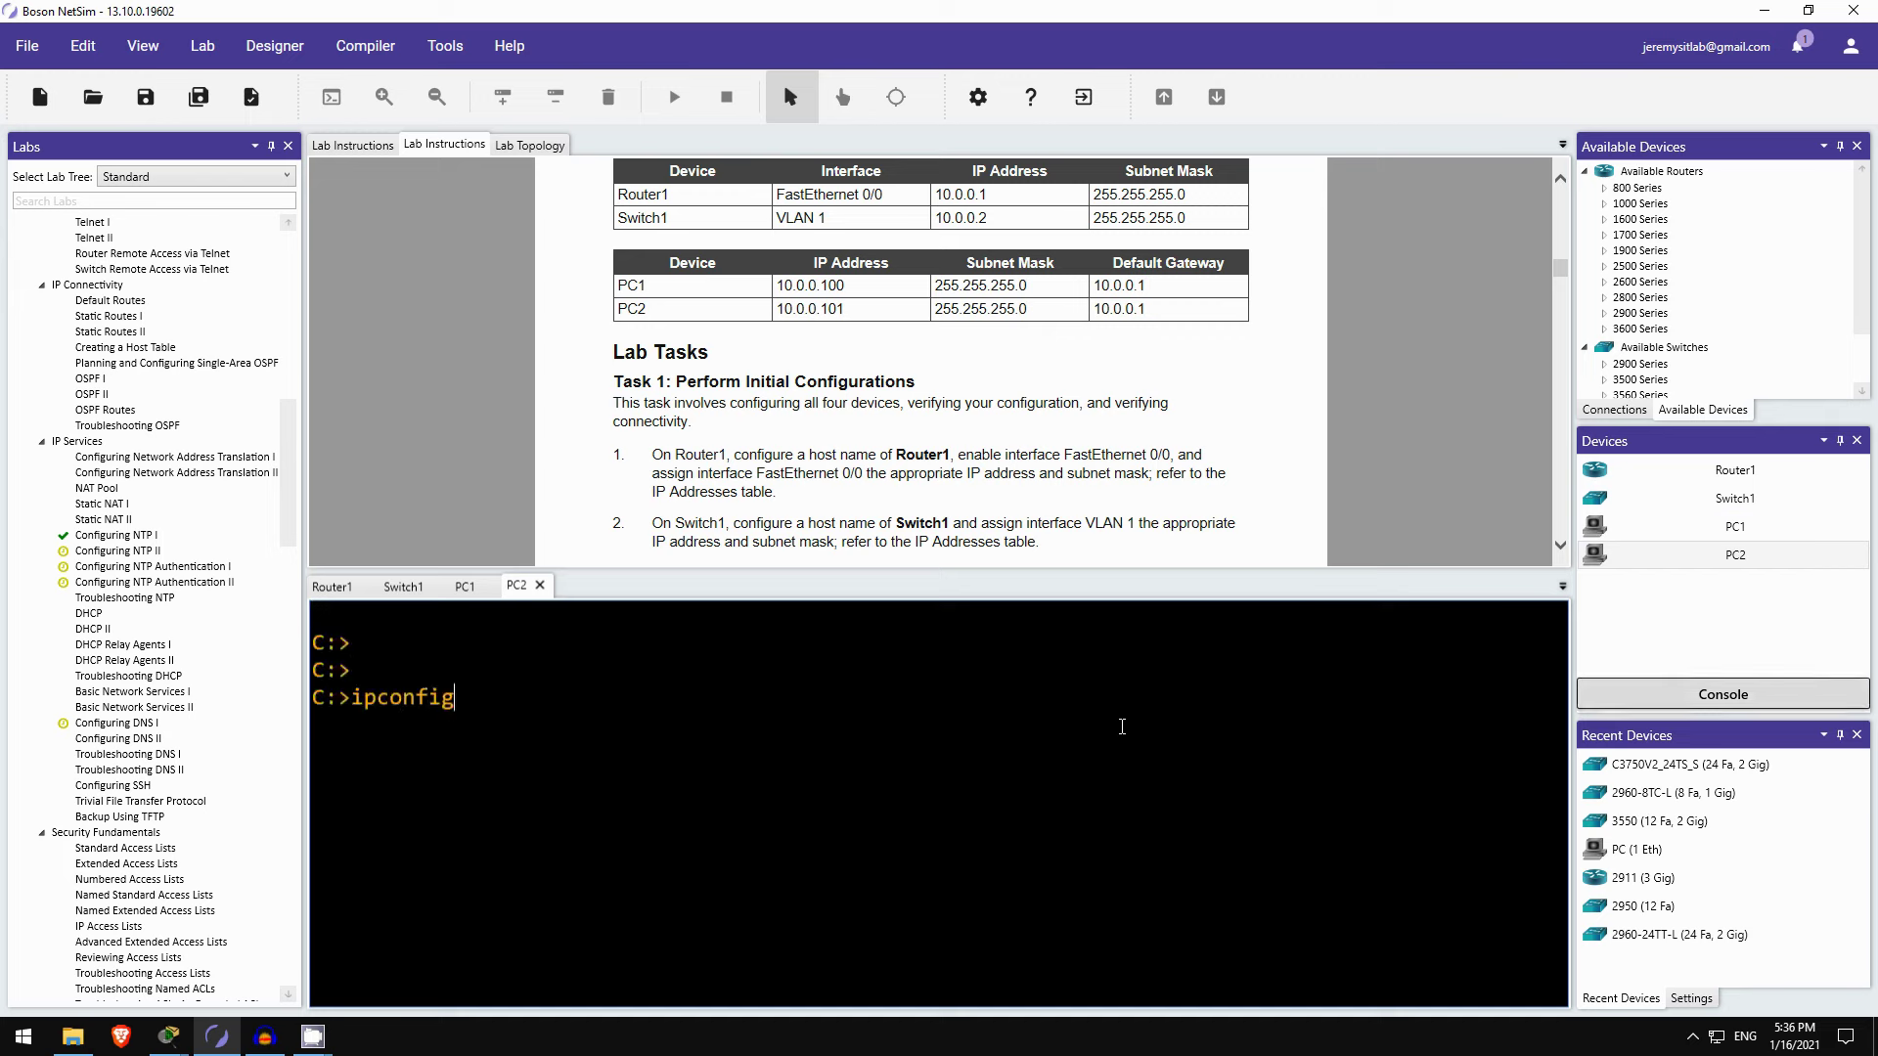
pyautogui.write(' /ip 10.0.0.101 255.255.255.0')
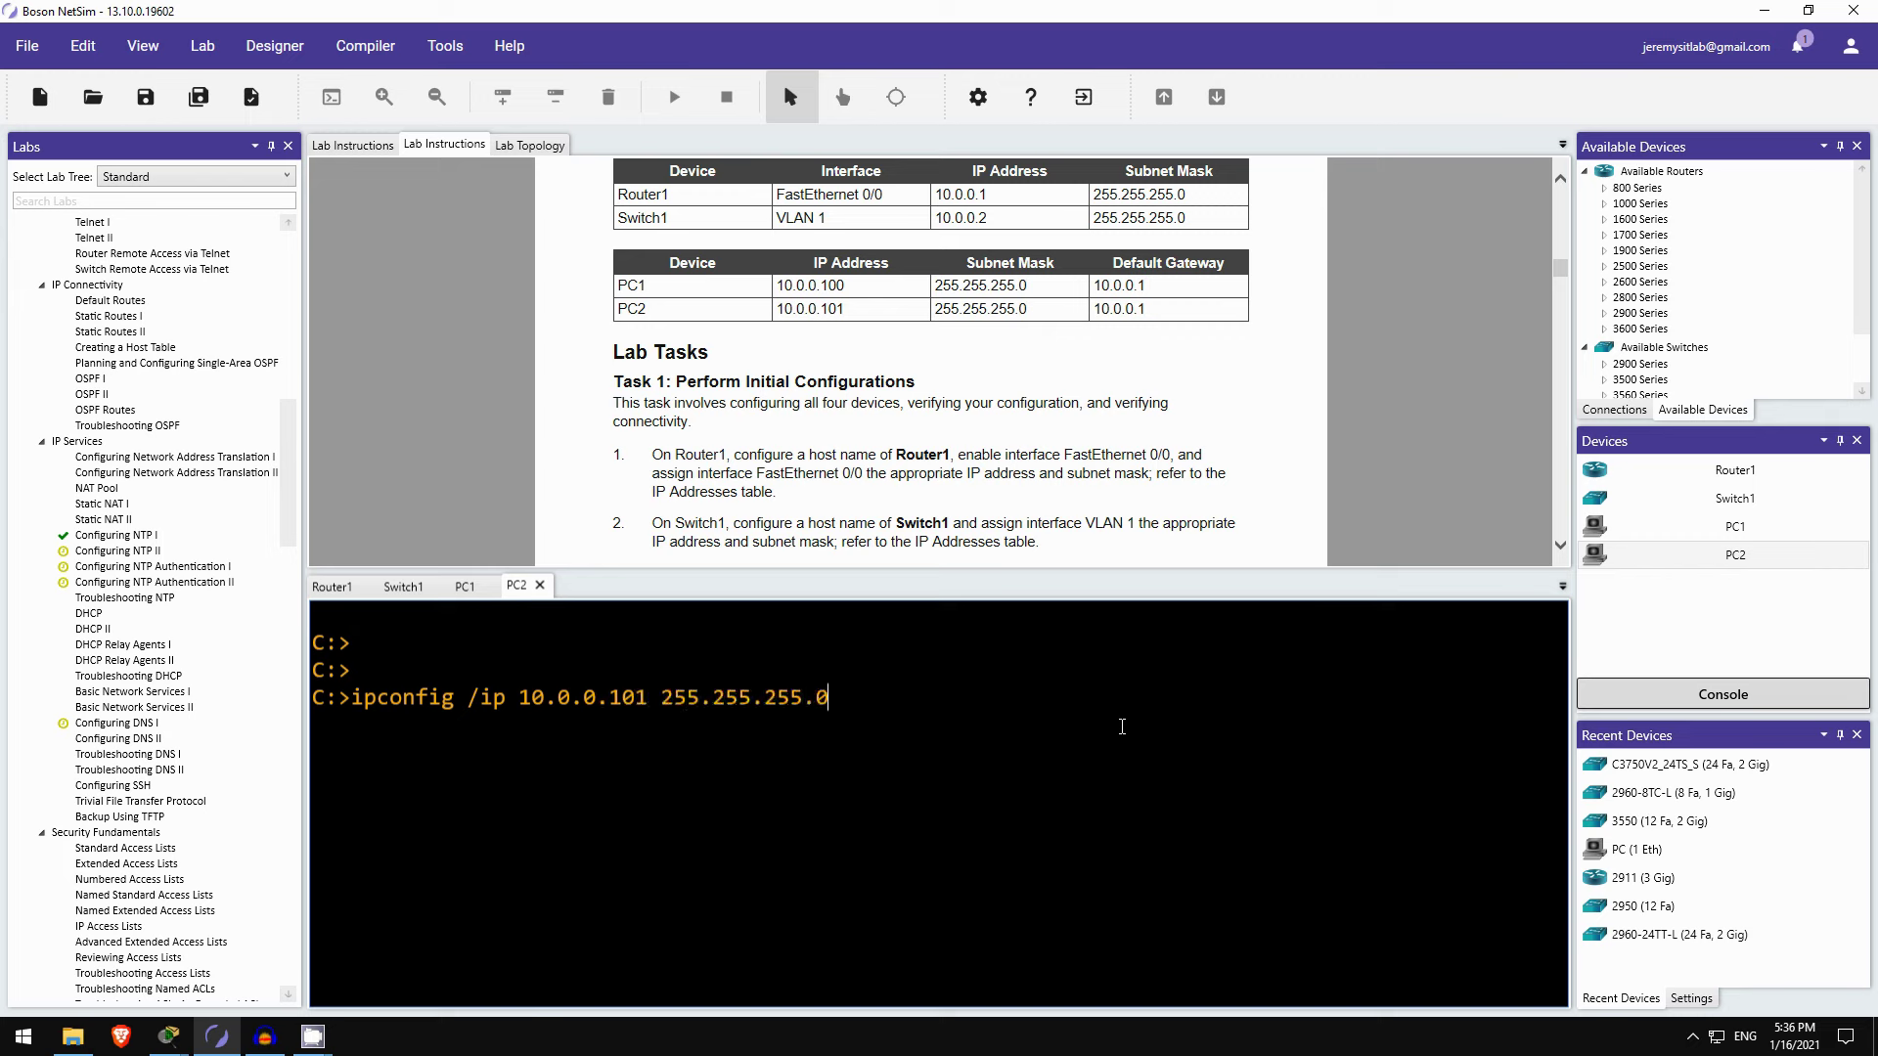
pyautogui.press('Return')
pyautogui.write('ipconfig /dg 10.0.0.1')
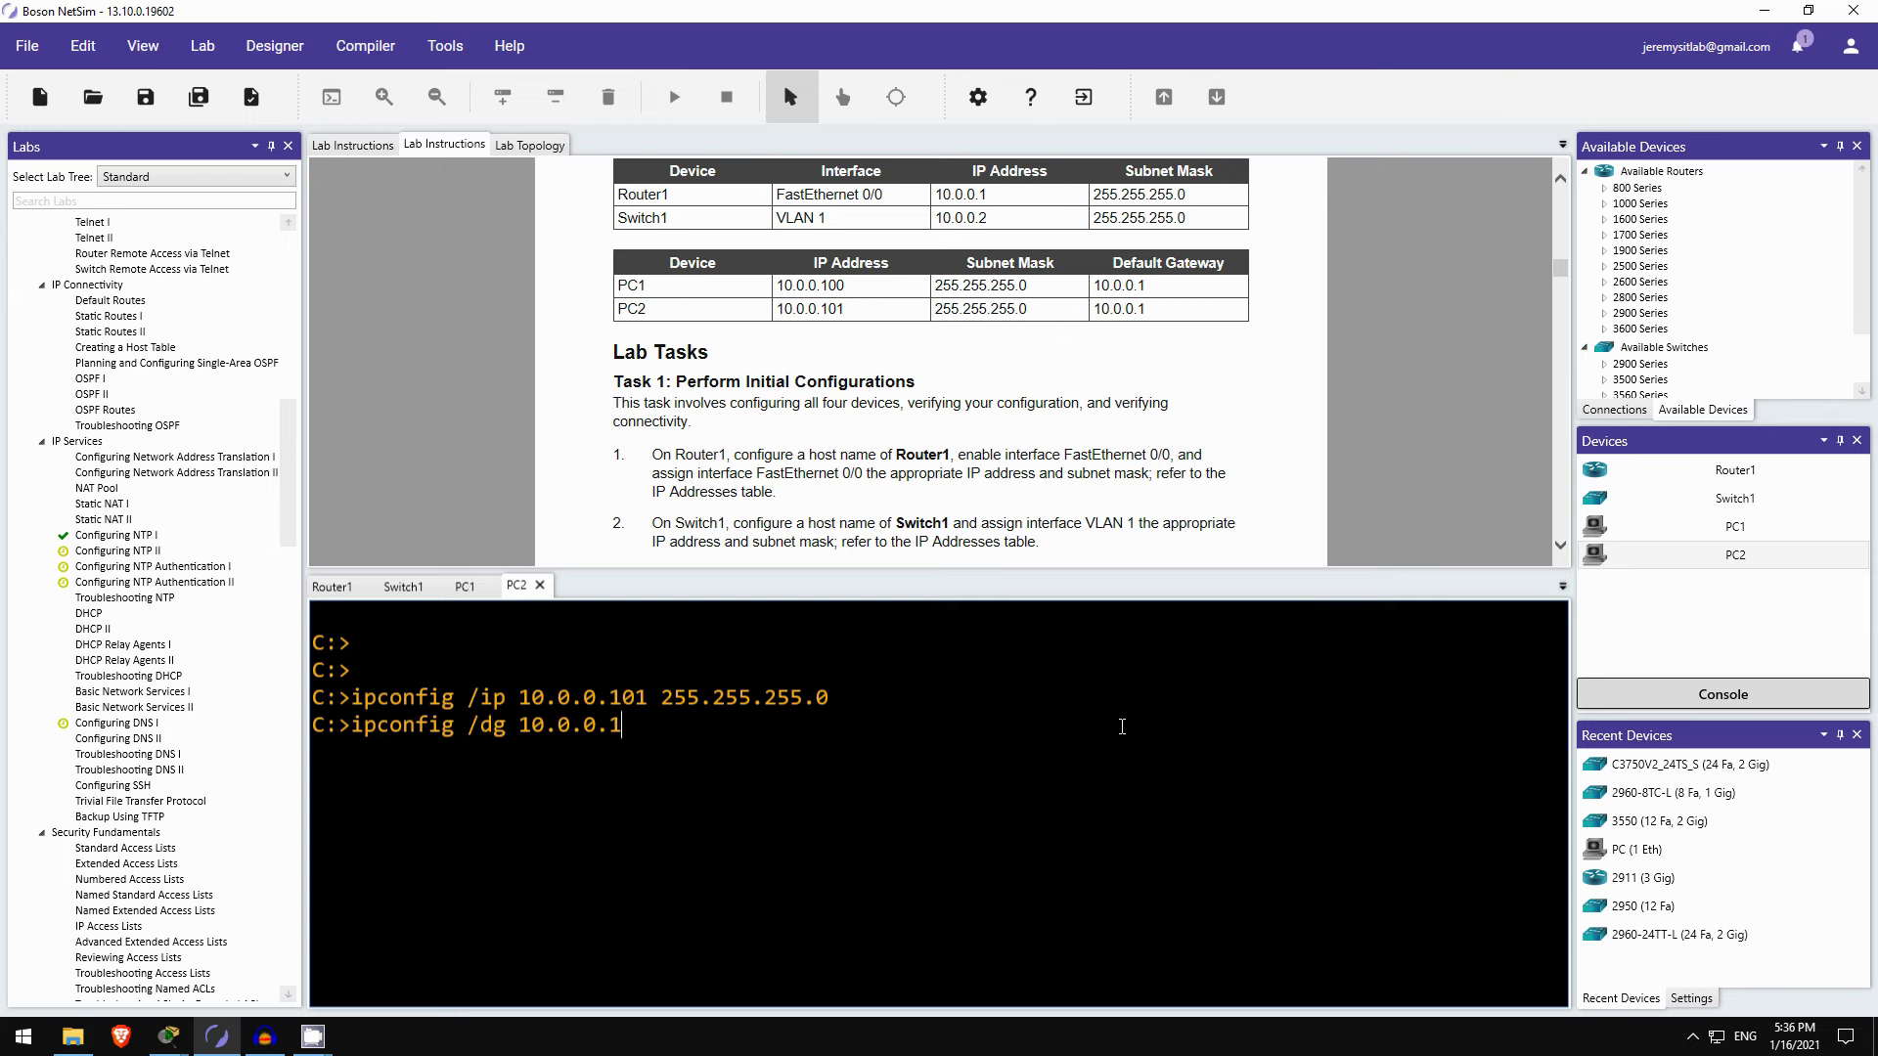
pyautogui.press('Return')
pyautogui.scroll(-10, 632, 321)
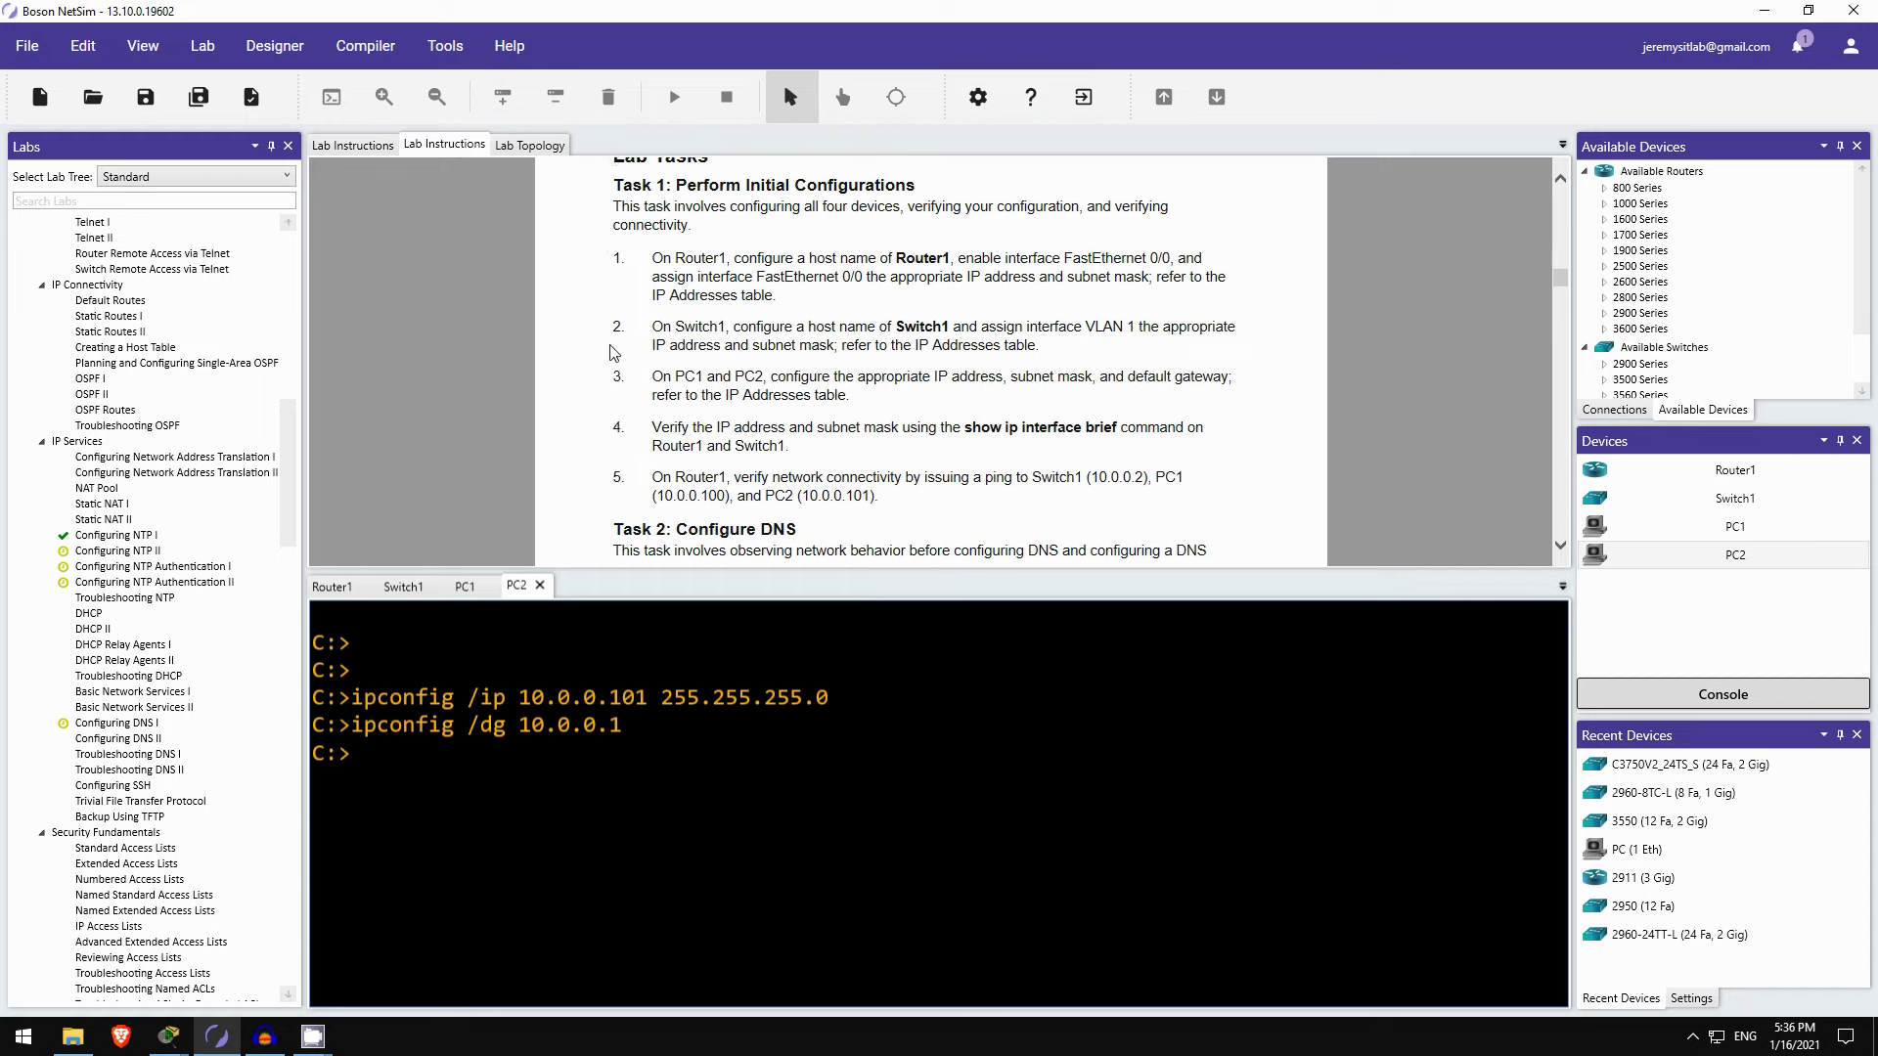
pyautogui.scroll(5, 632, 321)
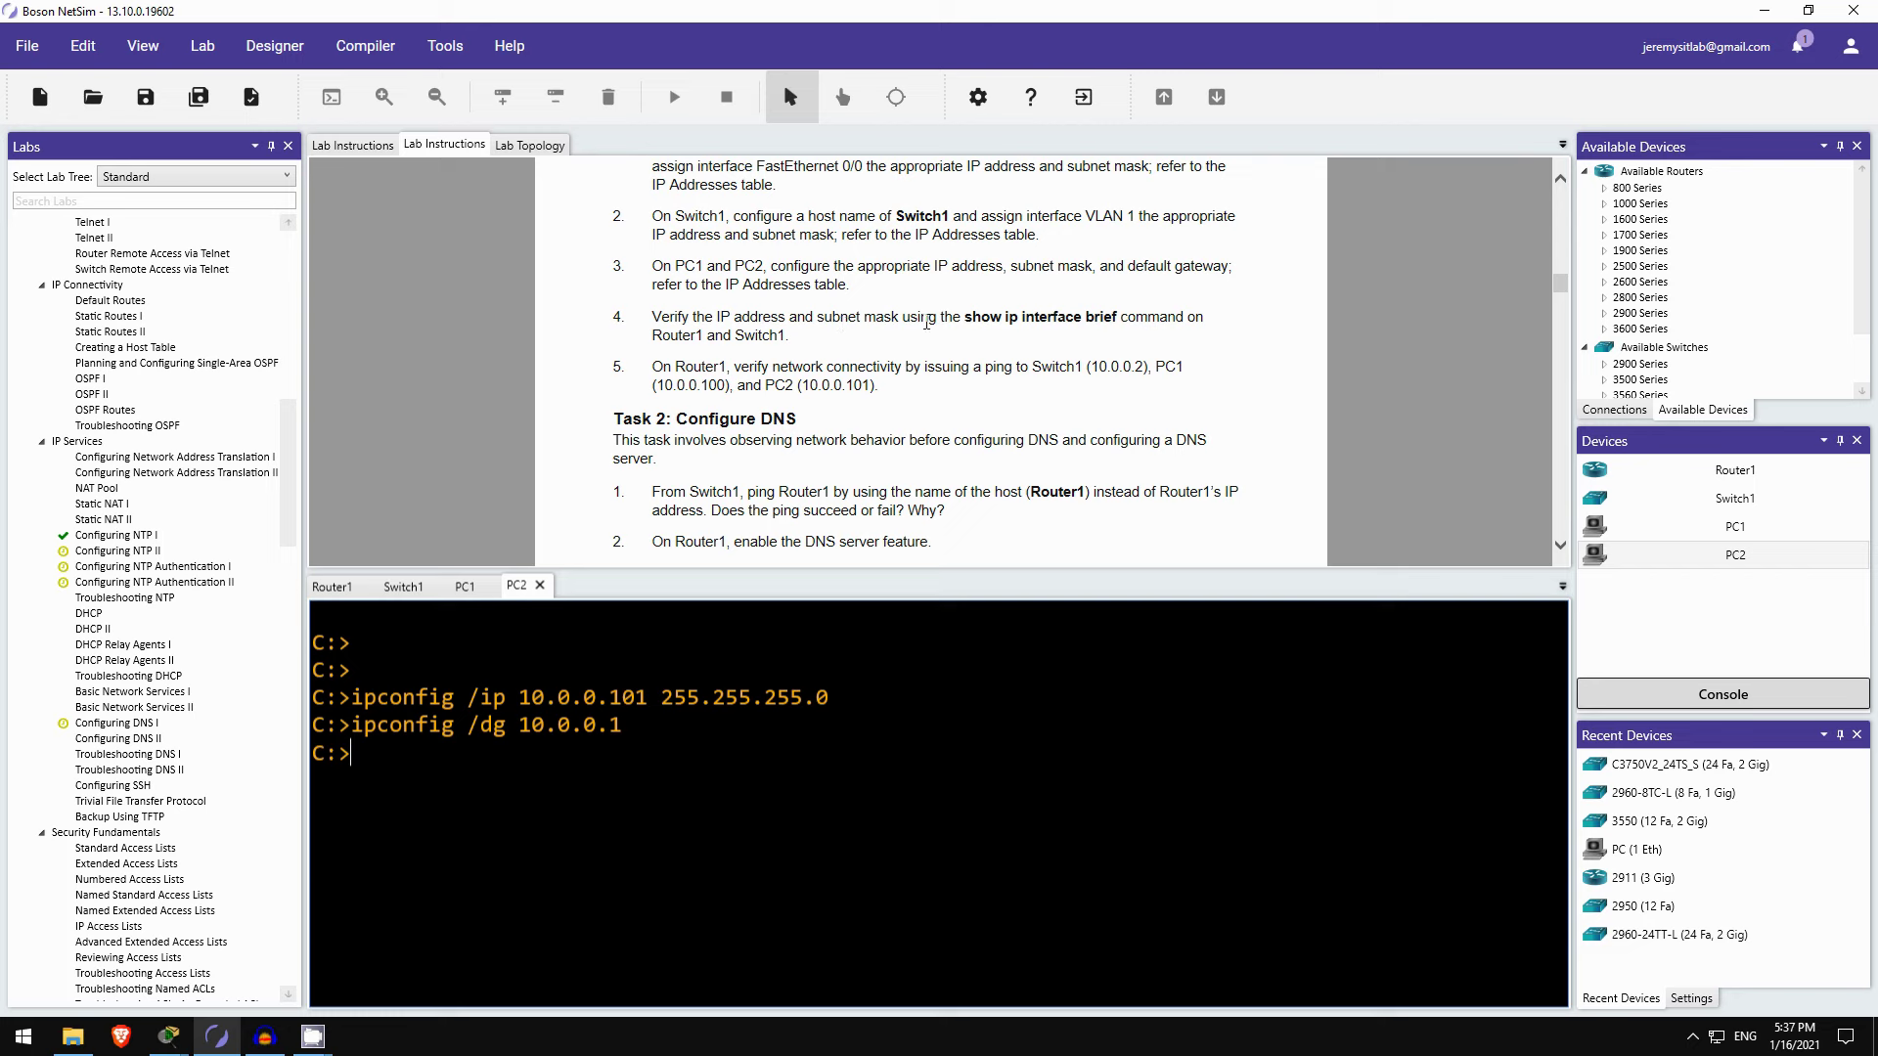
# Step: List Router1's interface summary with do sh ip int br
pyautogui.click(332, 585)
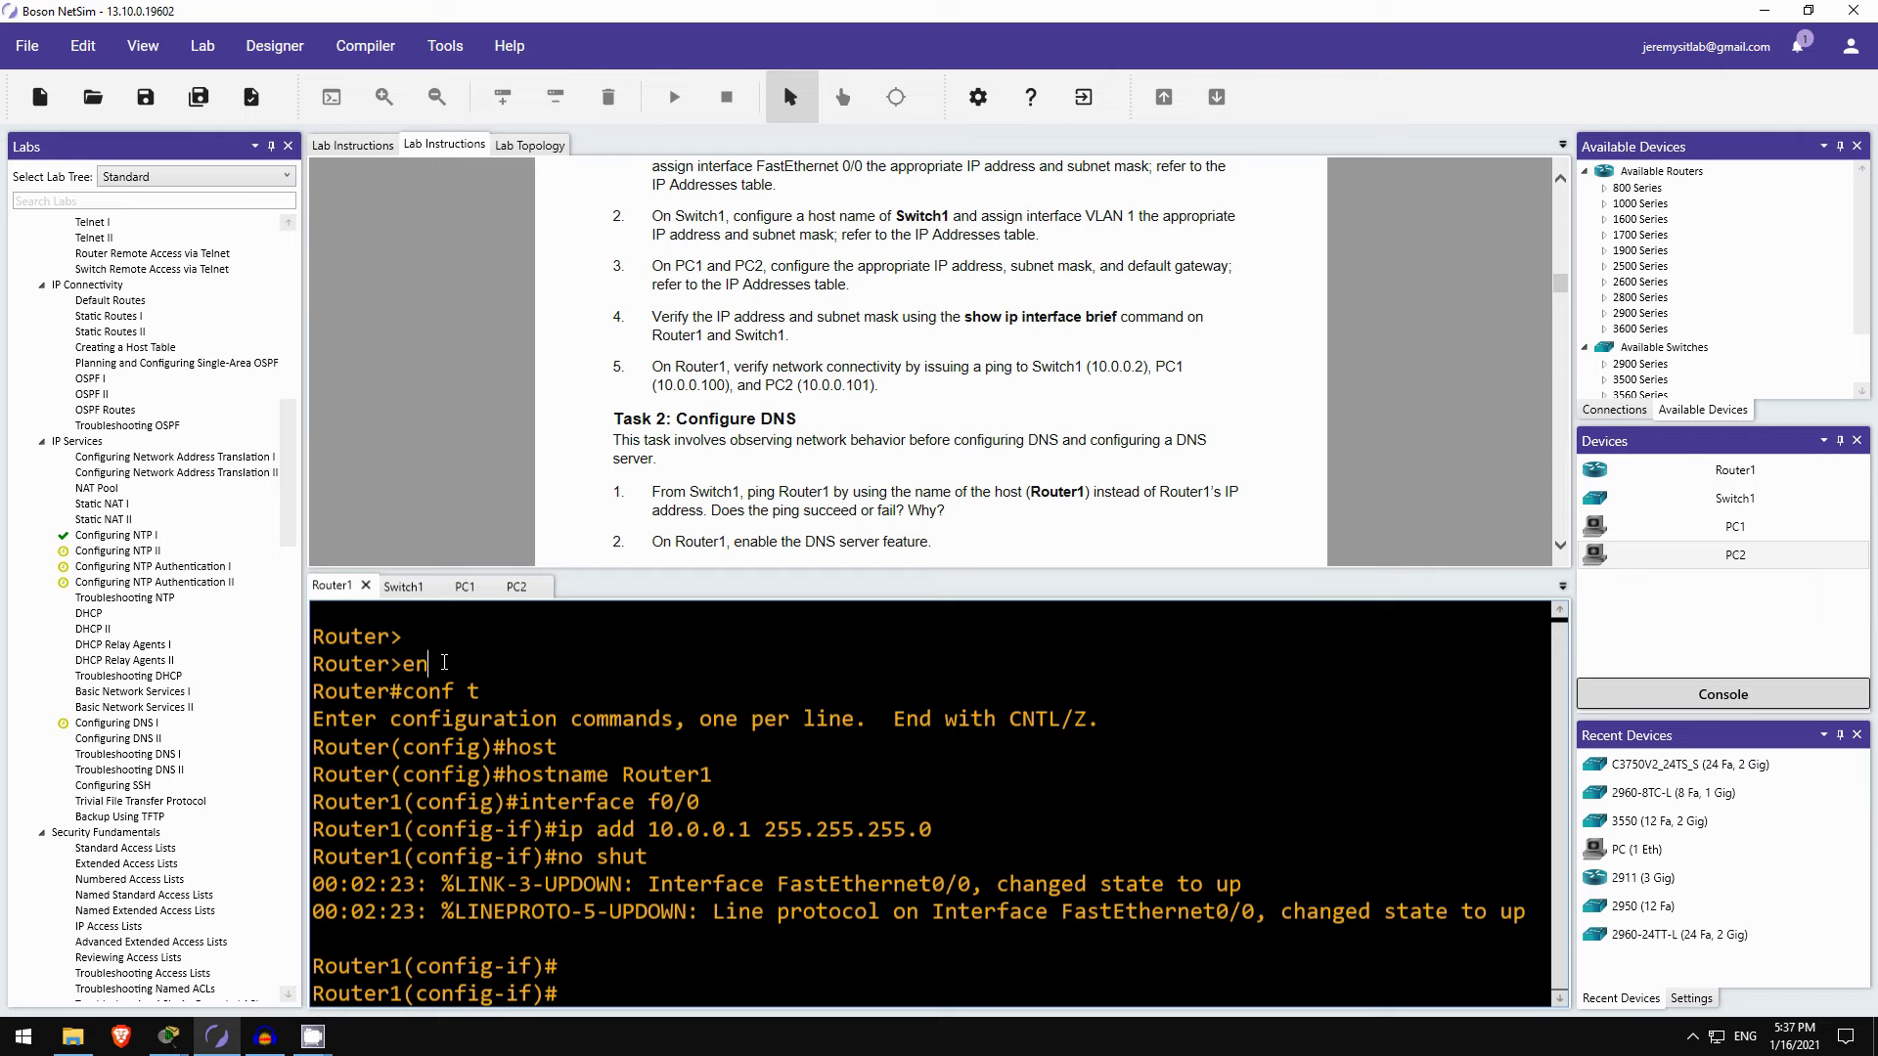
pyautogui.press('Return')
pyautogui.write('do sh ip int br')
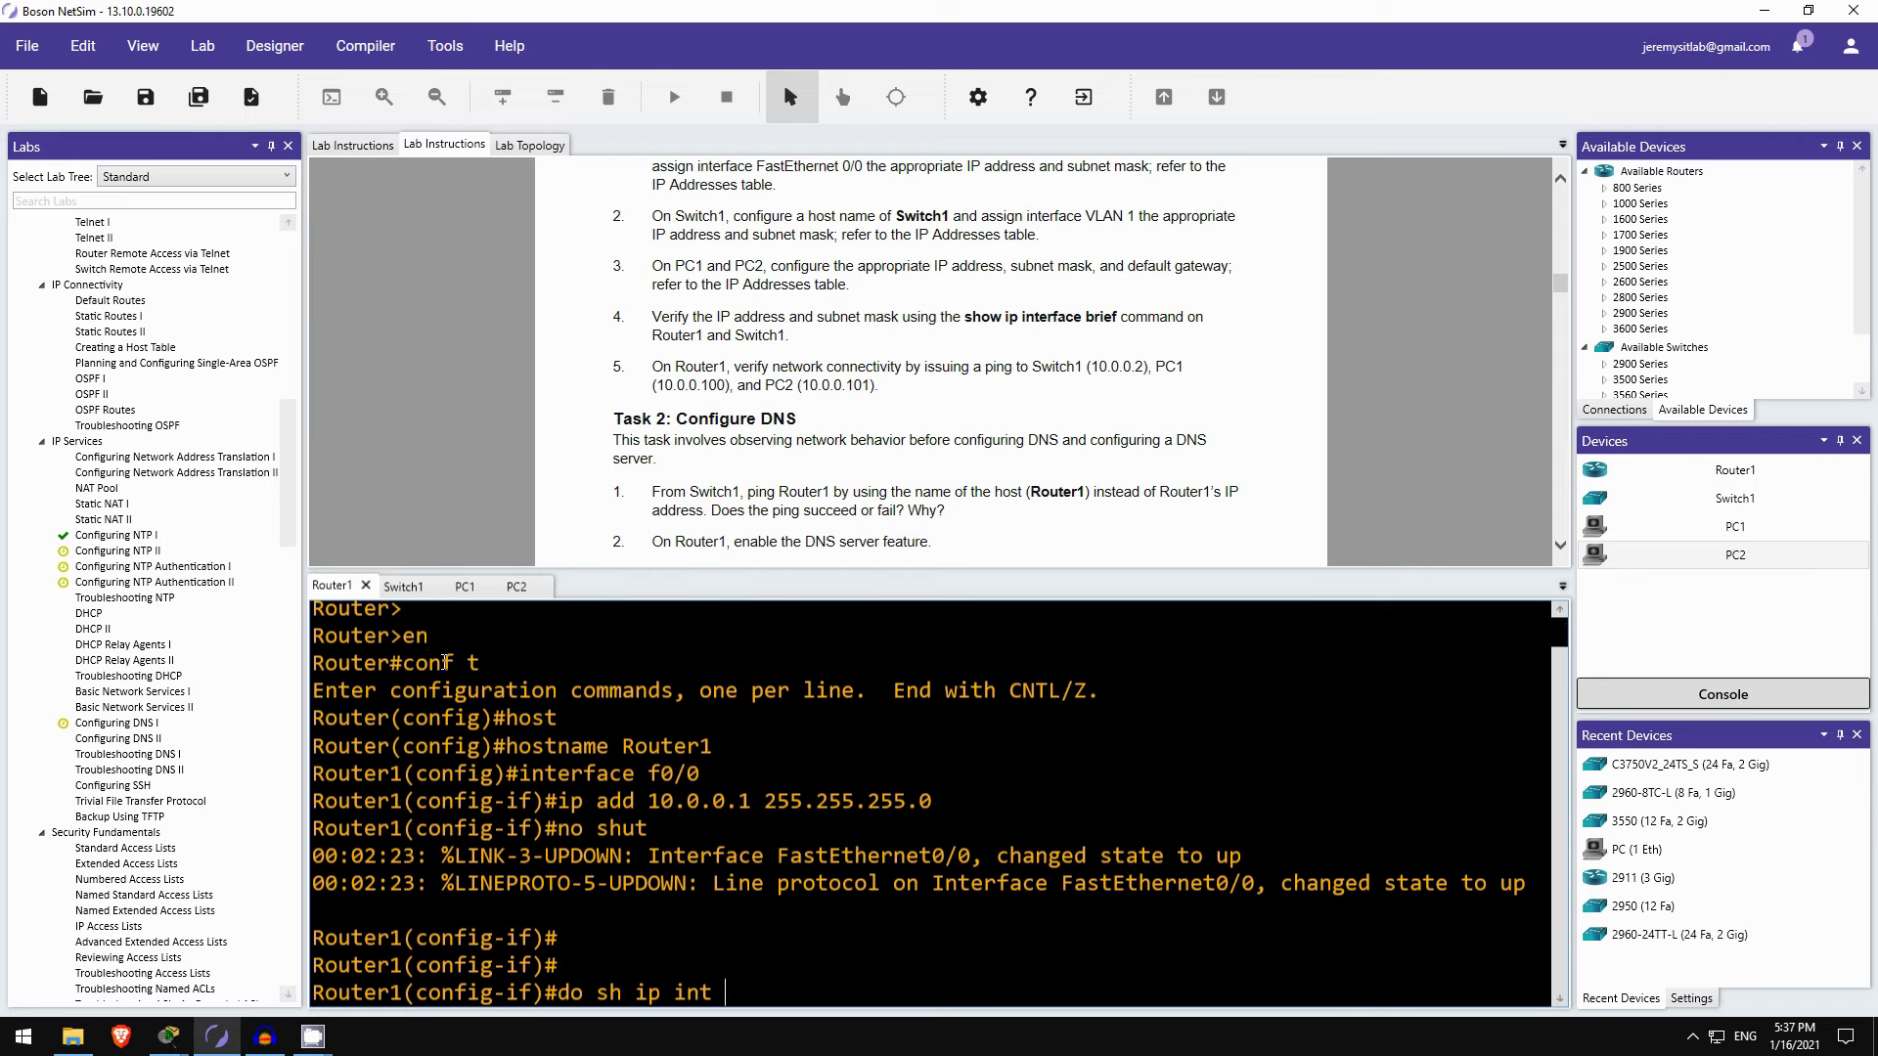
pyautogui.press('Return')
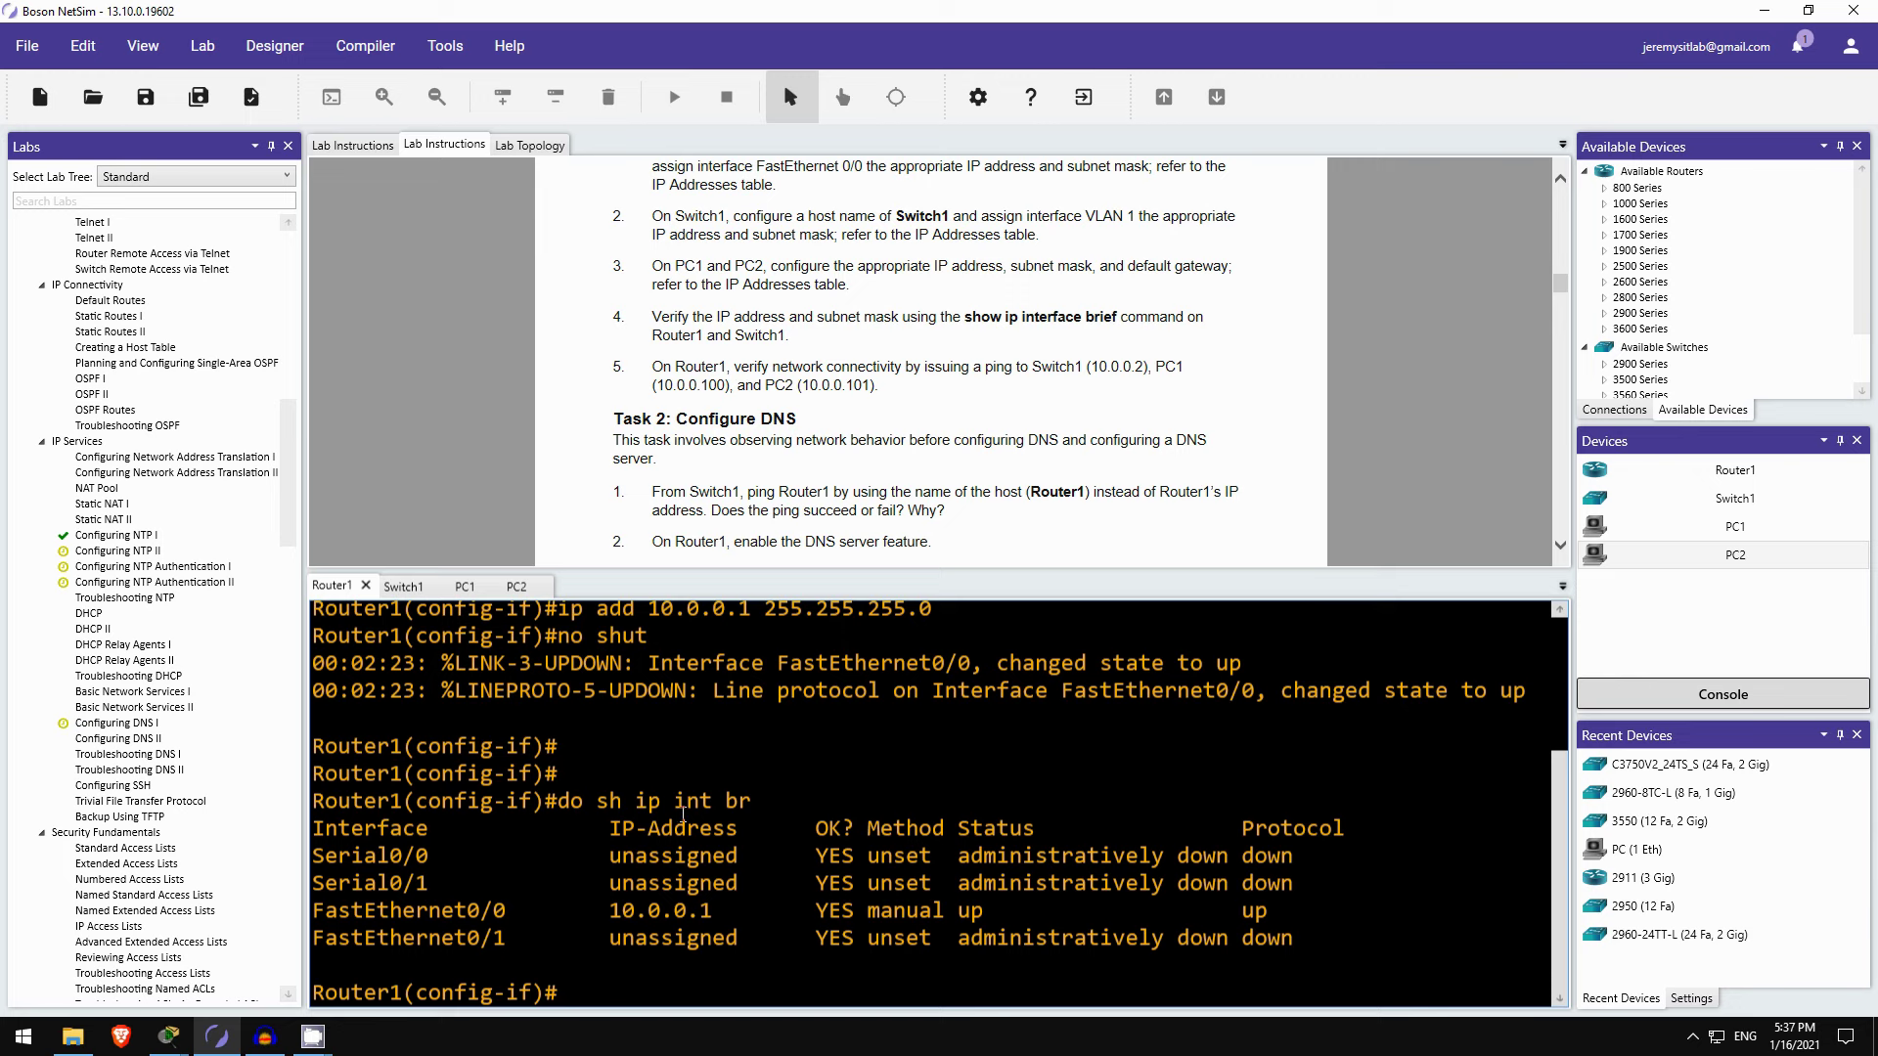
# Step: Show FastEthernet0/0 details to confirm 10.0.0.1/24 is up, then switch to Switch1
pyautogui.write('do sh ip int f0/0')
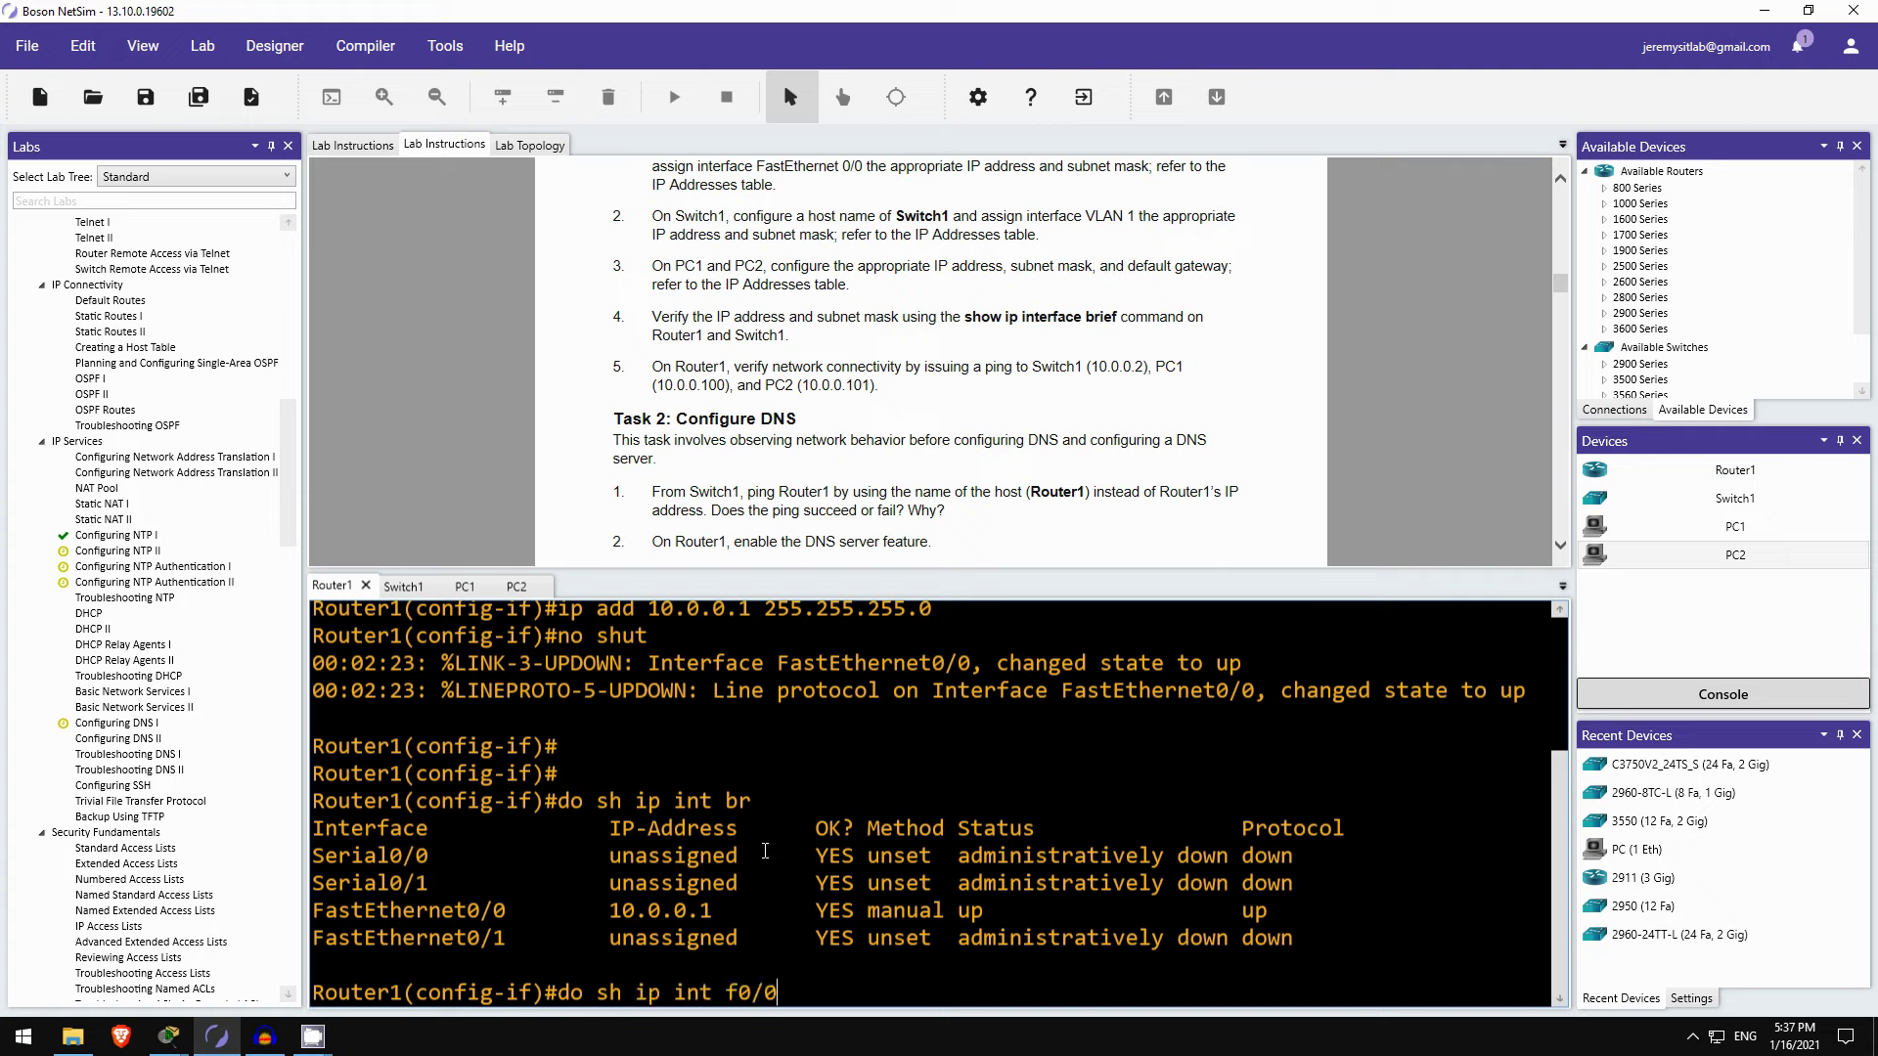
pyautogui.press('Return')
pyautogui.scroll(3, 685, 832)
pyautogui.scroll(3, 649, 826)
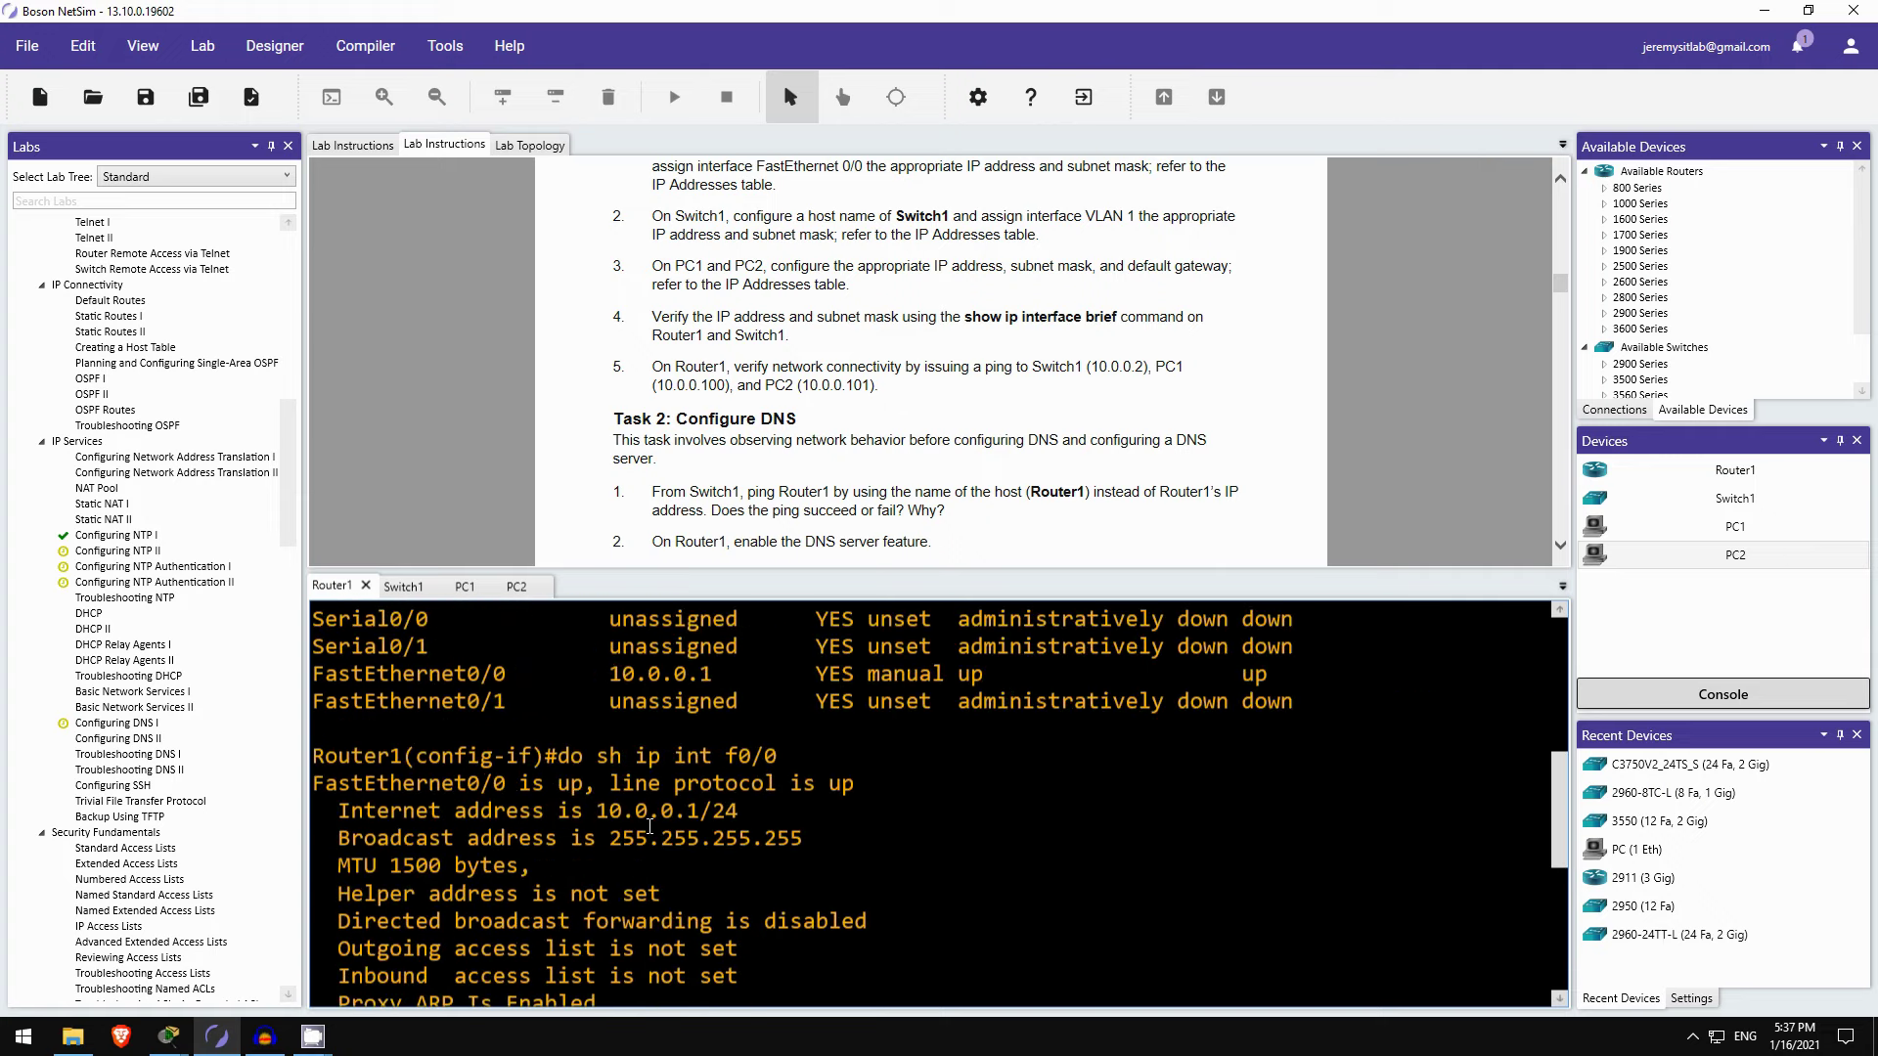
pyautogui.scroll(-1, 650, 826)
pyautogui.moveTo(699, 764); pyautogui.dragTo(740, 764)
pyautogui.scroll(-6, 740, 763)
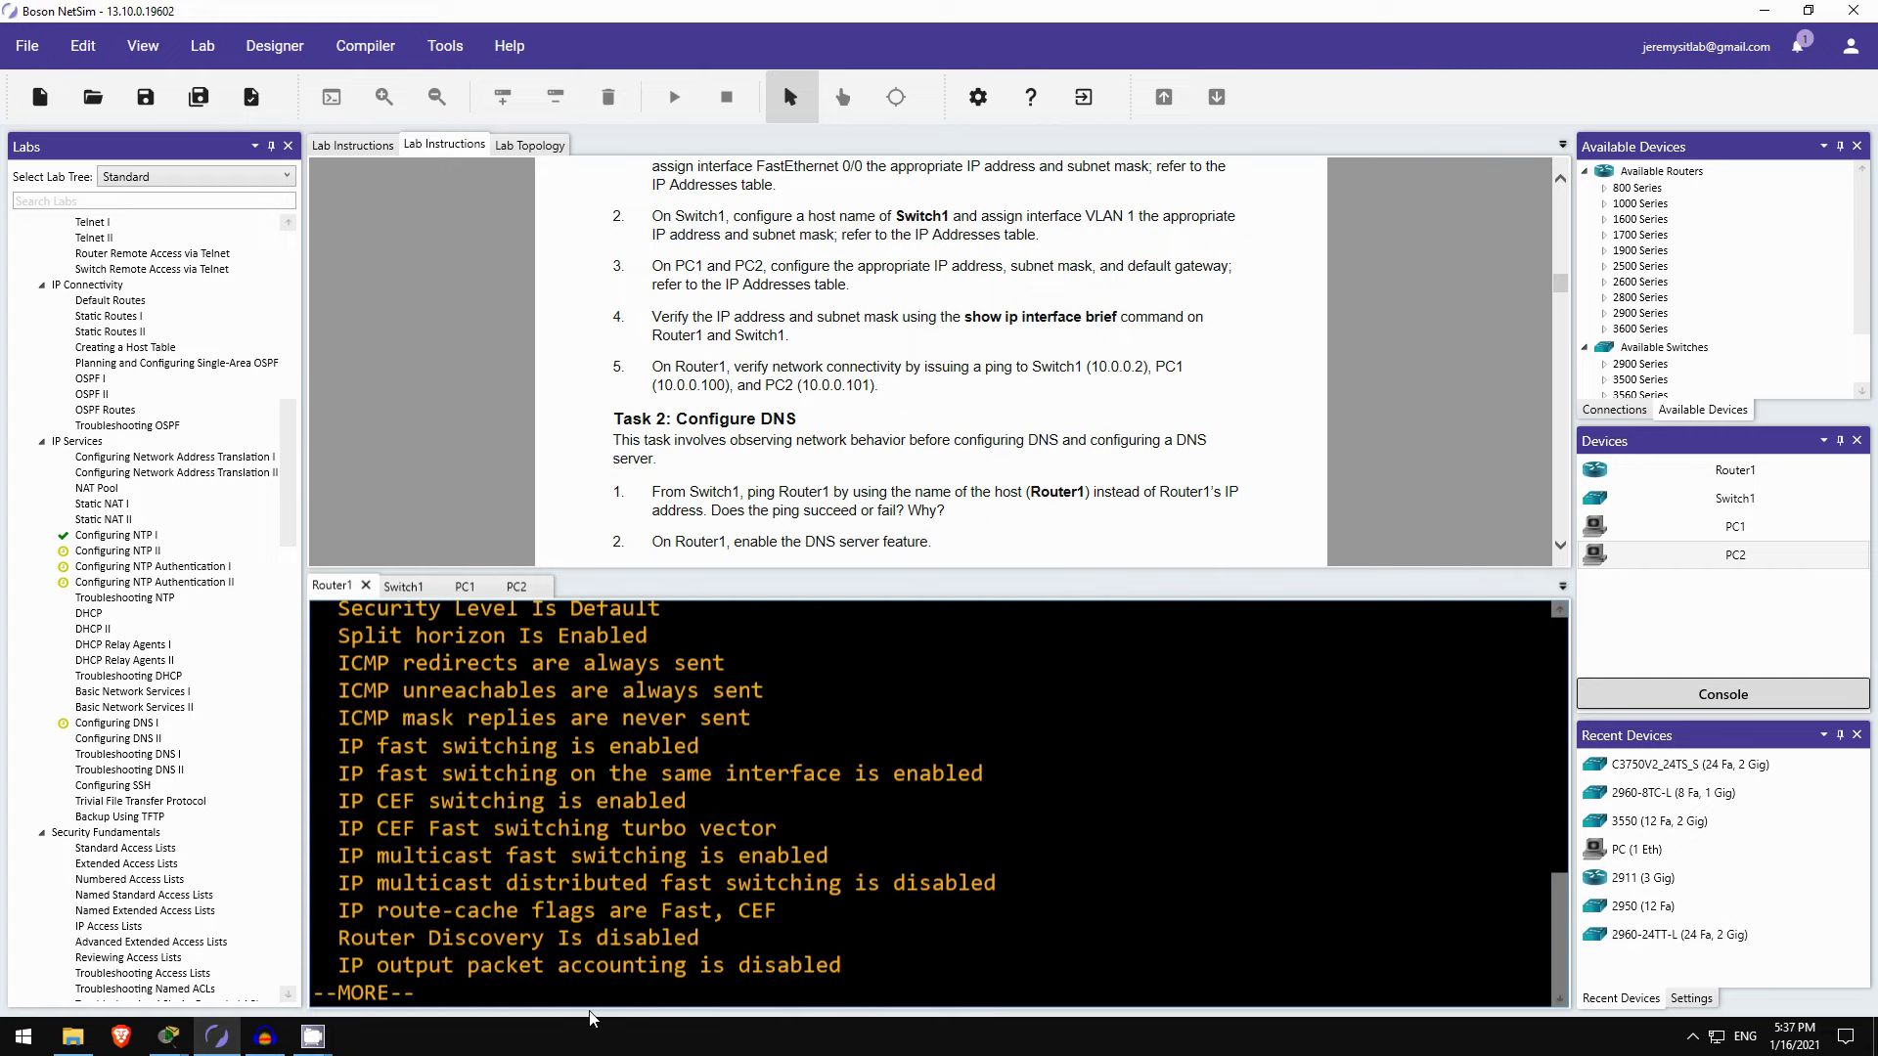
pyautogui.scroll(-2, 450, 995)
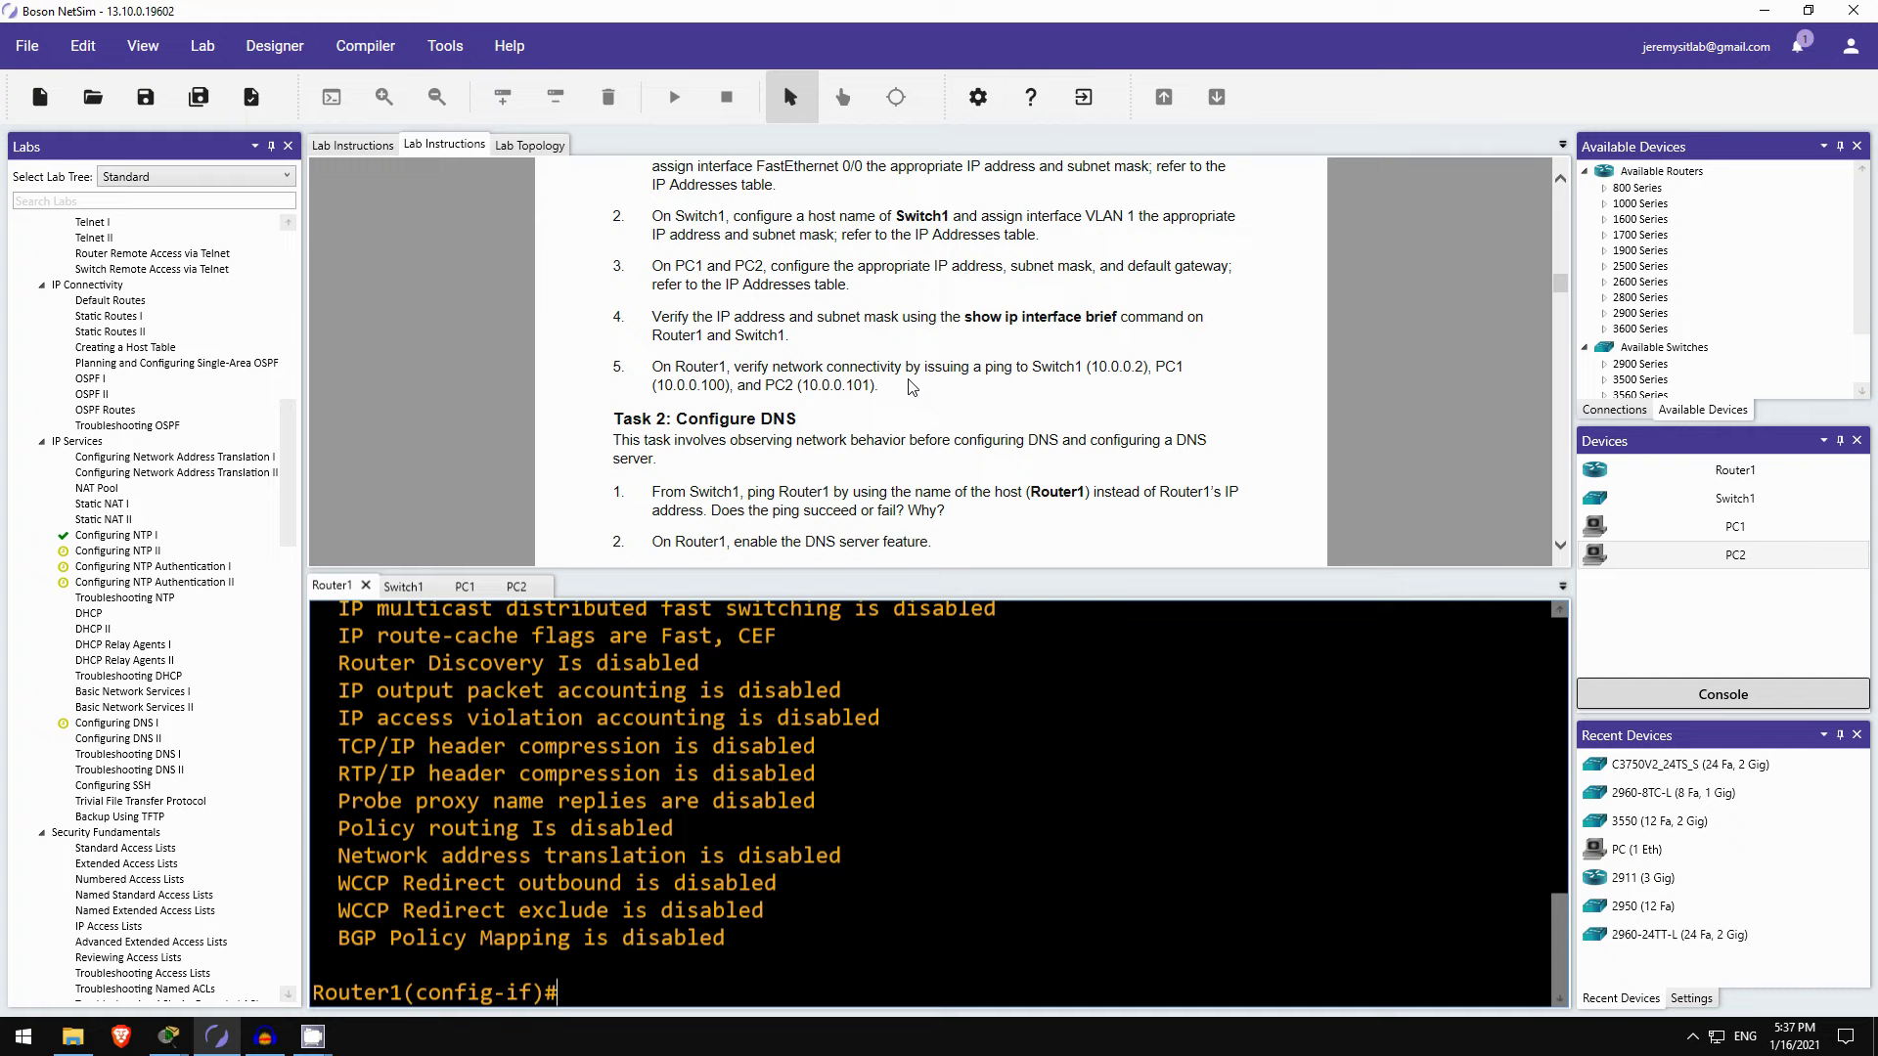
pyautogui.click(396, 588)
# Step: List Switch1's interface summary with do sh ip int br
pyautogui.write('do')
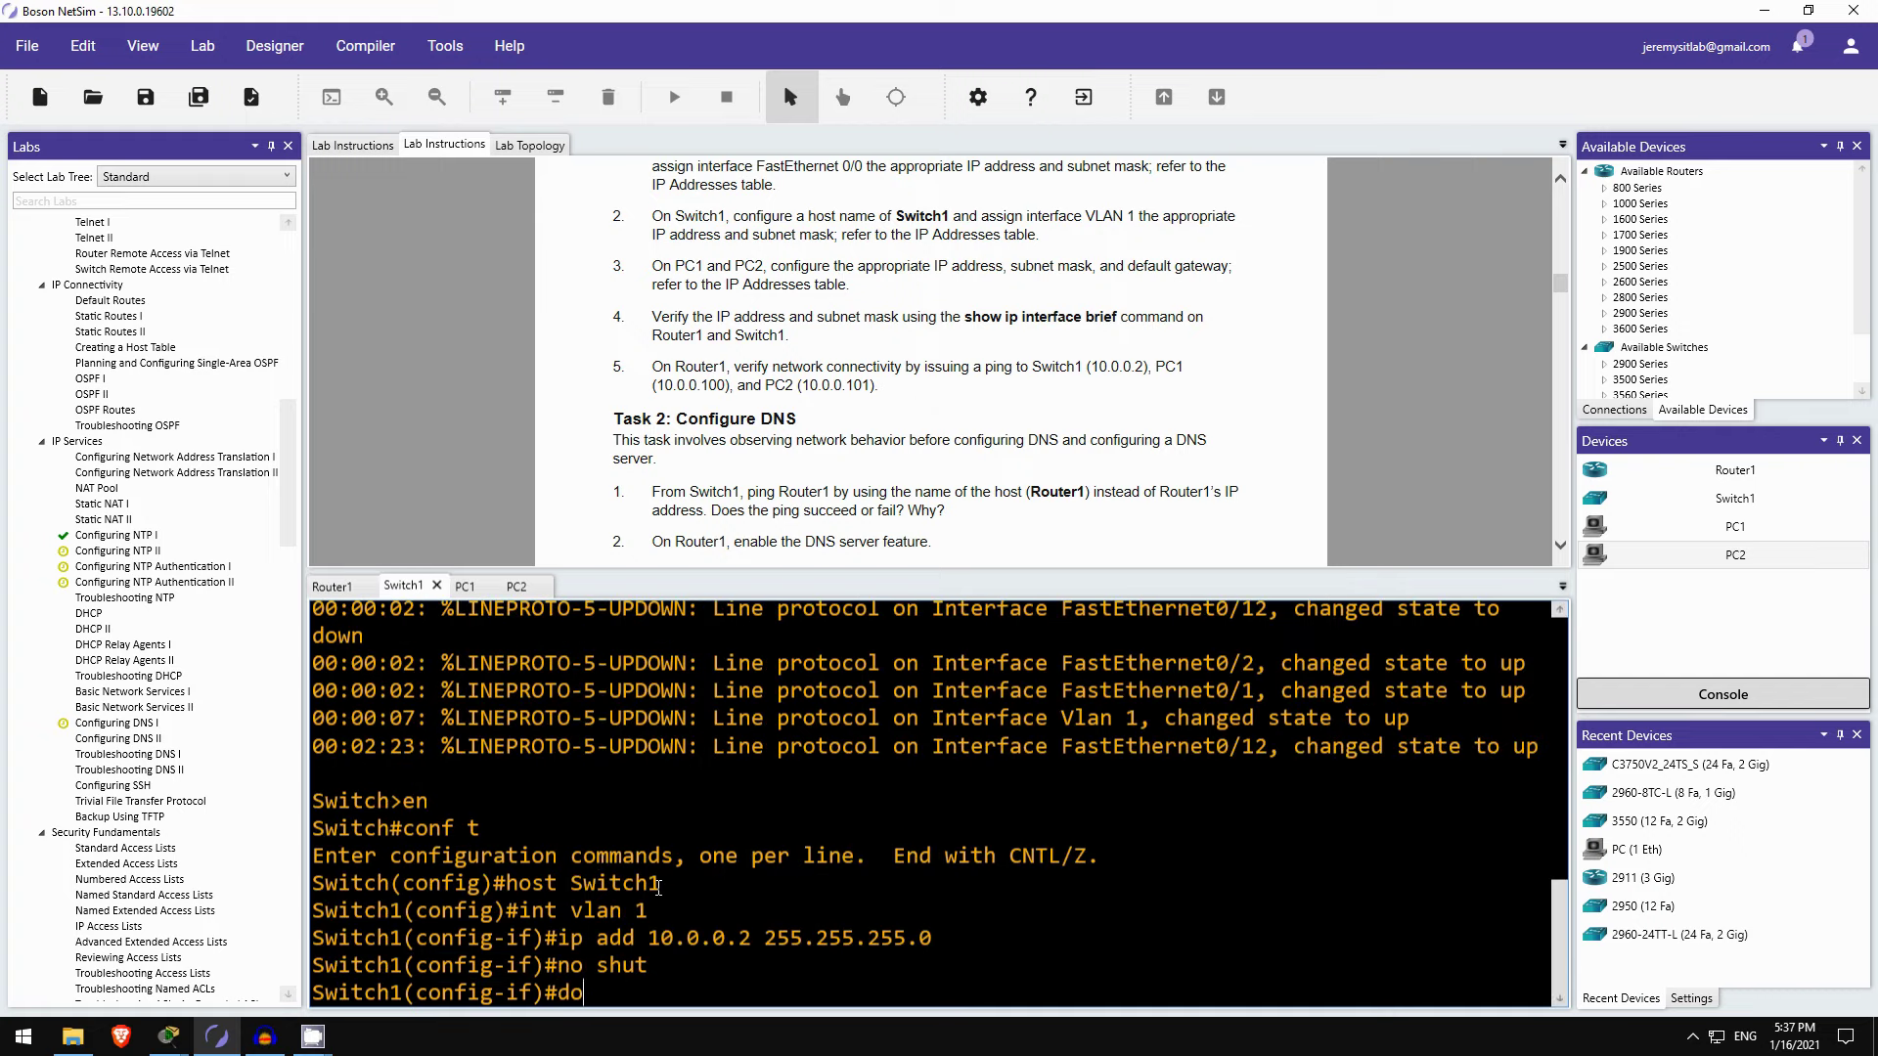
pyautogui.write(' sh ip int br')
pyautogui.press('Return')
pyautogui.scroll(1, 461, 682)
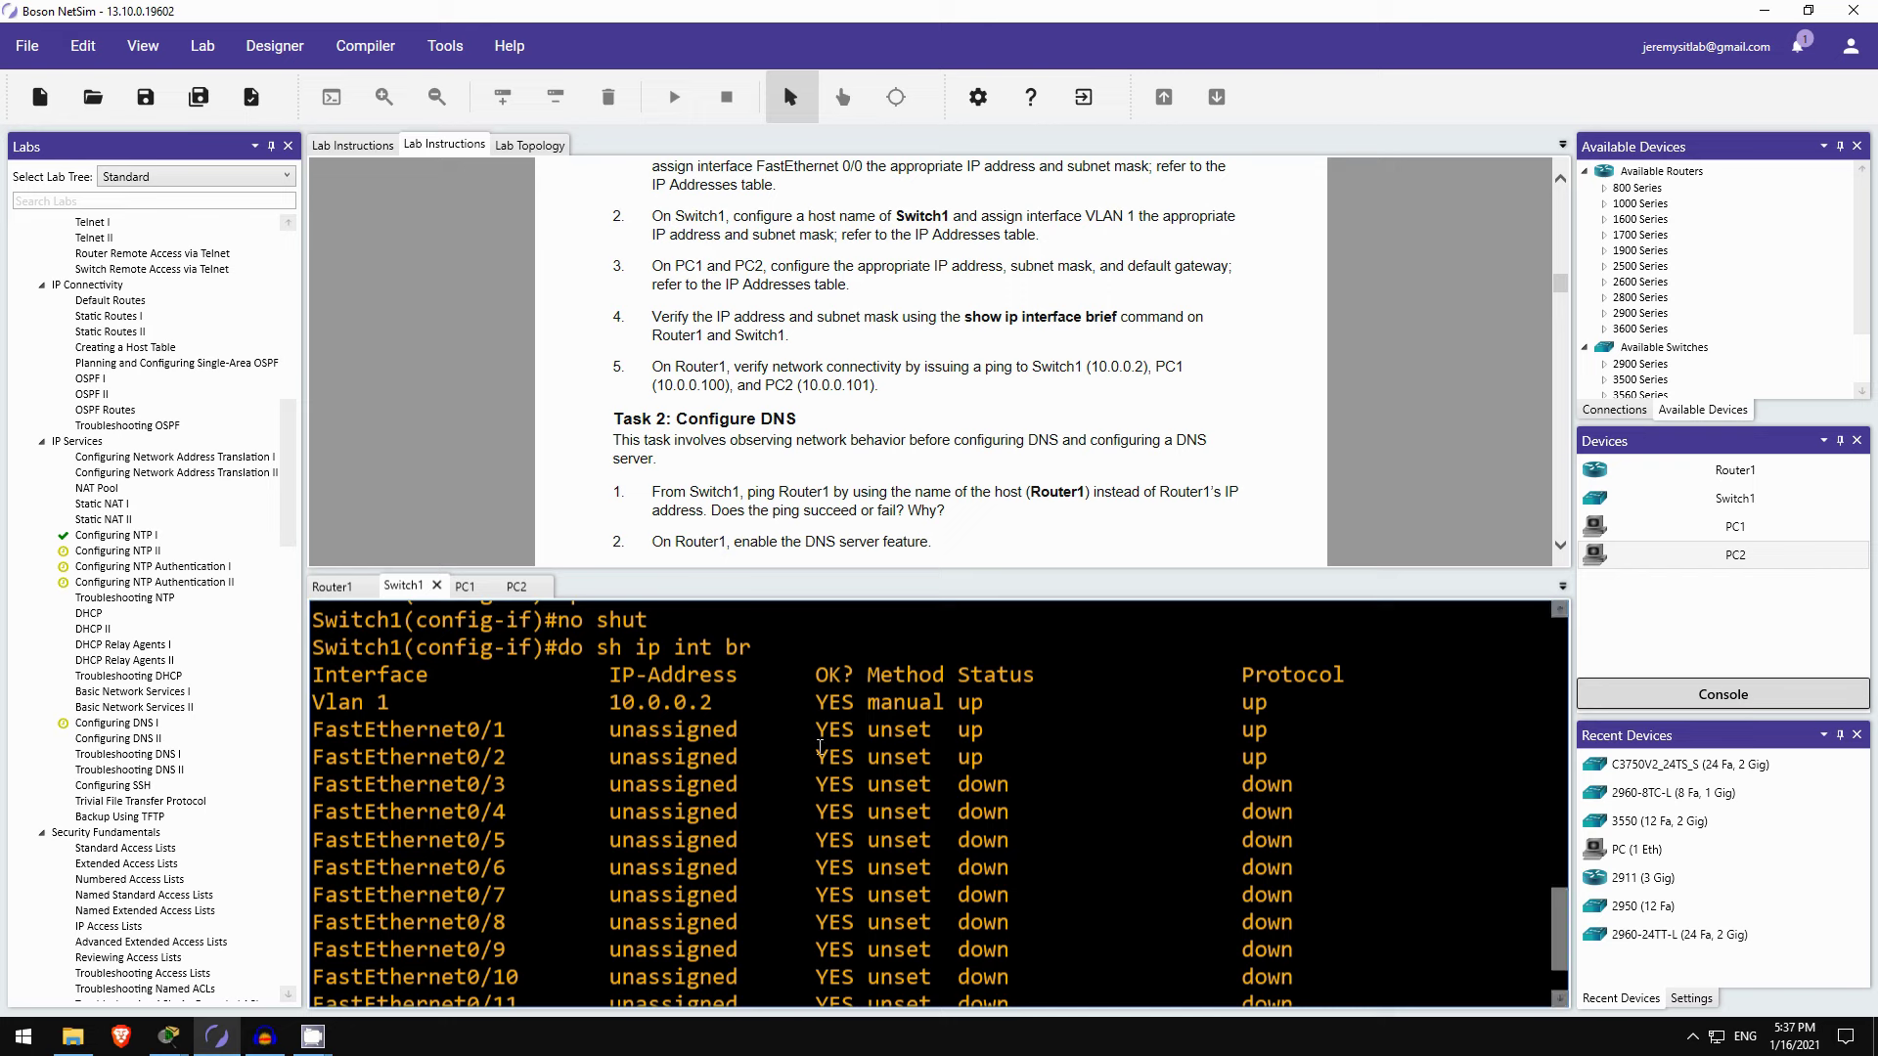
pyautogui.scroll(-1, 743, 755)
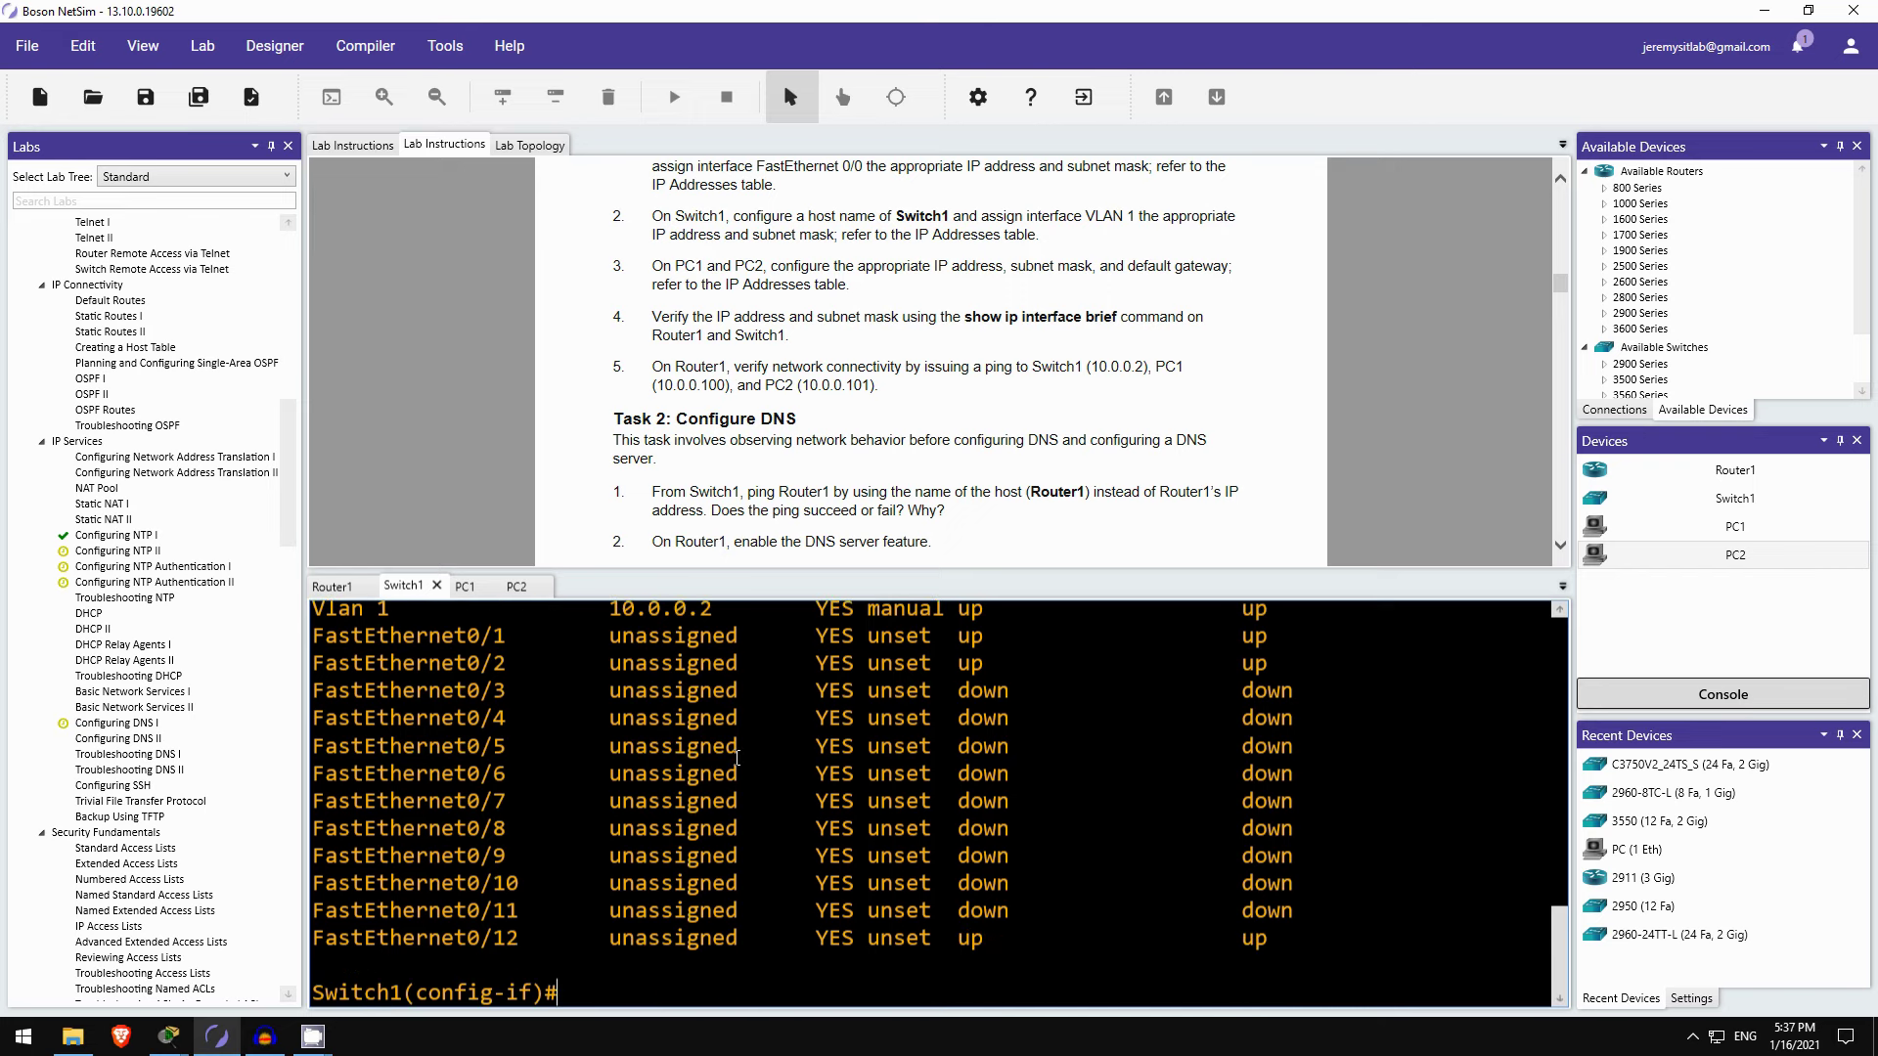
# Step: Show VLAN 1 interface details to confirm 10.0.0.2/24 is up
pyautogui.write('do sh ip int vlan 1')
pyautogui.press('Return')
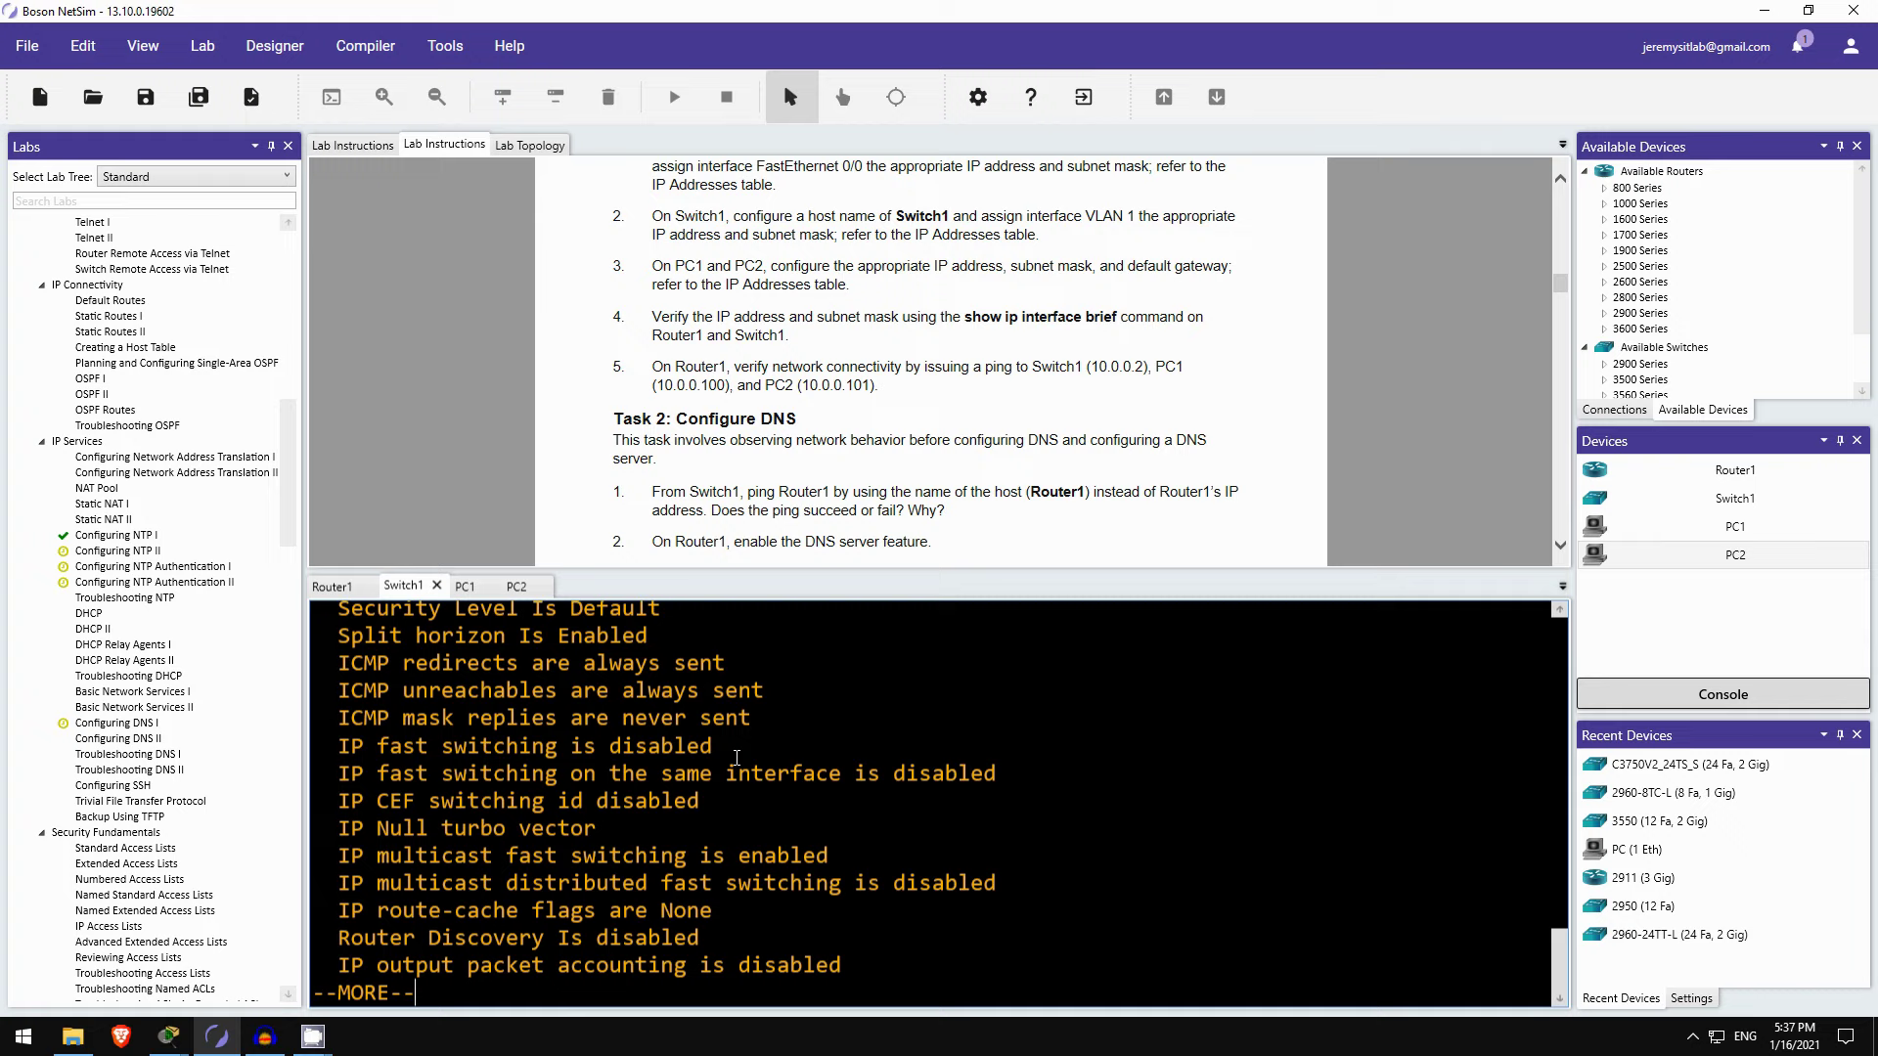
pyautogui.scroll(5, 714, 753)
pyautogui.scroll(2, 698, 750)
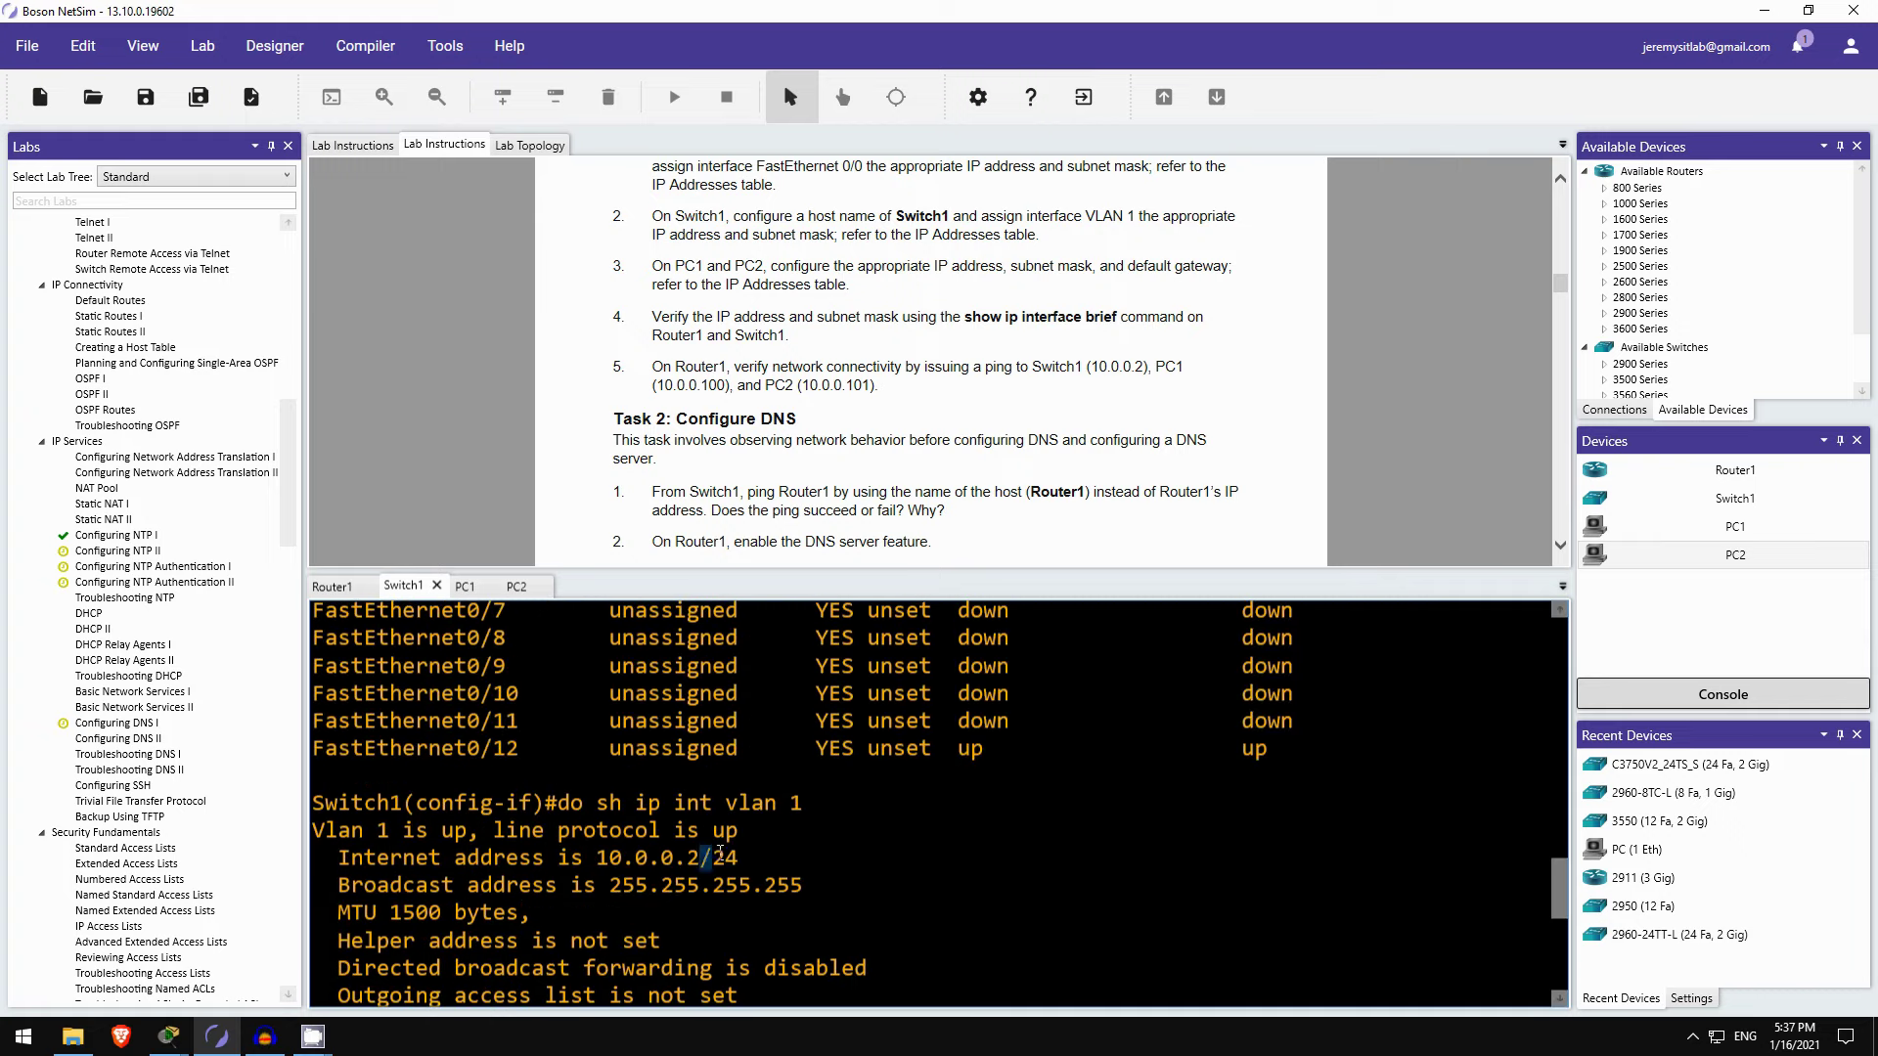
pyautogui.moveTo(699, 857); pyautogui.dragTo(738, 857)
pyautogui.scroll(-1, 689, 782)
pyautogui.scroll(-5, 689, 783)
pyautogui.scroll(3, 636, 860)
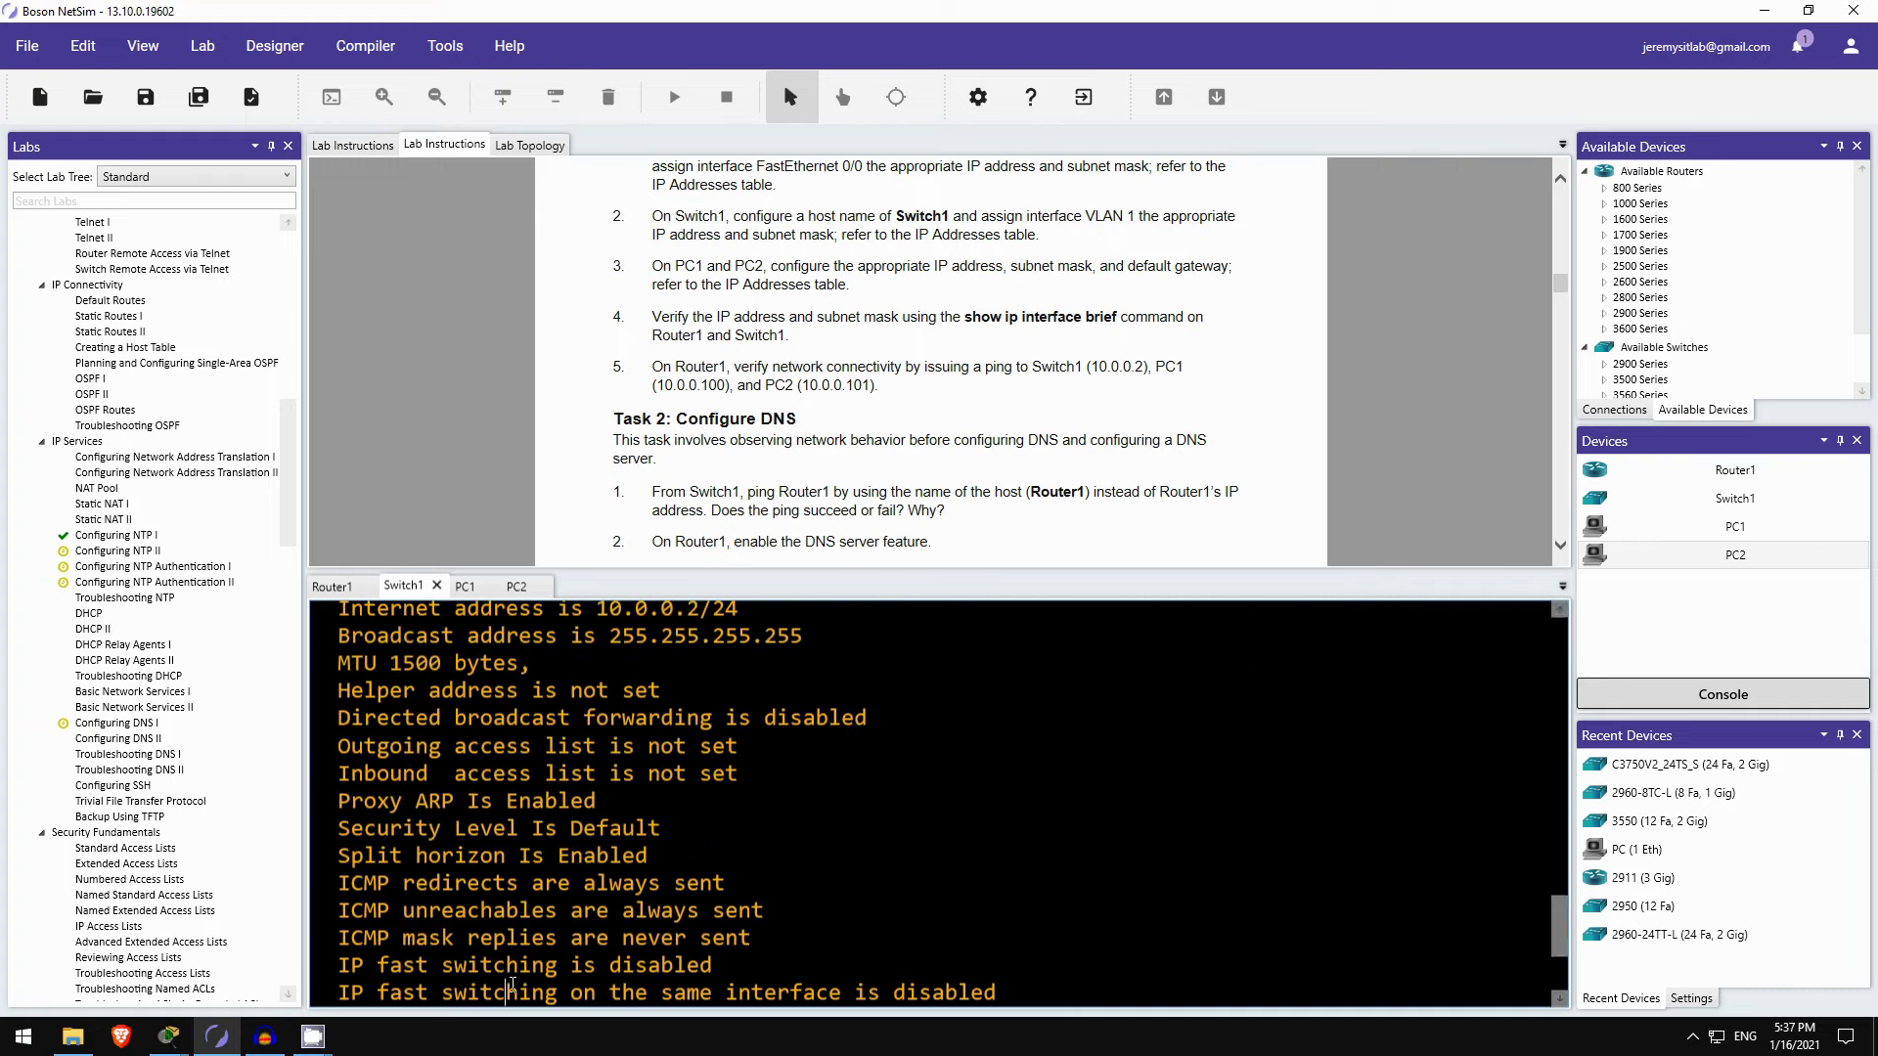
pyautogui.scroll(-7, 512, 985)
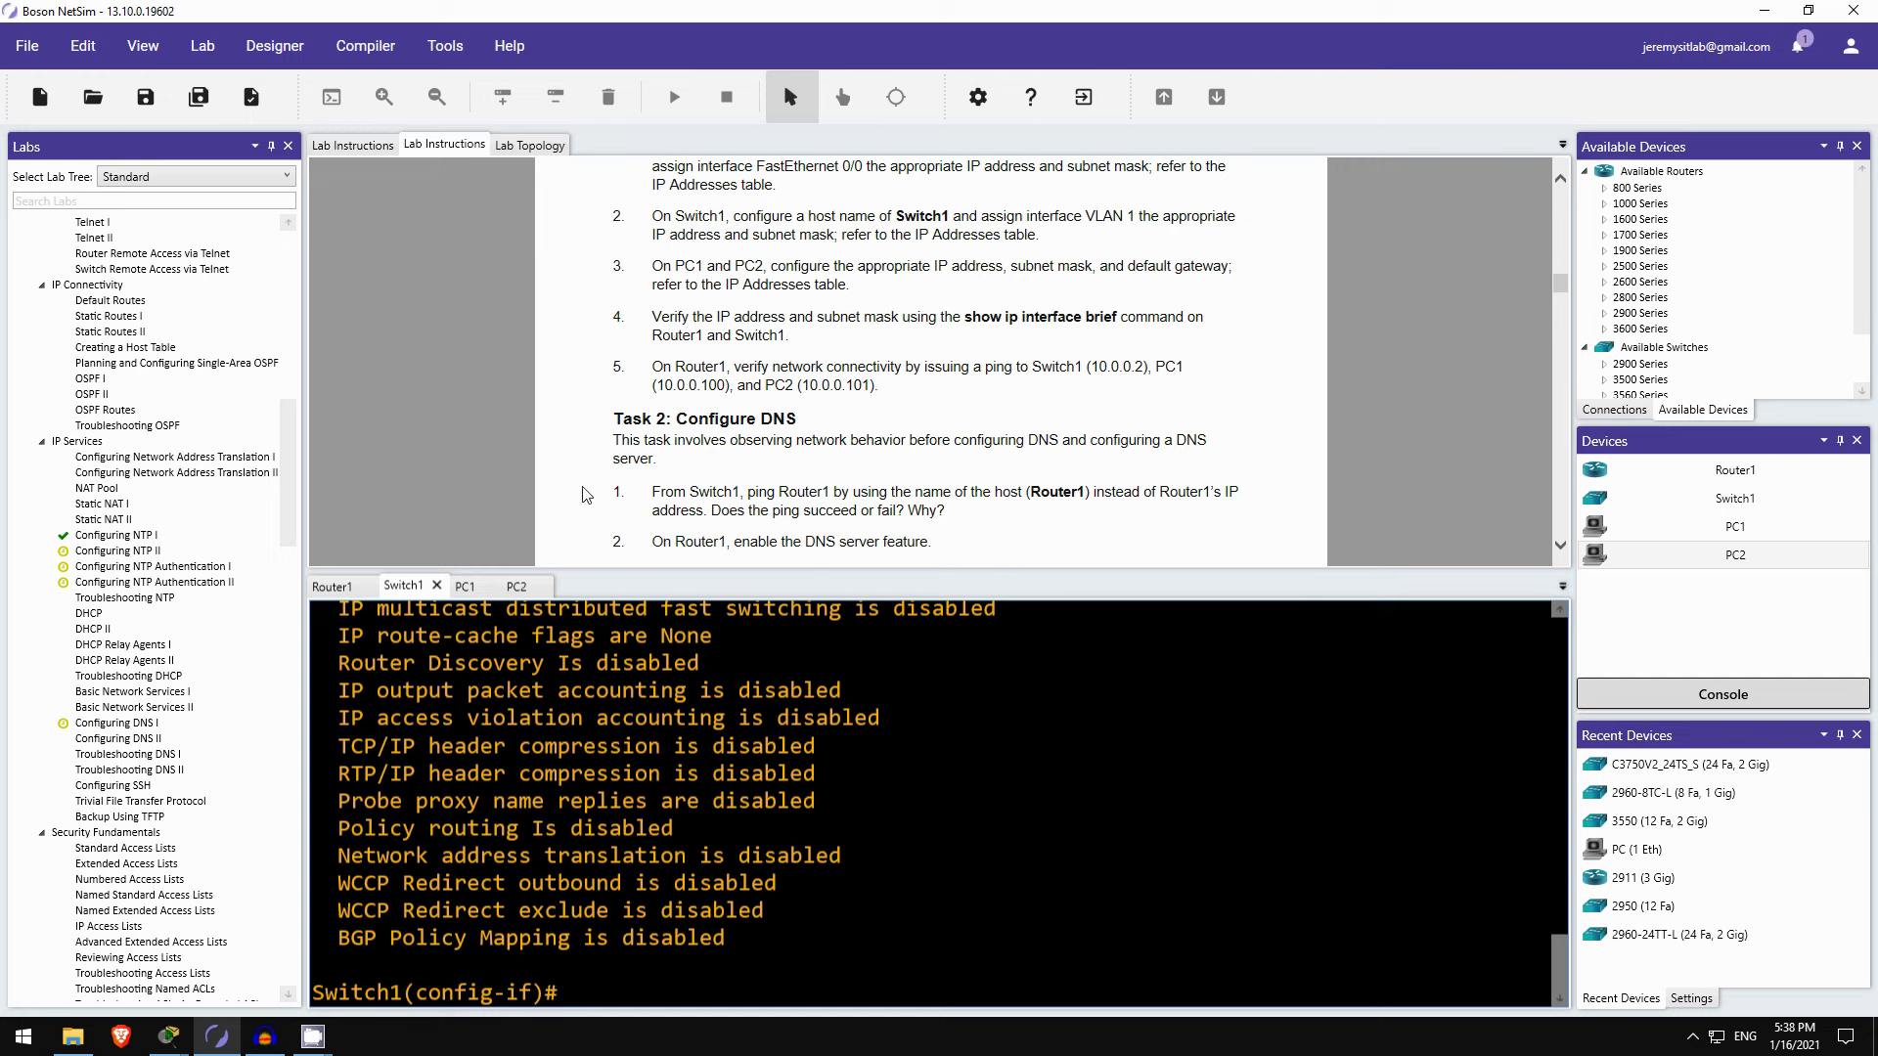
# Step: From Router1 privileged mode, ping 10.0.0.2, 10.0.0.100 and 10.0.0.101 successfully
pyautogui.click(344, 586)
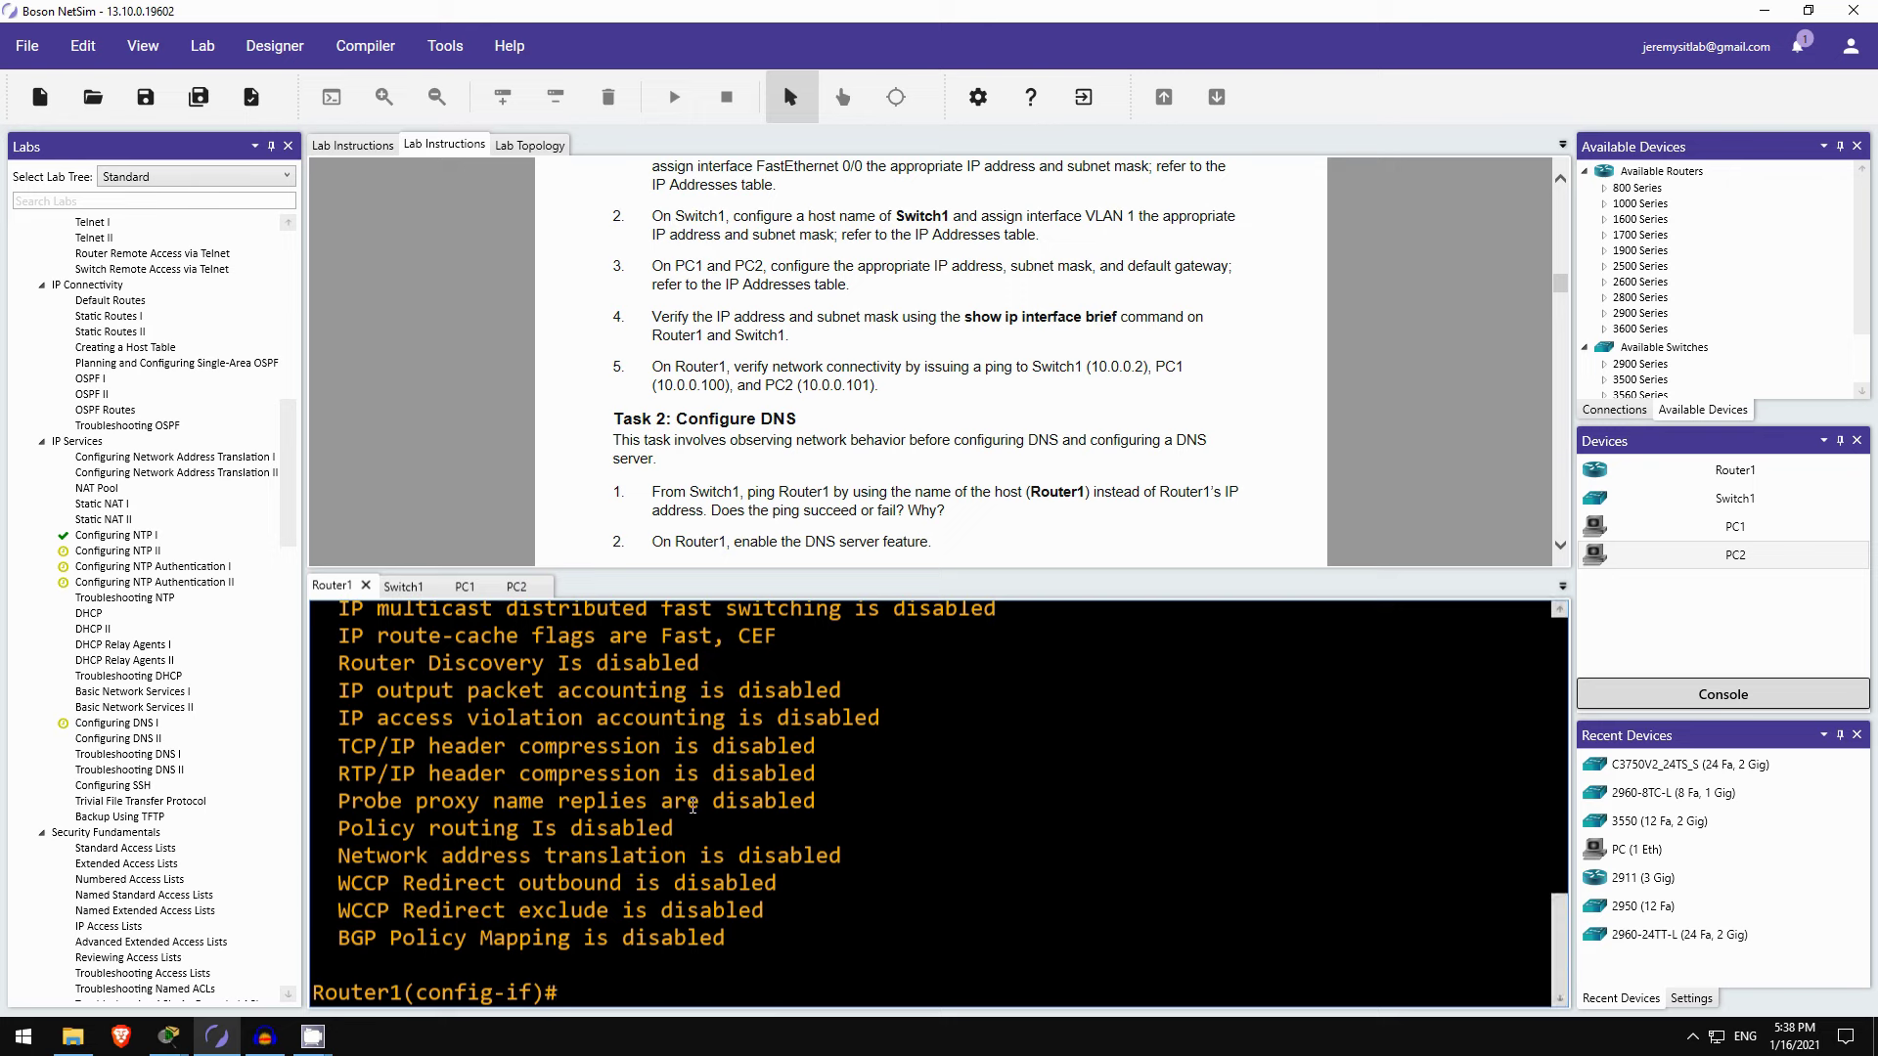
pyautogui.write('end')
pyautogui.press('Return')
pyautogui.press('Return')
pyautogui.write('p')
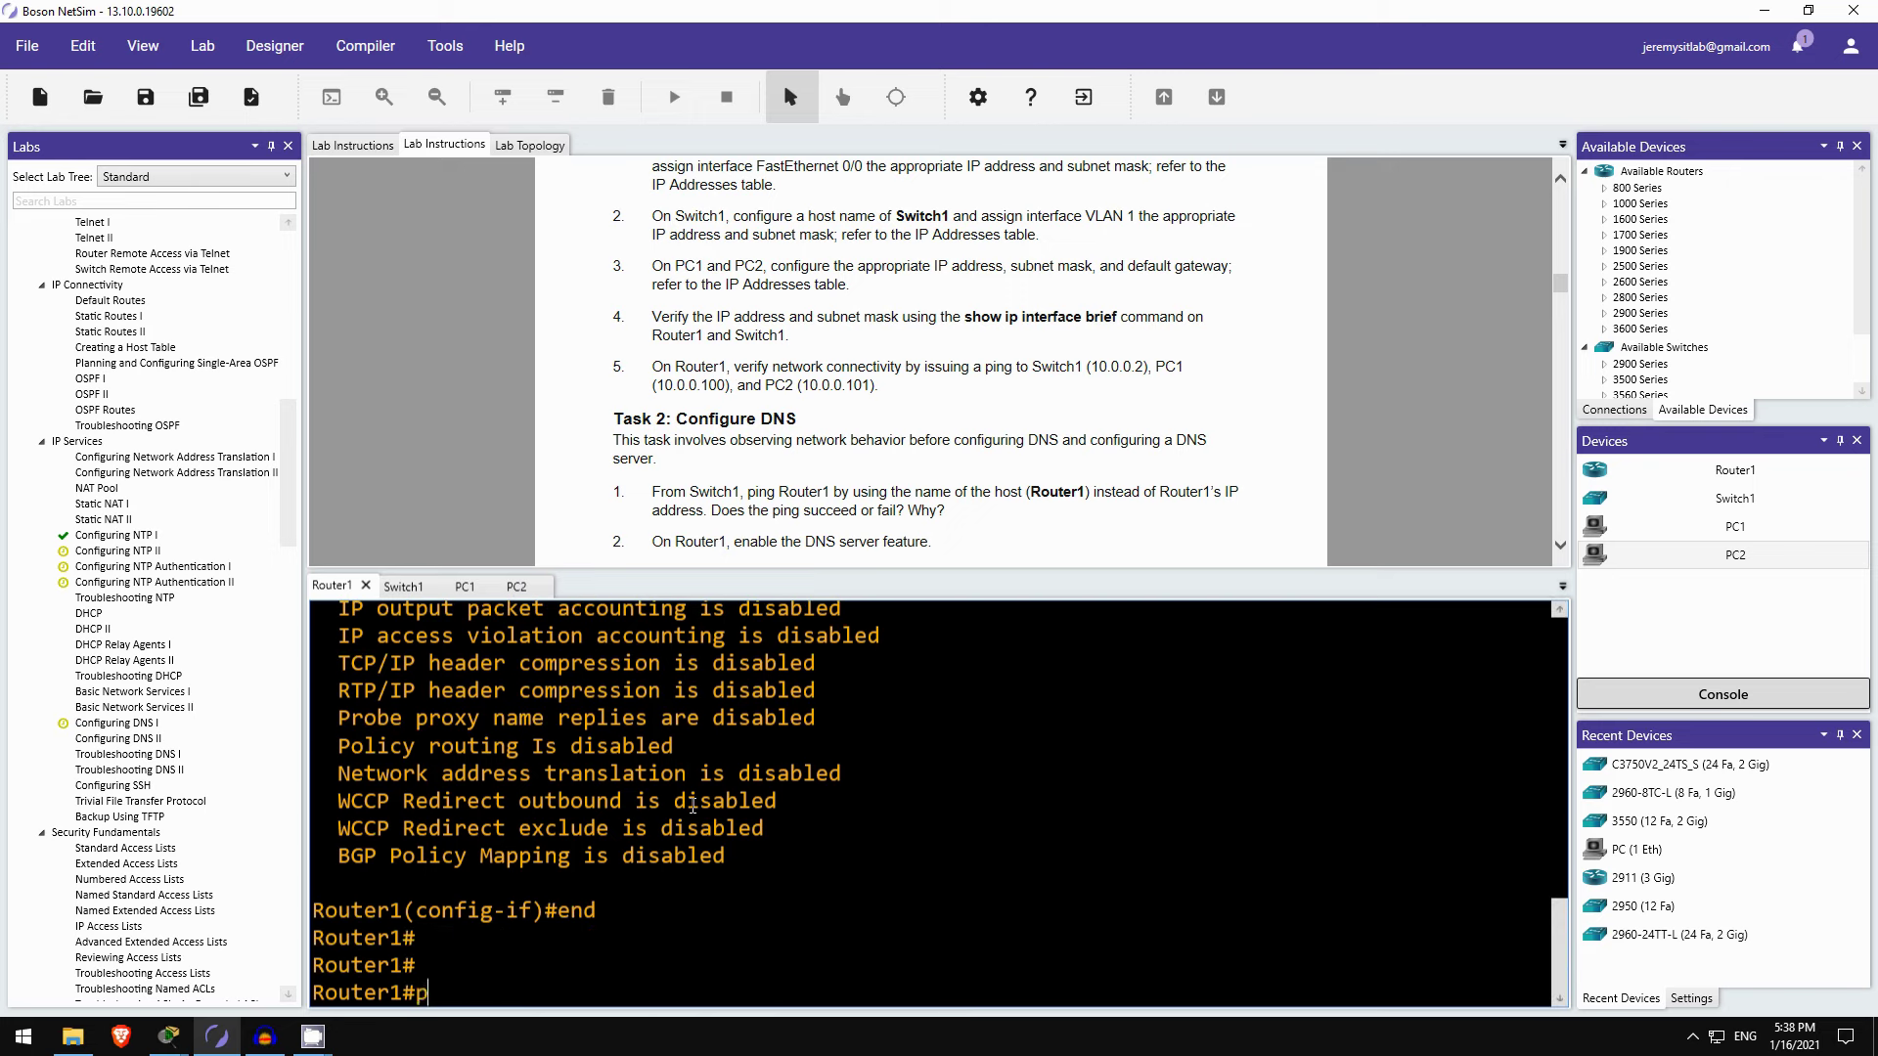
pyautogui.write('ing 10.0.0.2')
pyautogui.press('Return')
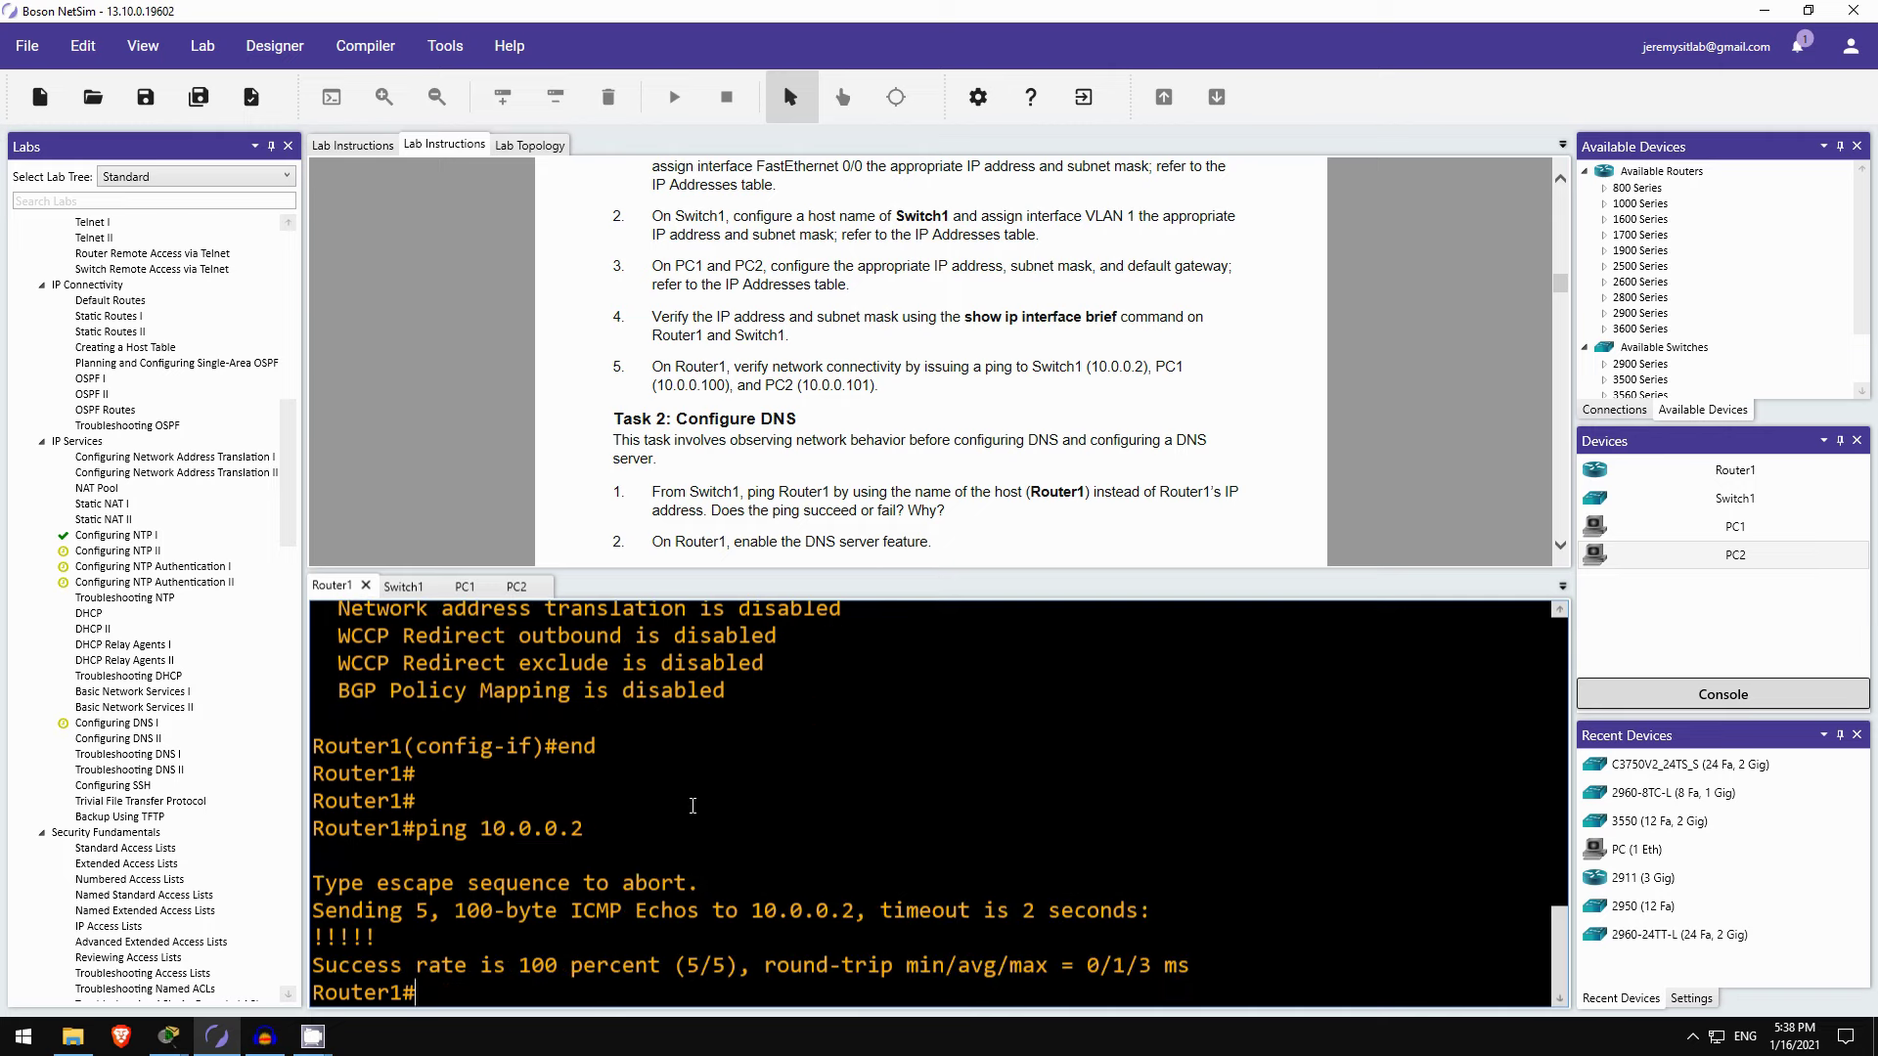
pyautogui.press('Up')
pyautogui.press('BackSpace')
pyautogui.write('100')
pyautogui.press('Return')
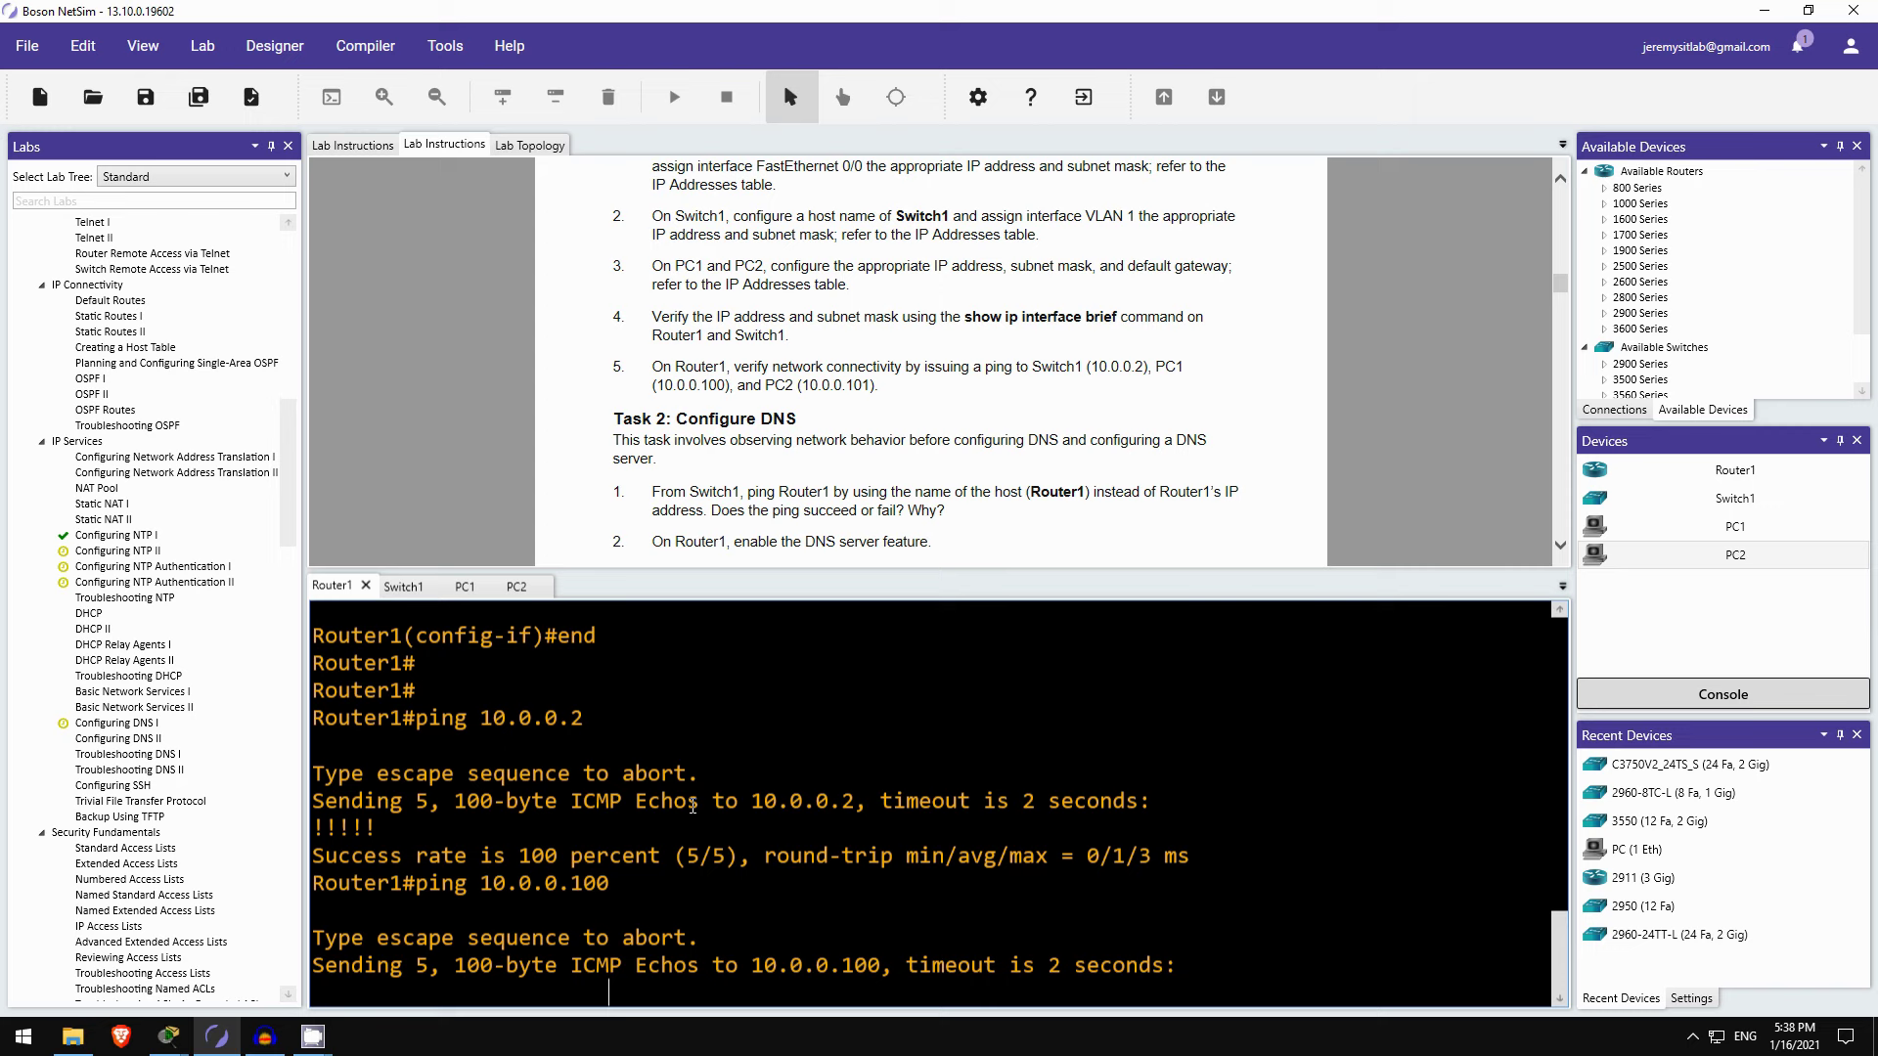
pyautogui.press('Up')
pyautogui.press('BackSpace')
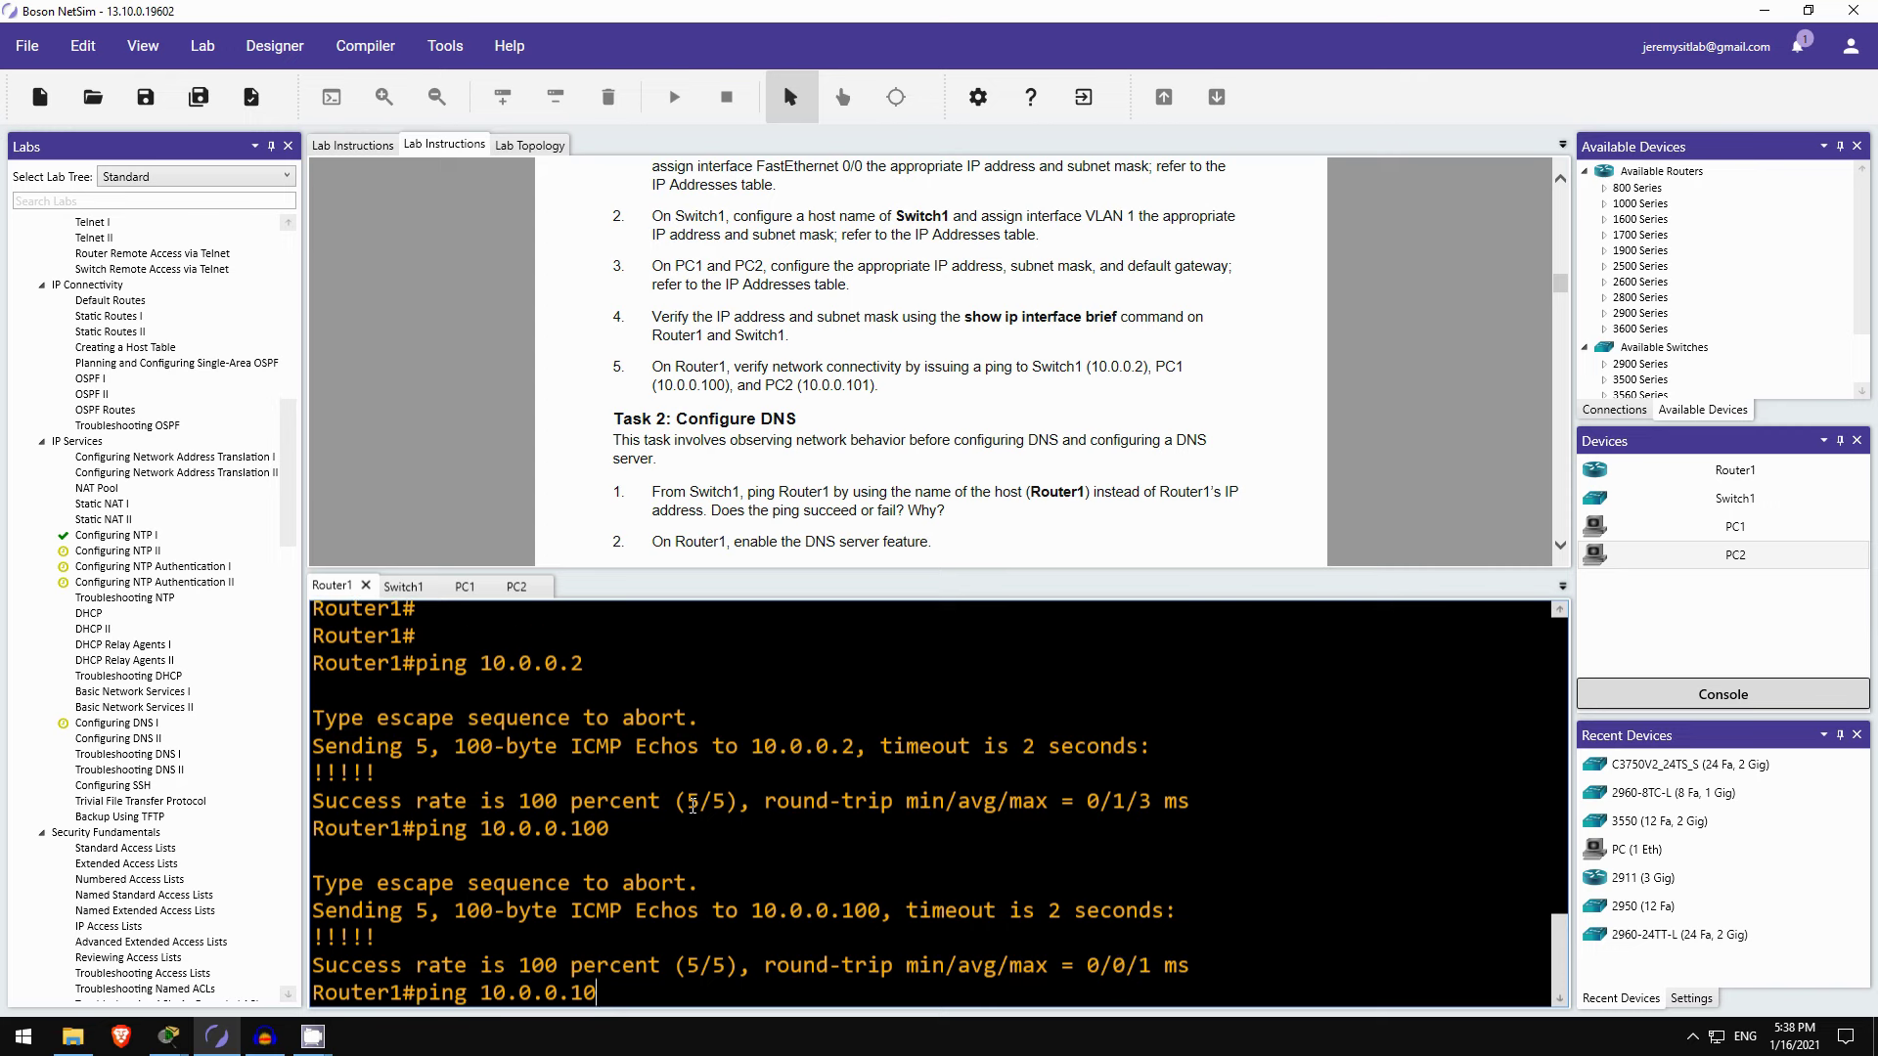
pyautogui.write('1')
pyautogui.press('Return')
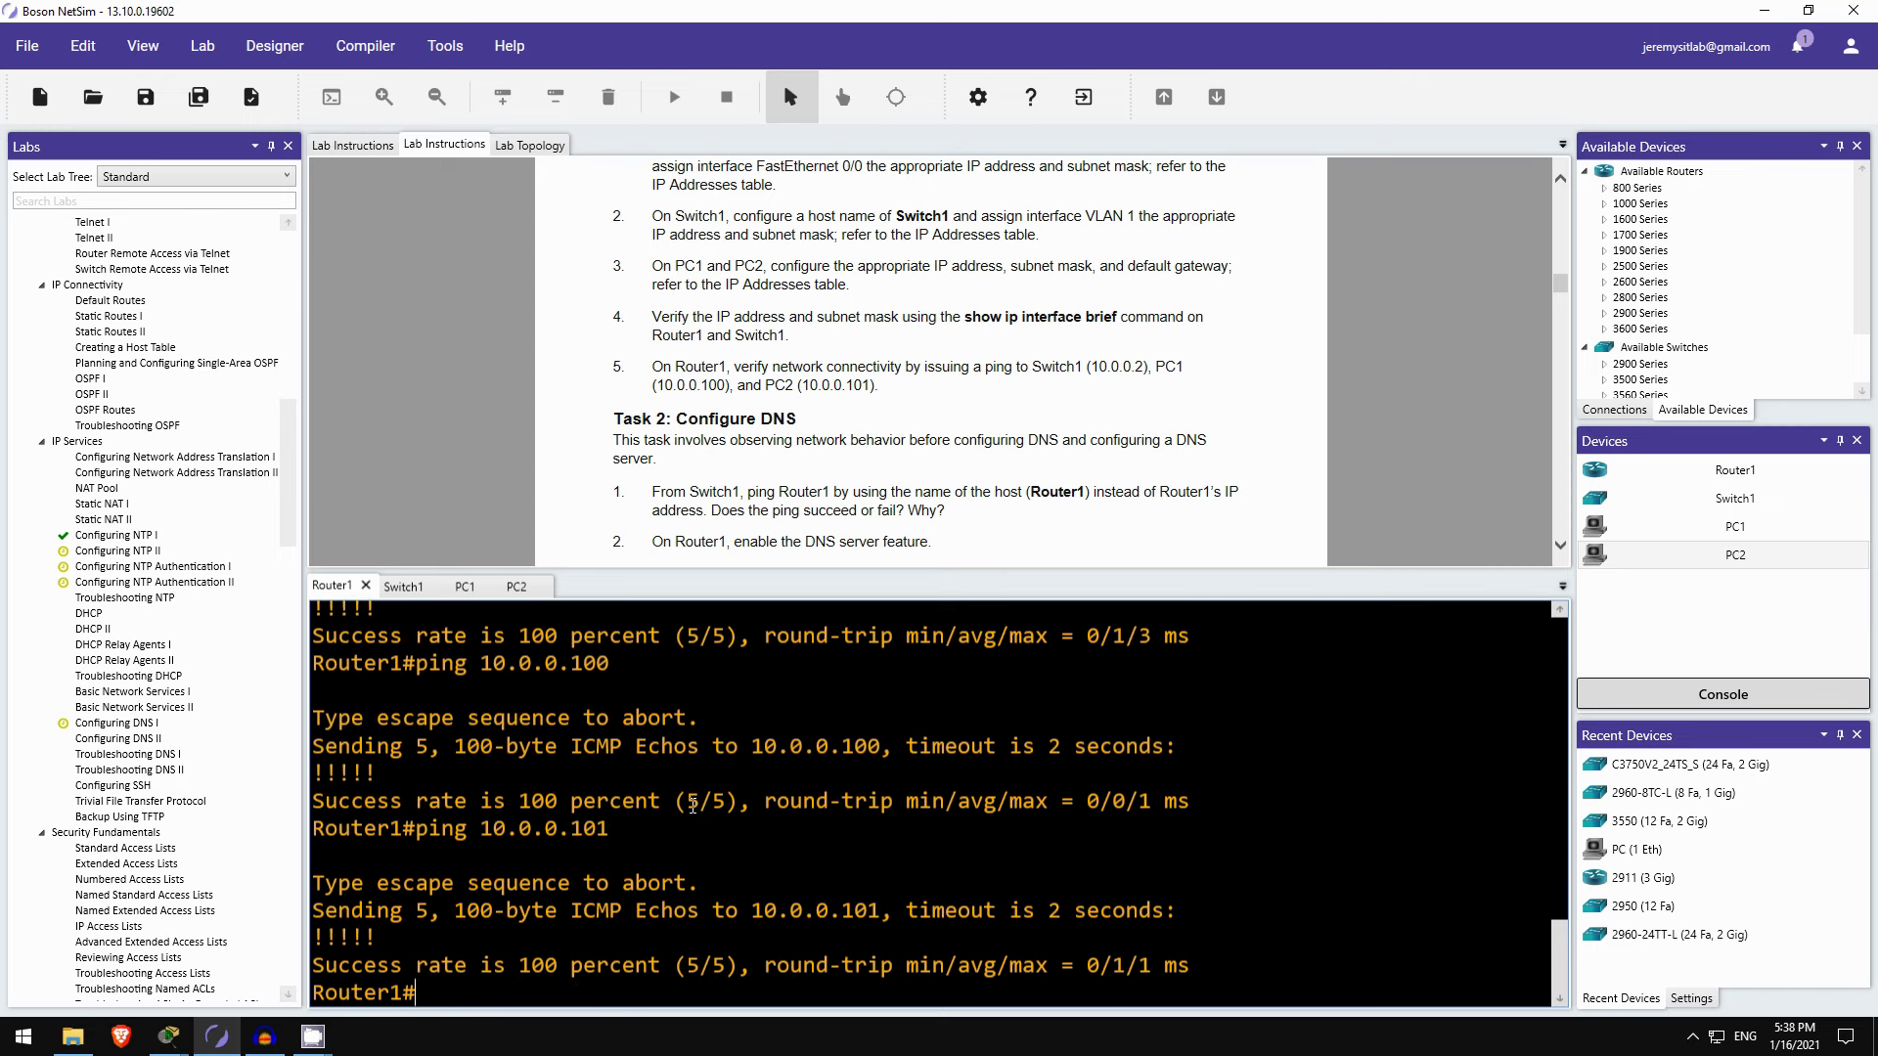
pyautogui.scroll(3, 776, 514)
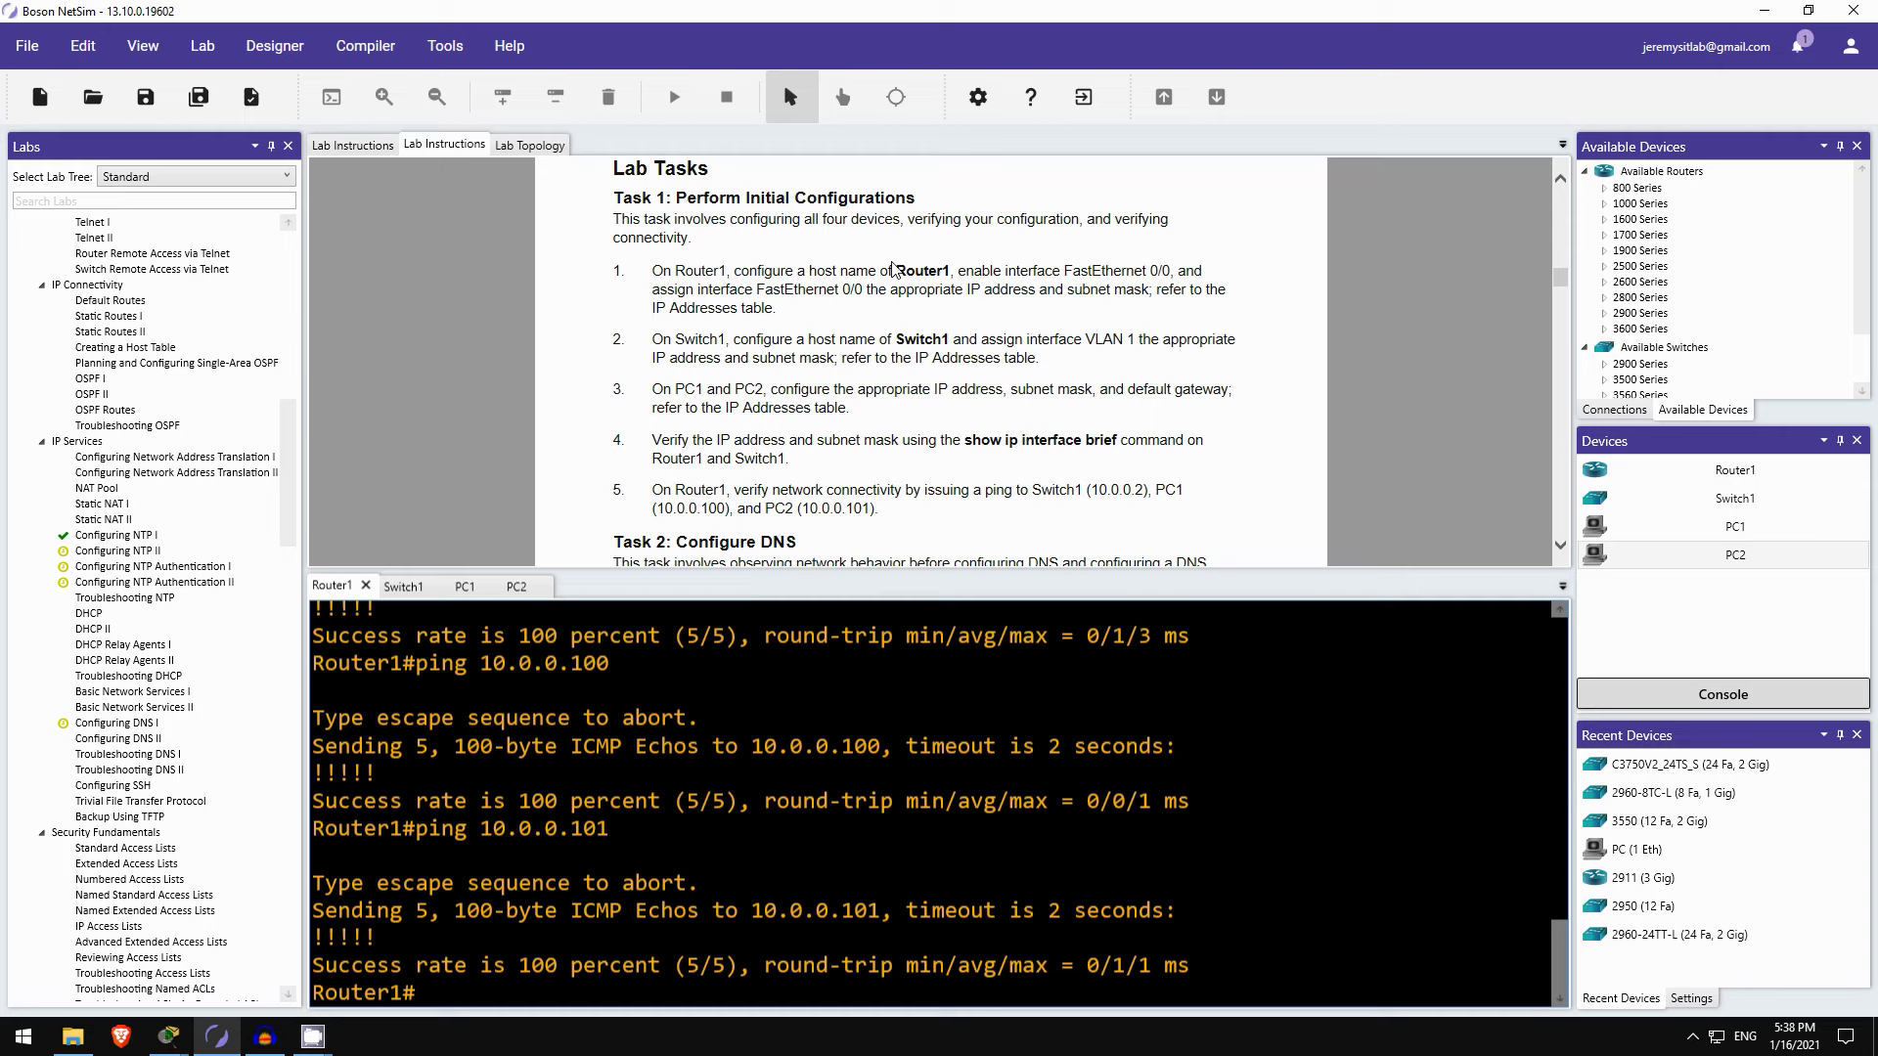
# Step: On Switch1, leave configuration mode and run ping Router1, which fails as unrecognized host
pyautogui.scroll(-7, 892, 269)
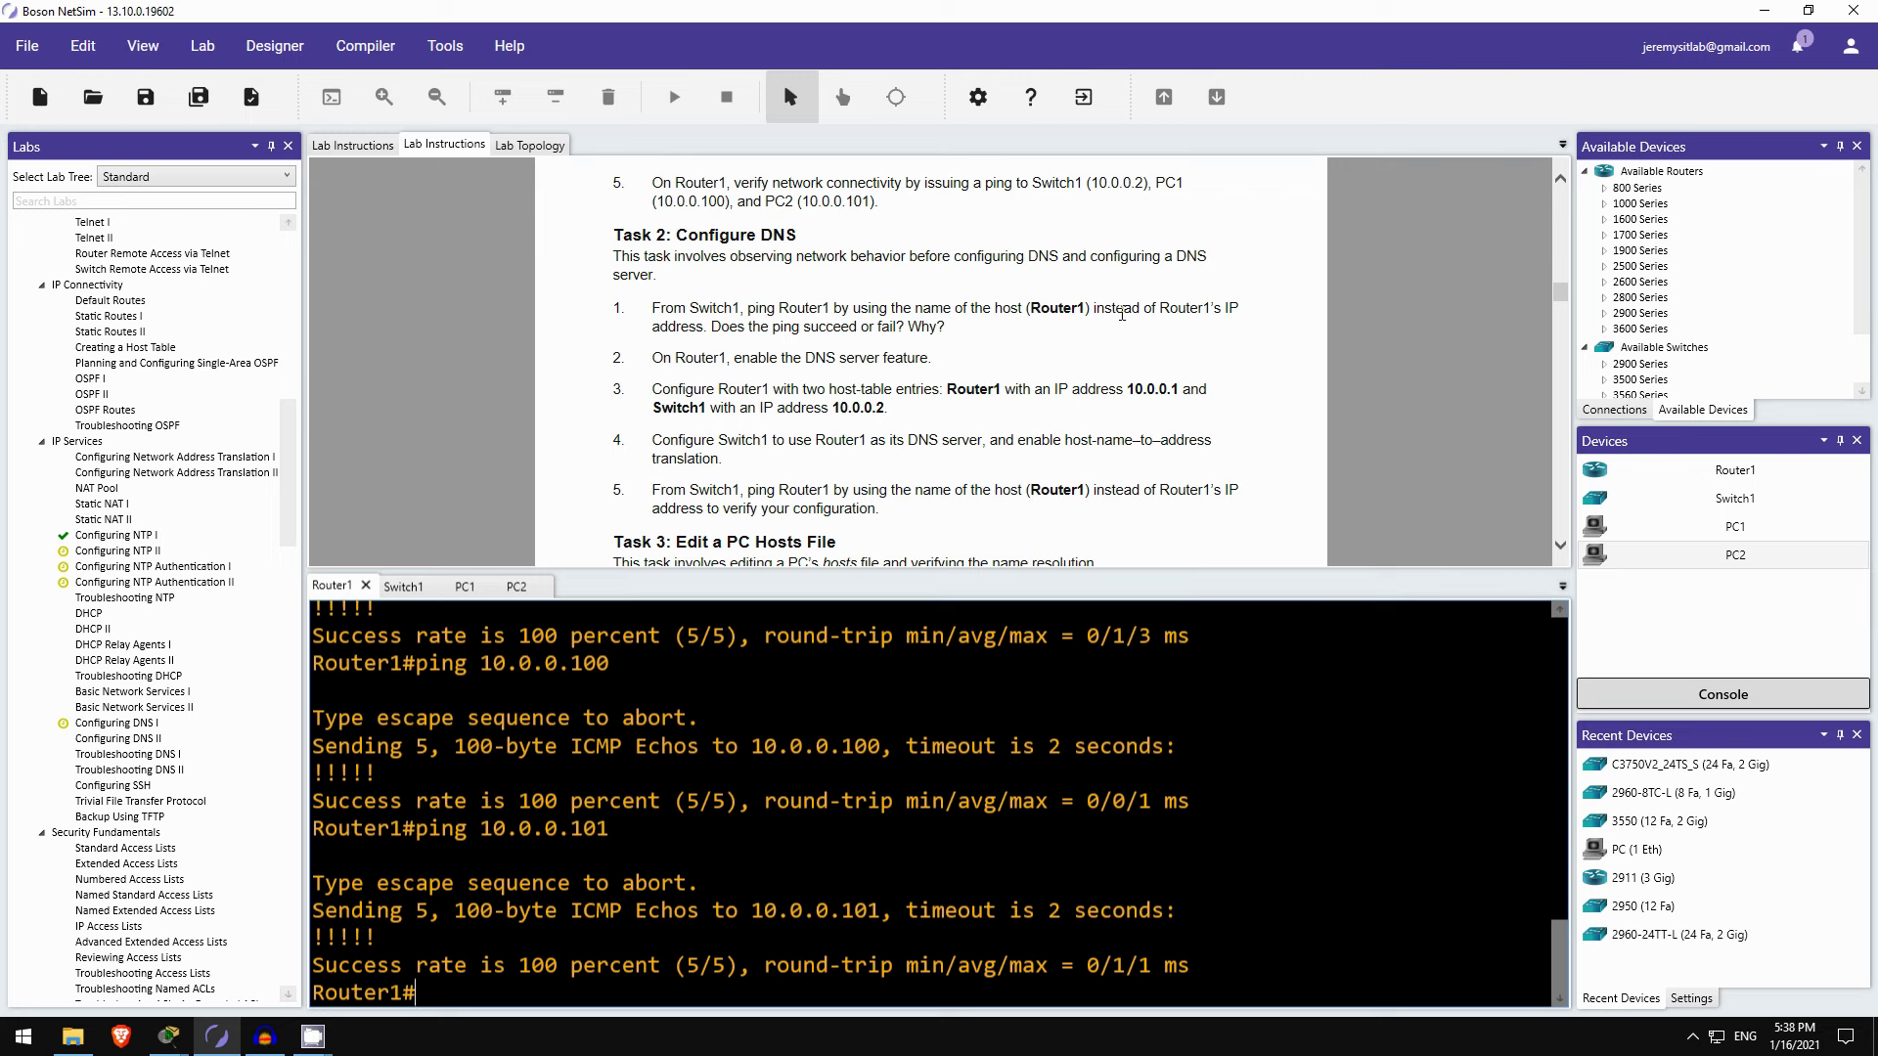
pyautogui.click(409, 586)
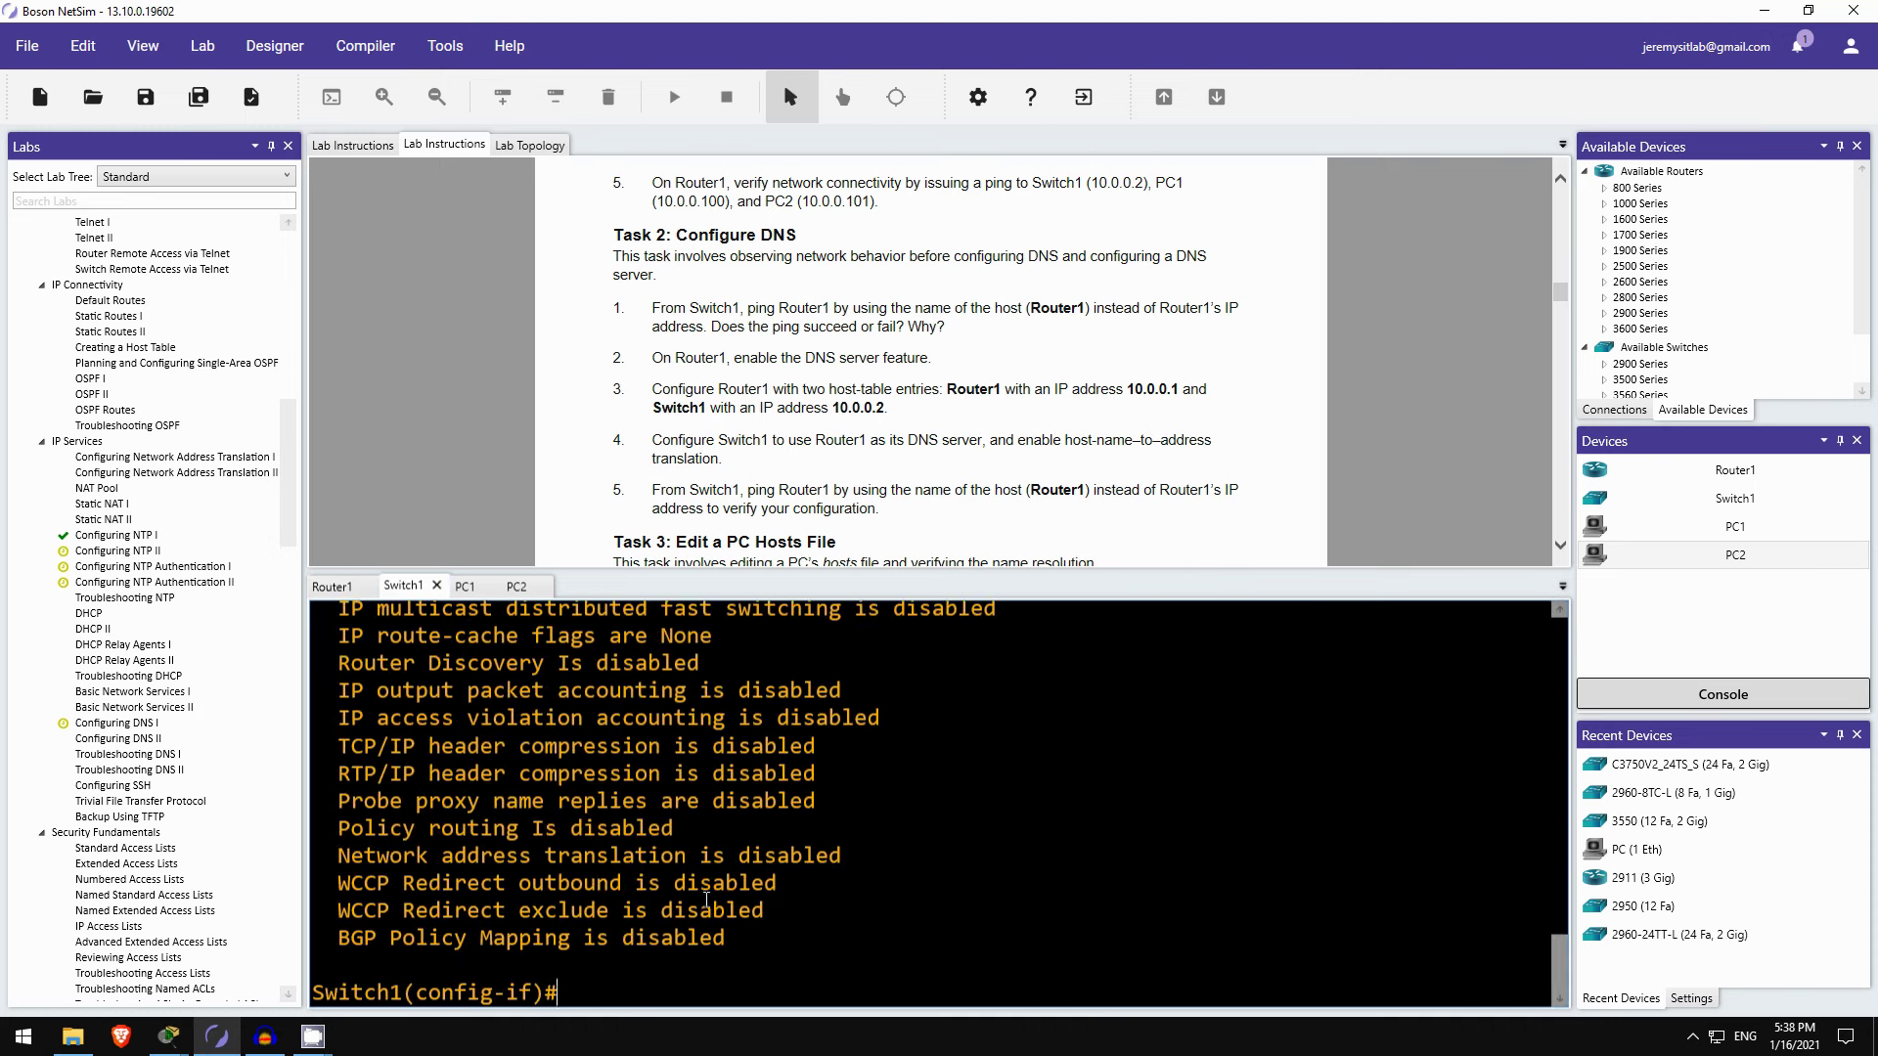
pyautogui.write('end')
pyautogui.press('Return')
pyautogui.press('Return')
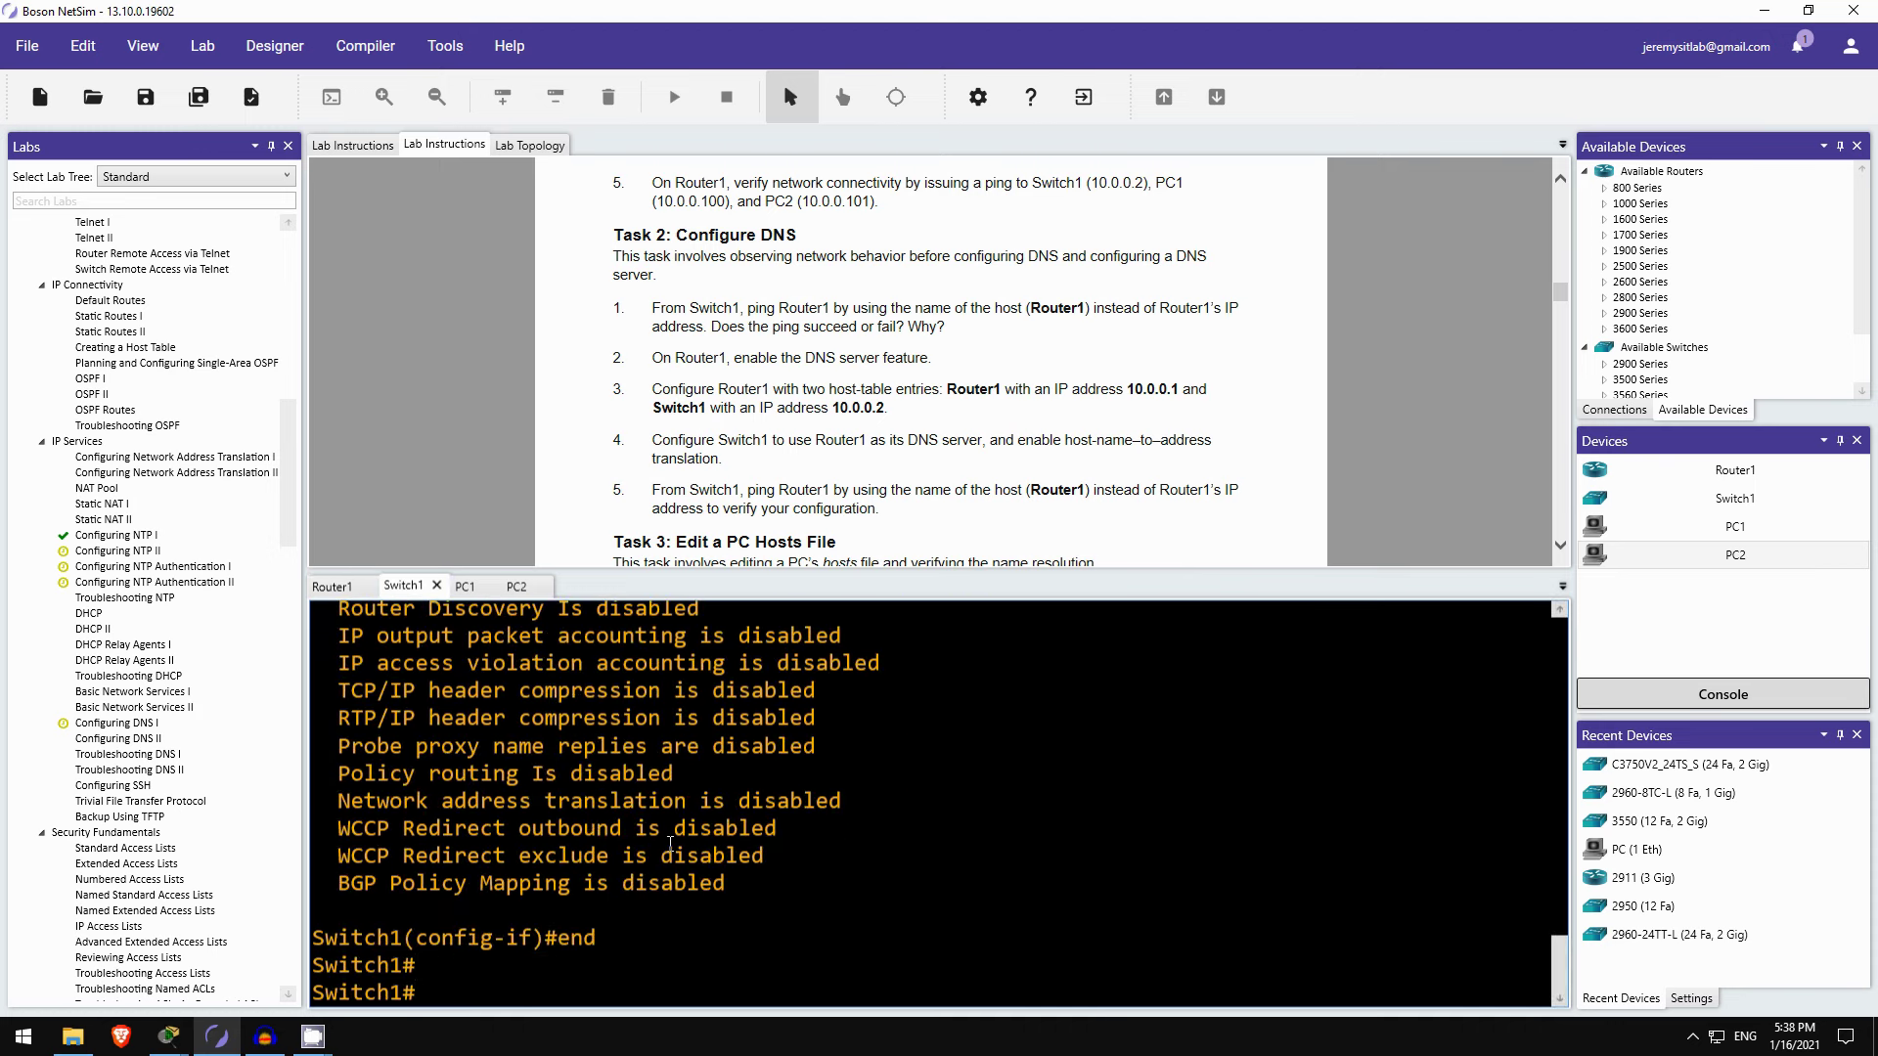
pyautogui.write('ping Router1')
pyautogui.press('Return')
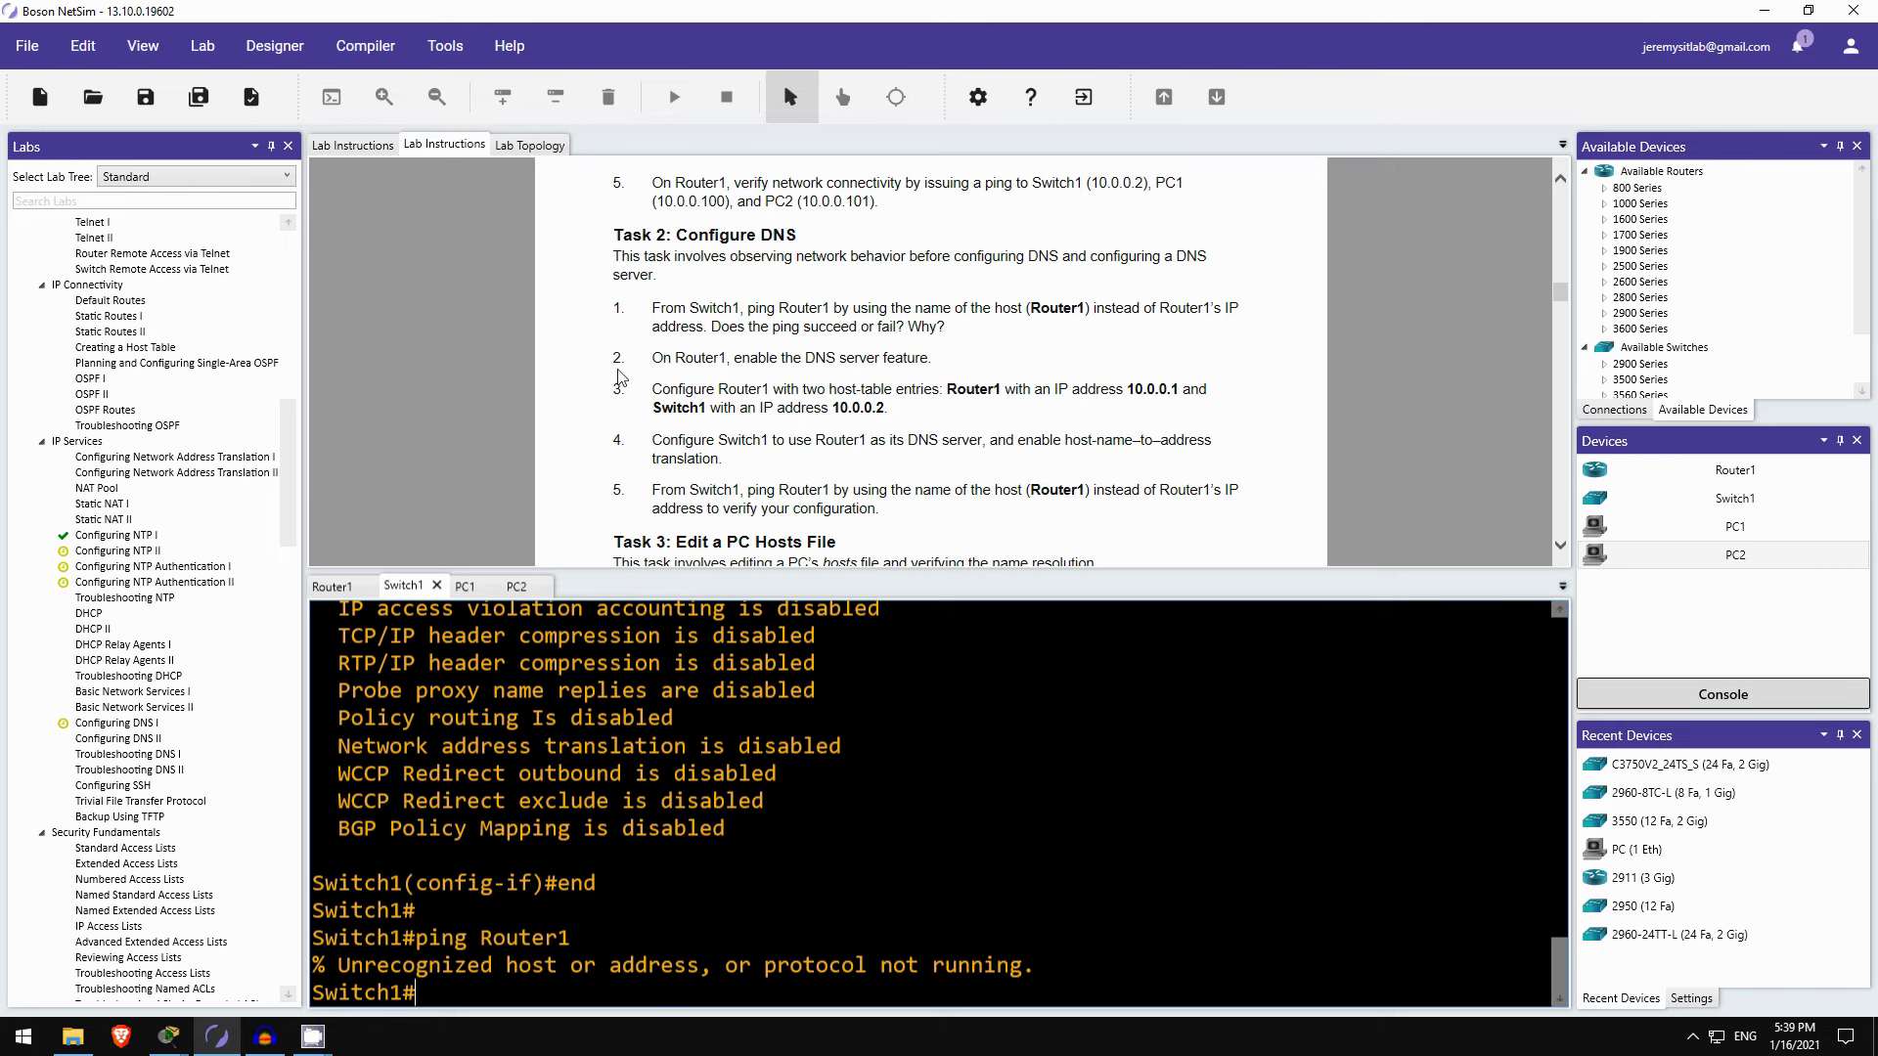
# Step: On Router1, enter global configuration and enable the DNS server with ip dns server
pyautogui.click(334, 586)
pyautogui.write('conf t')
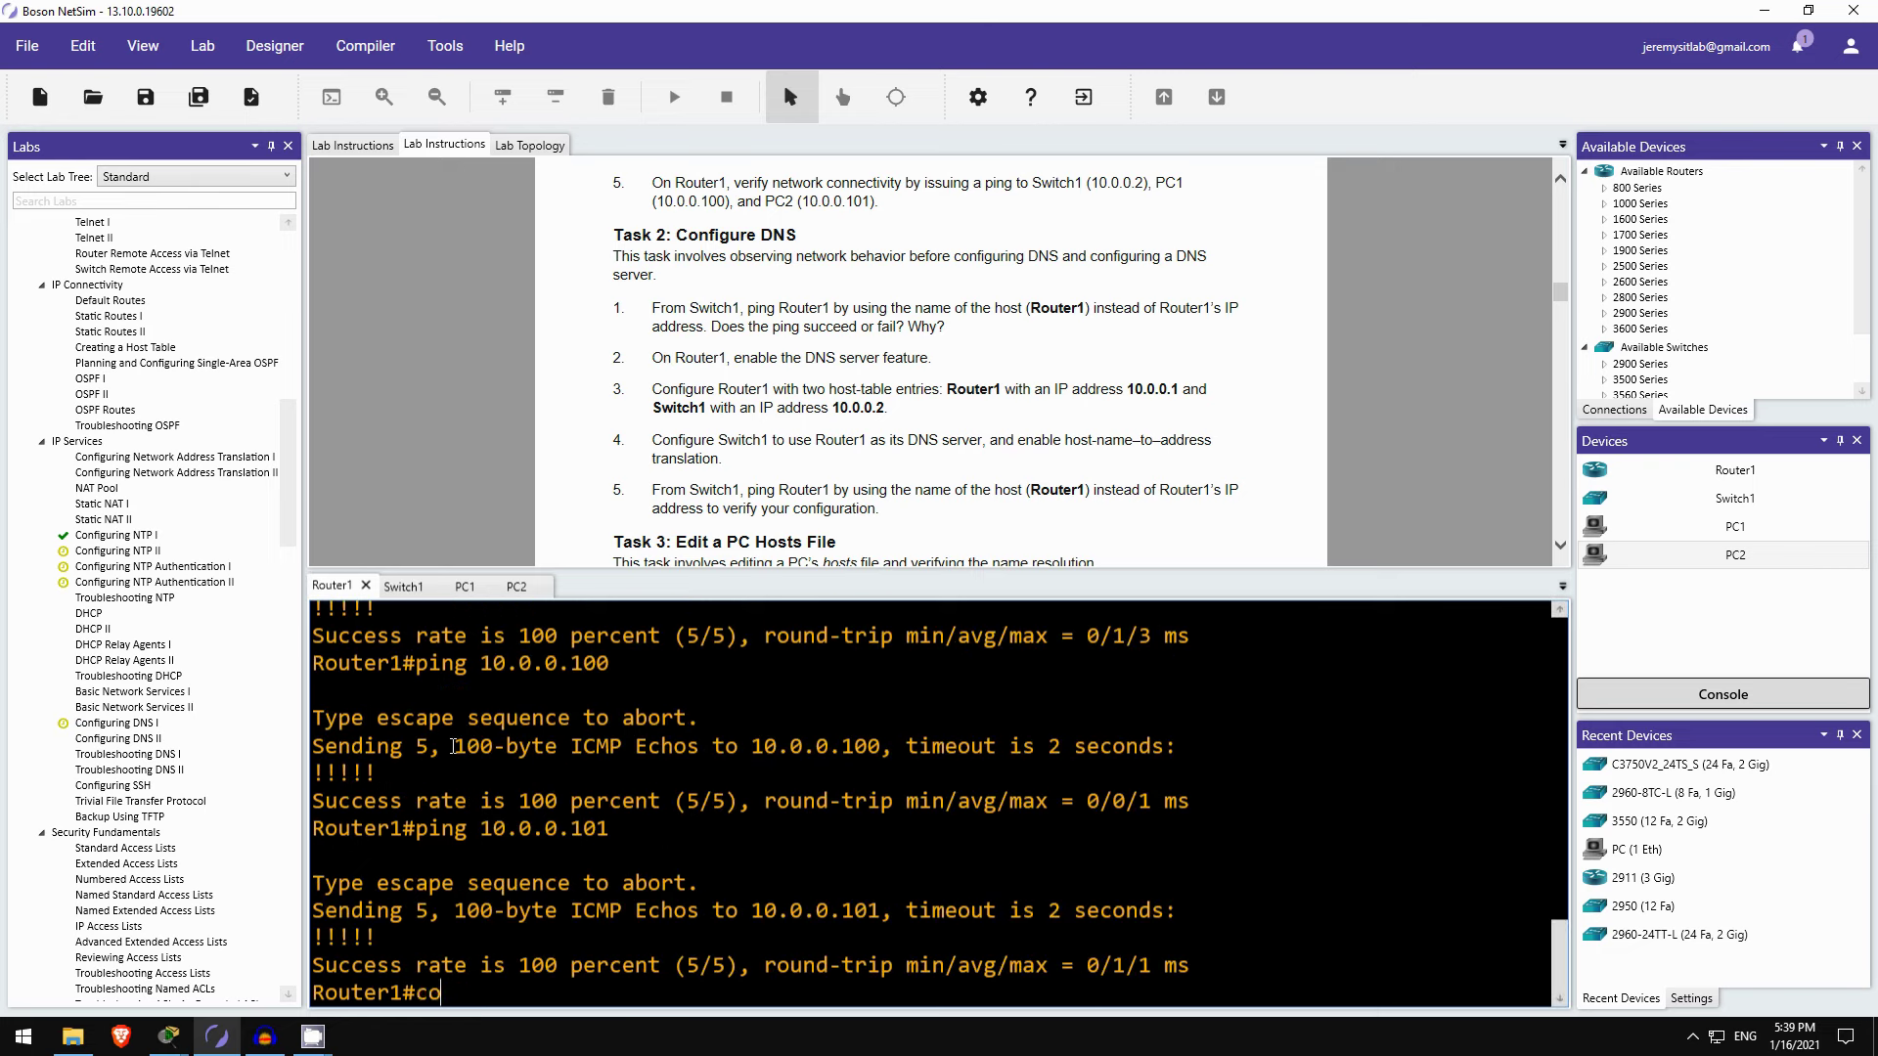
pyautogui.press('Return')
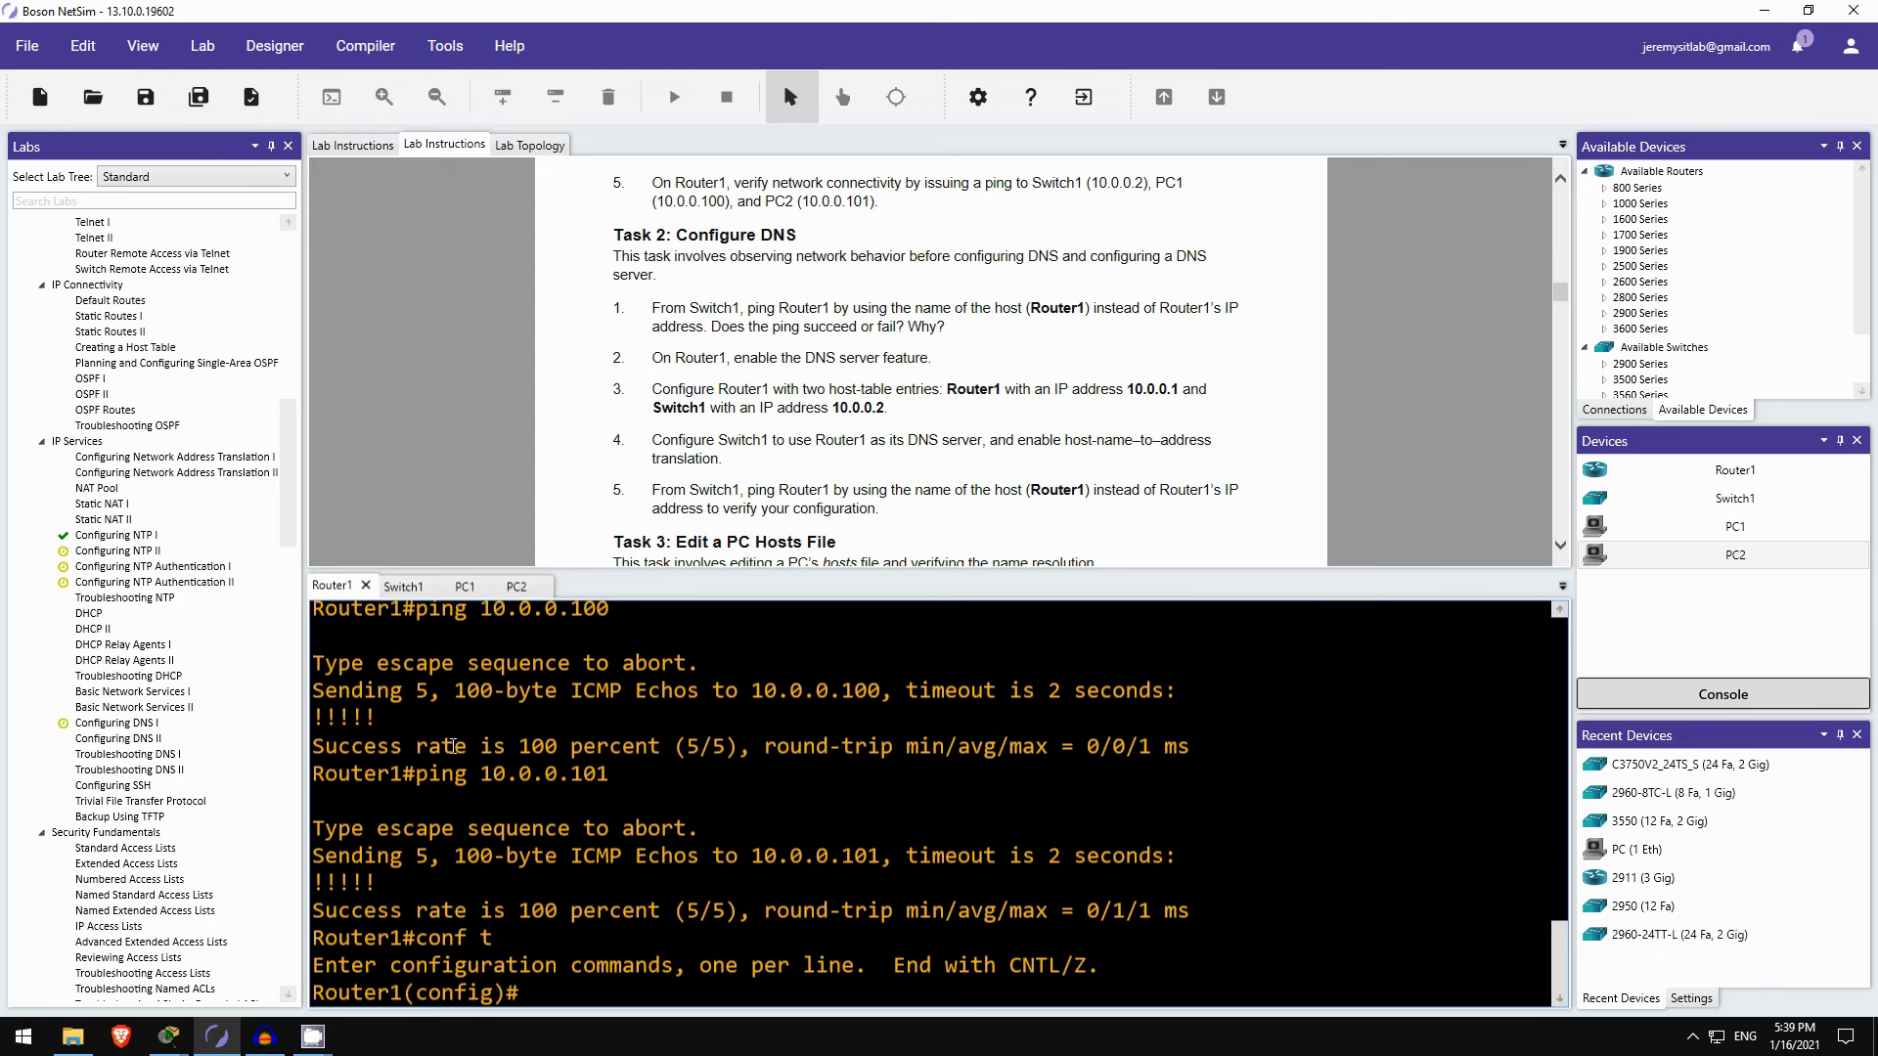
pyautogui.write('ip dns server')
pyautogui.press('Return')
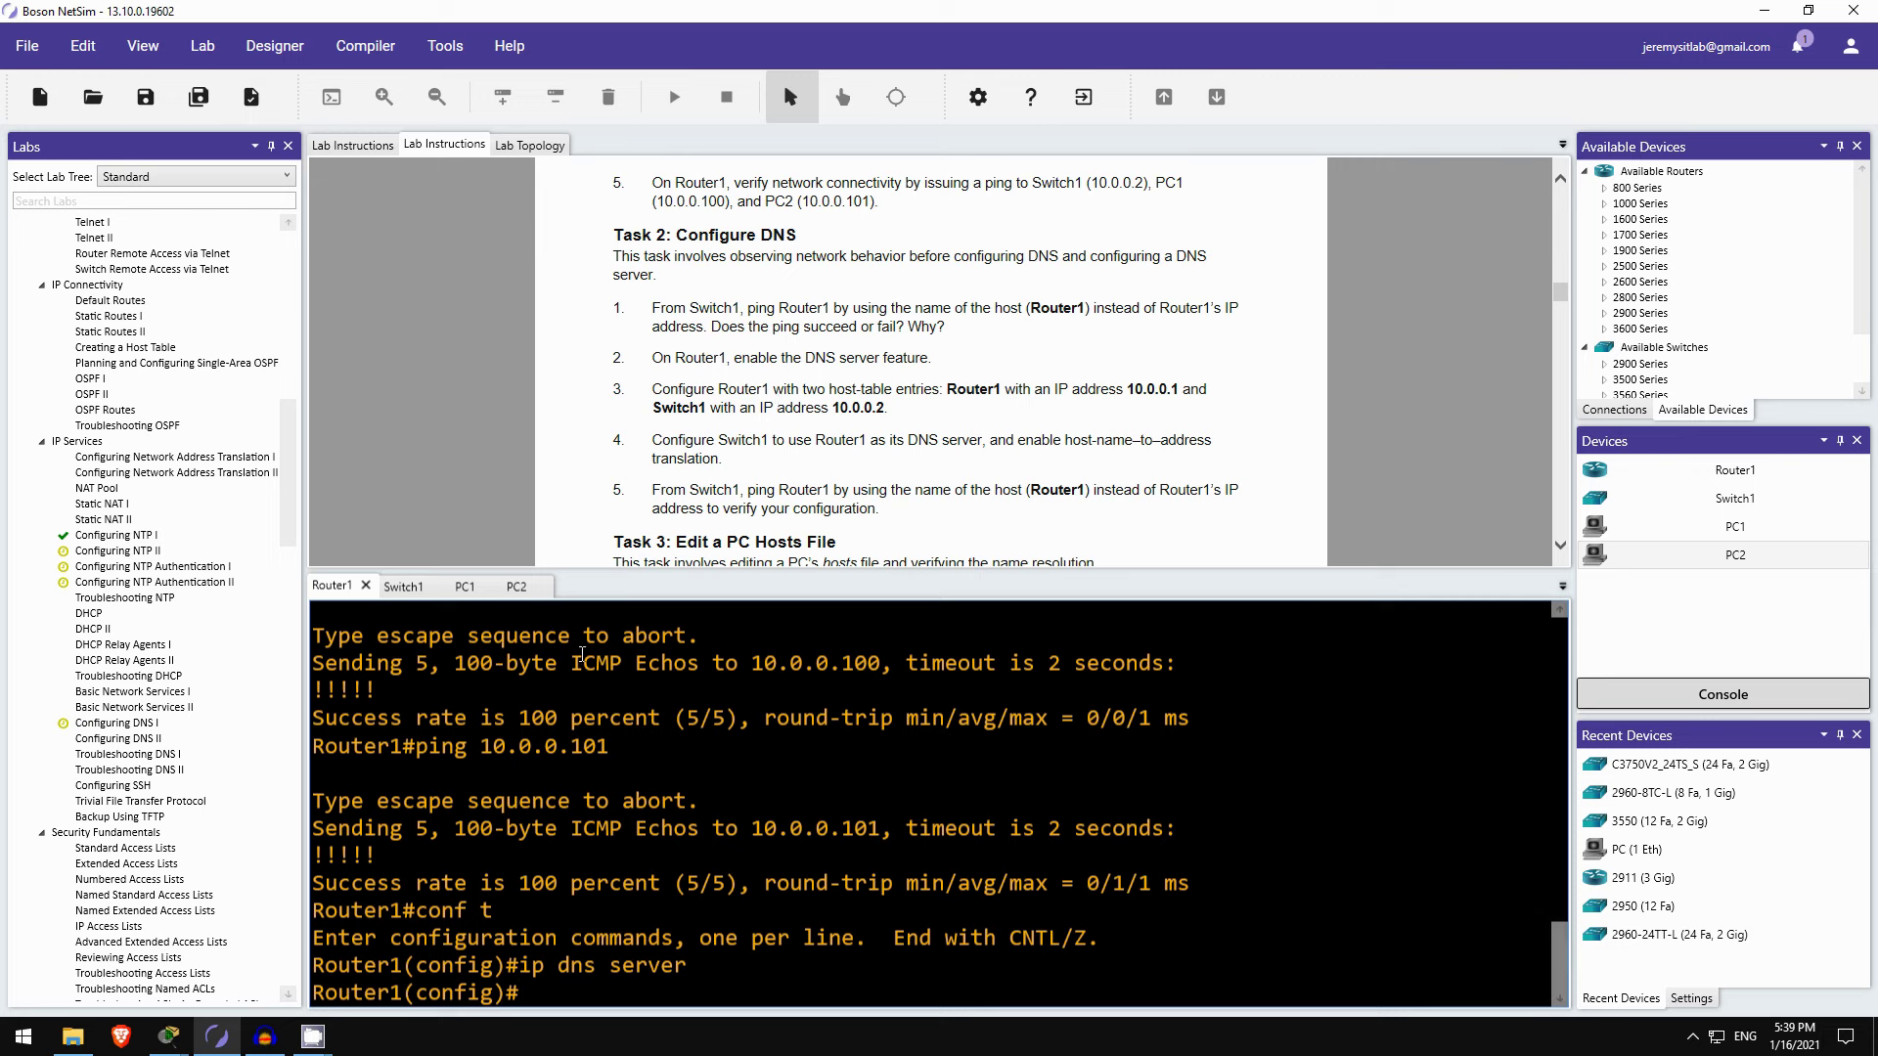
# Step: Add host entries Router1 at 10.0.0.1 and Switch1 at 10.0.0.2
pyautogui.write('ip')
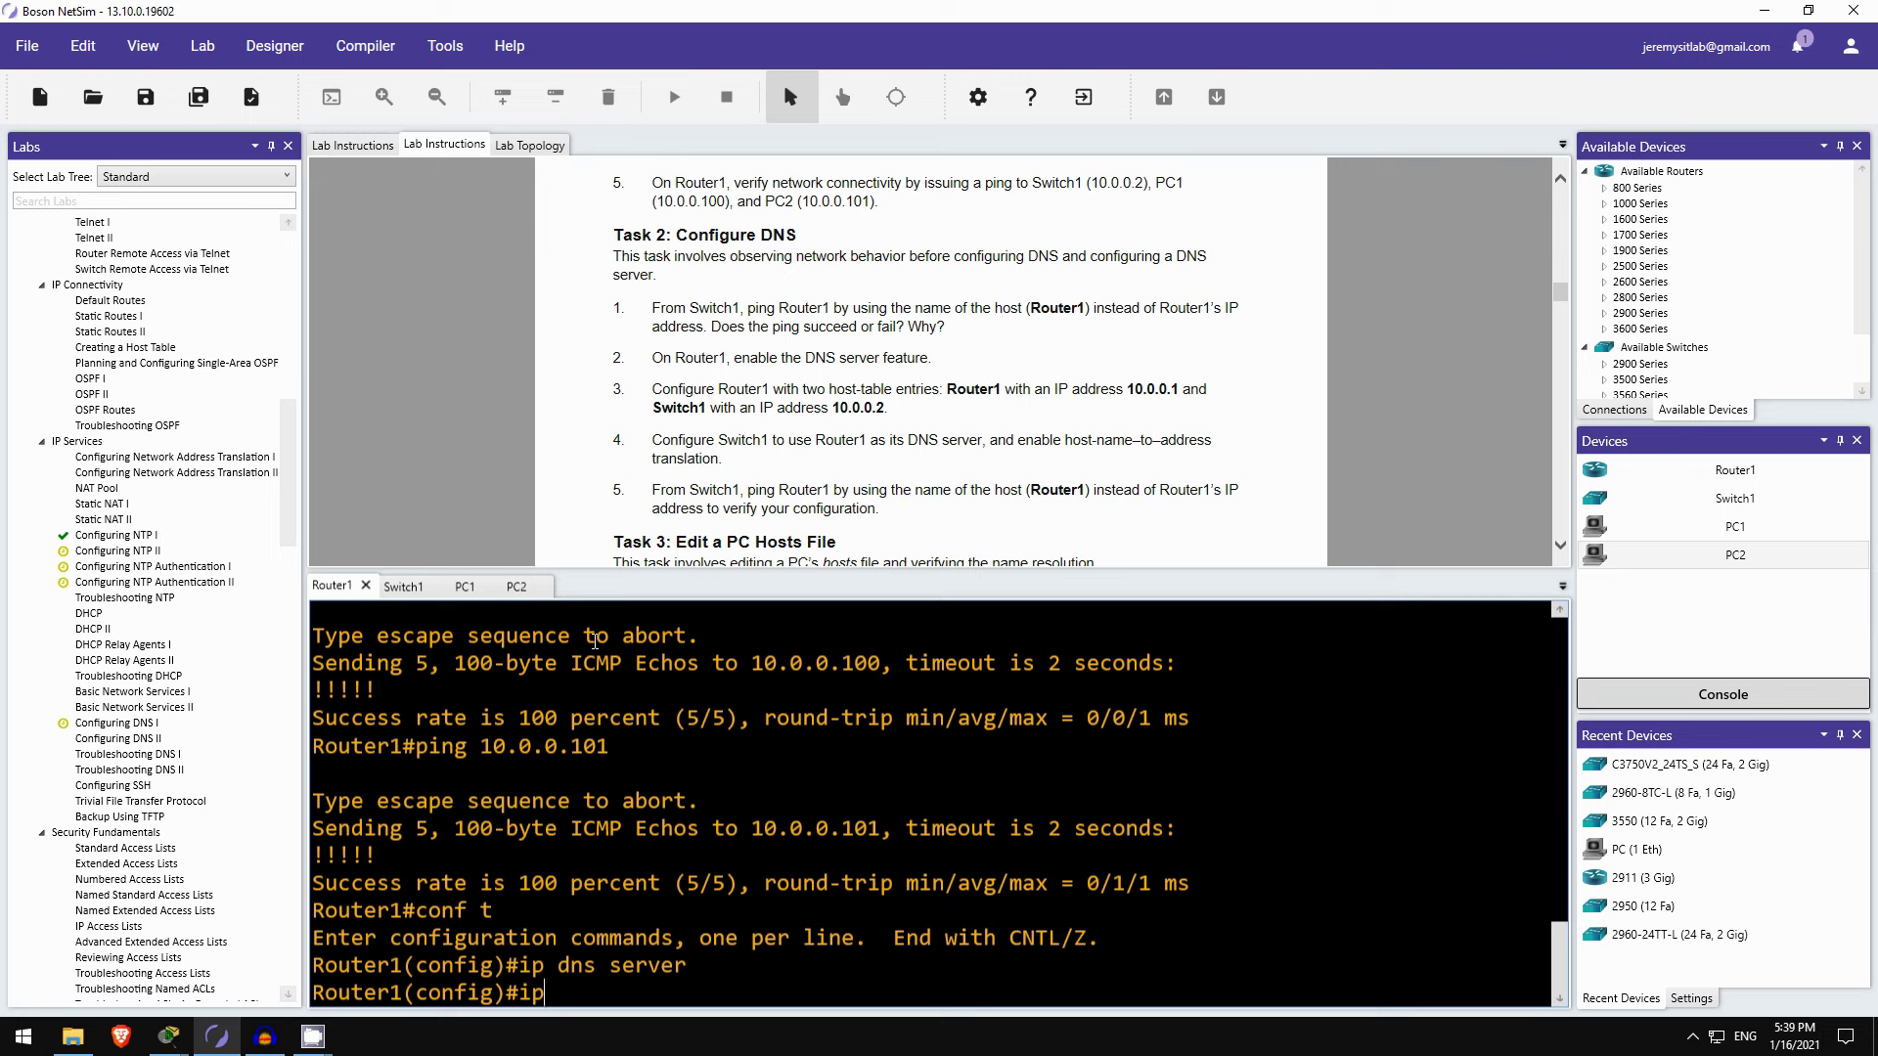
pyautogui.write(' host 10.0.0')
pyautogui.press('BackSpace')
pyautogui.press('BackSpace')
pyautogui.press('BackSpace')
pyautogui.press('BackSpace')
pyautogui.press('BackSpace')
pyautogui.press('BackSpace')
pyautogui.write('Router')
pyautogui.press('BackSpace')
pyautogui.write('1 ?')
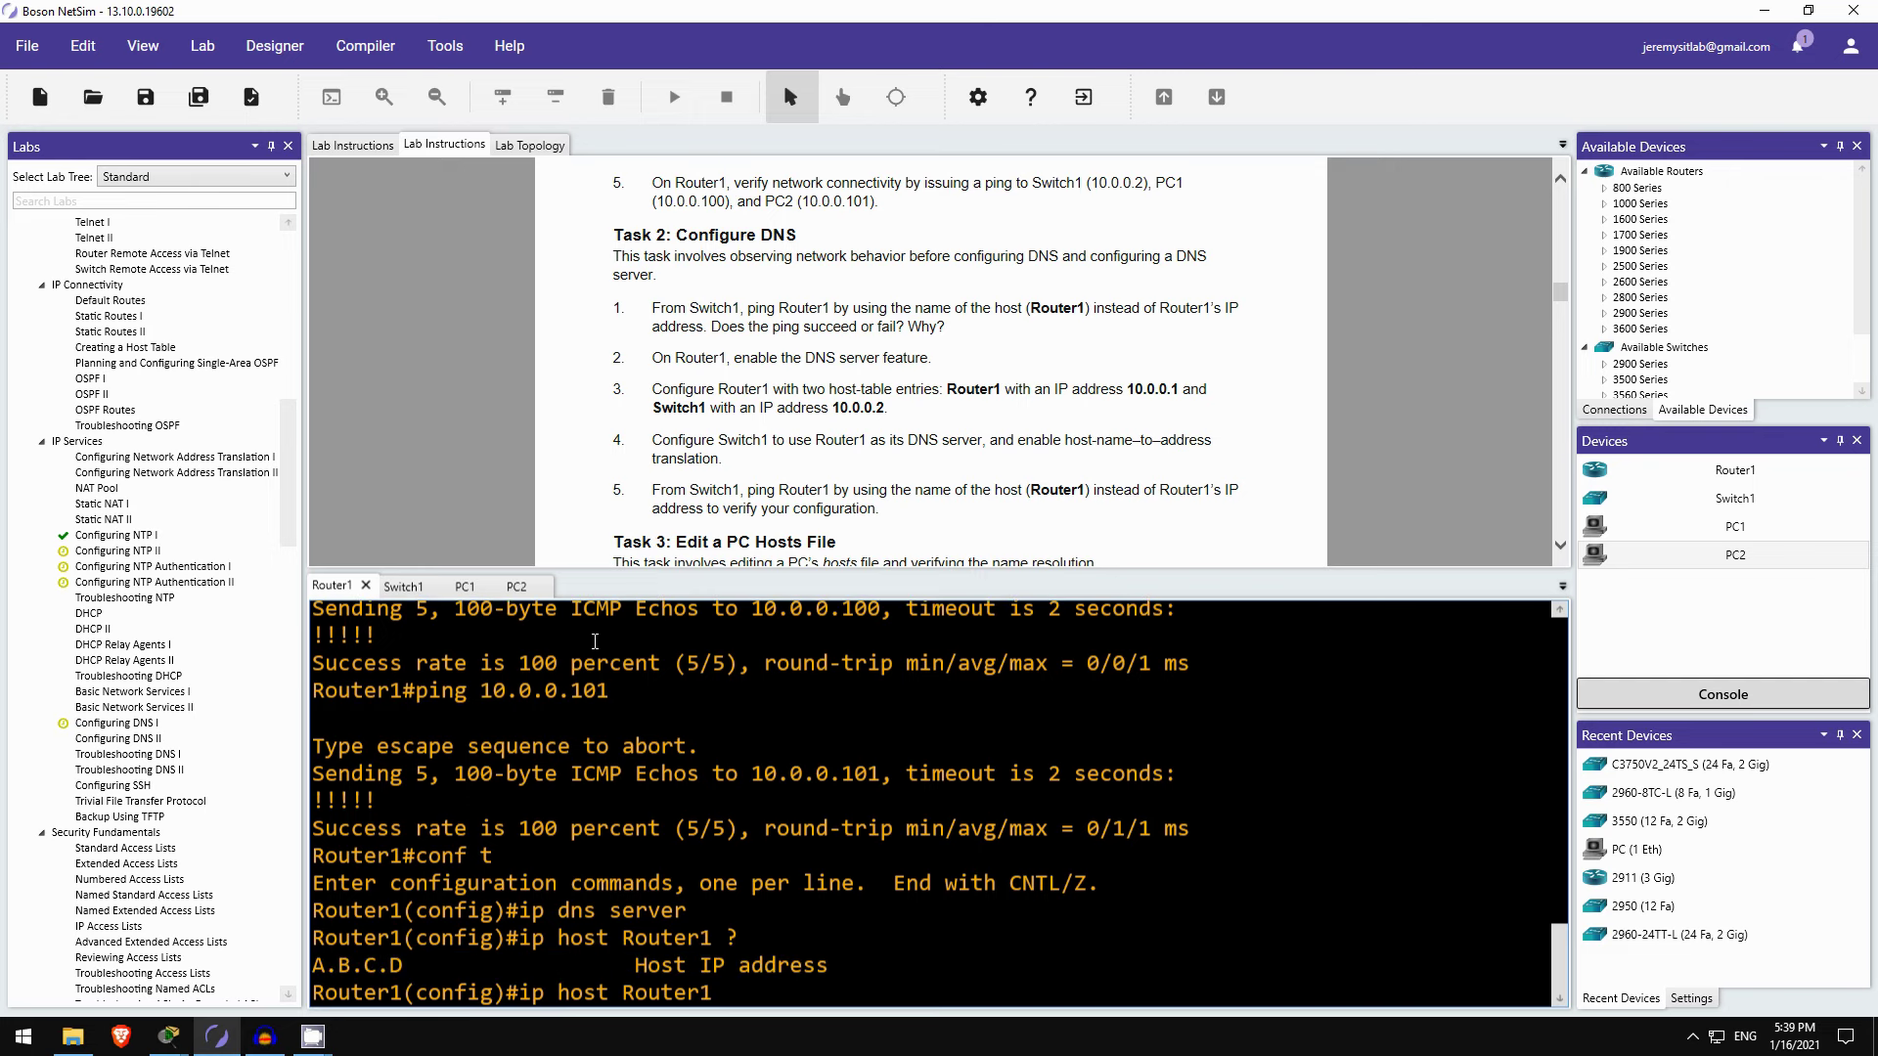
pyautogui.write('10.0.0.1')
pyautogui.press('Return')
pyautogui.write('ip host ')
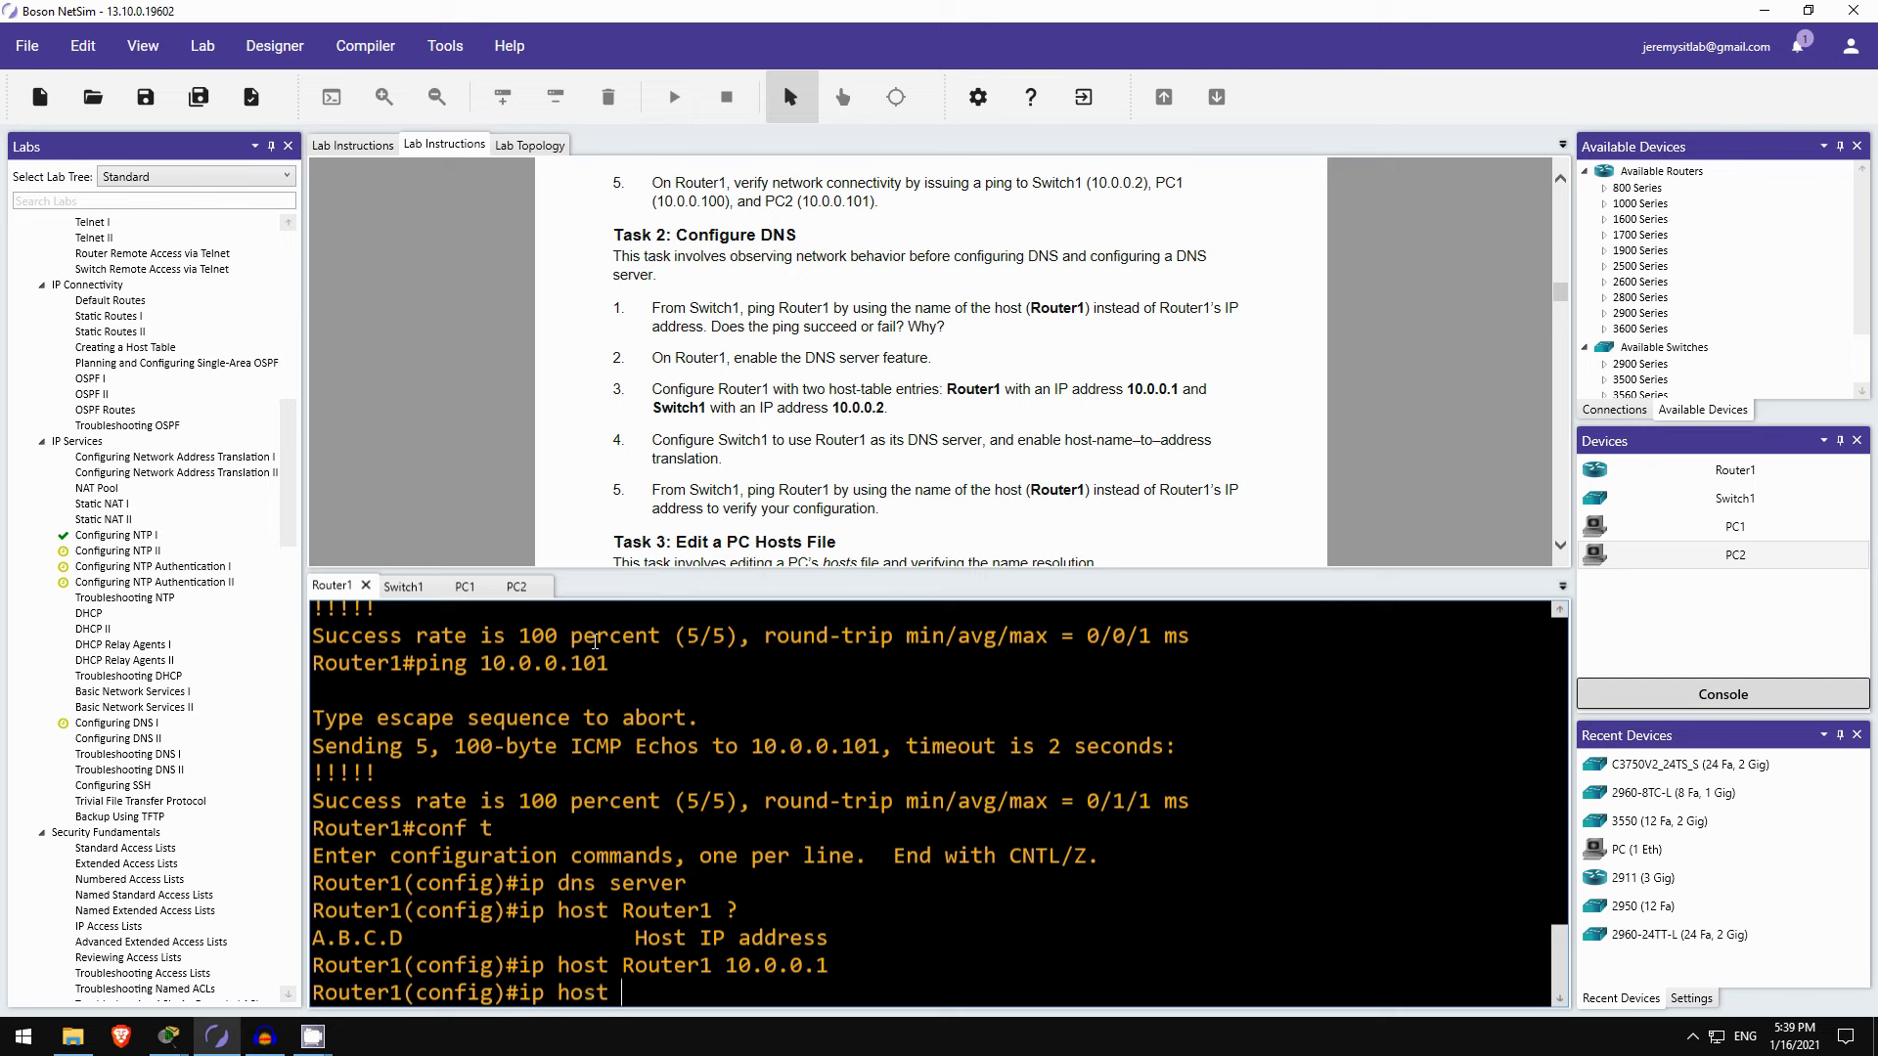
pyautogui.write('Switch1 10.0.0.2')
pyautogui.press('Return')
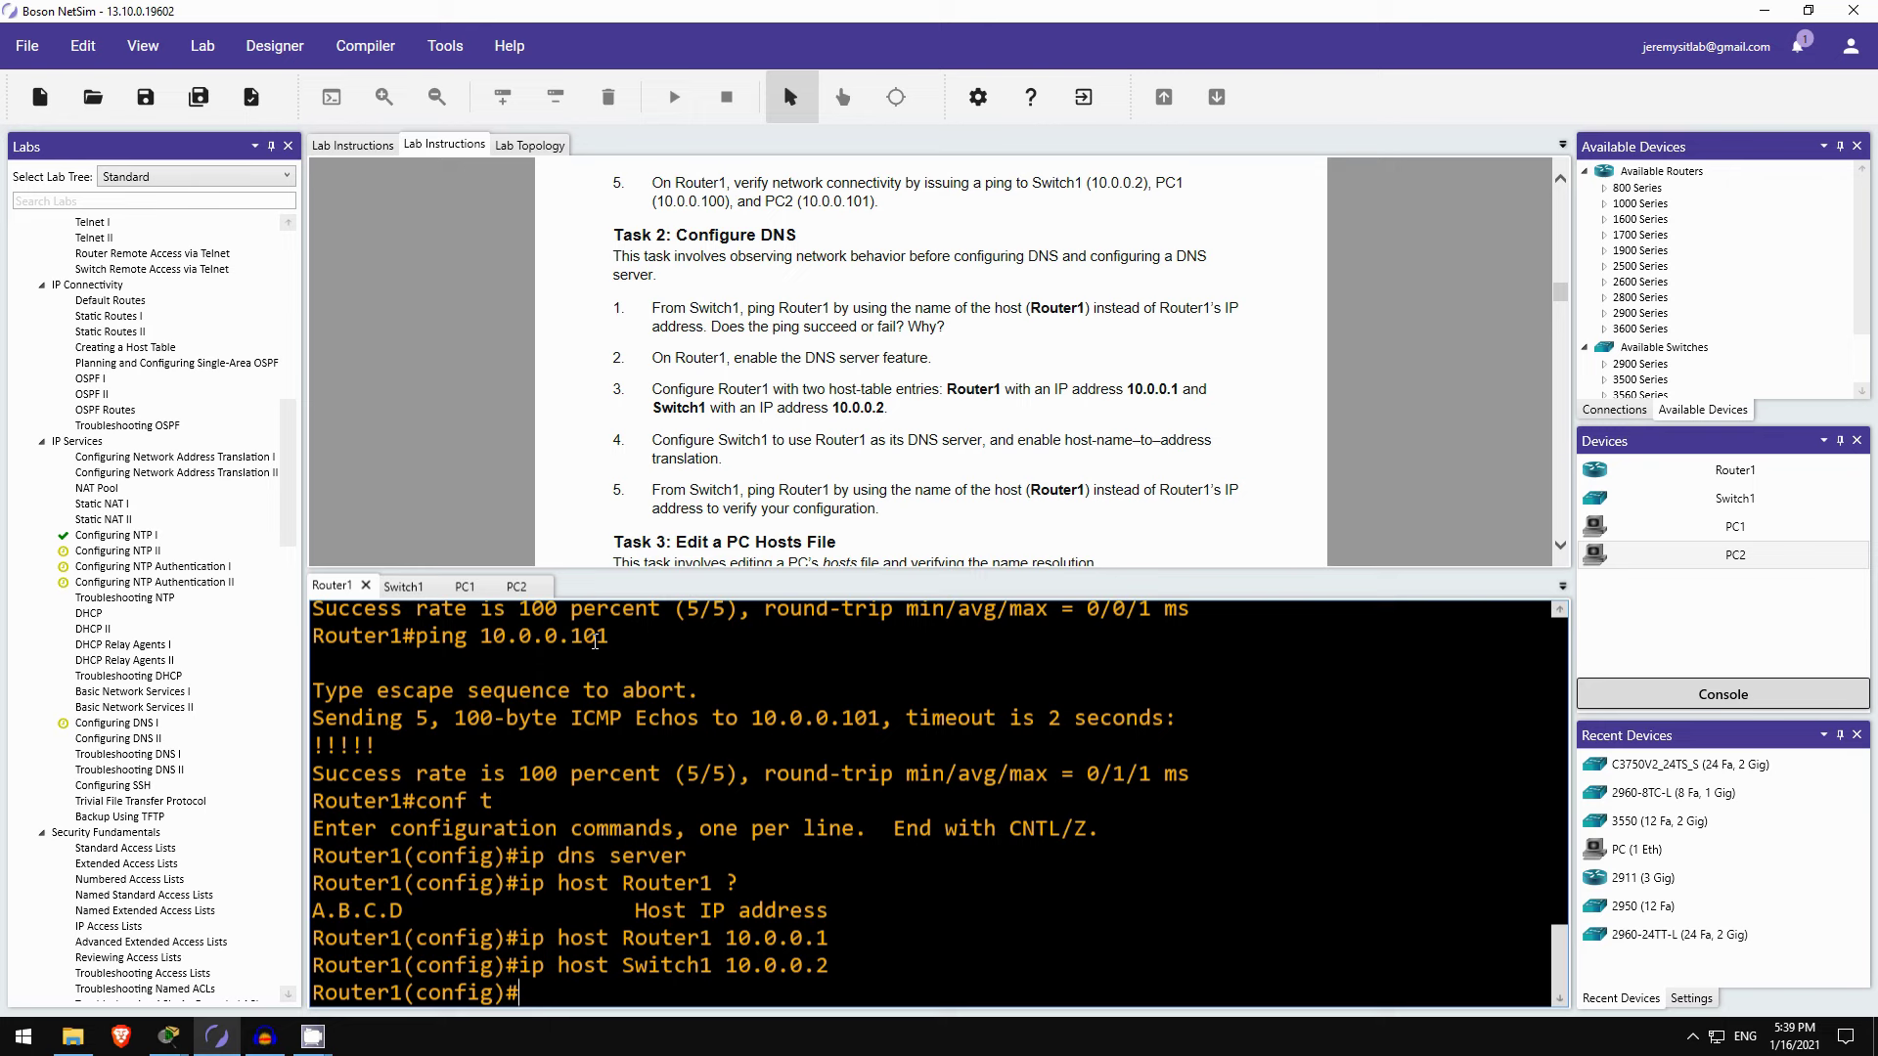
pyautogui.scroll(-1, 740, 384)
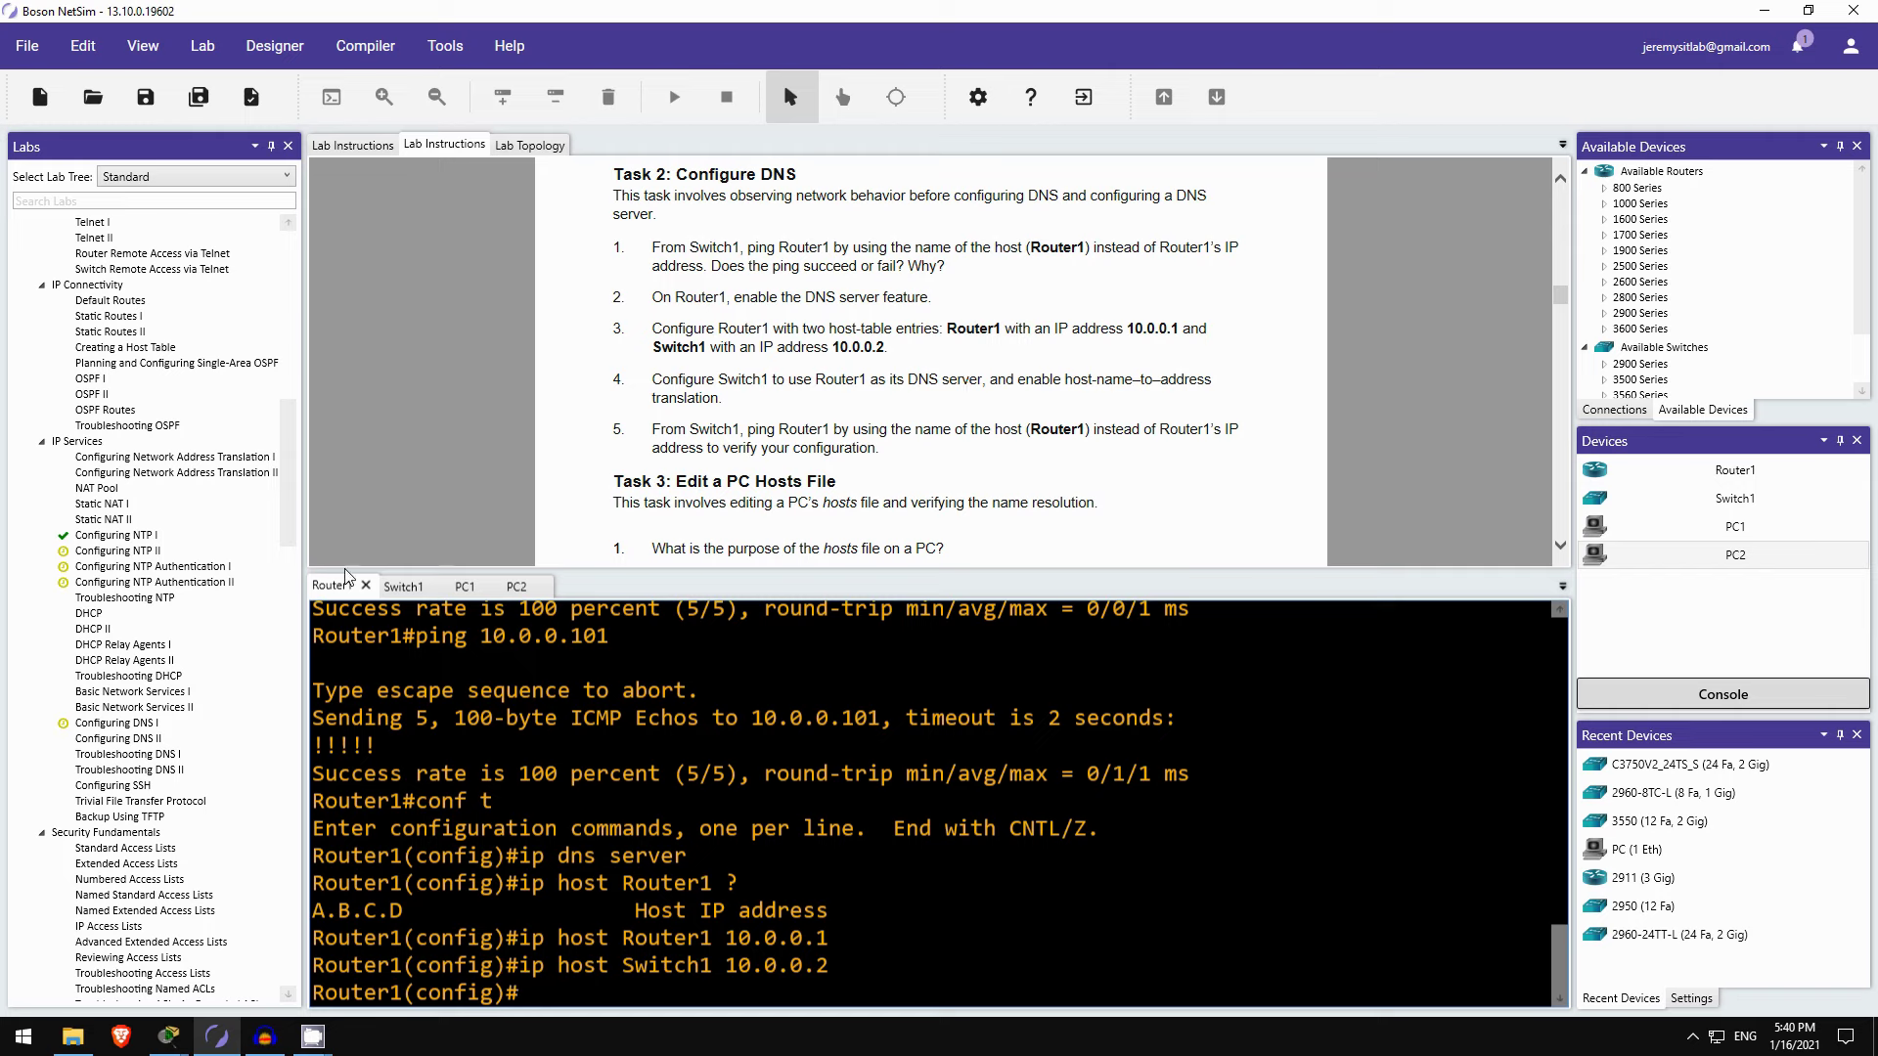
# Step: On Switch1, set the name server to 10.0.0.1 in global configuration mode
pyautogui.click(403, 585)
pyautogui.write('conf t')
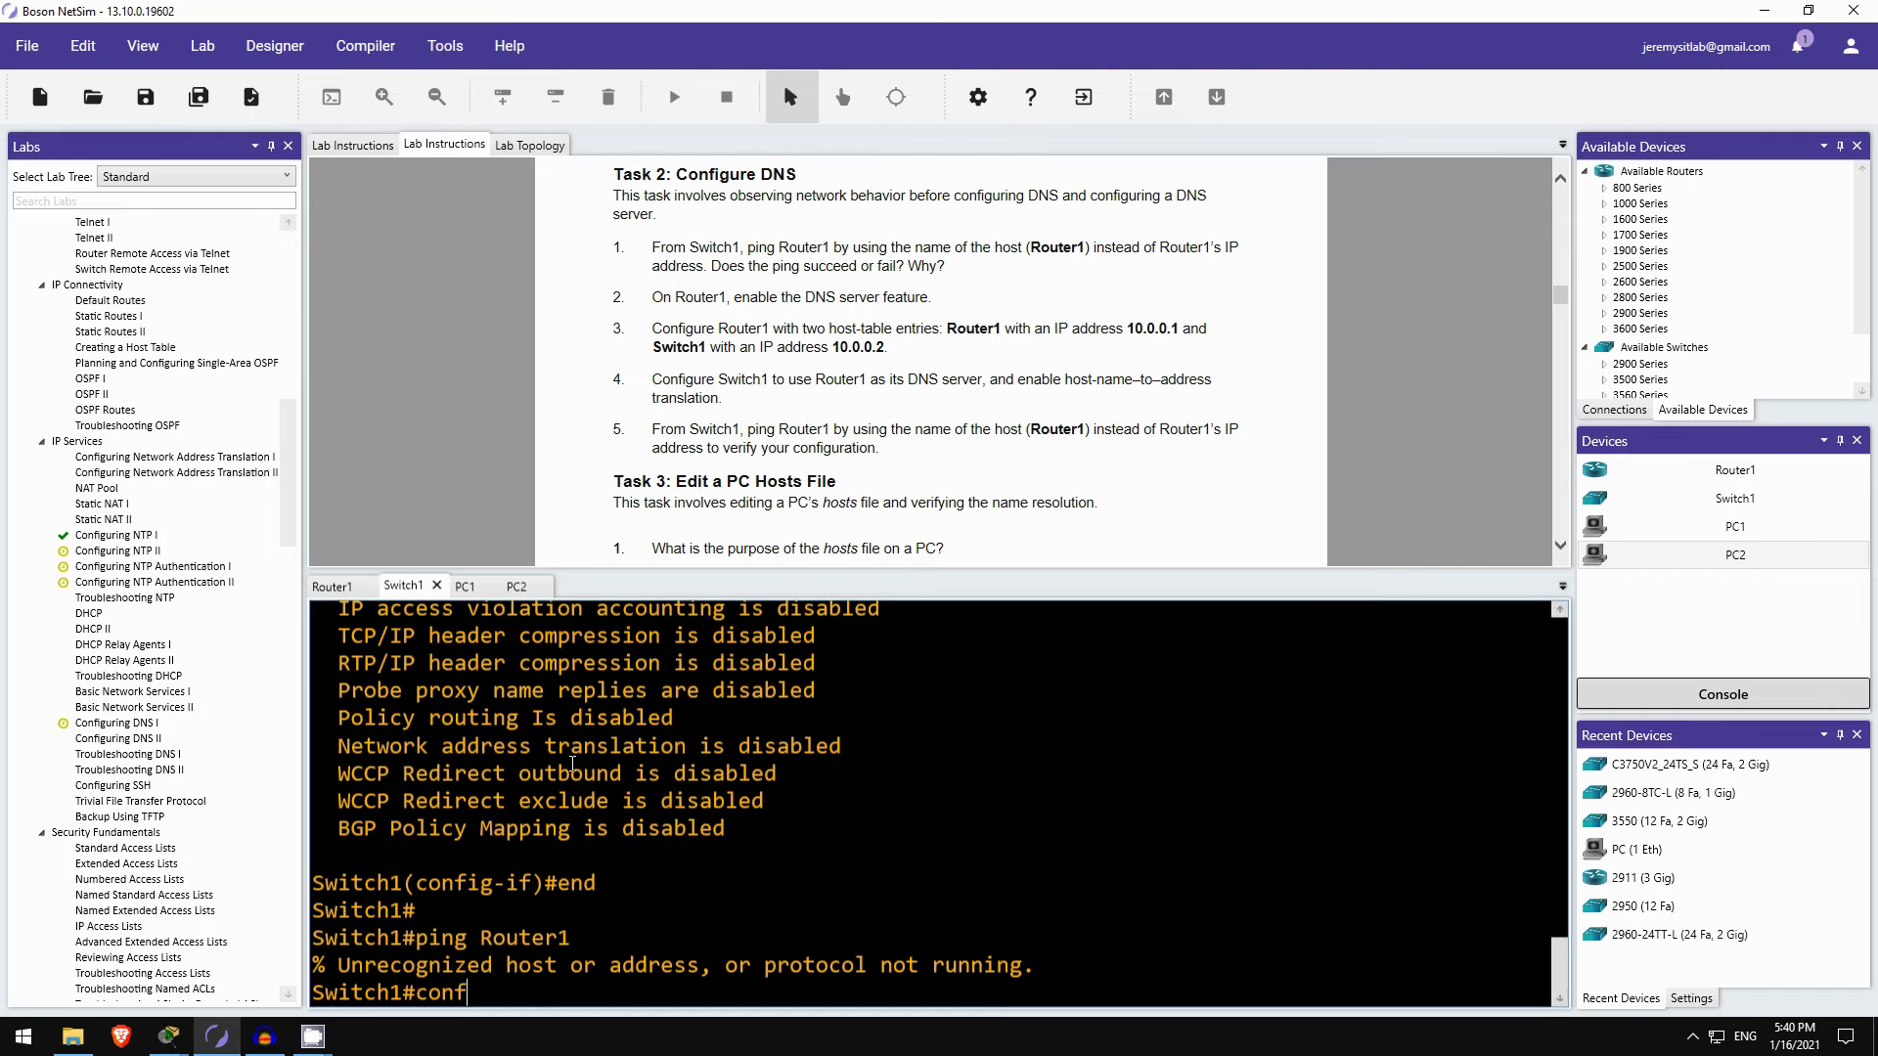
pyautogui.press('Return')
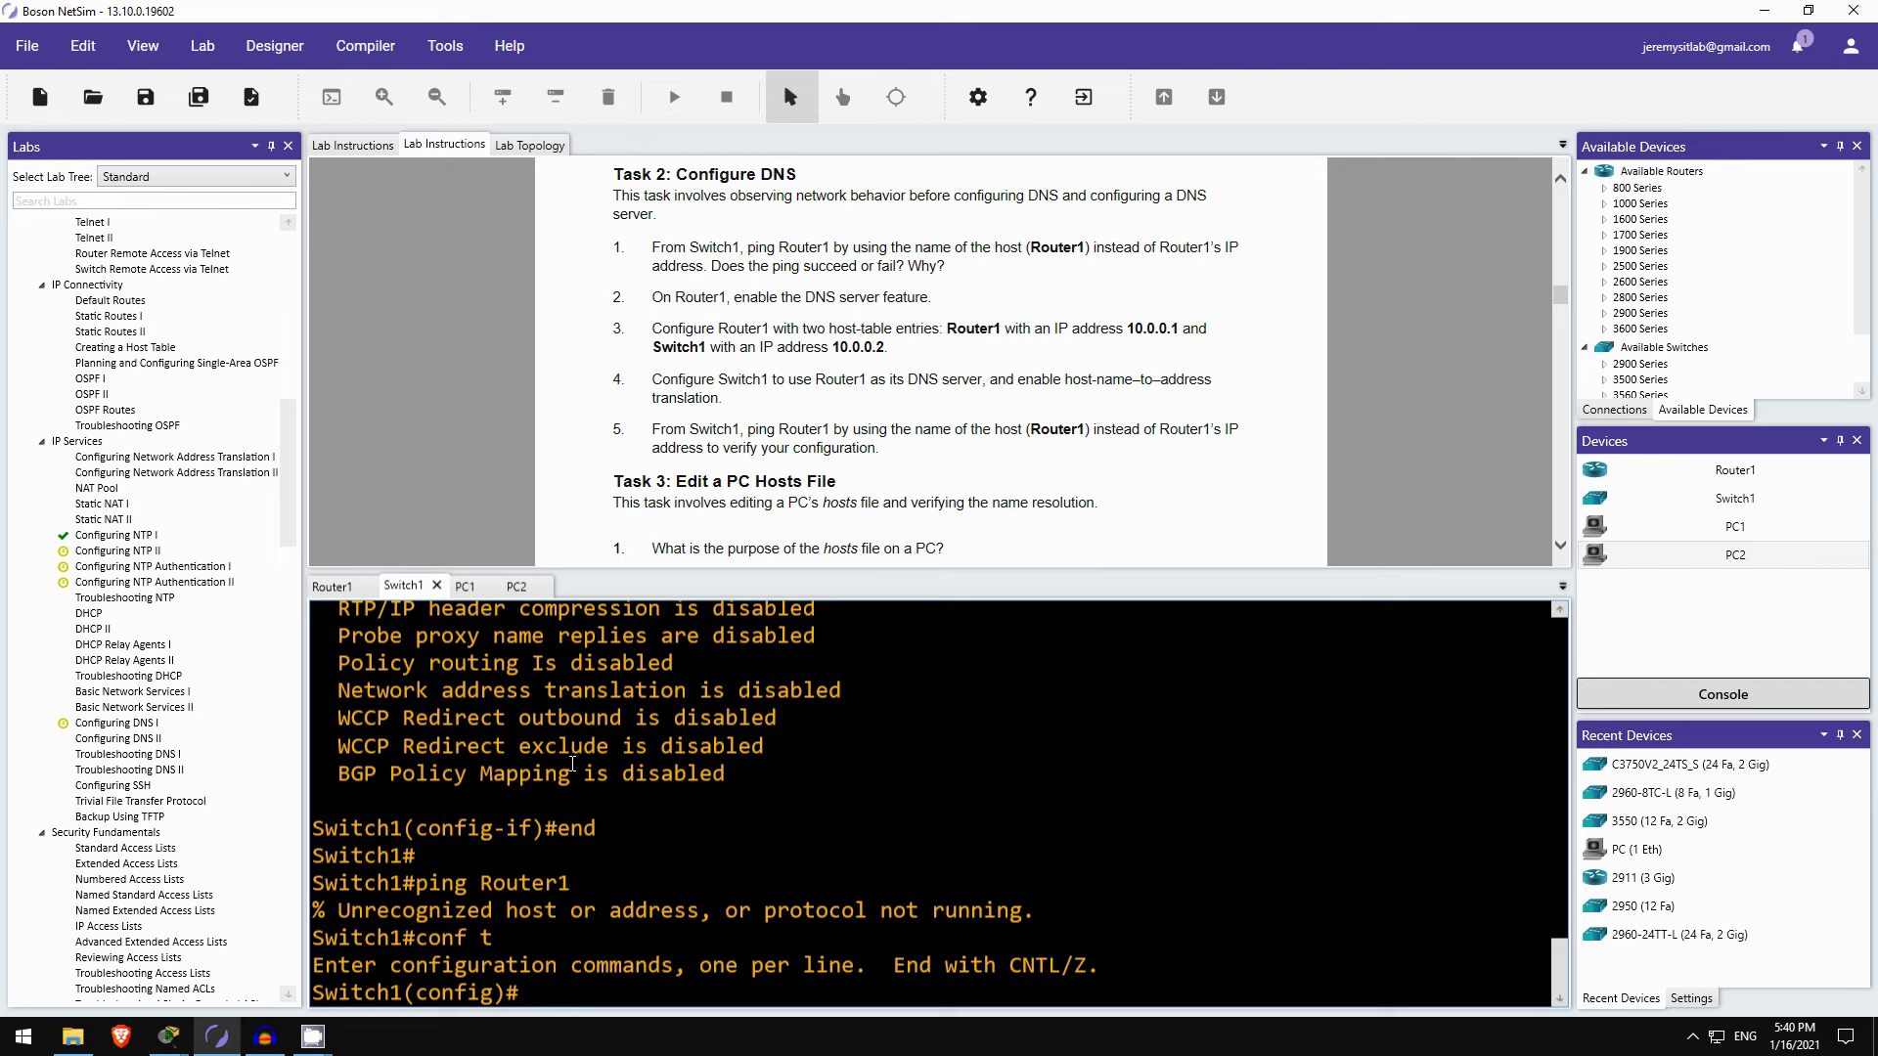
pyautogui.write('ip nam')
pyautogui.press('Tab')
pyautogui.write('10.0.0.1')
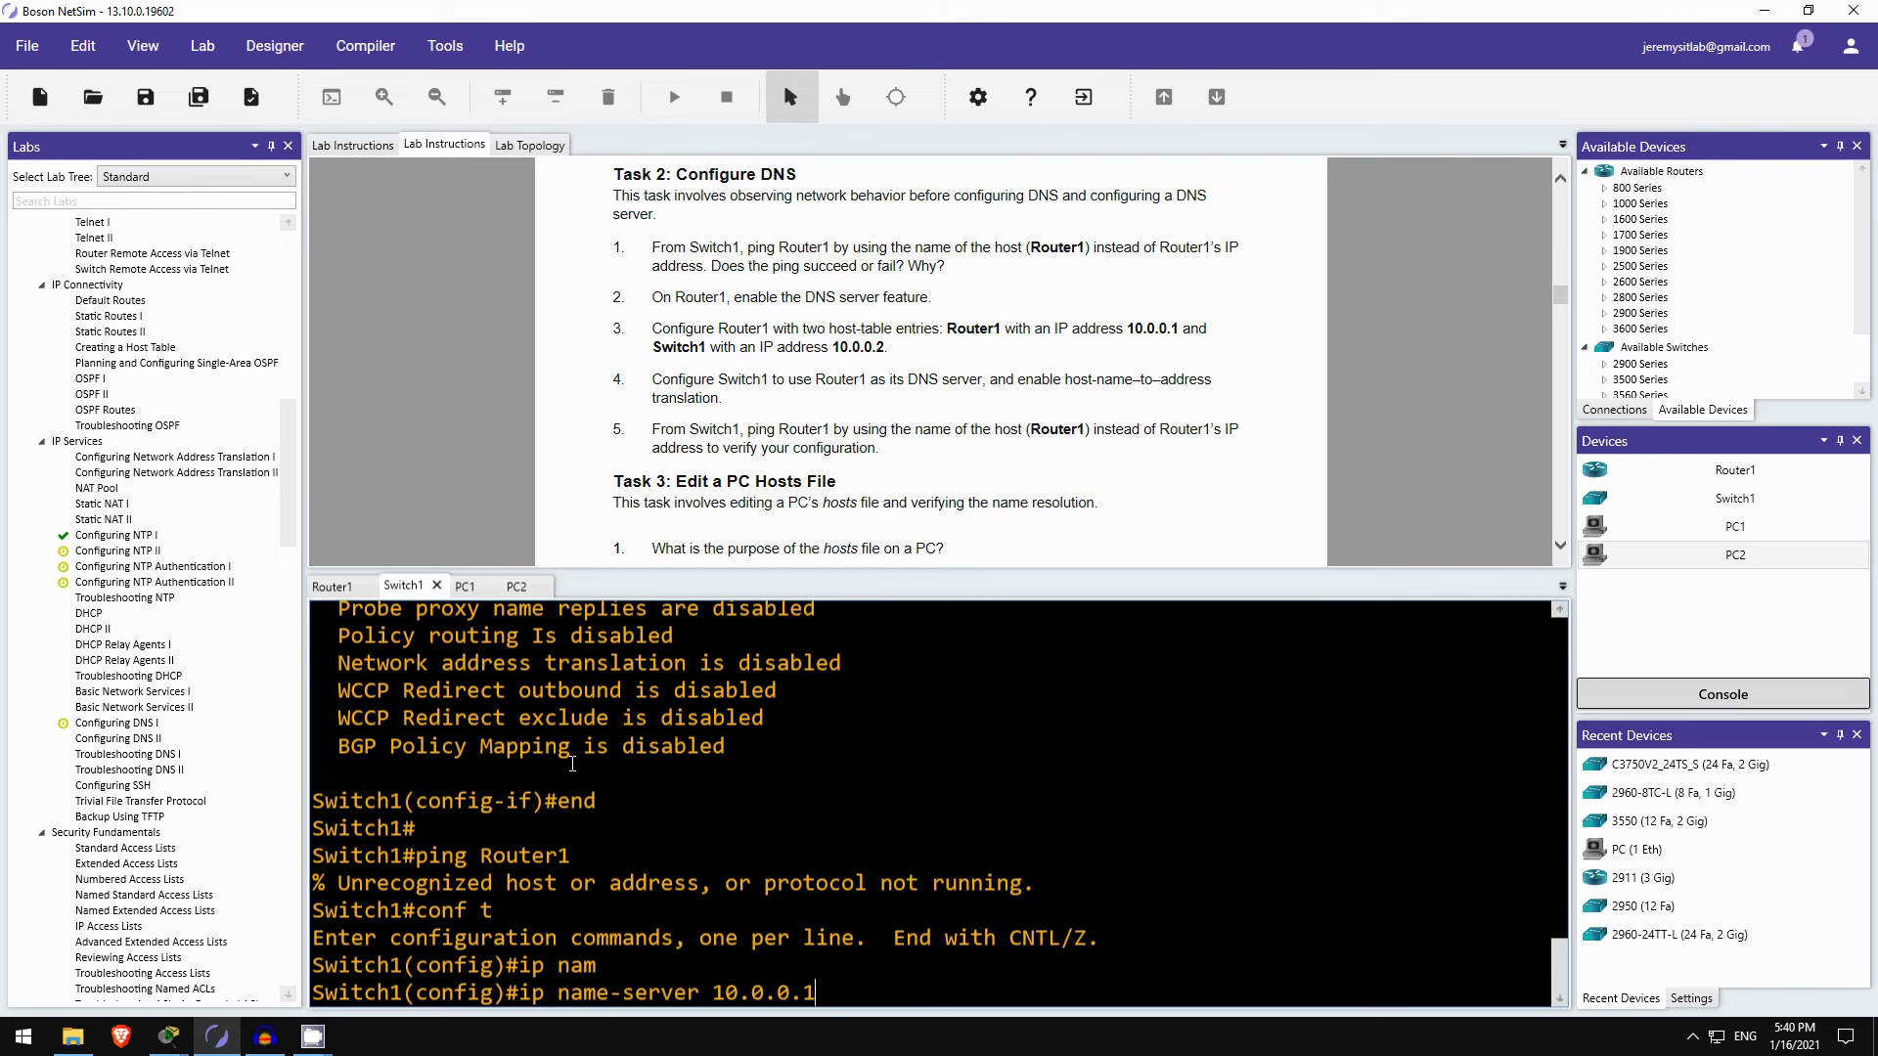
pyautogui.press('Return')
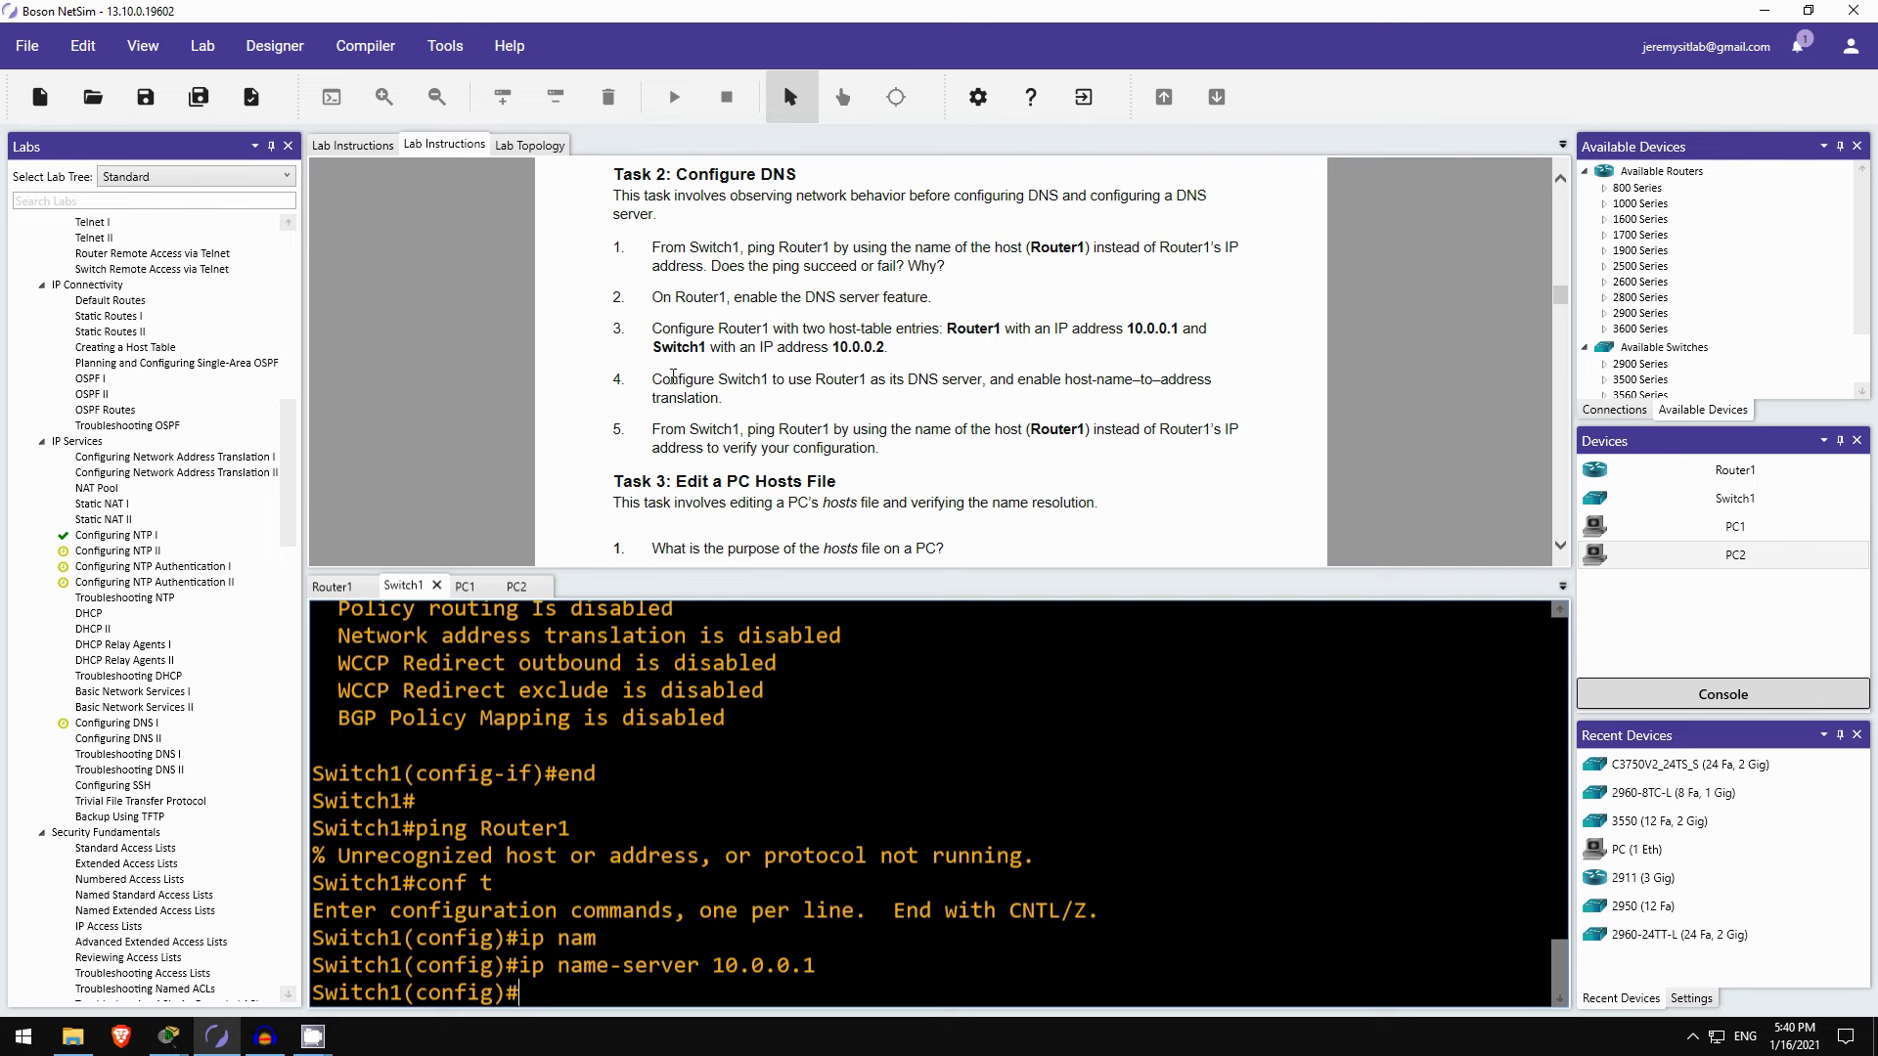
# Step: Enable ip domain-lookup on Switch1 and highlight the command
pyautogui.write('ip dom')
pyautogui.press('Tab')
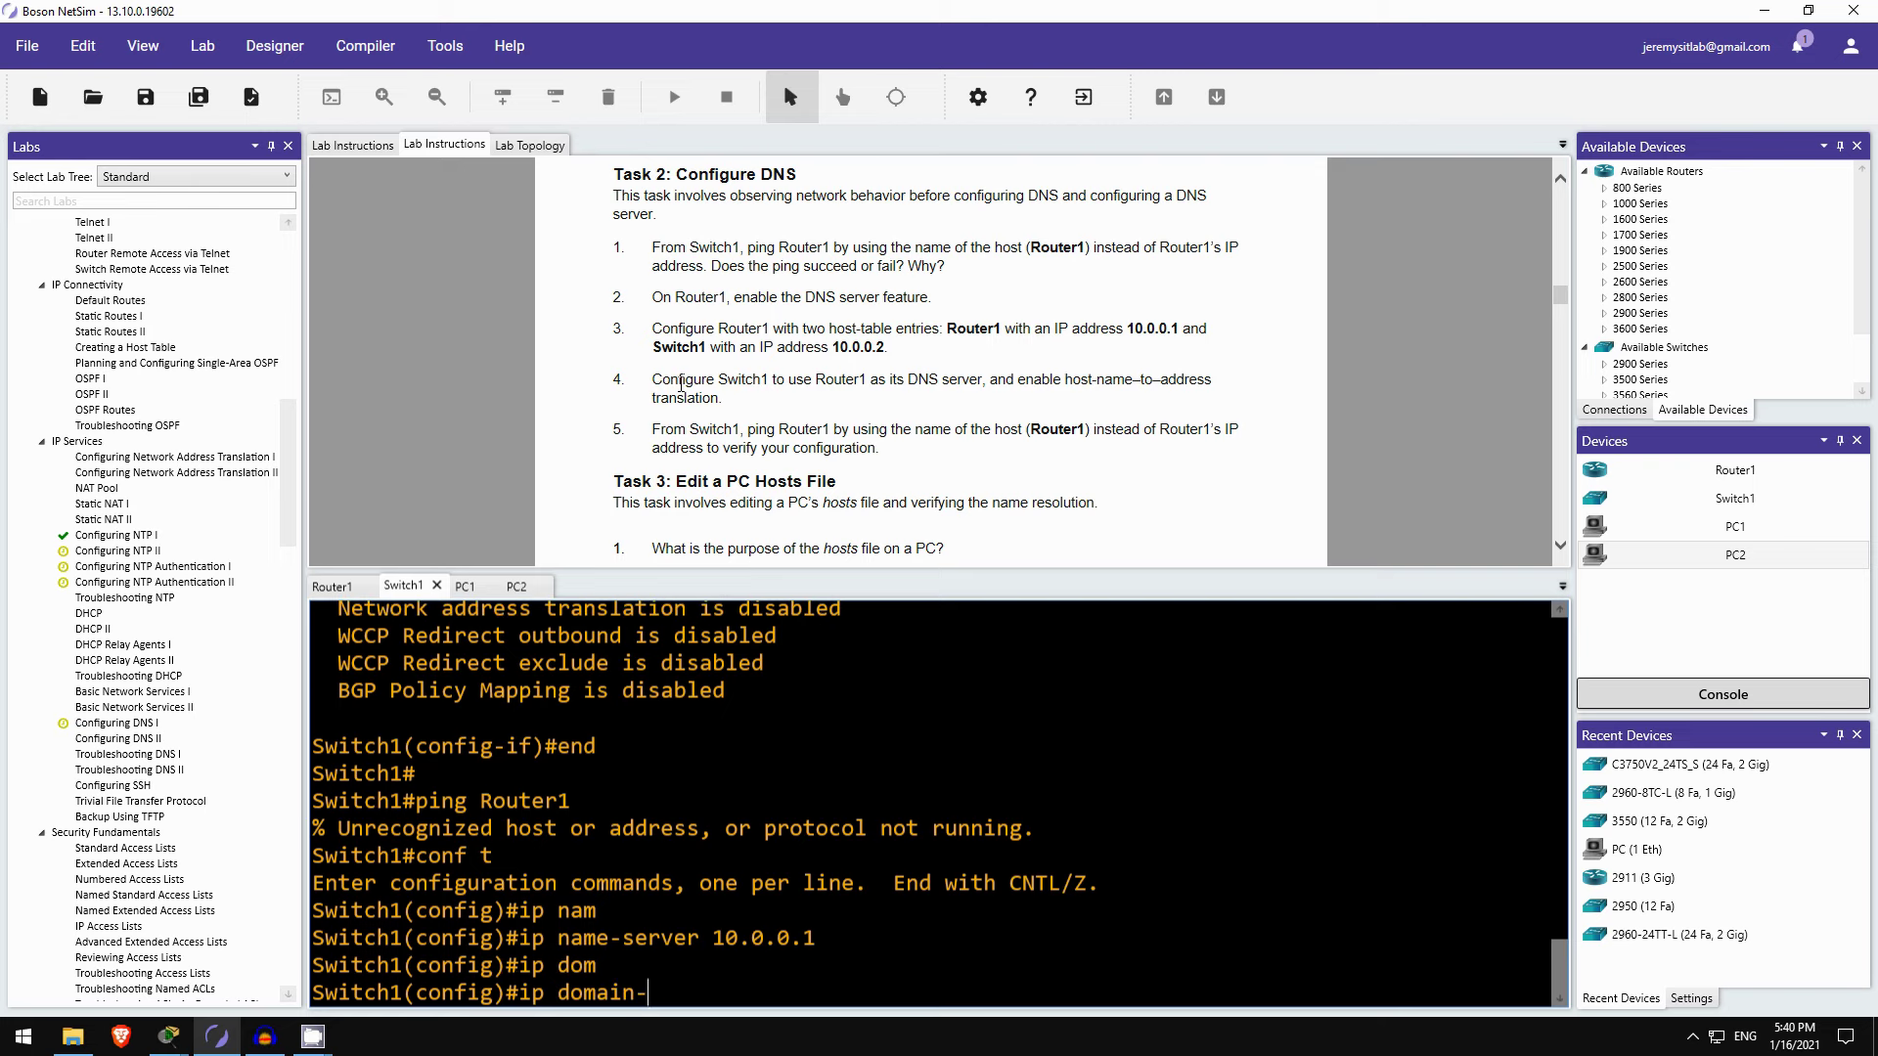
pyautogui.write('loo')
pyautogui.press('Tab')
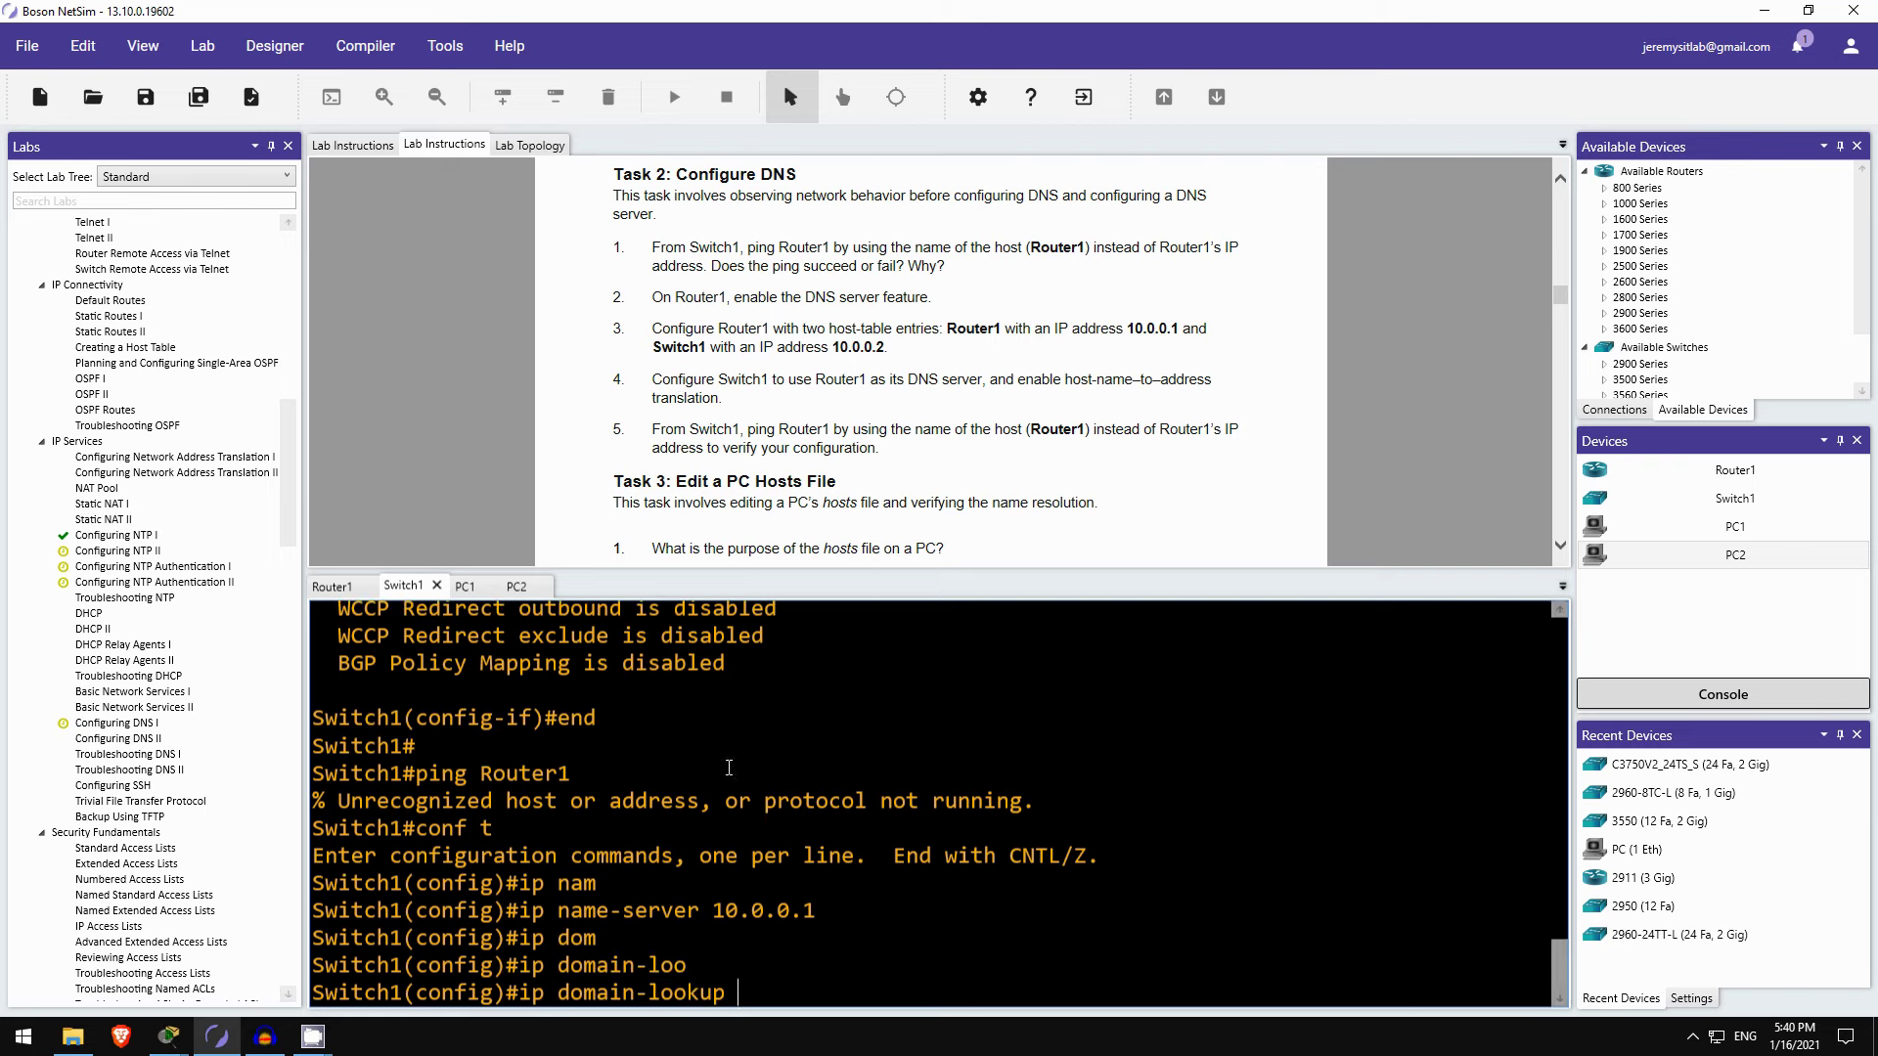
pyautogui.press('Return')
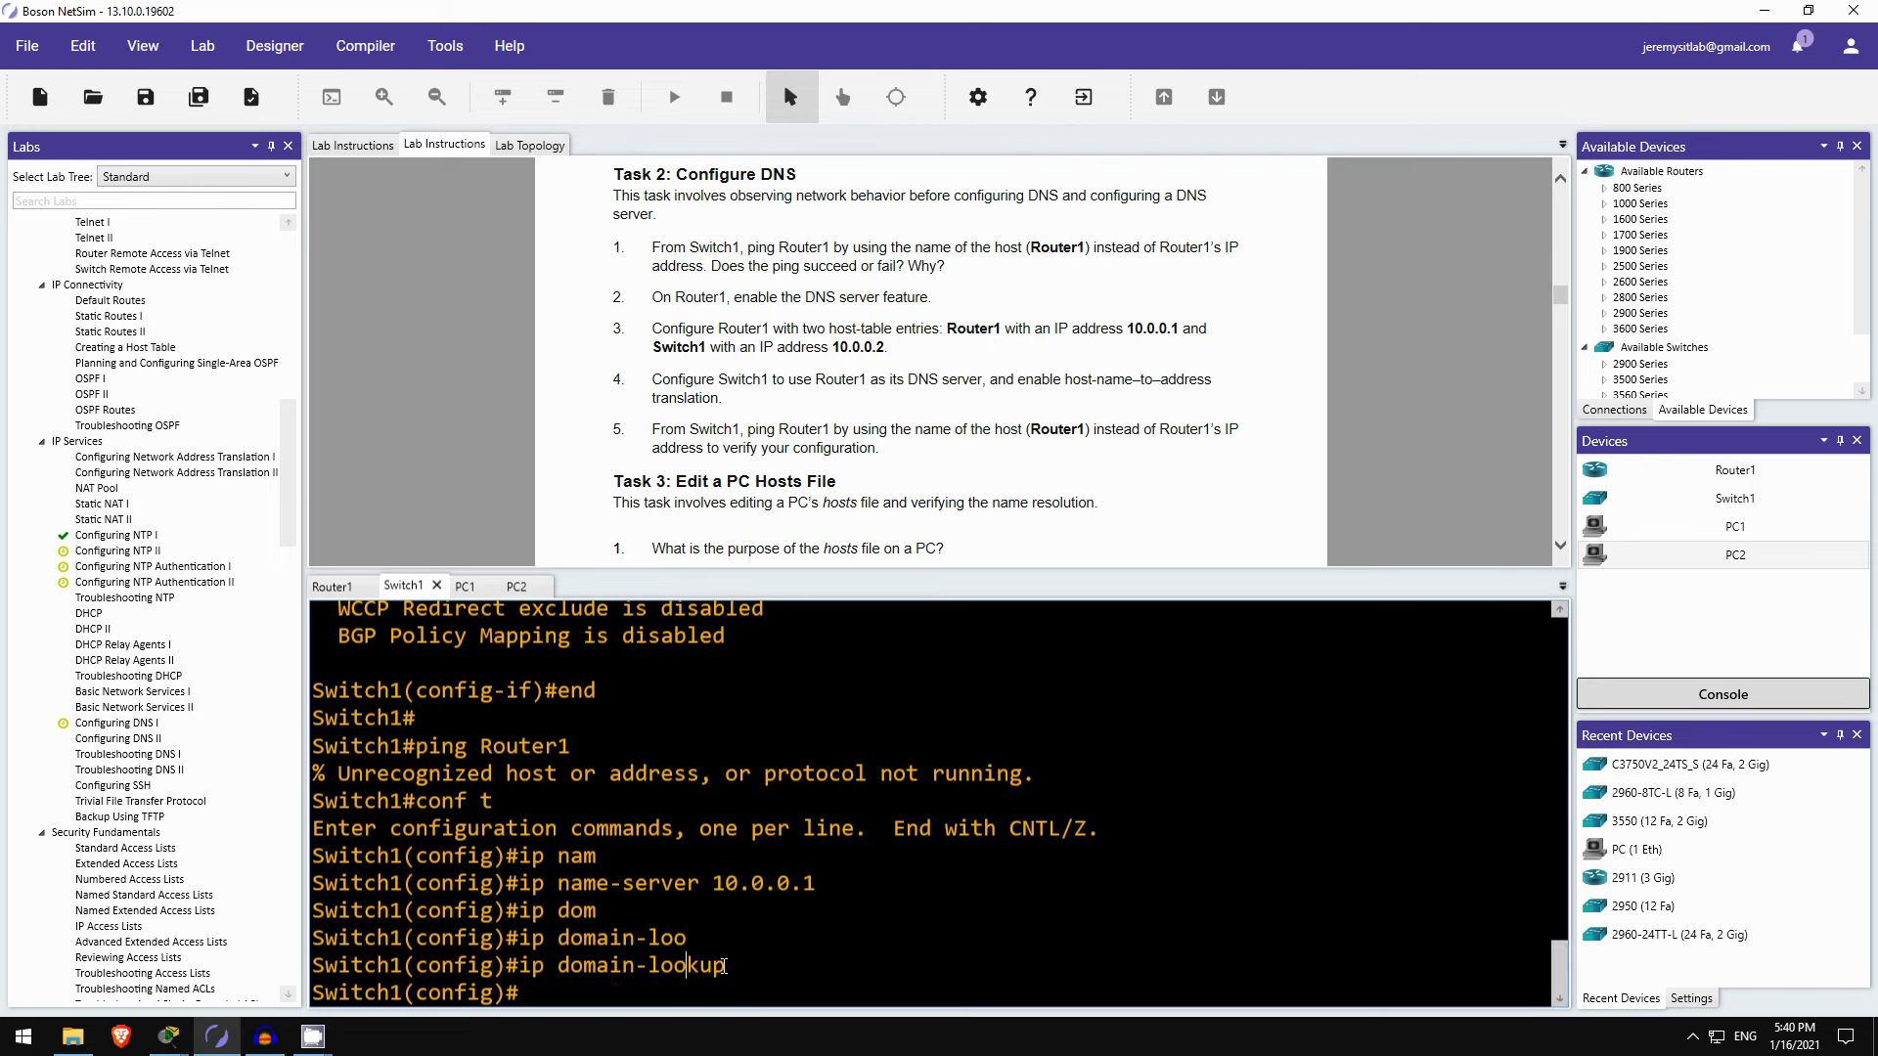
pyautogui.moveTo(726, 965); pyautogui.dragTo(519, 965)
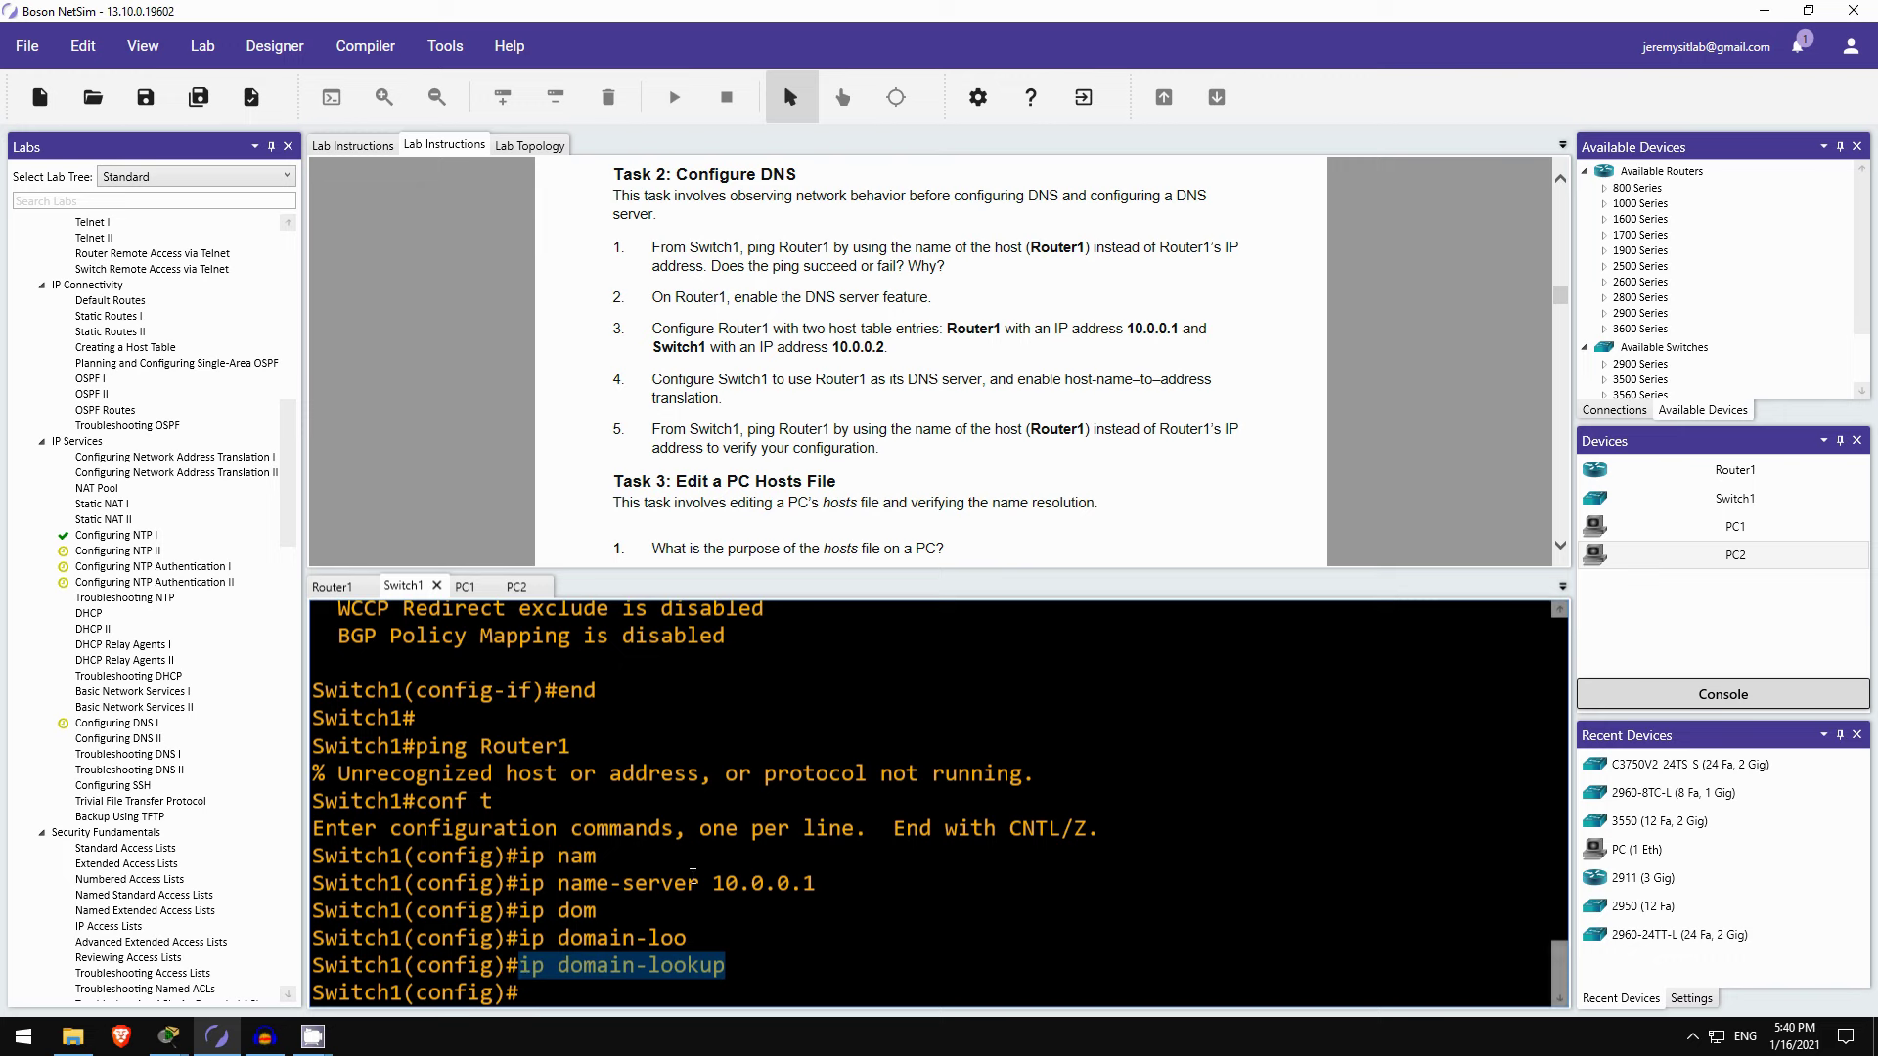
pyautogui.click(635, 860)
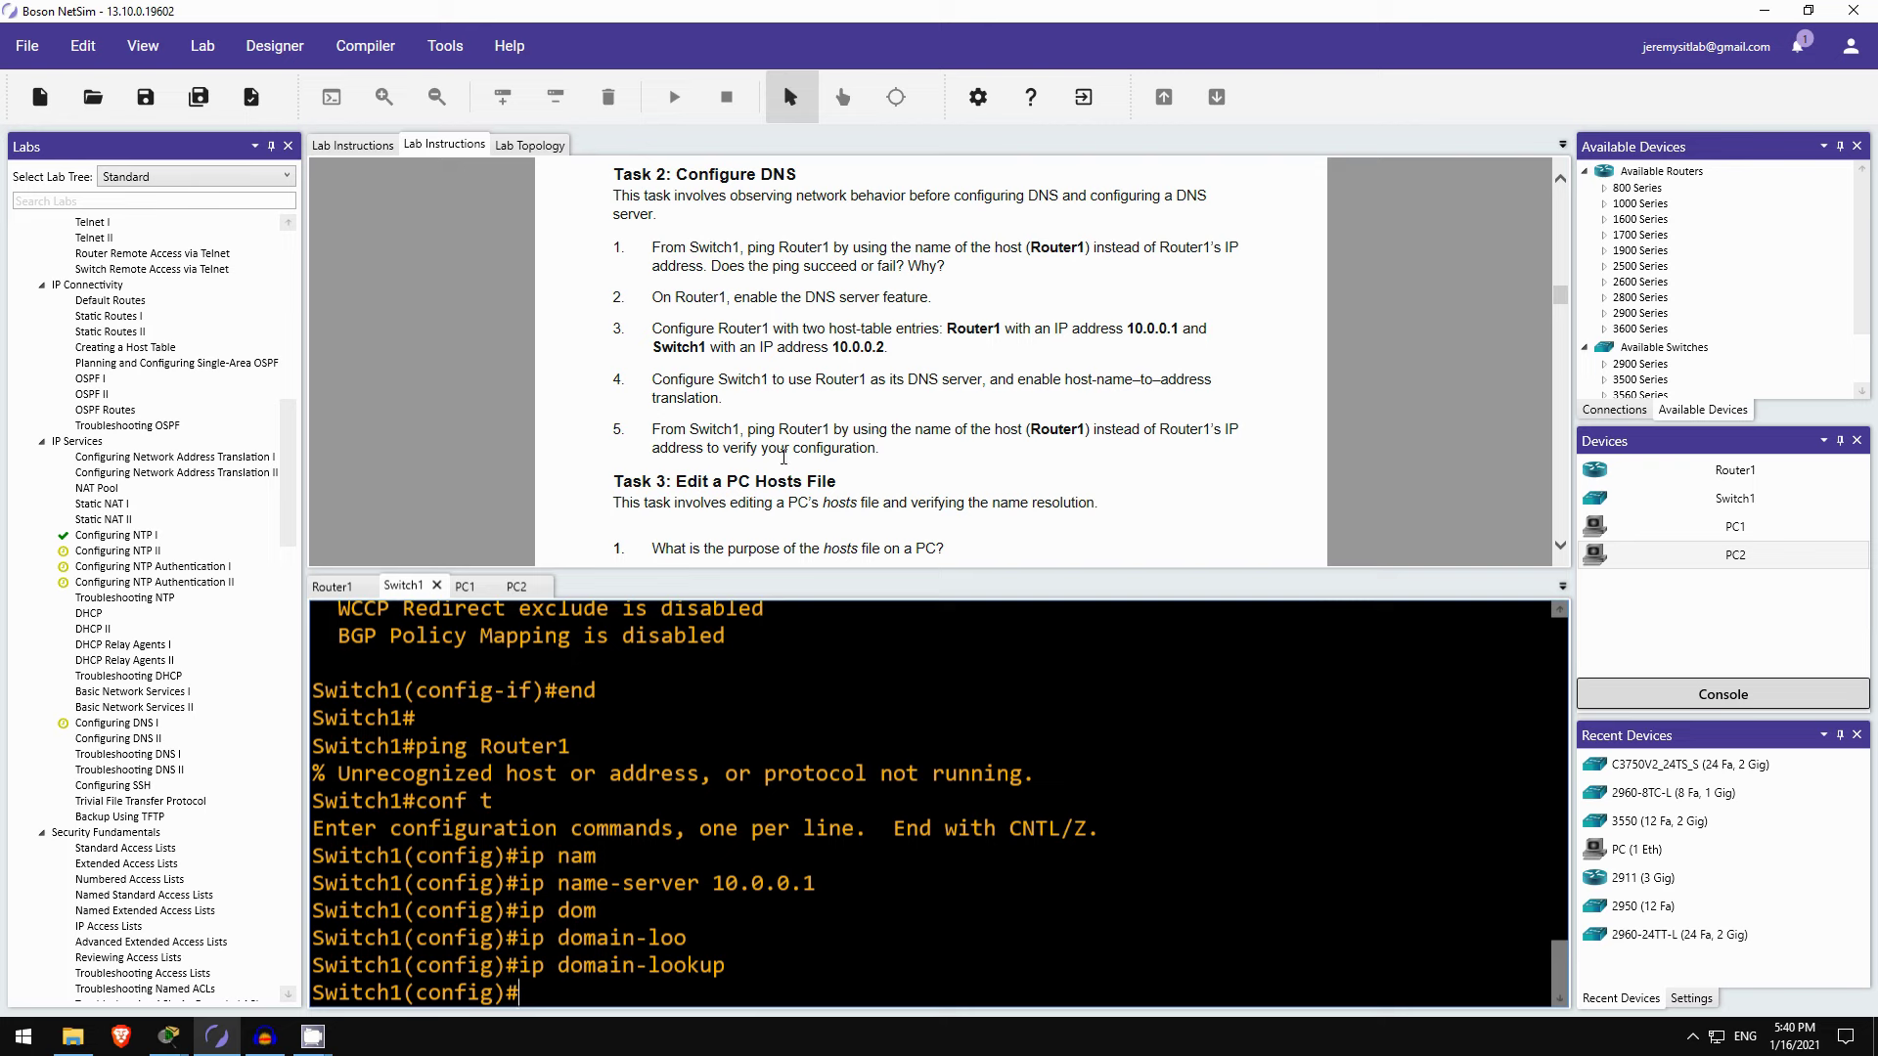
# Step: On Switch1, exit configuration mode and ping Router1 by name
pyautogui.write('end')
pyautogui.press('Return')
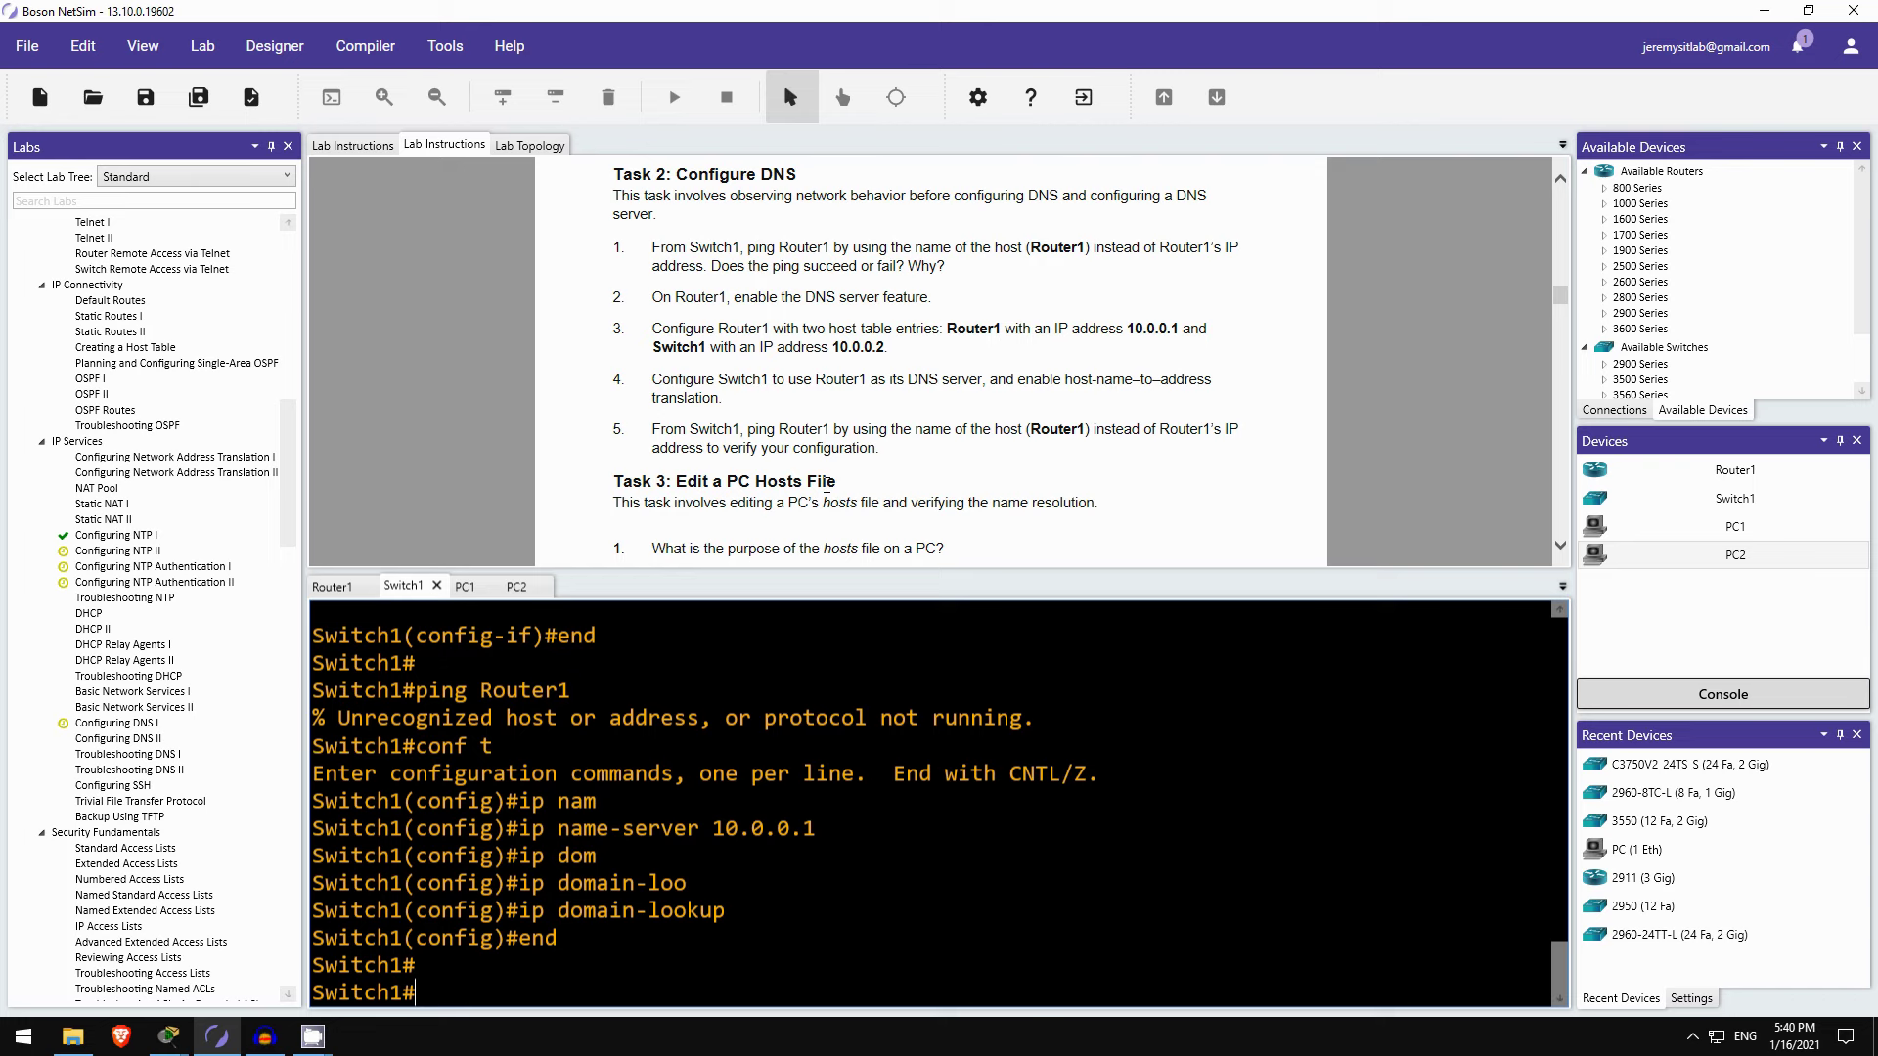
pyautogui.write('ping Router1')
pyautogui.press('Return')
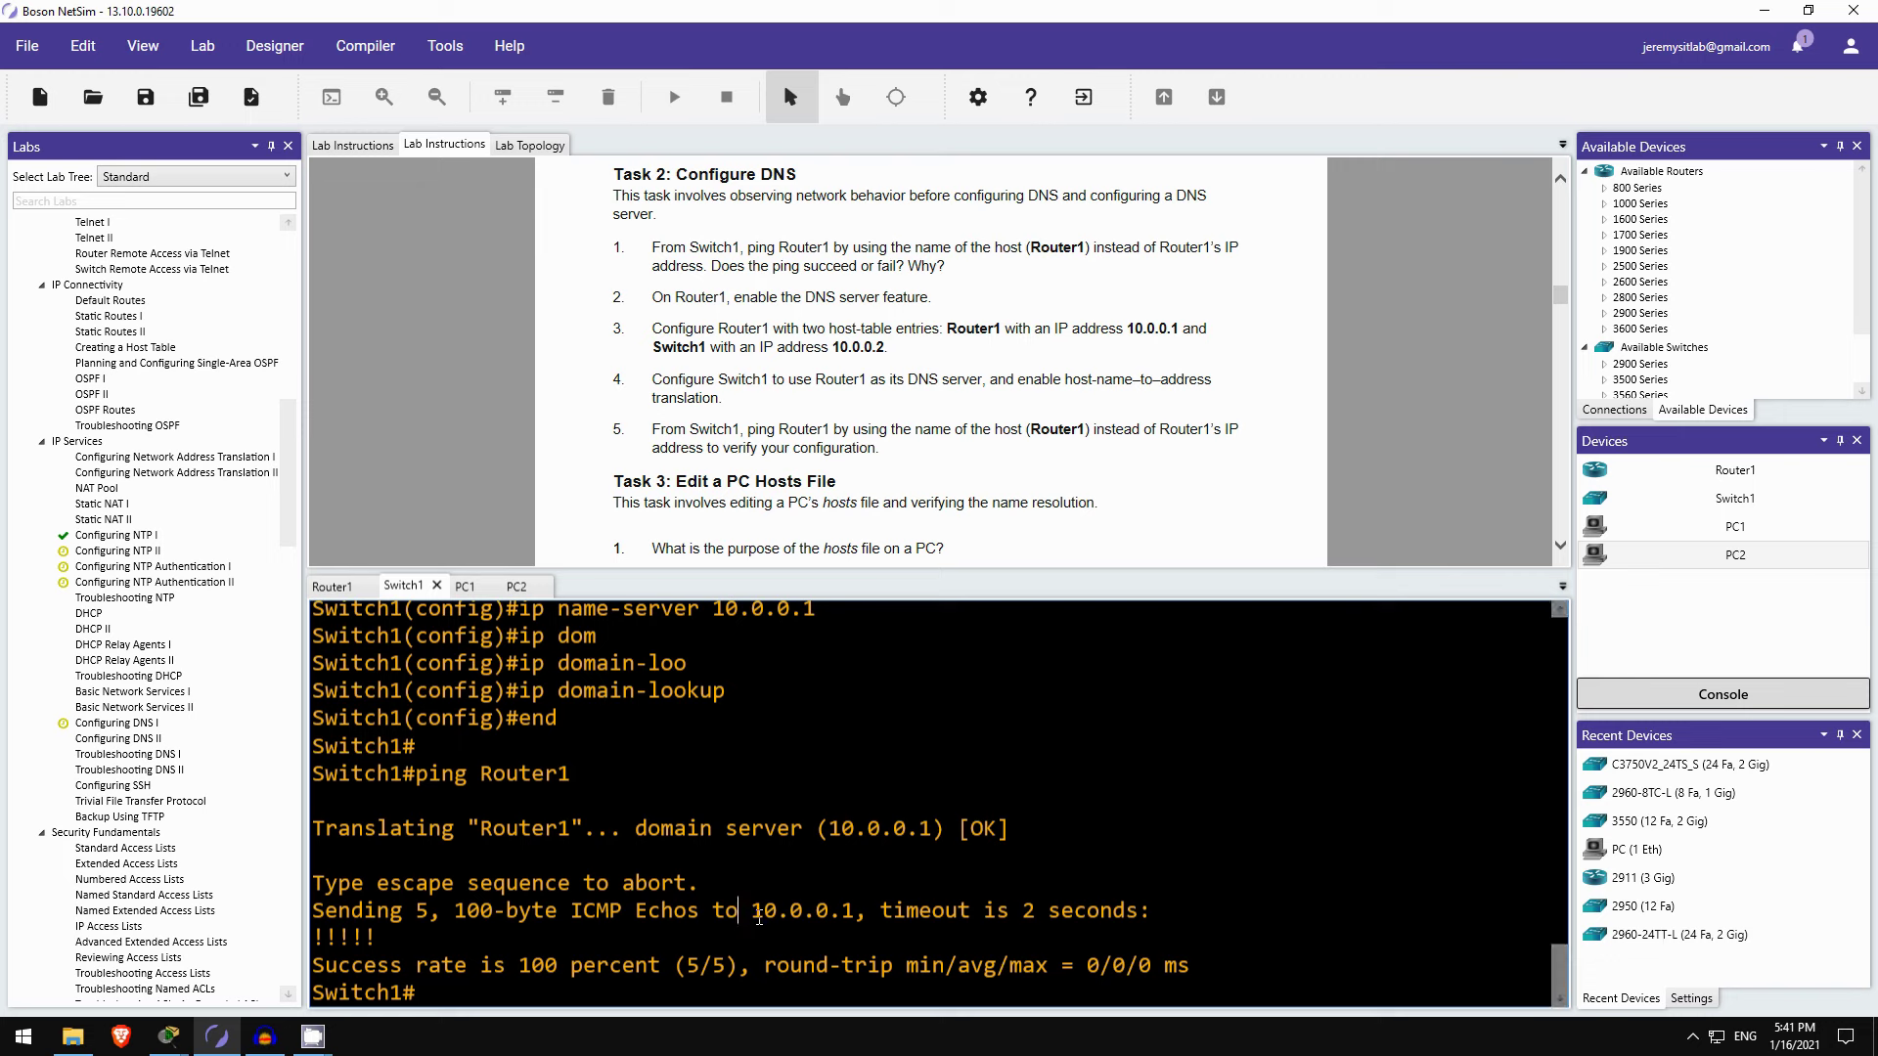
# Step: Highlight the resolved address 10.0.0.1 and the 100 percent successful replies in the ping output
pyautogui.moveTo(750, 913); pyautogui.dragTo(864, 911)
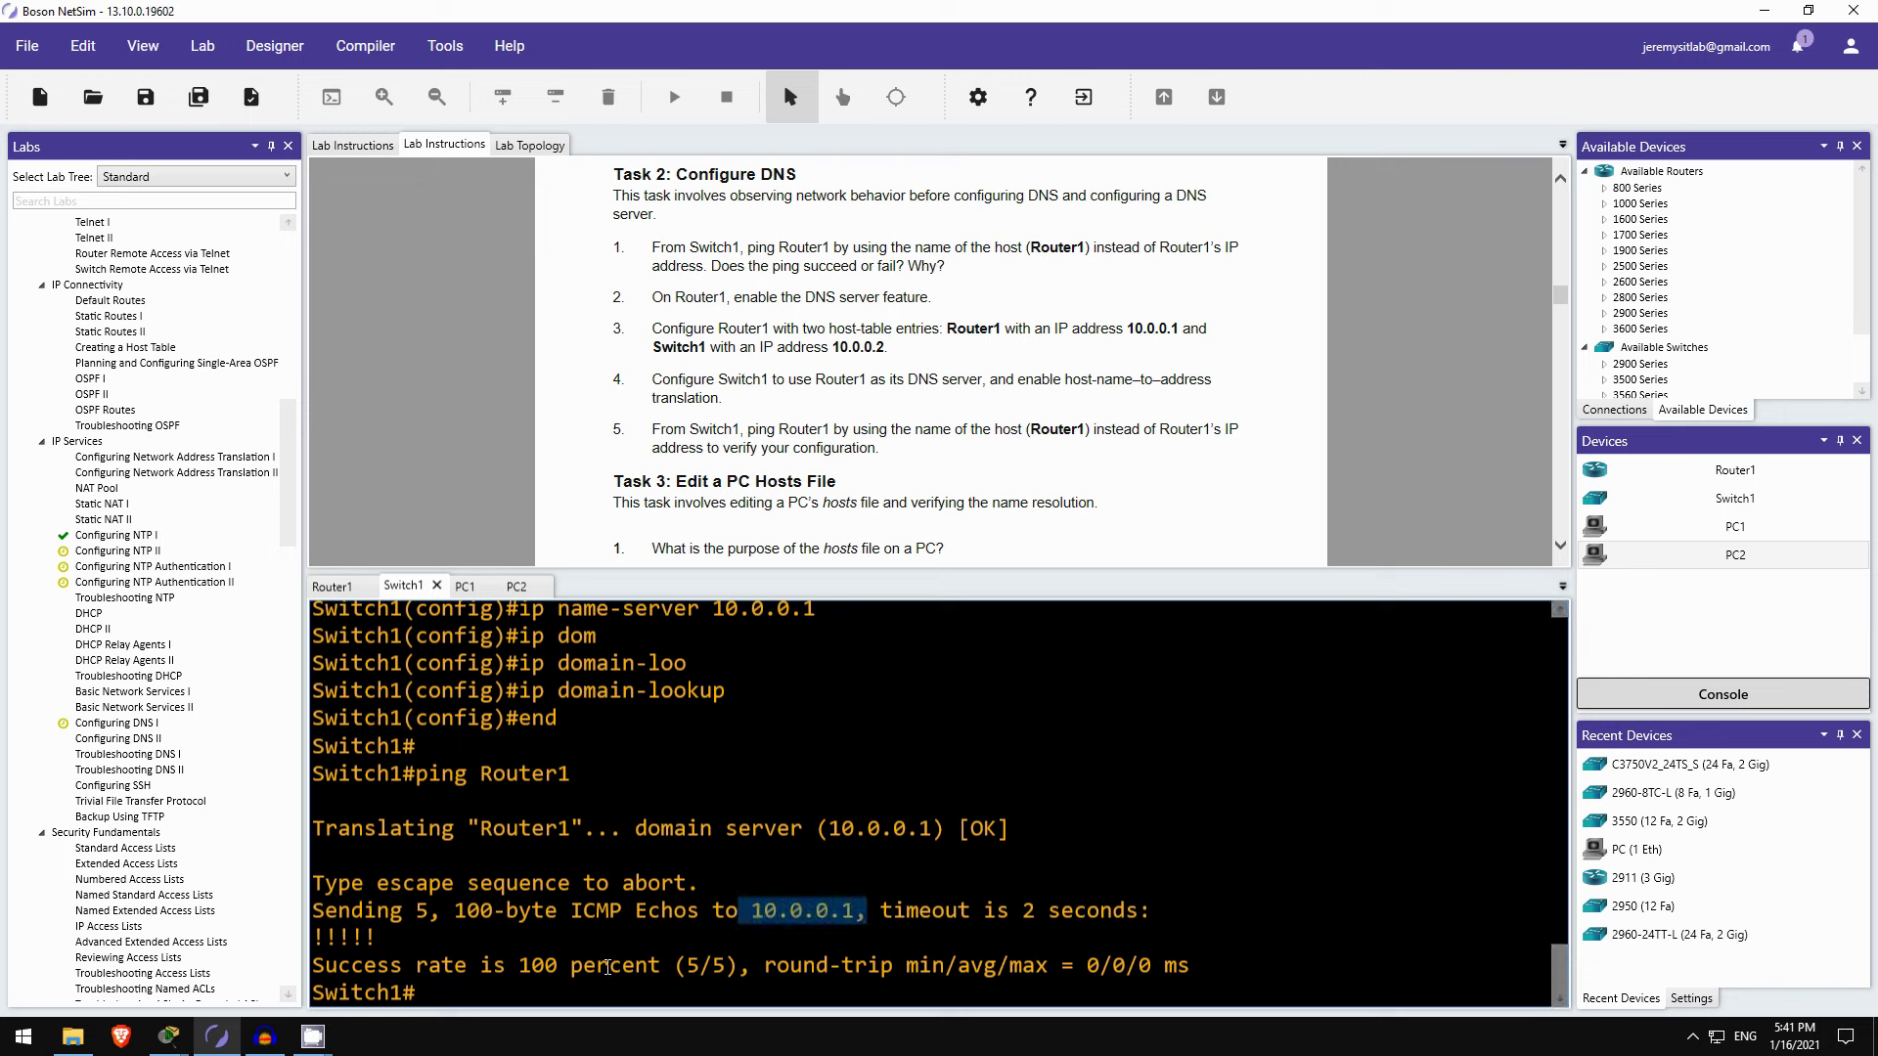
pyautogui.moveTo(326, 937); pyautogui.dragTo(375, 936)
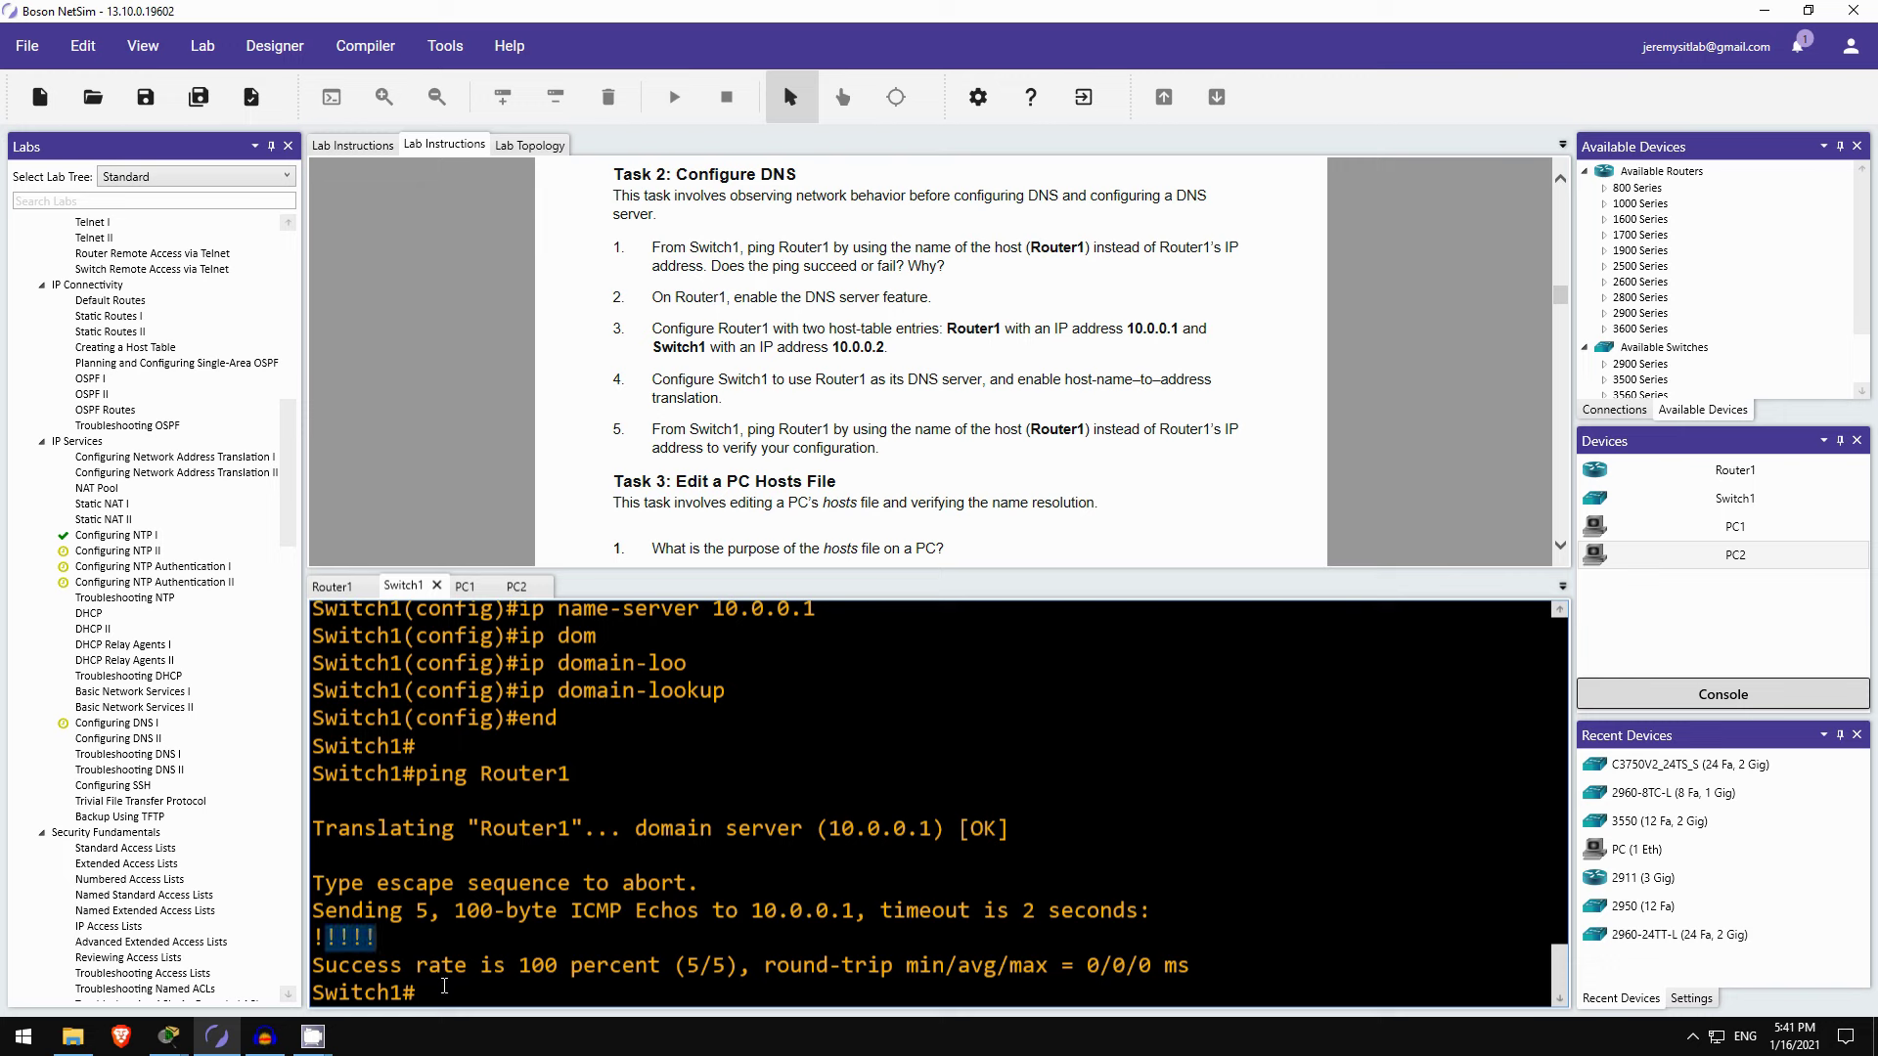
pyautogui.click(445, 969)
pyautogui.scroll(-3, 698, 378)
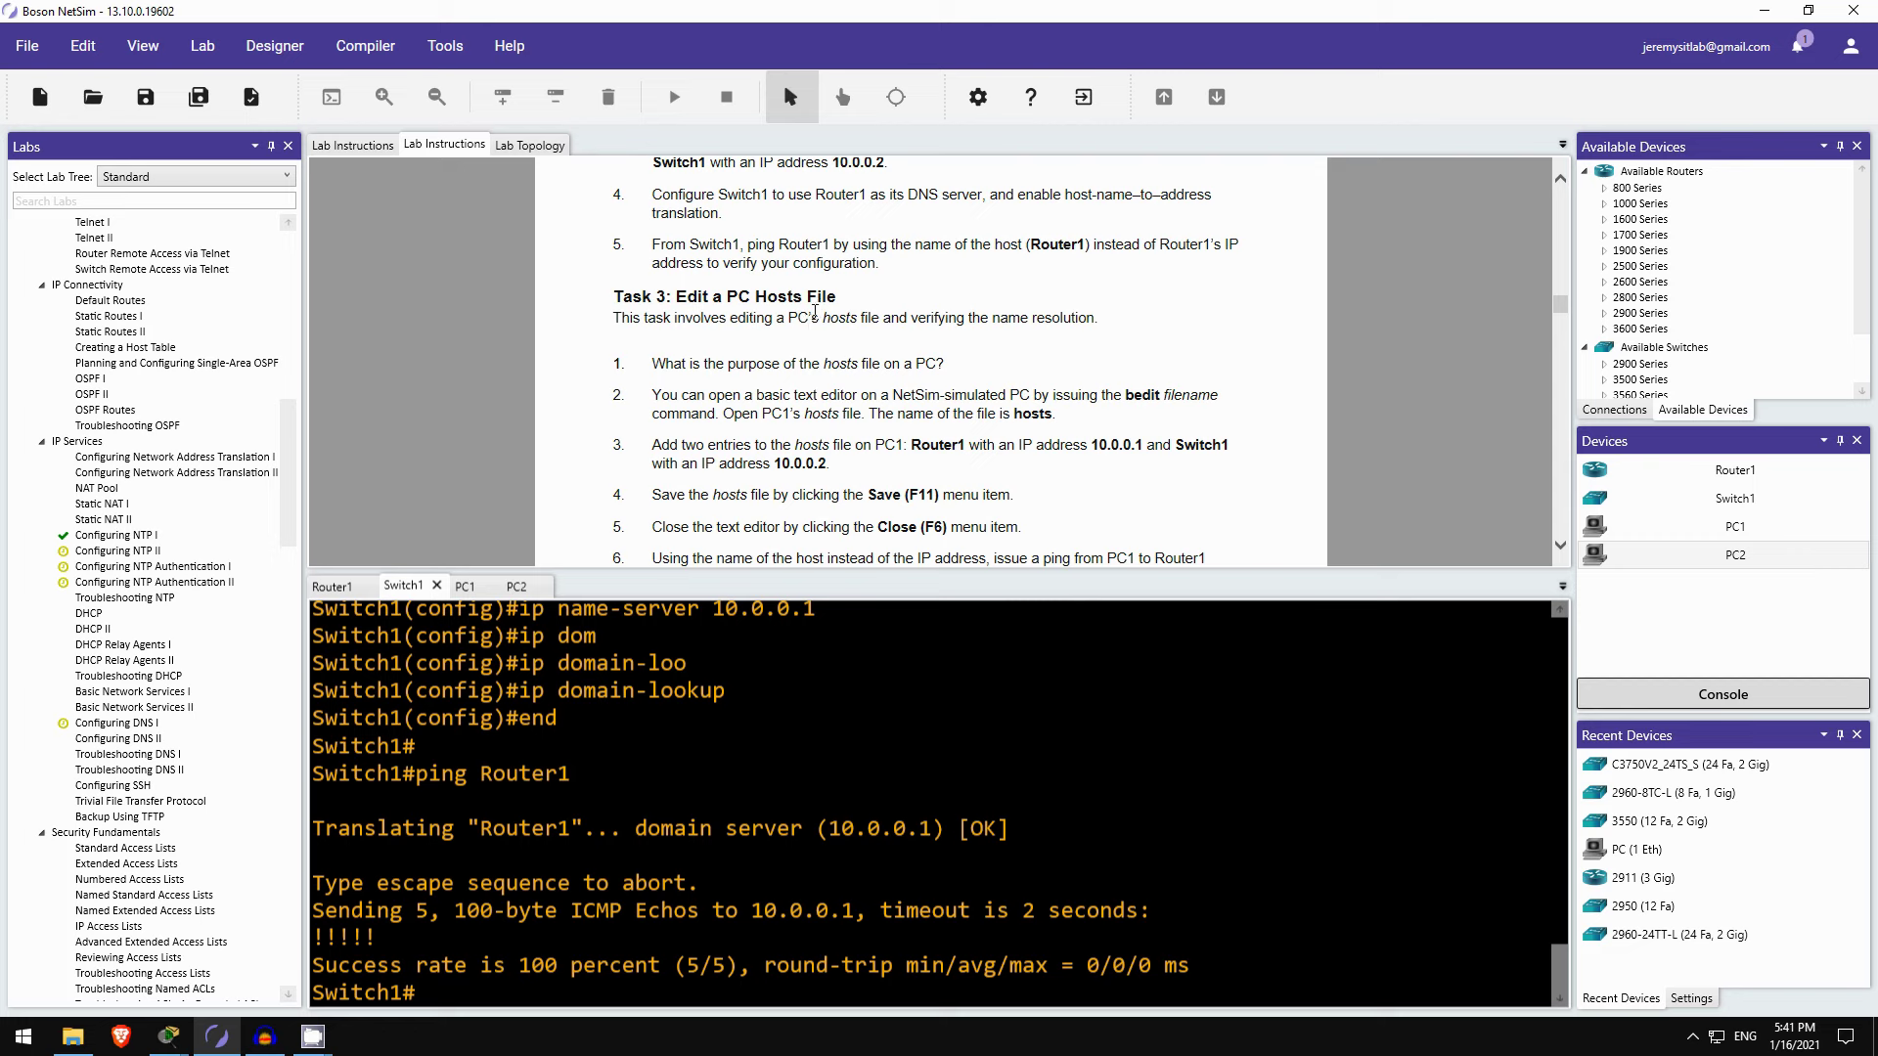
pyautogui.scroll(-5, 815, 311)
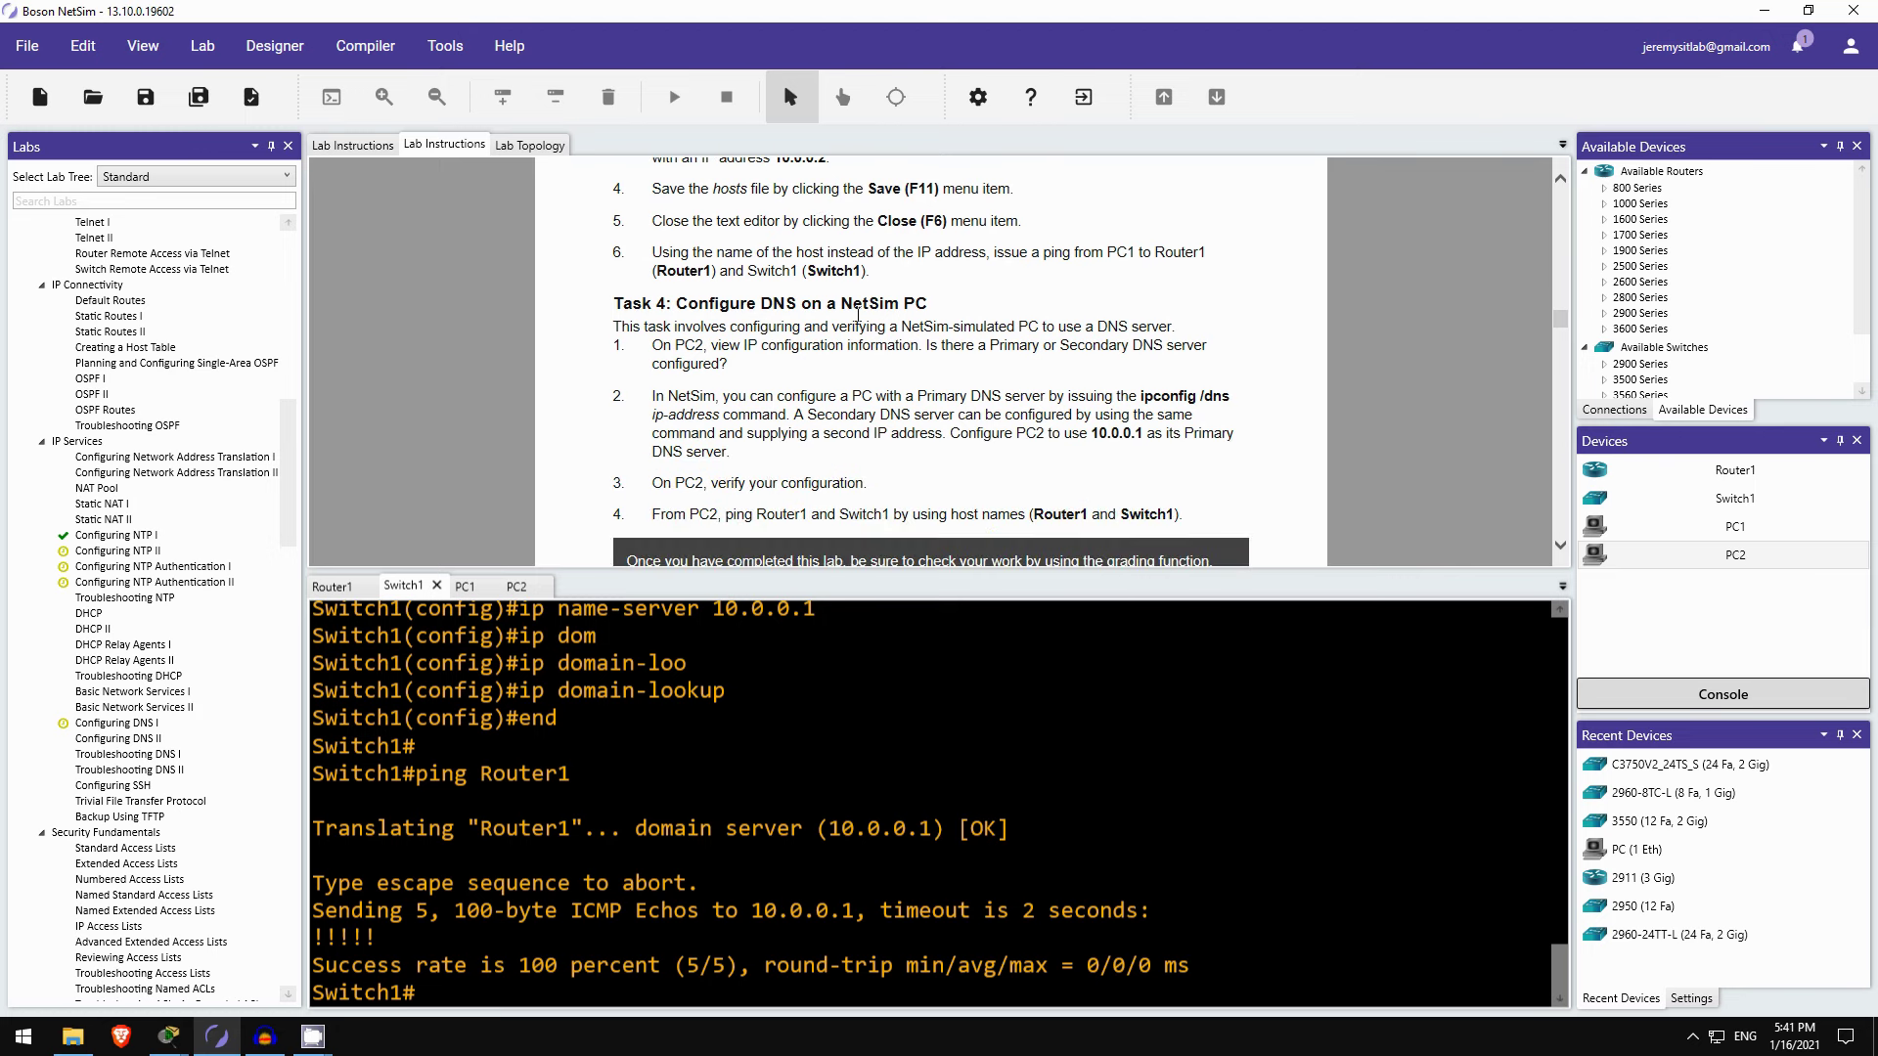
pyautogui.moveTo(1563, 331); pyautogui.dragTo(1561, 196)
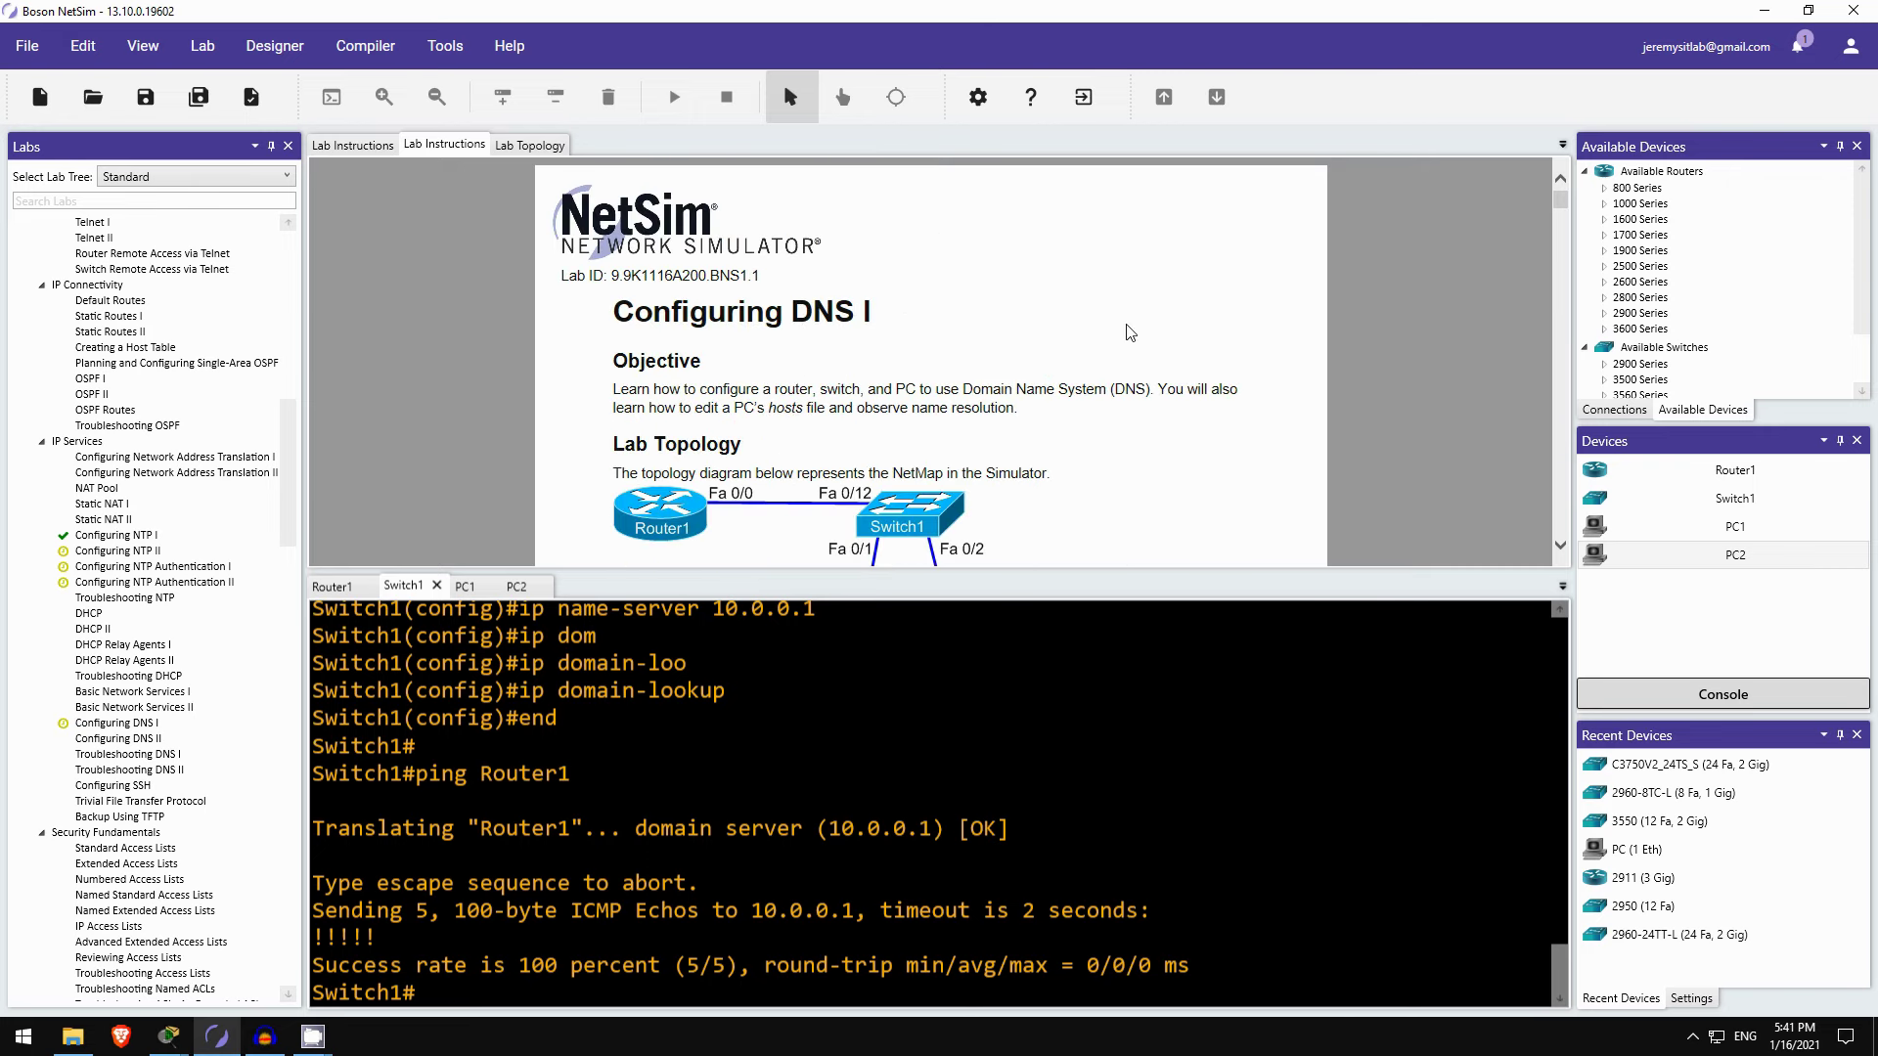
pyautogui.scroll(-3, 1129, 332)
pyautogui.scroll(3, 192, 371)
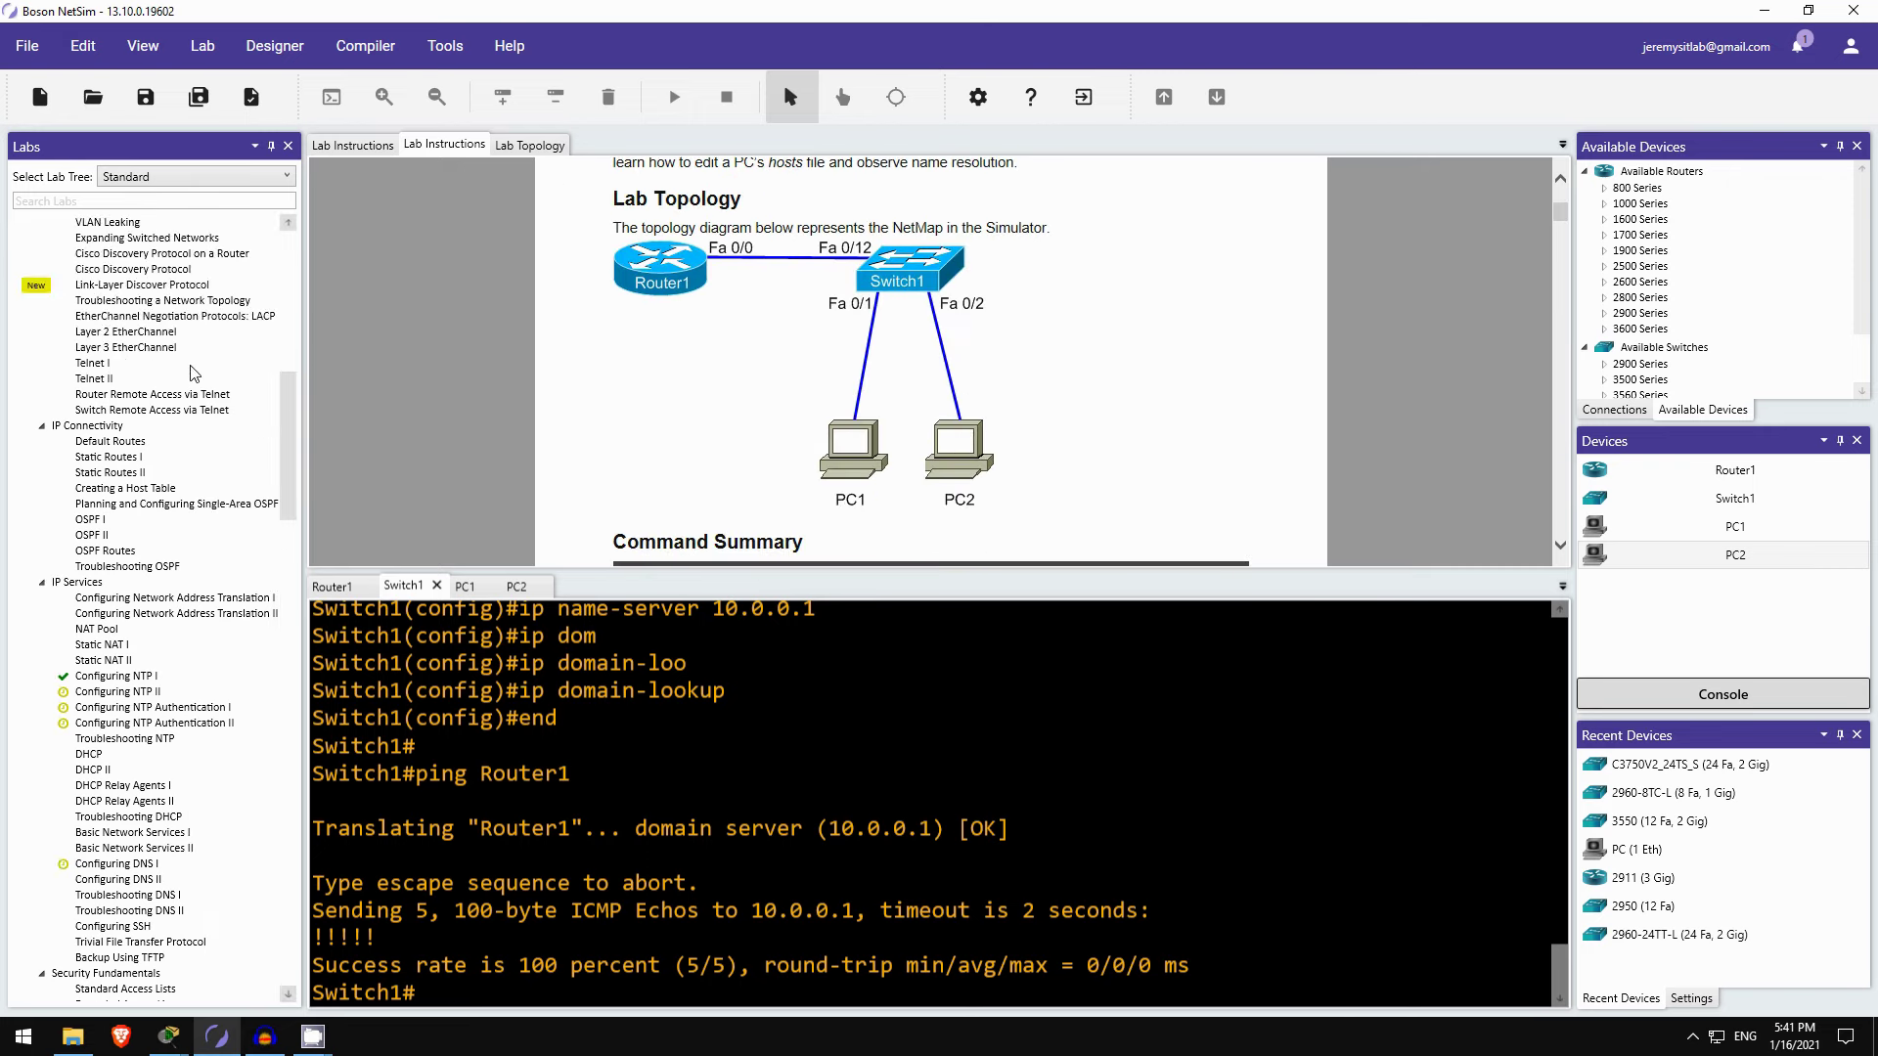
pyautogui.scroll(15, 193, 372)
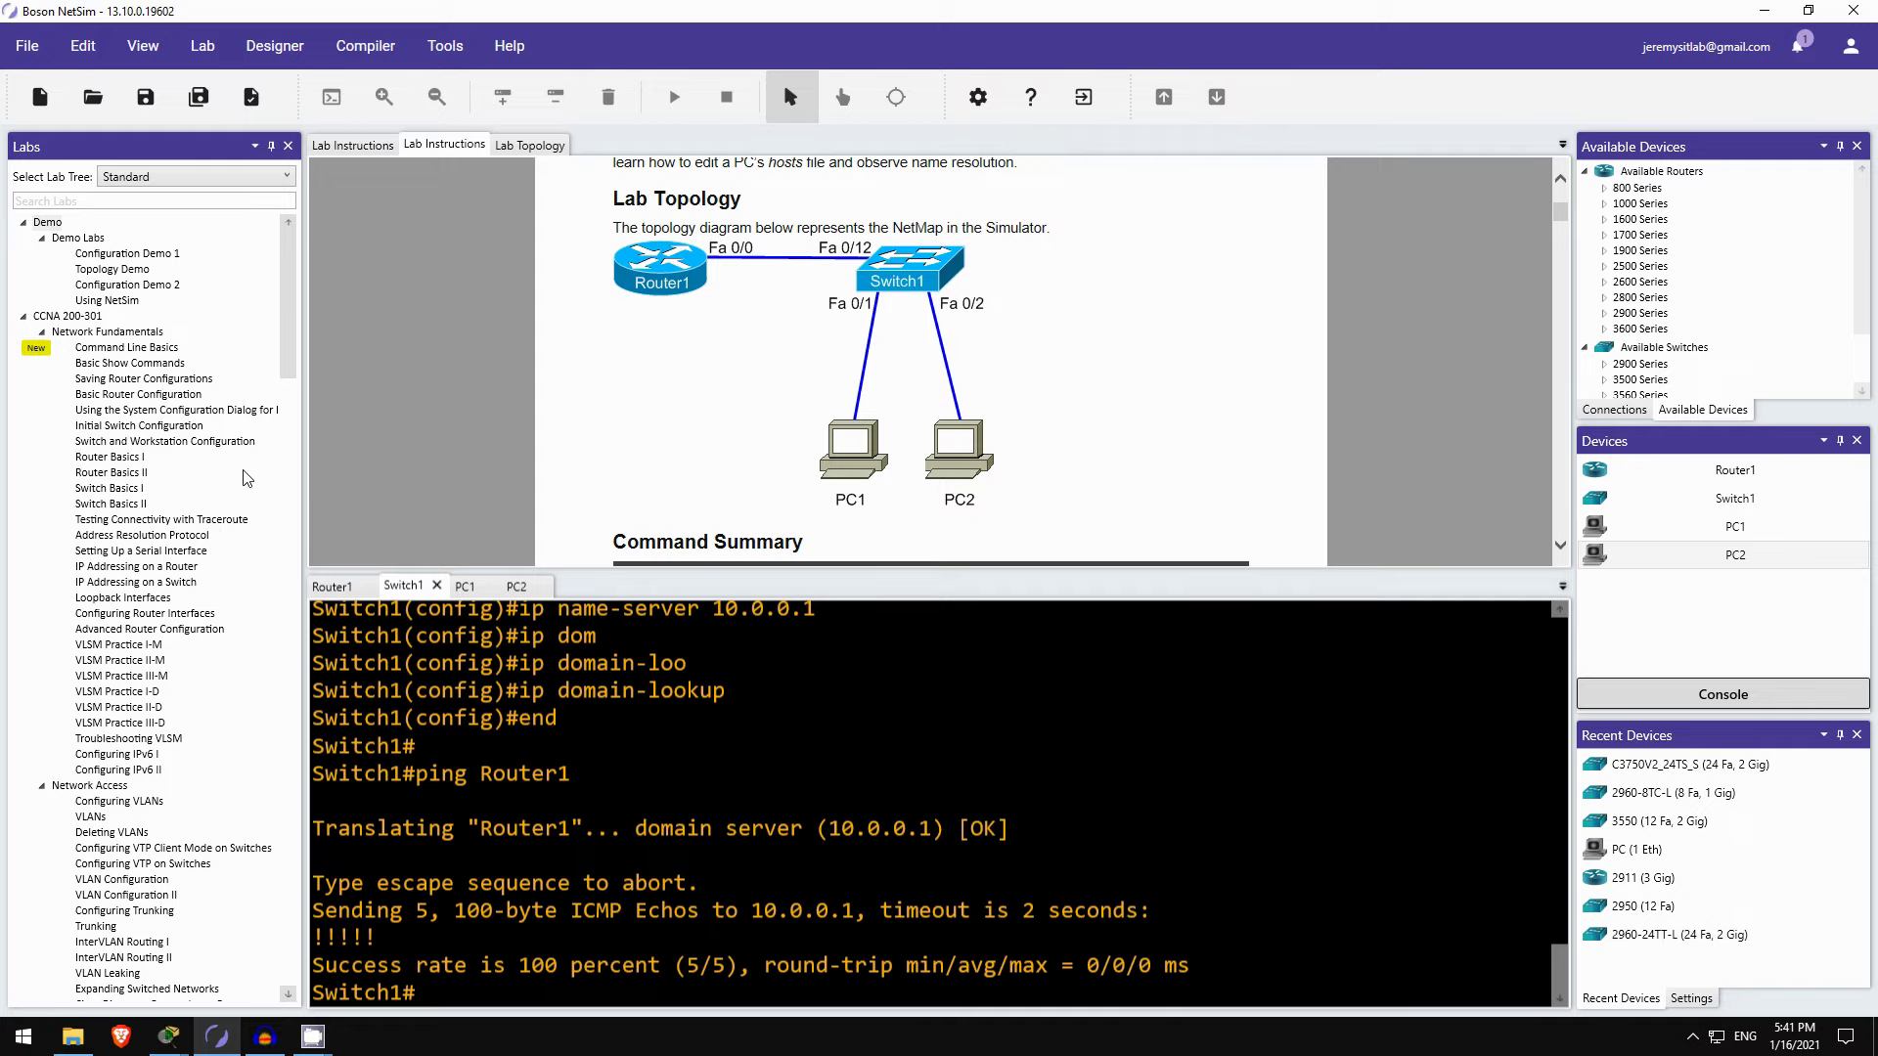
pyautogui.moveTo(283, 266); pyautogui.dragTo(276, 482)
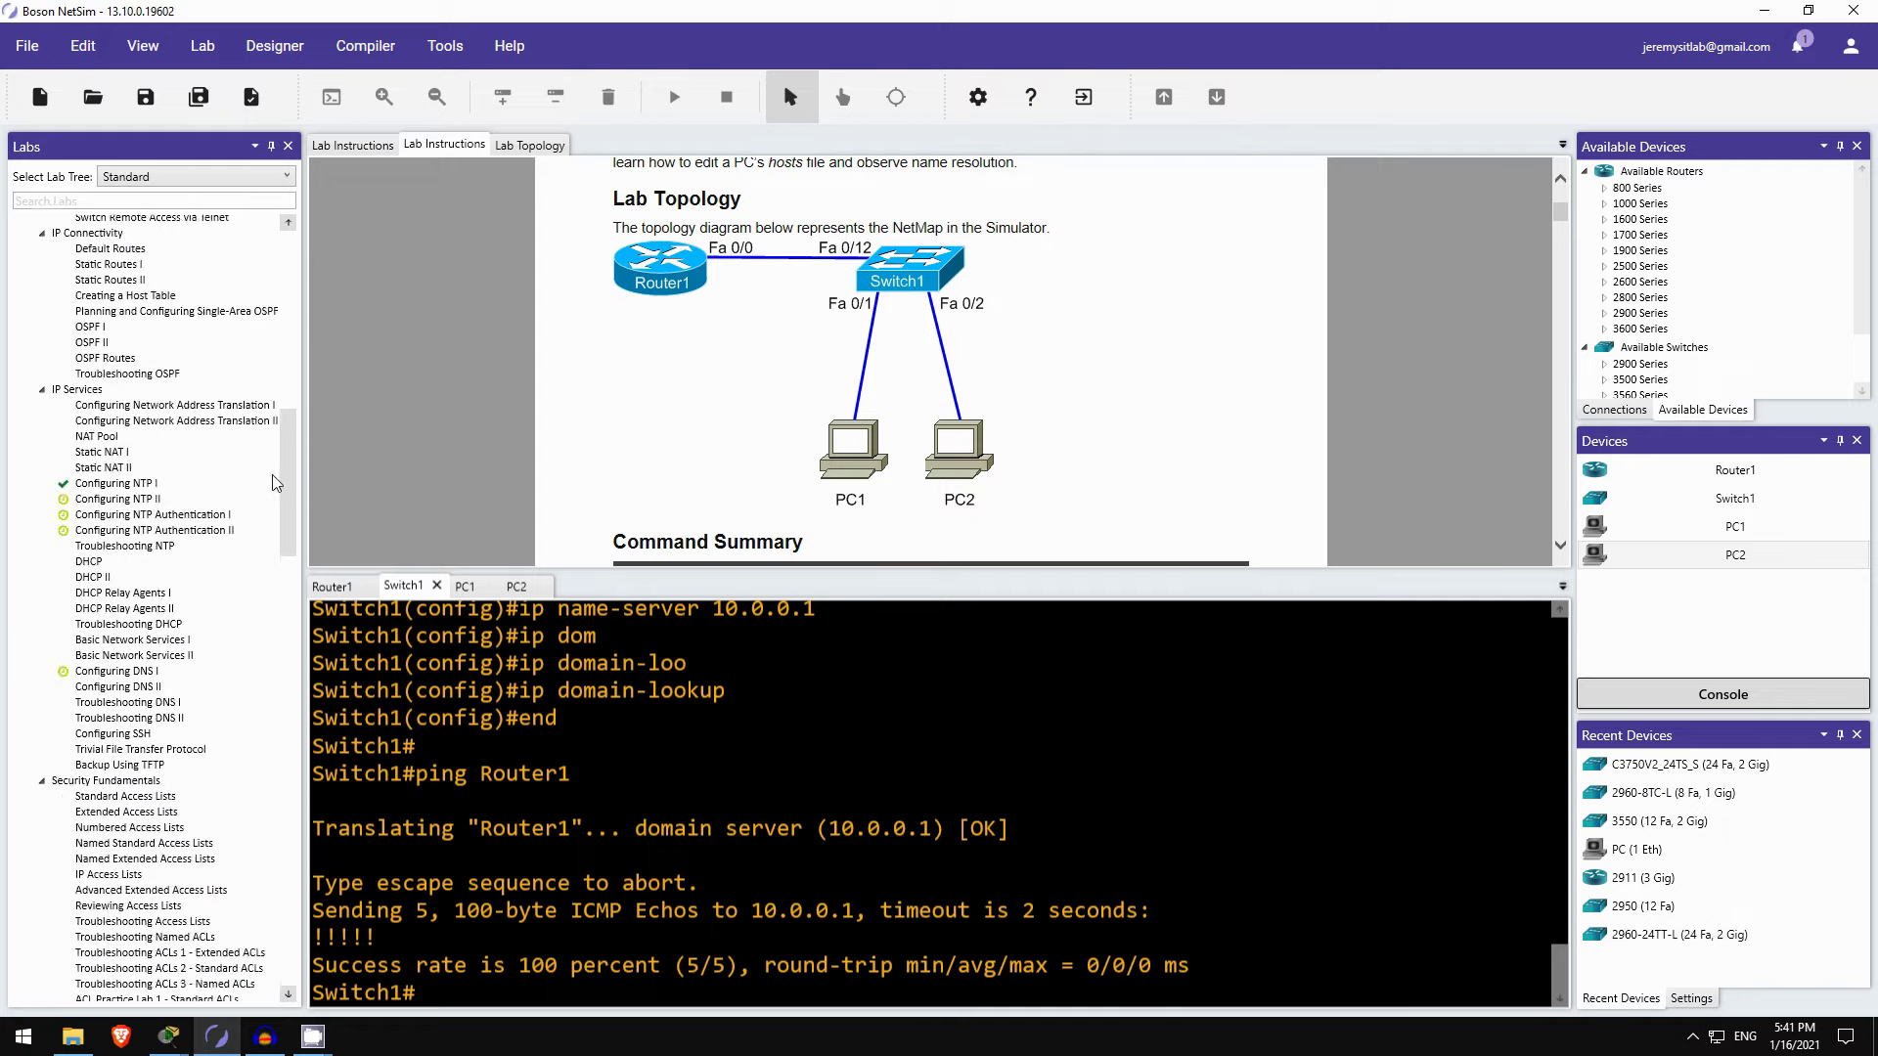